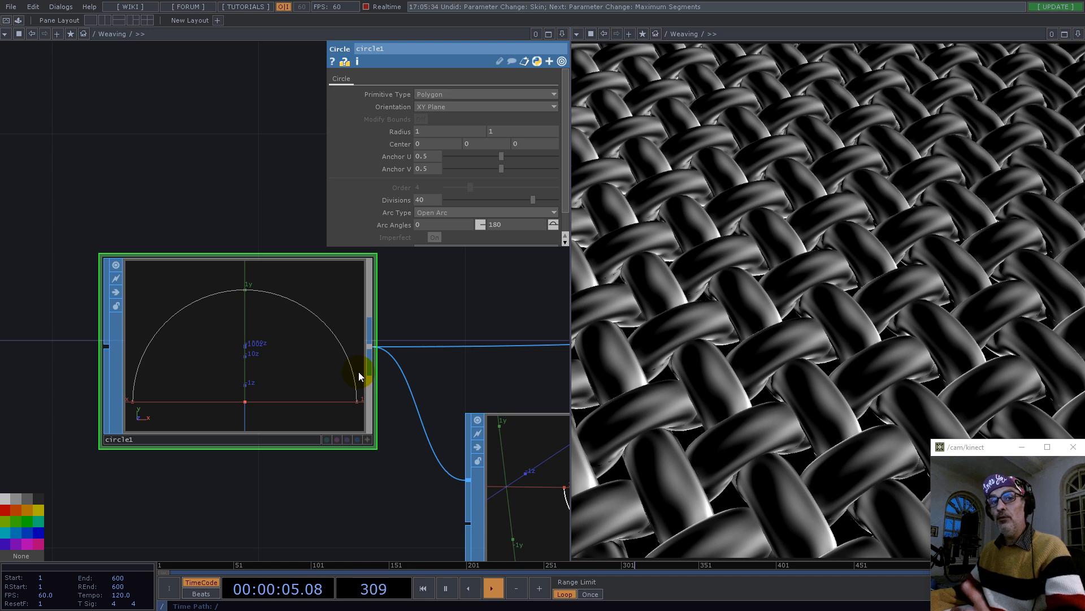
Examine the finished Weaving network from circle1 through transform6 to the woven geometry in merge2.
{"action": "scroll", "coordinate": [316, 327], "scroll_direction": "down", "scroll_amount": 3}
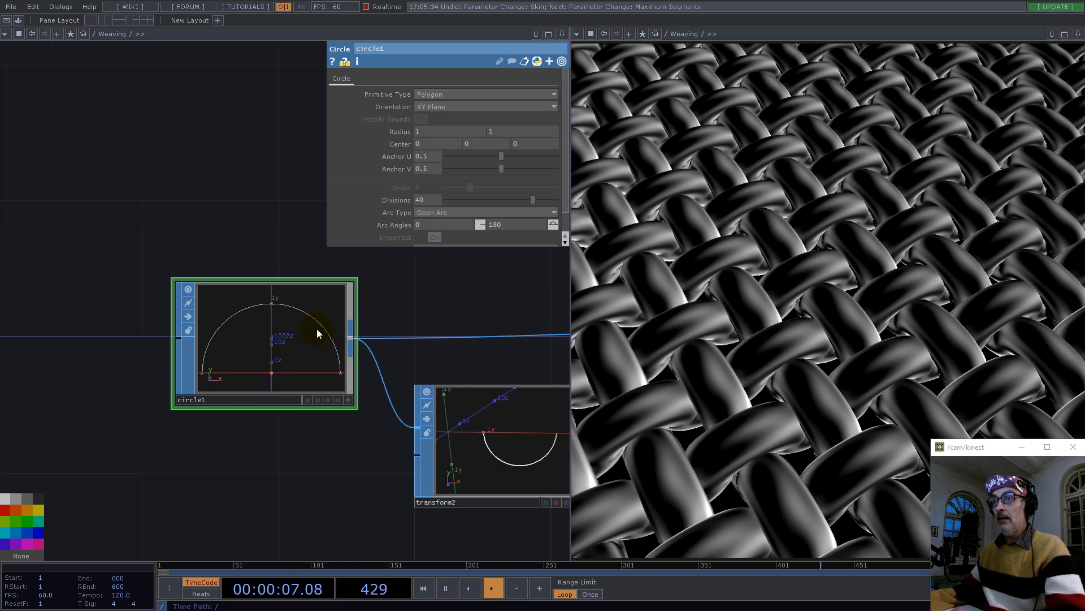
{"action": "scroll", "coordinate": [317, 328], "scroll_direction": "down", "scroll_amount": 2}
{"action": "left_click_drag", "start_coordinate": [441, 293], "coordinate": [296, 308]}
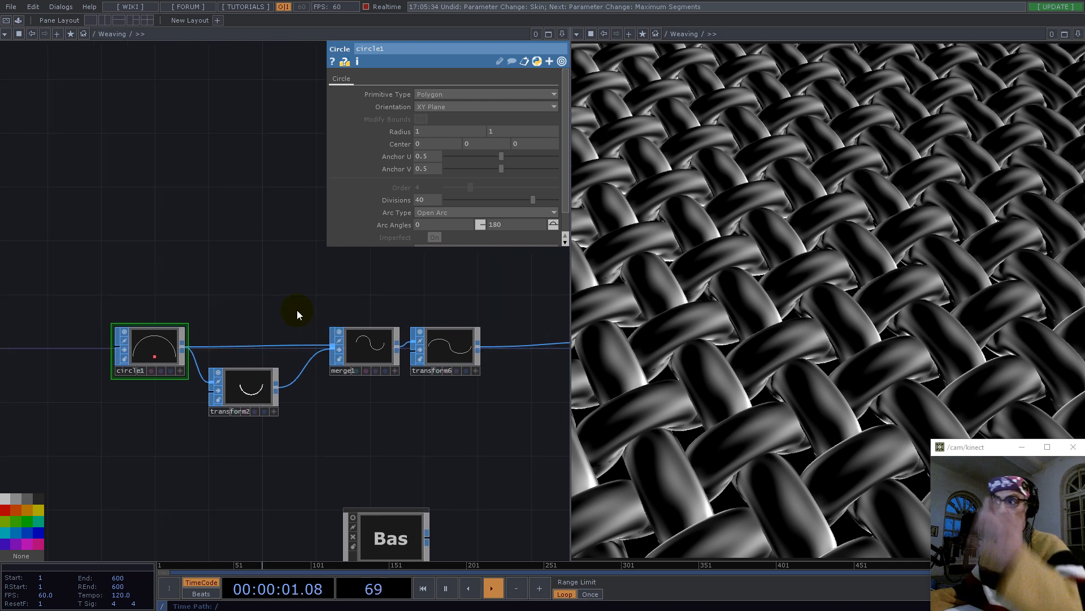
{"action": "scroll", "coordinate": [333, 299], "scroll_direction": "down", "scroll_amount": 2}
{"action": "scroll", "coordinate": [382, 320], "scroll_direction": "up", "scroll_amount": 7}
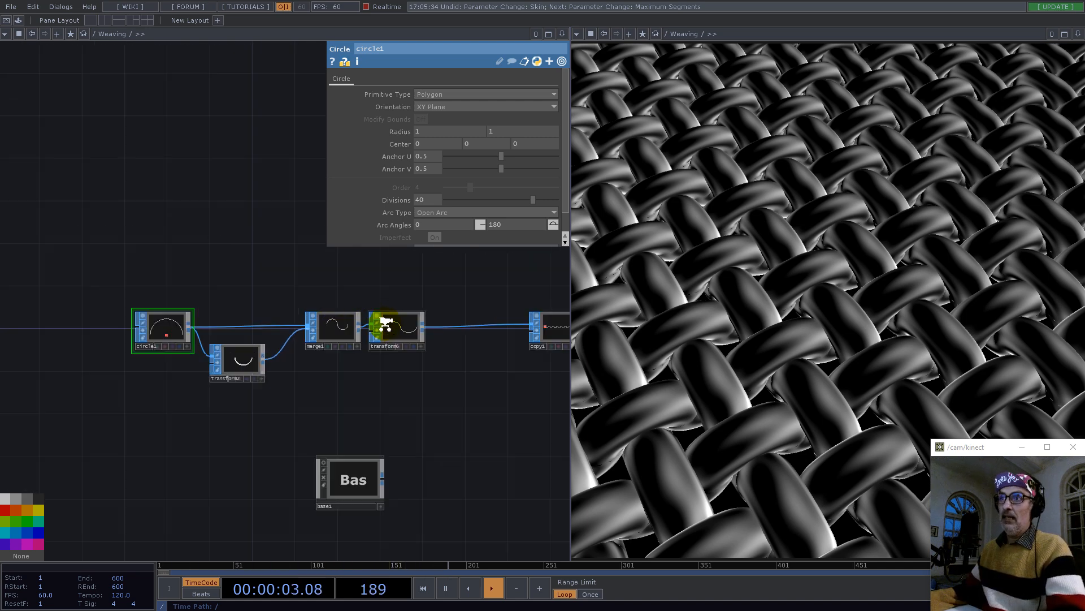
{"action": "left_click", "coordinate": [447, 356]}
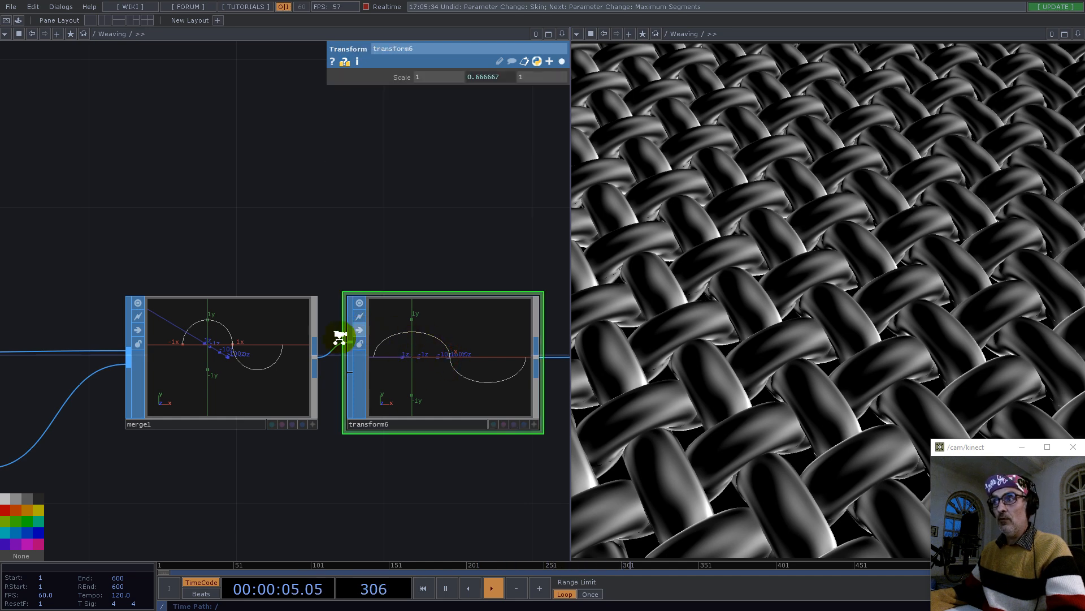
{"action": "scroll", "coordinate": [338, 342], "scroll_direction": "down", "scroll_amount": 6}
{"action": "left_click_drag", "start_coordinate": [329, 272], "coordinate": [25, 247]}
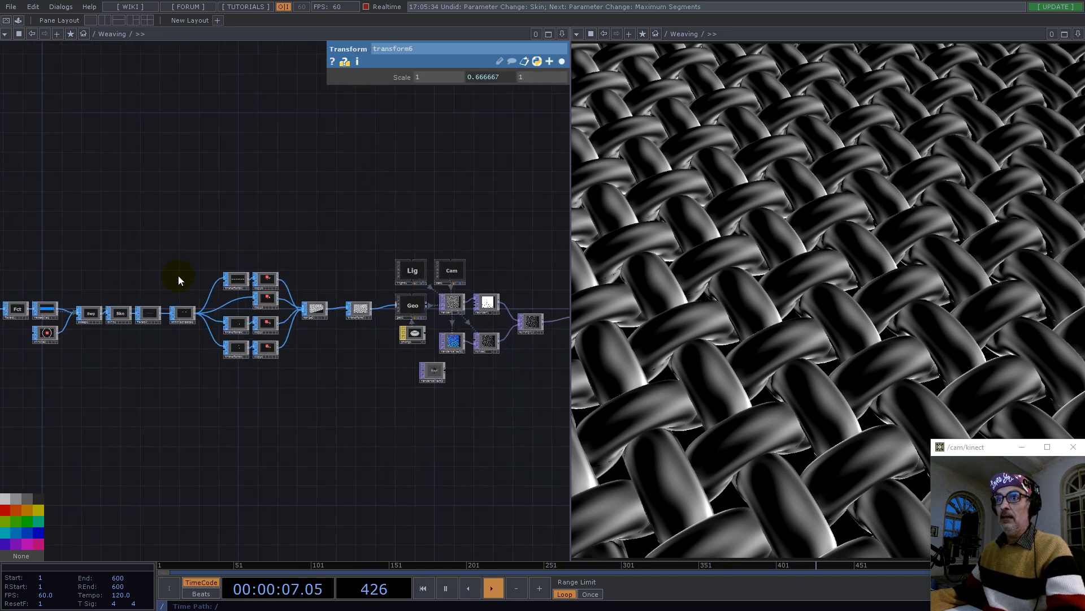
{"action": "scroll", "coordinate": [272, 316], "scroll_direction": "up", "scroll_amount": 5}
{"action": "scroll", "coordinate": [375, 314], "scroll_direction": "up", "scroll_amount": 8}
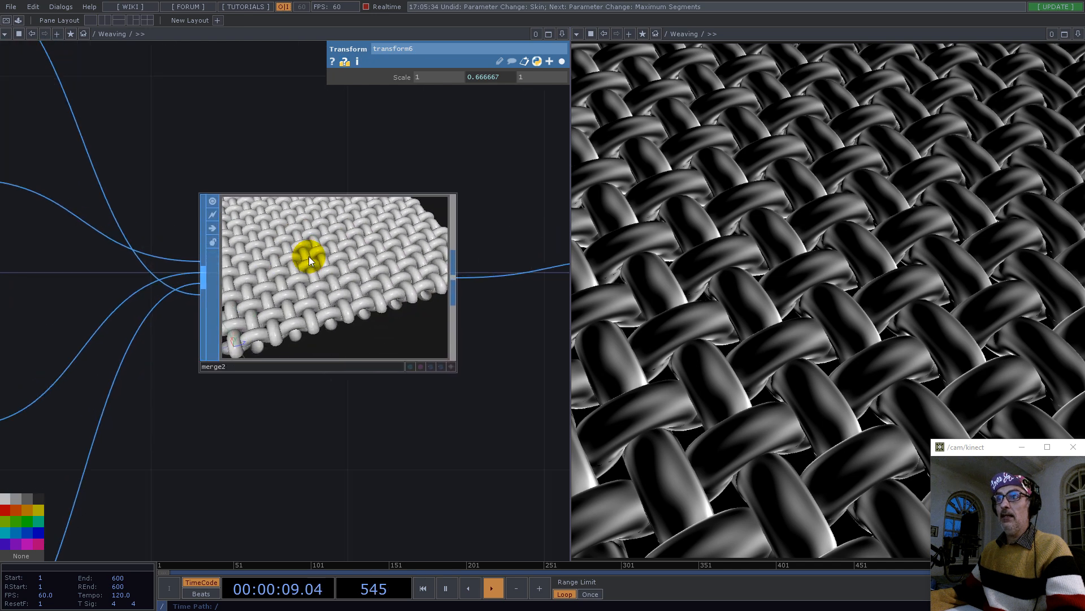
{"action": "scroll", "coordinate": [325, 339], "scroll_direction": "up", "scroll_amount": 3}
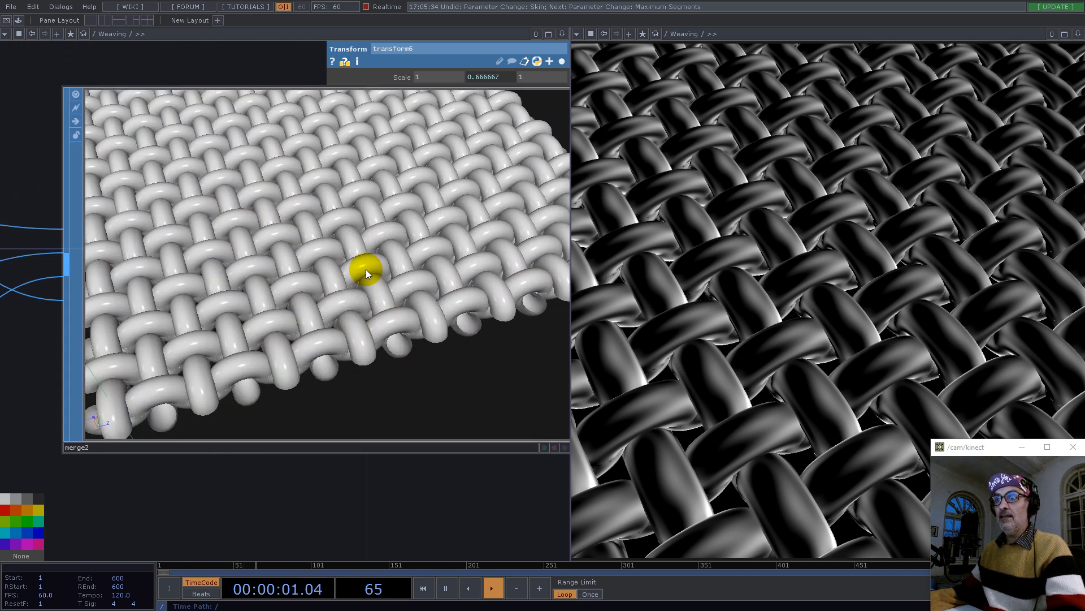
{"action": "scroll", "coordinate": [314, 281], "scroll_direction": "down", "scroll_amount": 4}
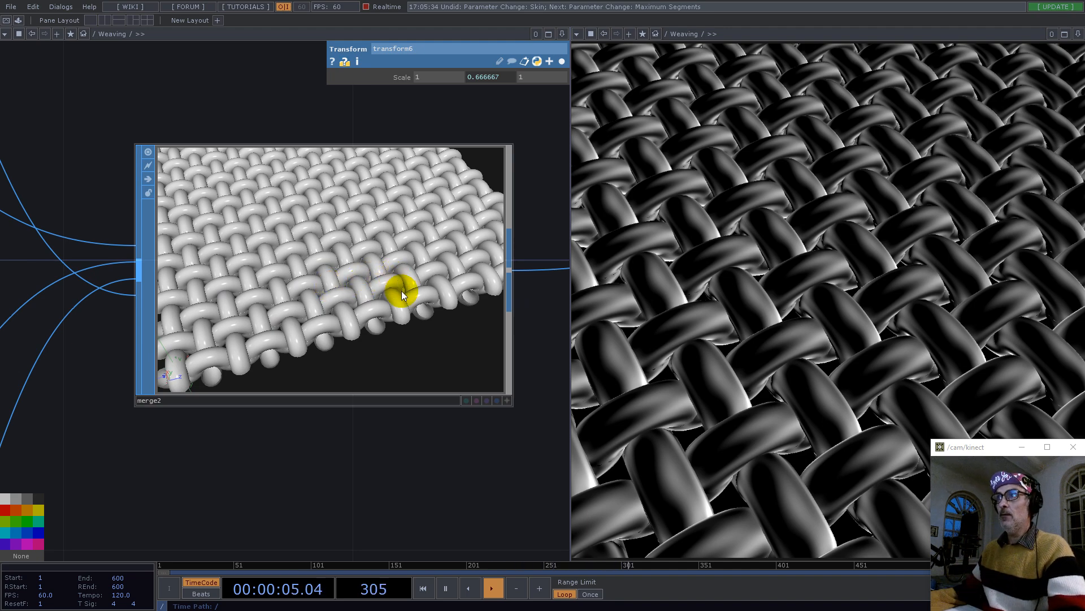
{"action": "scroll", "coordinate": [402, 292], "scroll_direction": "down", "scroll_amount": 6}
{"action": "scroll", "coordinate": [406, 298], "scroll_direction": "down", "scroll_amount": 10}
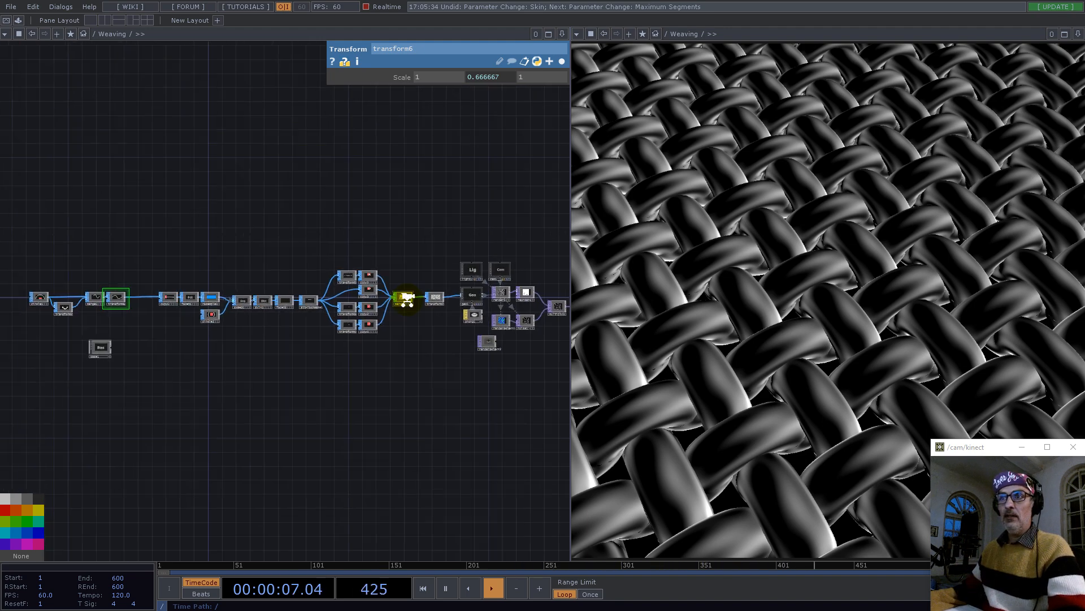
Leave the Weaving component, close its second network pane and enter project1.
{"action": "scroll", "coordinate": [403, 332], "scroll_direction": "down", "scroll_amount": 6}
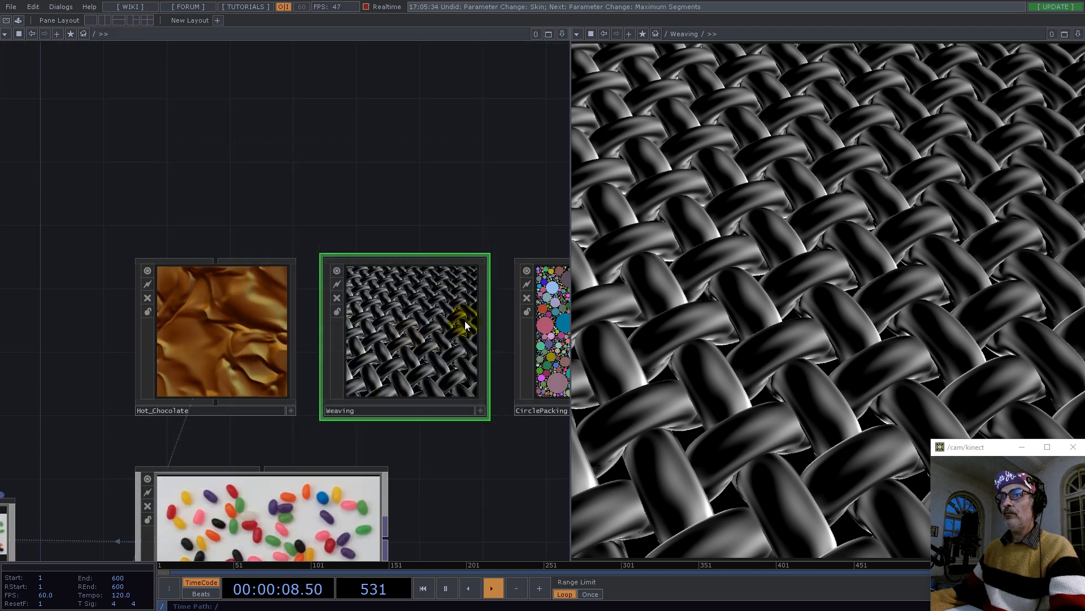
{"action": "left_click", "coordinate": [1078, 35]}
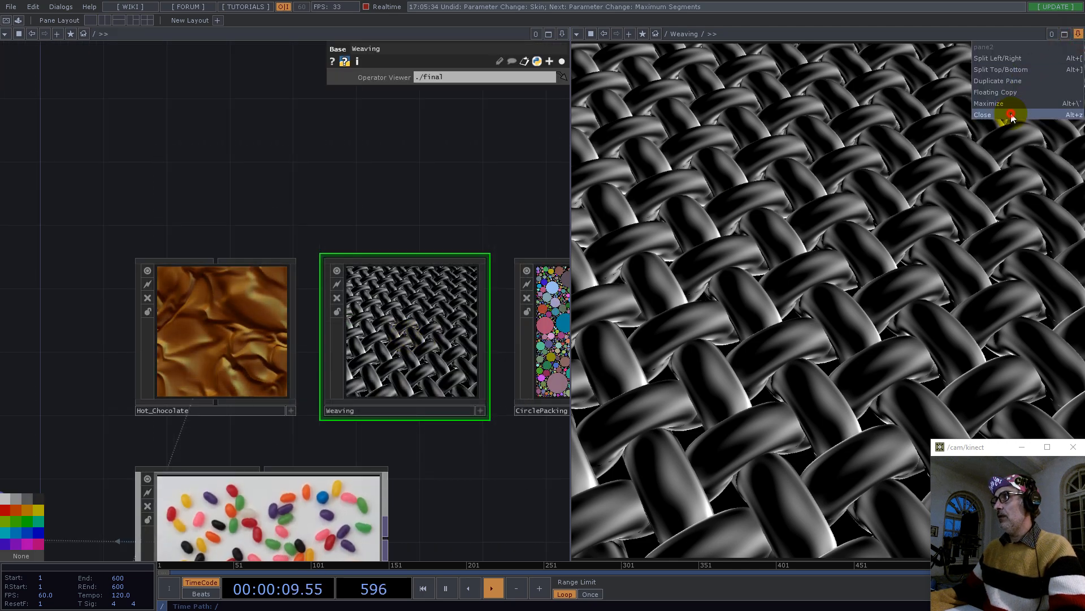
{"action": "left_click", "coordinate": [1009, 110]}
{"action": "left_click", "coordinate": [313, 514]}
{"action": "double_click", "coordinate": [312, 514]}
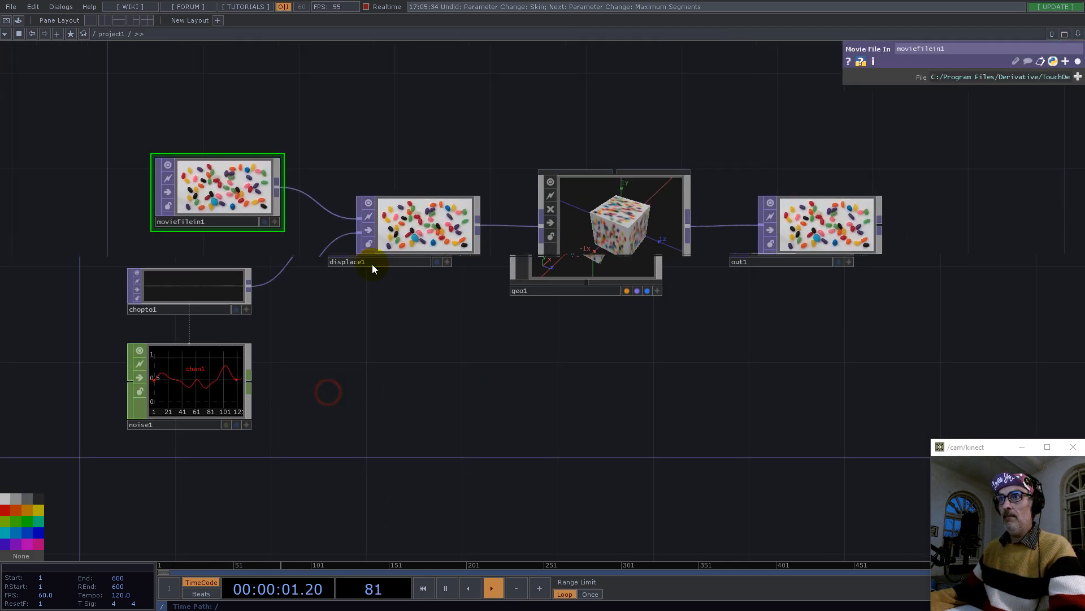
Delete all the default operators inside project1 to get an empty network.
{"action": "right_click_drag", "start_coordinate": [227, 103], "coordinate": [846, 459]}
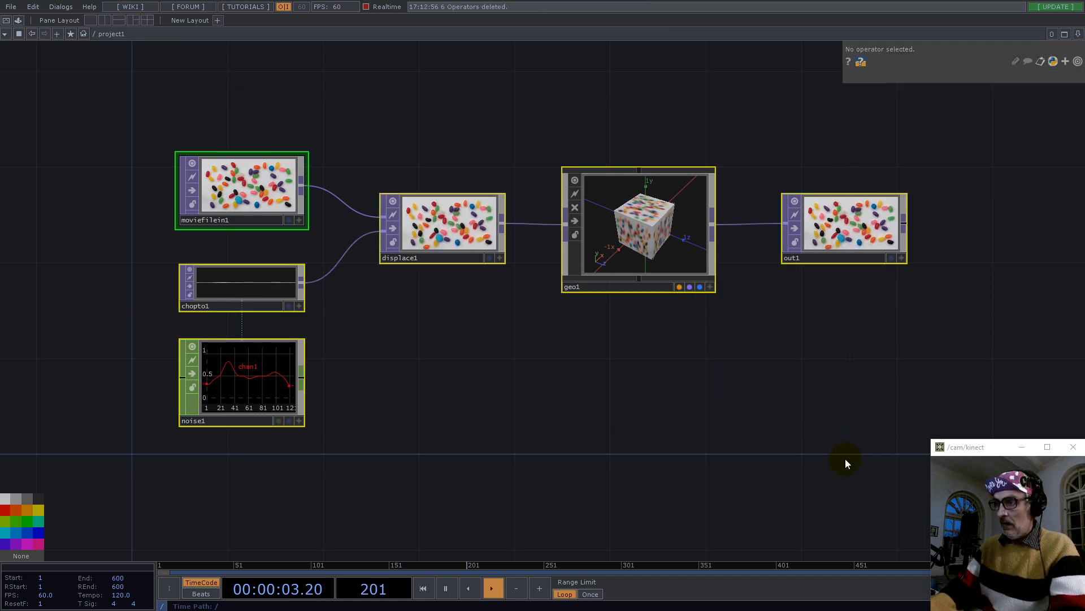
{"action": "key", "text": "Delete"}
{"action": "left_click_drag", "start_coordinate": [321, 424], "coordinate": [401, 402]}
{"action": "scroll", "coordinate": [330, 419], "scroll_direction": "up", "scroll_amount": 3}
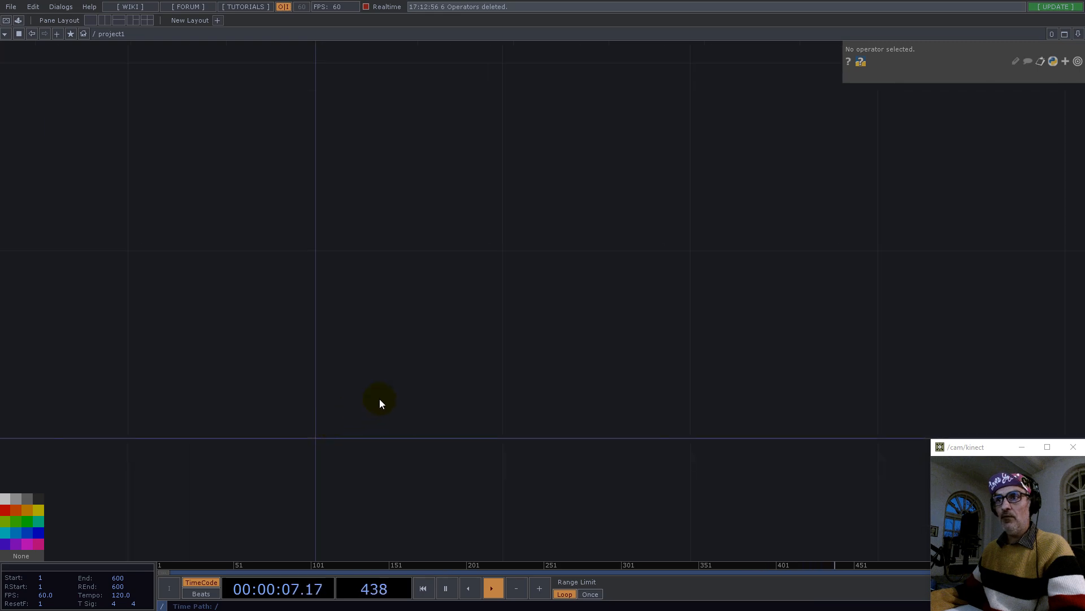
Add a Circle SOP to the empty project1 network.
{"action": "key", "text": "Tab"}
{"action": "left_click", "coordinate": [304, 262]}
{"action": "type", "text": "cir"}
{"action": "left_click", "coordinate": [228, 459]}
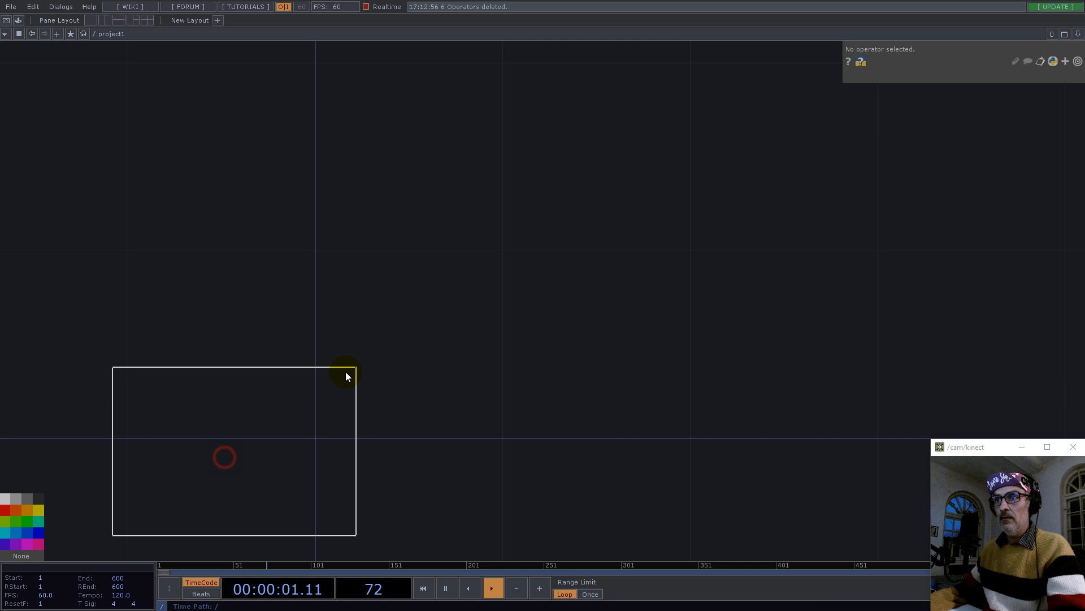
{"action": "left_click", "coordinate": [453, 361]}
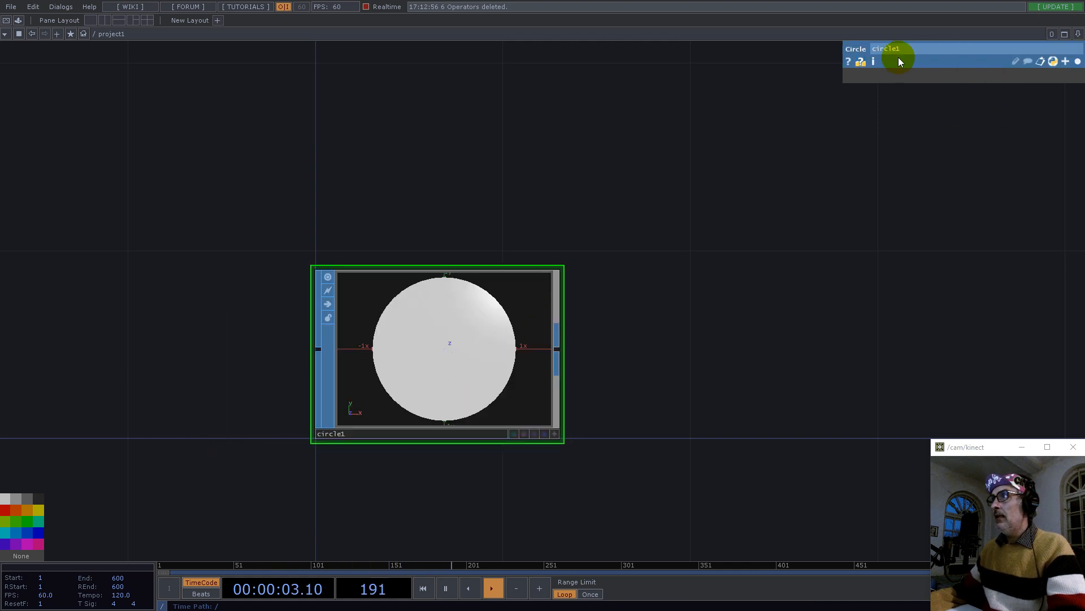
{"action": "left_click", "coordinate": [476, 344]}
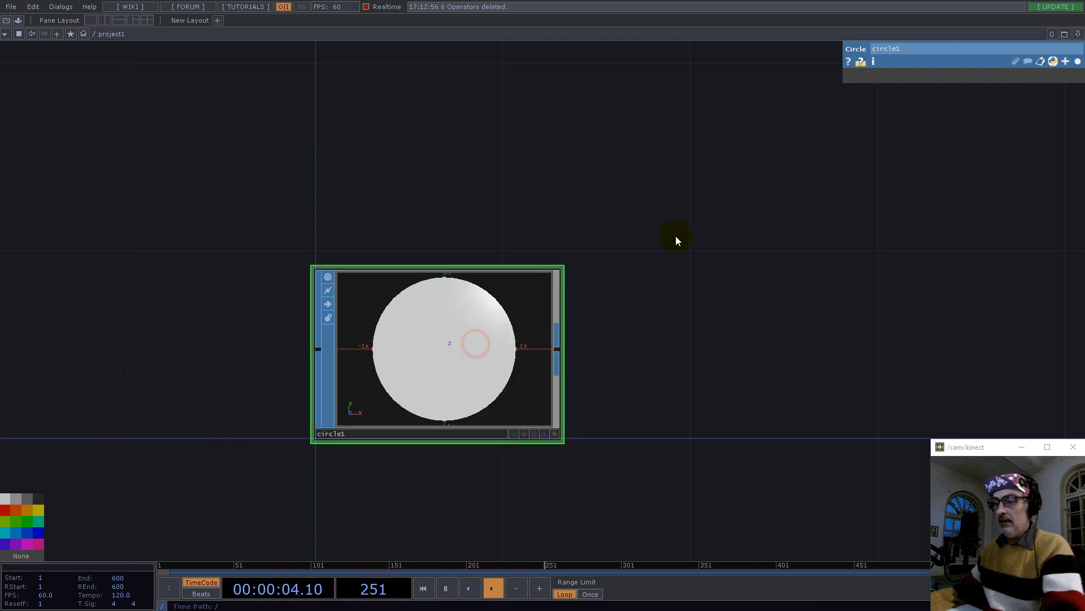
Make circle1 a half circle: Open Arc type, 32 divisions and an end arc angle of 180.
{"action": "left_click", "coordinate": [1078, 61]}
{"action": "left_click", "coordinate": [956, 213]}
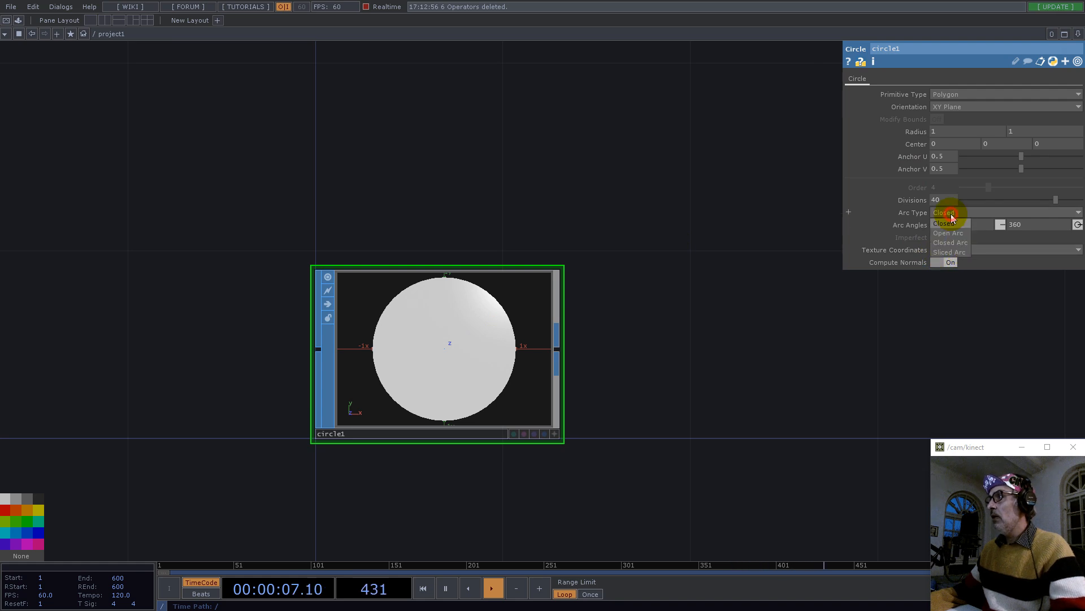
{"action": "left_click", "coordinate": [948, 233]}
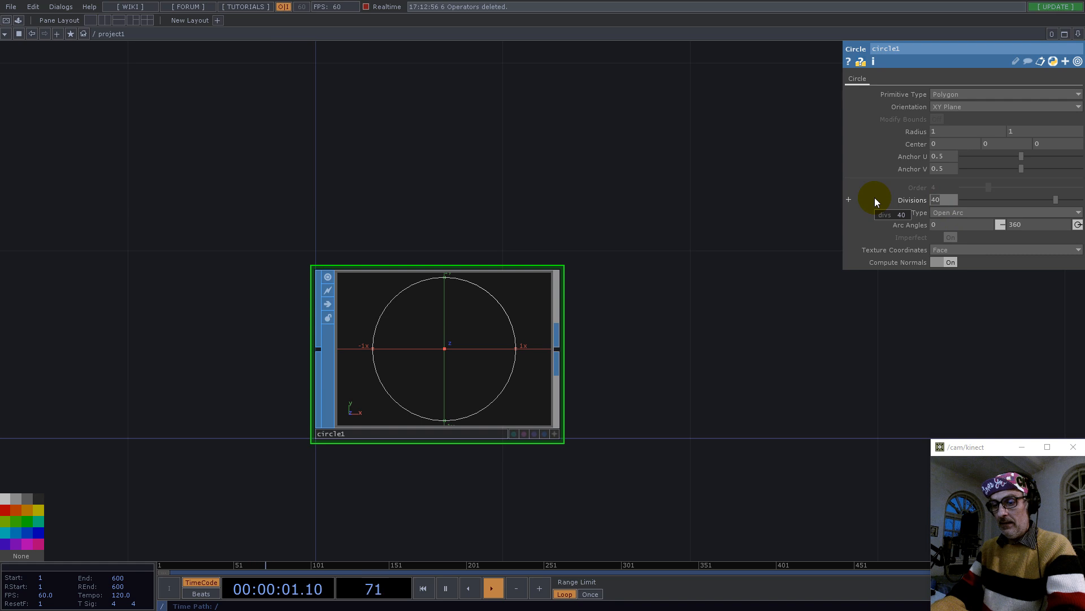
{"action": "type", "text": "32"}
{"action": "key", "text": "Return"}
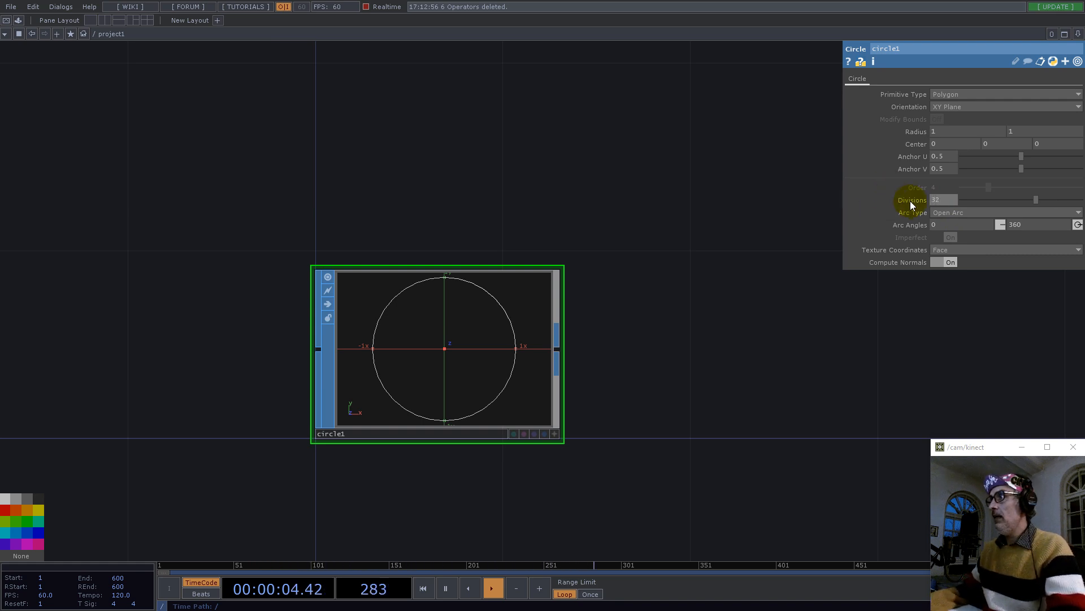
{"action": "left_click", "coordinate": [1033, 225]}
{"action": "type", "text": "180"}
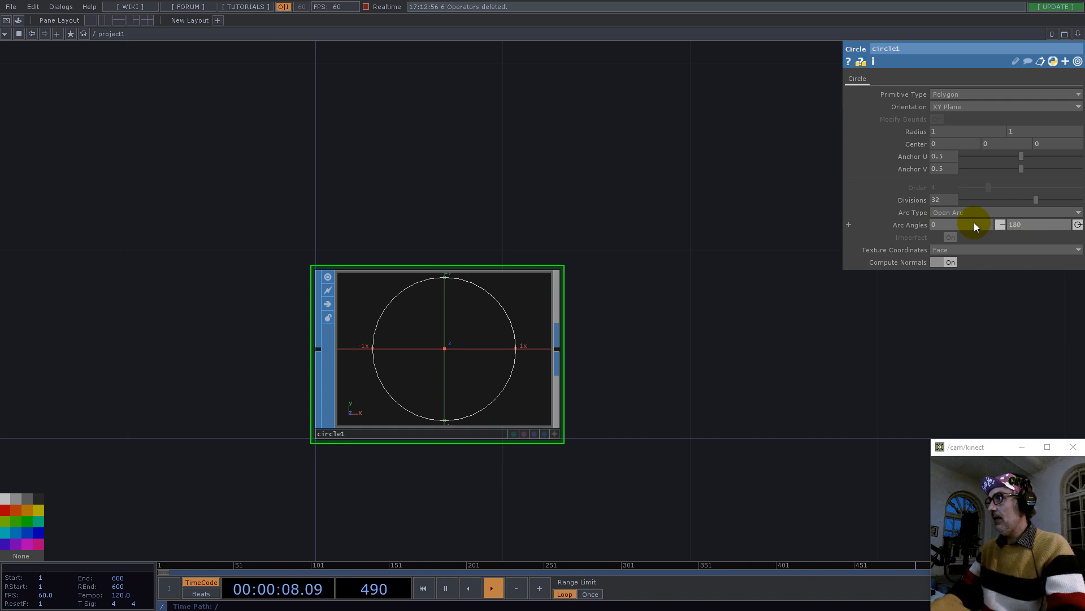
{"action": "key", "text": "Return"}
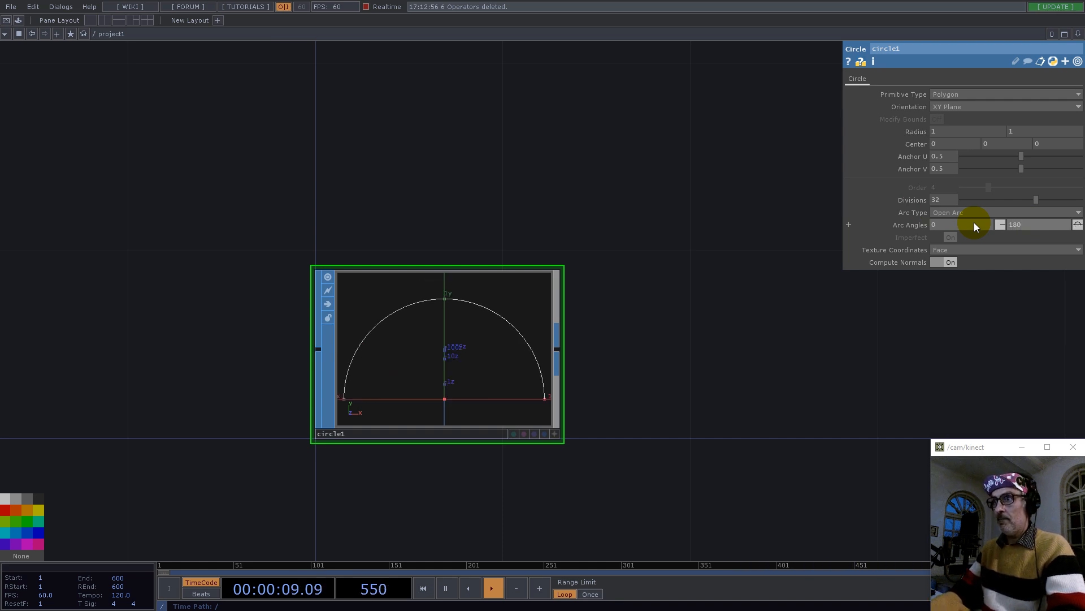
Add a Transform SOP fed by circle1's output, placed below and beyond it.
{"action": "left_click_drag", "start_coordinate": [727, 367], "coordinate": [358, 300]}
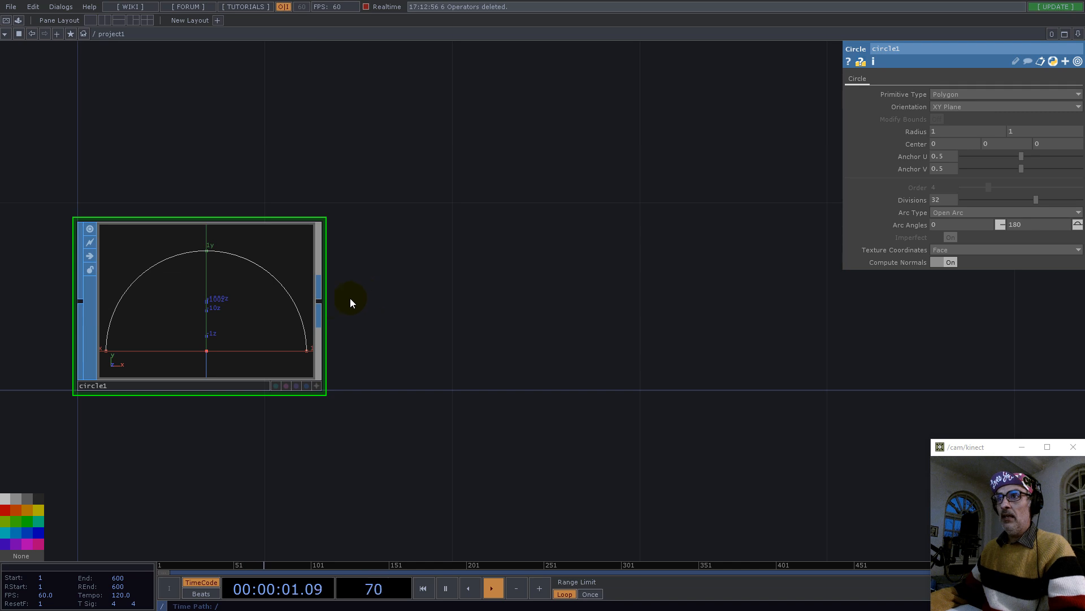
{"action": "right_click", "coordinate": [323, 302]}
{"action": "type", "text": "tr"}
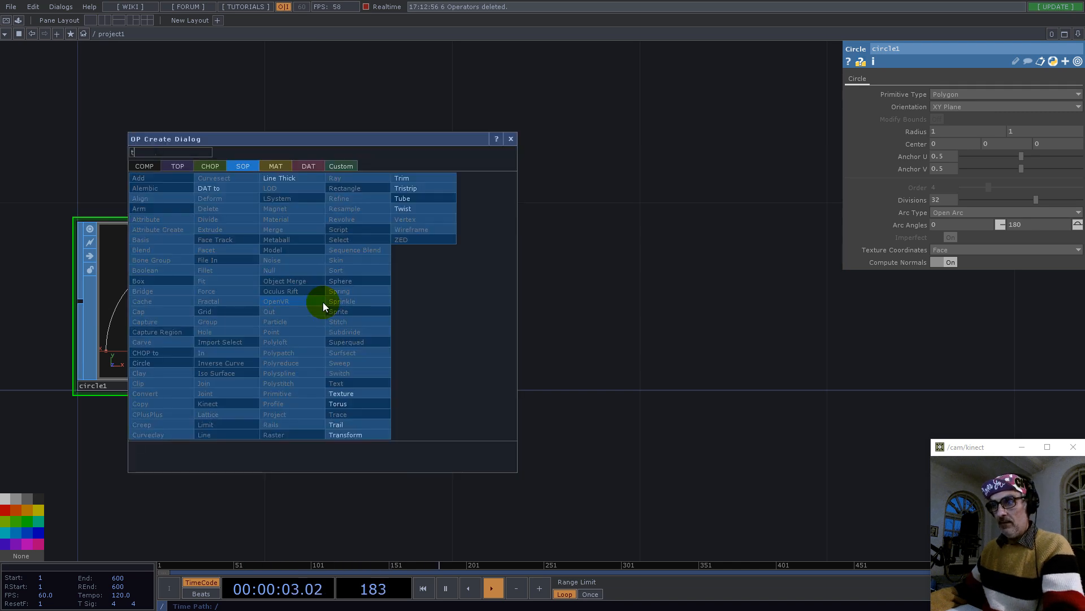
{"action": "left_click", "coordinate": [347, 433]}
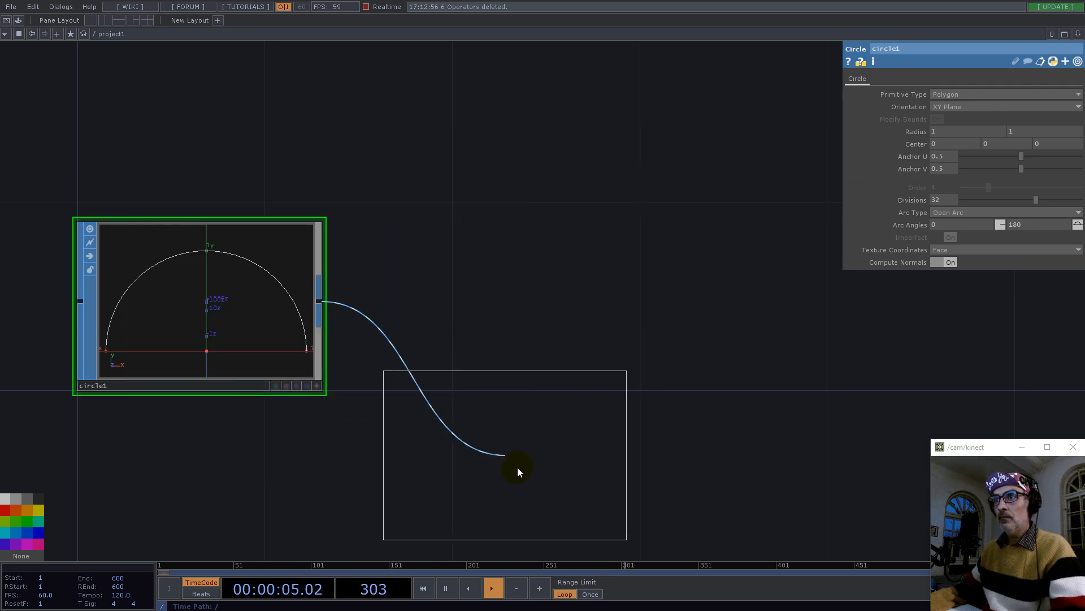
{"action": "left_click", "coordinate": [542, 465]}
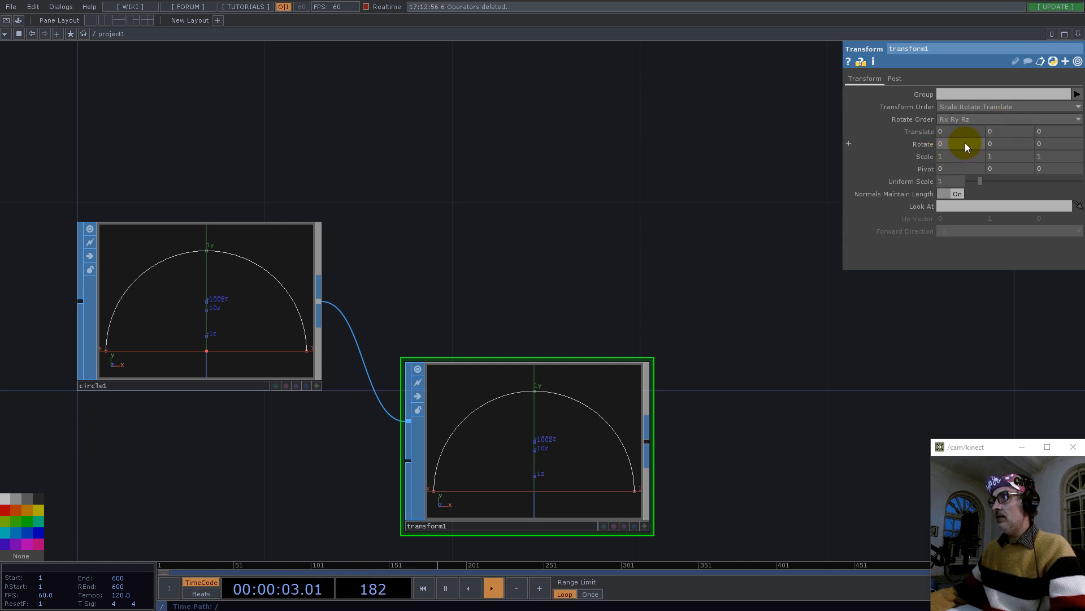
Set transform1's Z rotation to 180 and its X translation to 2.
{"action": "left_click", "coordinate": [1047, 143]}
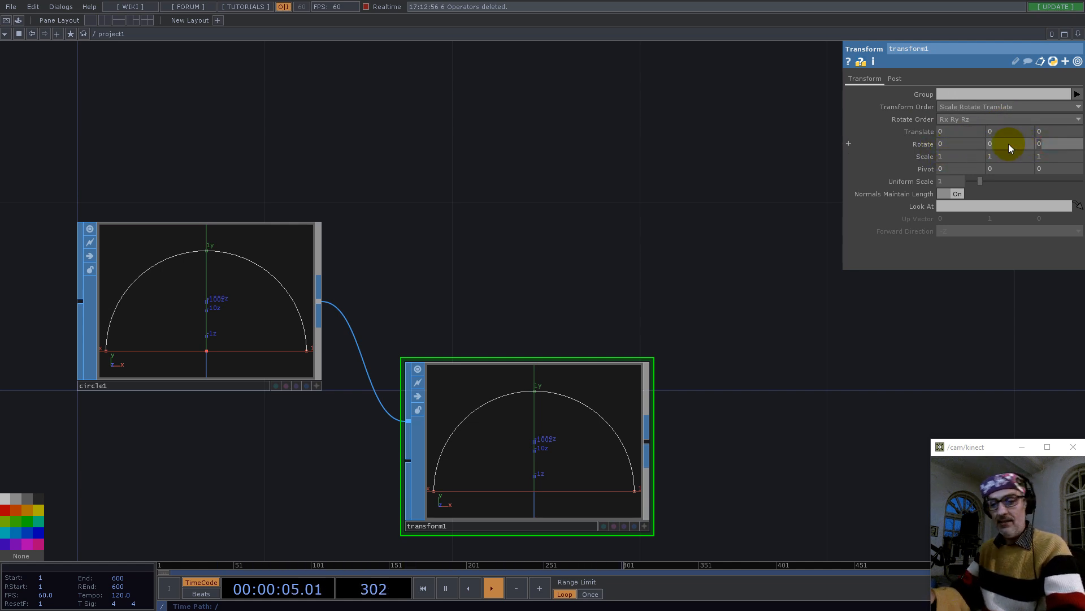
{"action": "type", "text": "180"}
{"action": "key", "text": "Return"}
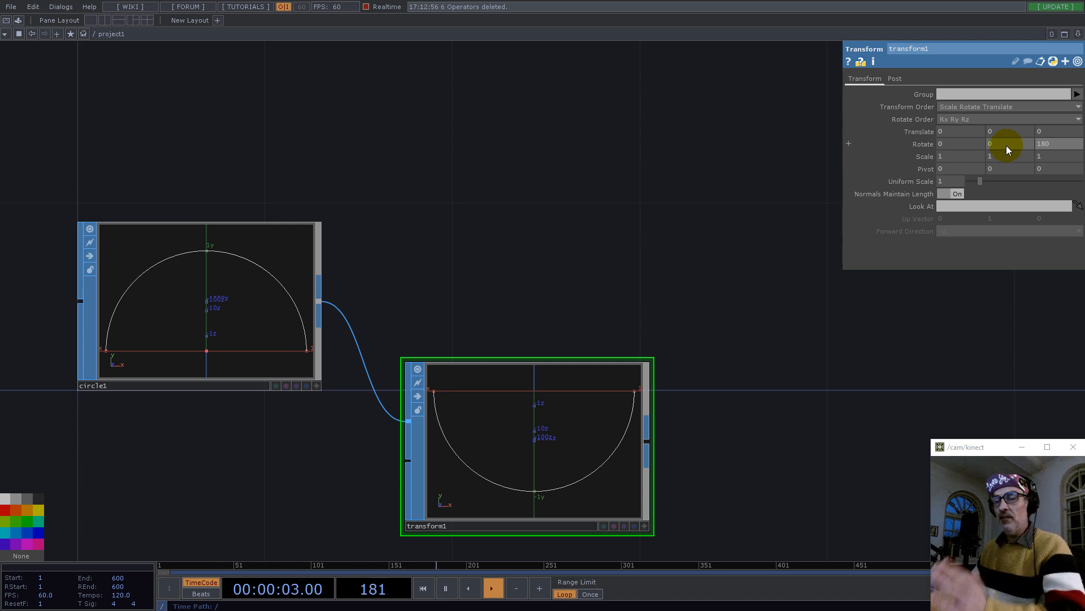
{"action": "left_click", "coordinate": [950, 131]}
{"action": "type", "text": "2"}
{"action": "key", "text": "Return"}
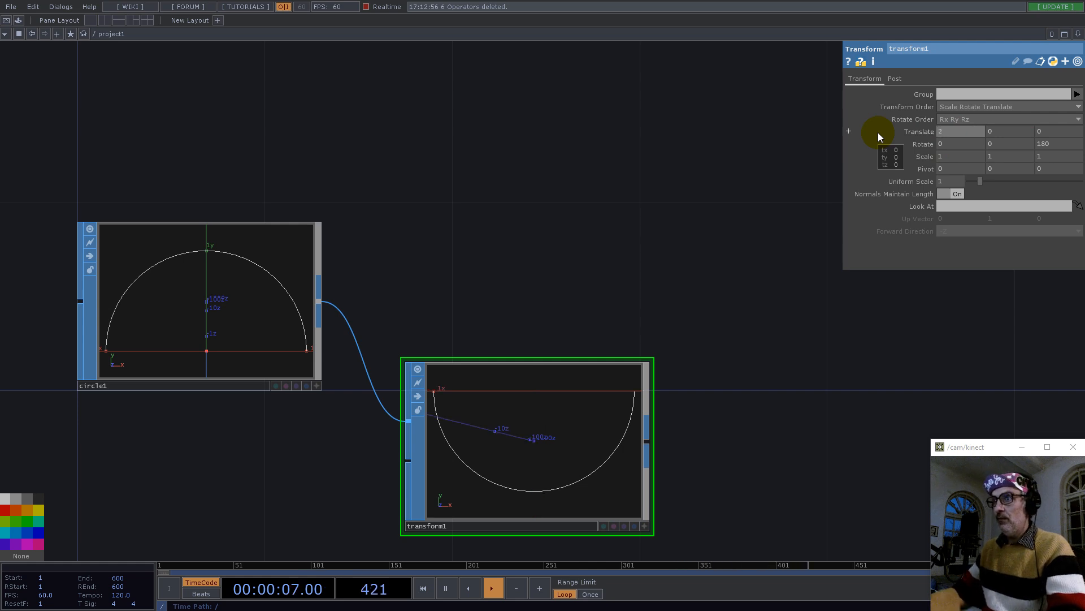
Add a Merge SOP after circle1 and connect transform1 as its second input.
{"action": "scroll", "coordinate": [526, 438], "scroll_direction": "down", "scroll_amount": 3}
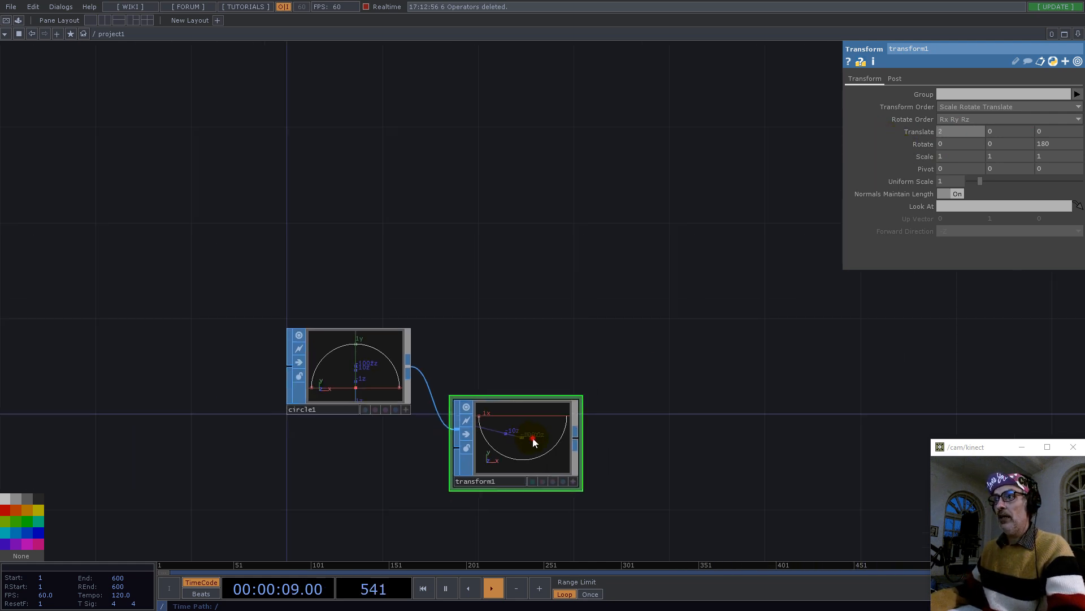
{"action": "right_click", "coordinate": [410, 368]}
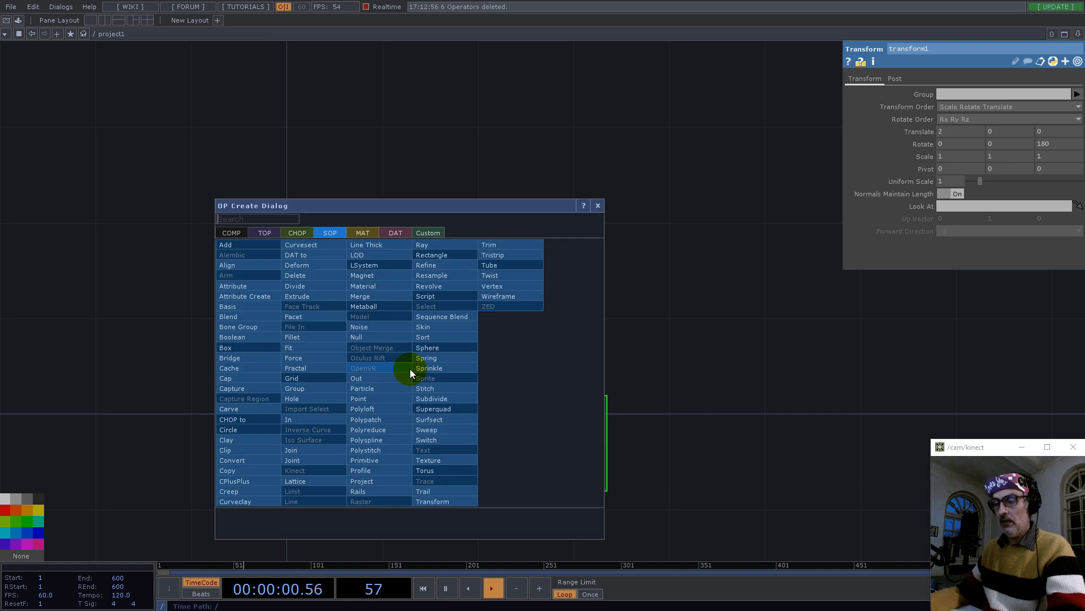
{"action": "type", "text": "mer"}
{"action": "left_click", "coordinate": [360, 296]}
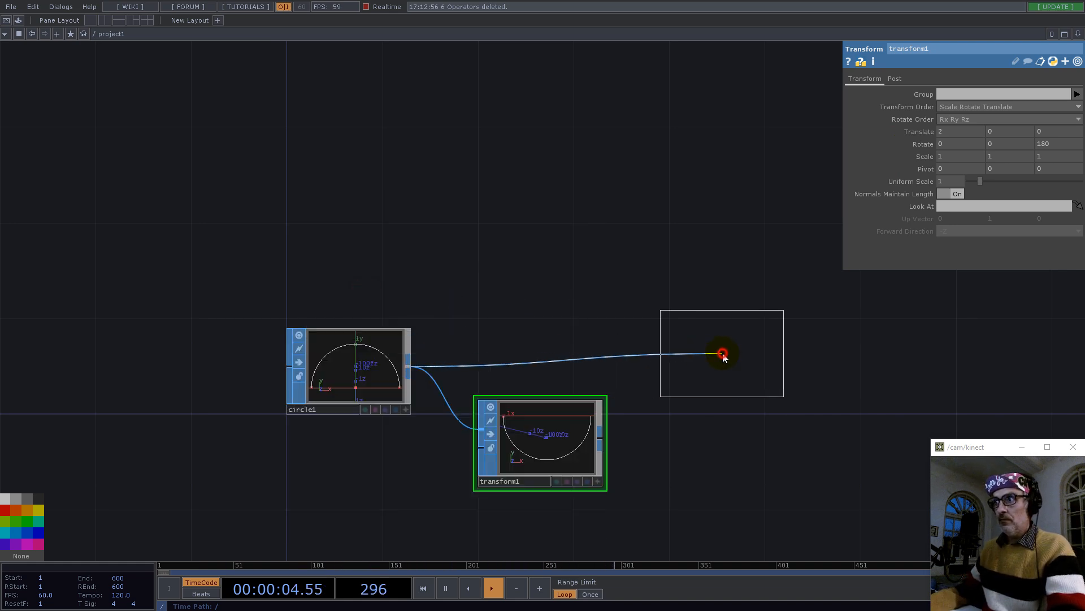
{"action": "left_click", "coordinate": [722, 356]}
{"action": "left_click_drag", "start_coordinate": [595, 445], "coordinate": [672, 346]}
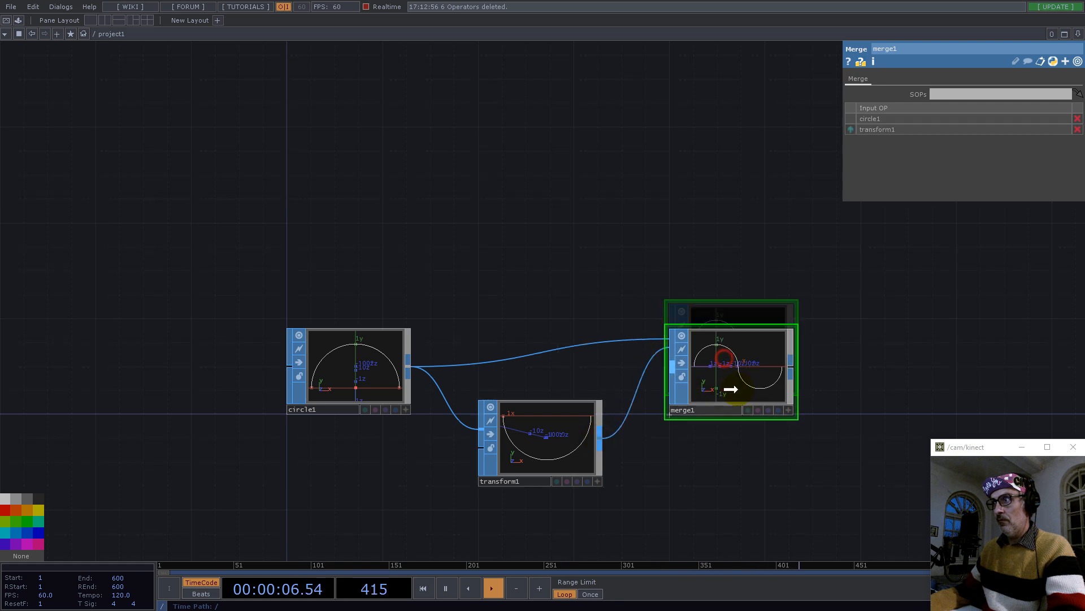
Add a Copy SOP fed by merge1's output, placed beside it.
{"action": "left_click_drag", "start_coordinate": [582, 244], "coordinate": [487, 238]}
{"action": "scroll", "coordinate": [524, 372], "scroll_direction": "up", "scroll_amount": 5}
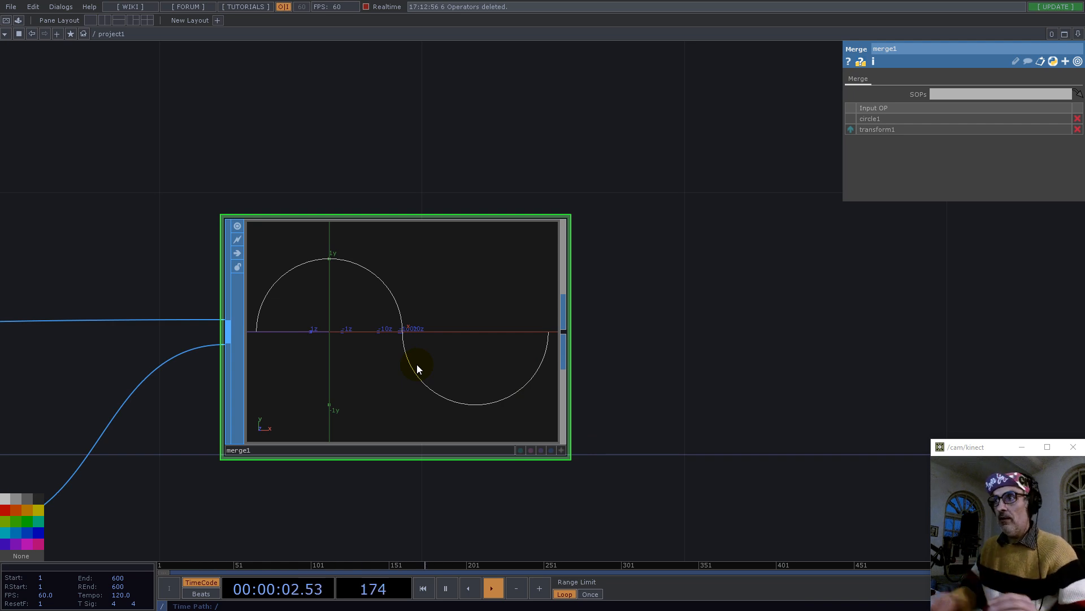
{"action": "left_click", "coordinate": [566, 333]}
{"action": "type", "text": "copy"}
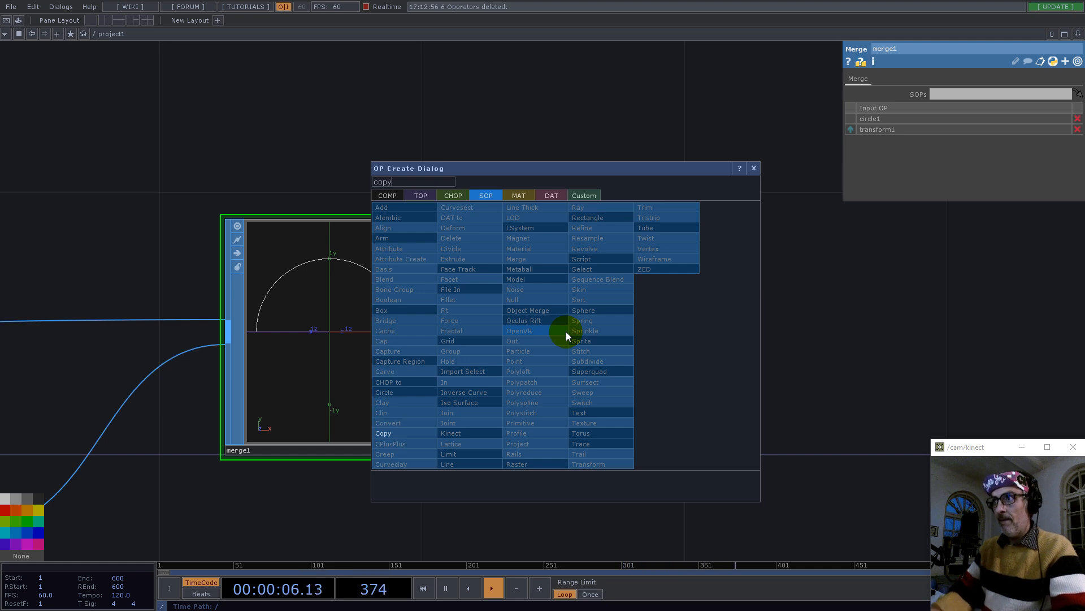
{"action": "left_click", "coordinate": [388, 432]}
{"action": "left_click", "coordinate": [776, 337]}
{"action": "left_click_drag", "start_coordinate": [763, 135], "coordinate": [502, 184]}
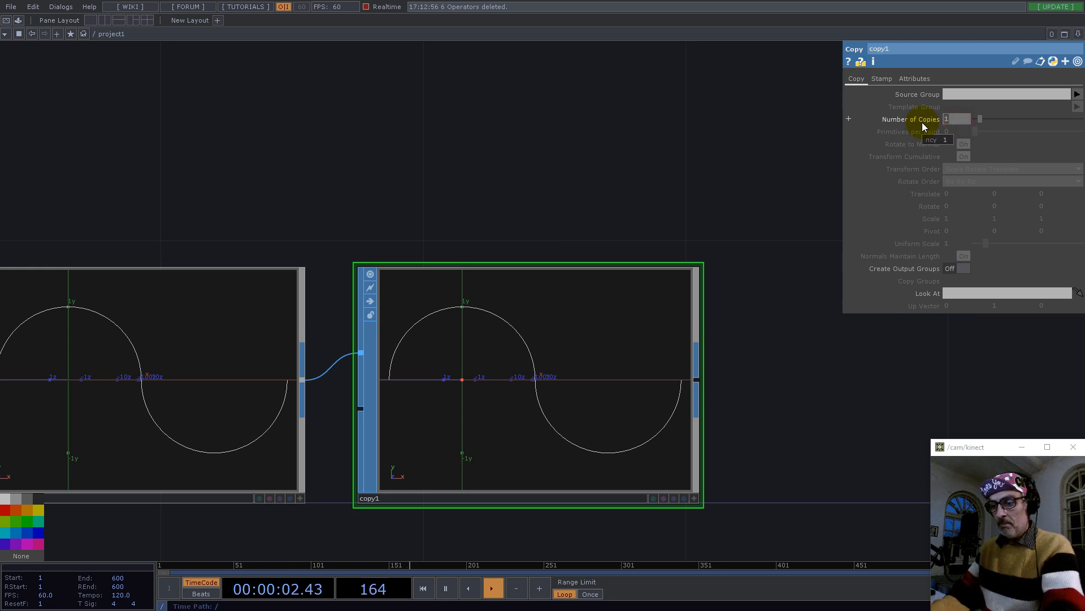
Set copy1 to 8 copies with an X translation of 4.
{"action": "type", "text": "8"}
{"action": "key", "text": "Return"}
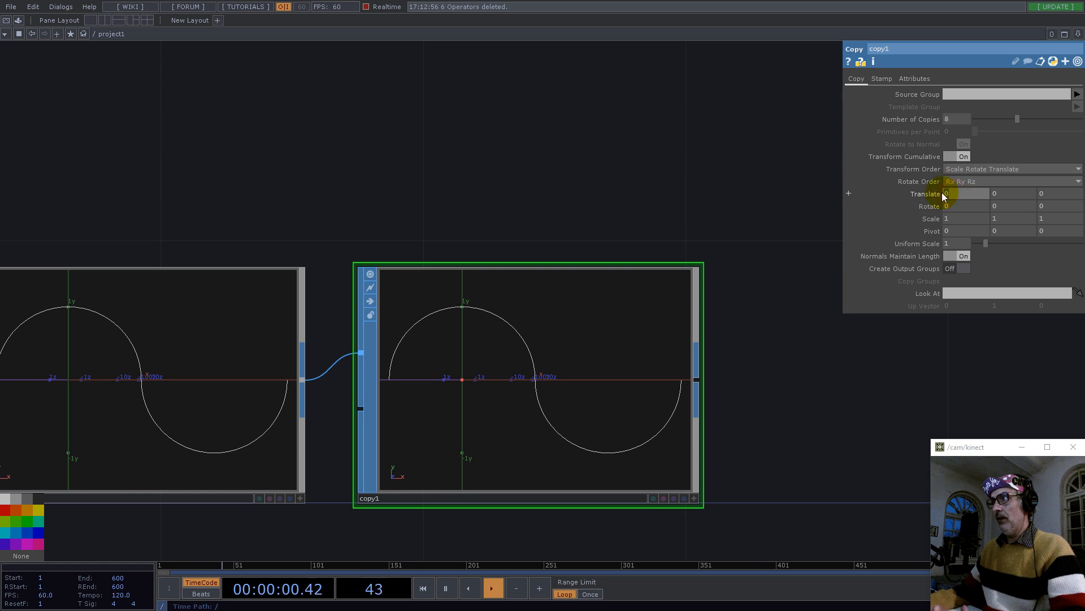
{"action": "type", "text": "4"}
{"action": "key", "text": "Return"}
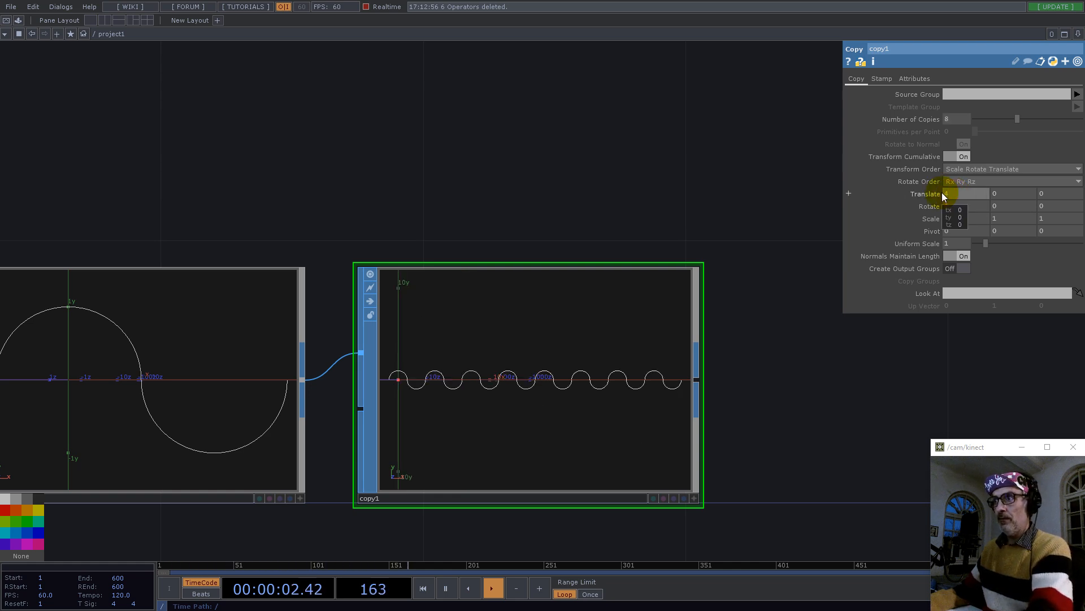
Examine the repeated wave in copy1 and compare it with the single wave in merge1.
{"action": "left_click_drag", "start_coordinate": [804, 375], "coordinate": [725, 307]}
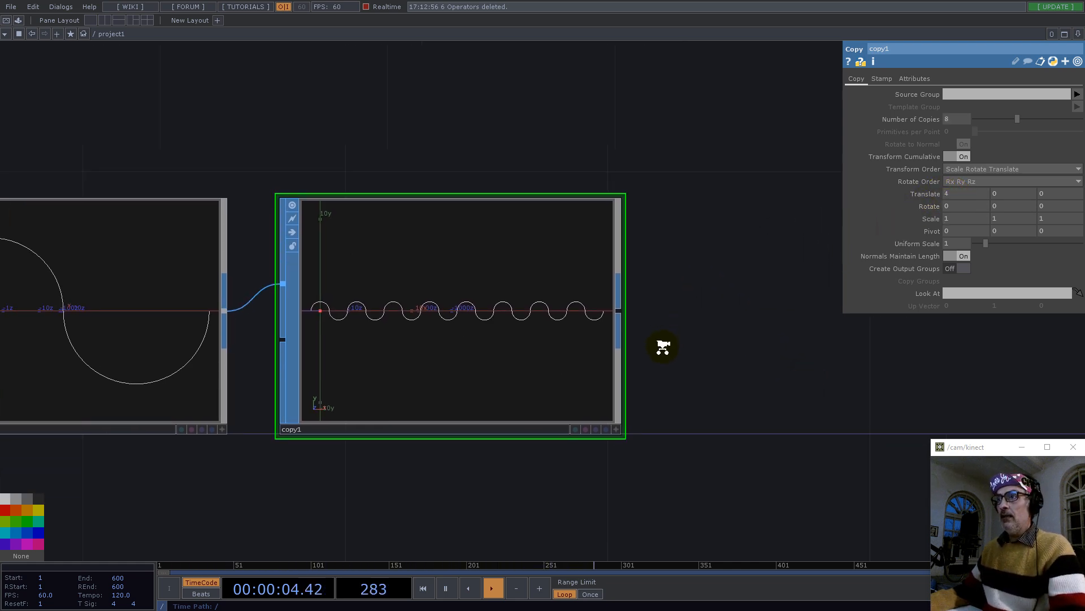
{"action": "scroll", "coordinate": [658, 341], "scroll_direction": "down", "scroll_amount": 3}
{"action": "left_click_drag", "start_coordinate": [740, 357], "coordinate": [617, 361]}
{"action": "scroll", "coordinate": [431, 335], "scroll_direction": "up", "scroll_amount": 3}
{"action": "left_click_drag", "start_coordinate": [331, 217], "coordinate": [592, 177]}
{"action": "left_click_drag", "start_coordinate": [669, 167], "coordinate": [338, 201]}
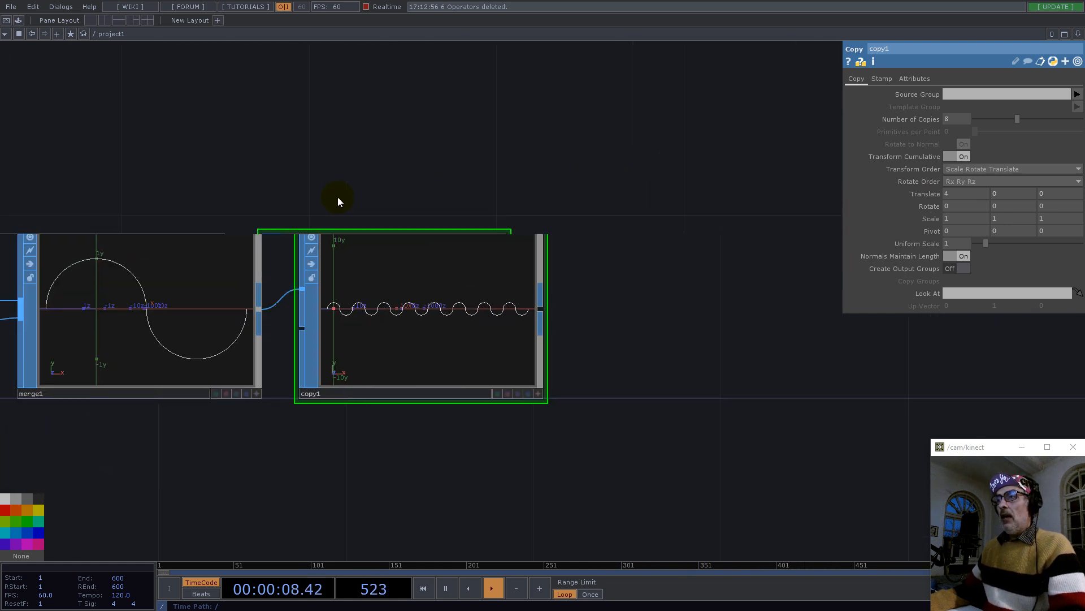
{"action": "left_click_drag", "start_coordinate": [180, 181], "coordinate": [405, 129]}
{"action": "scroll", "coordinate": [210, 264], "scroll_direction": "up", "scroll_amount": 3}
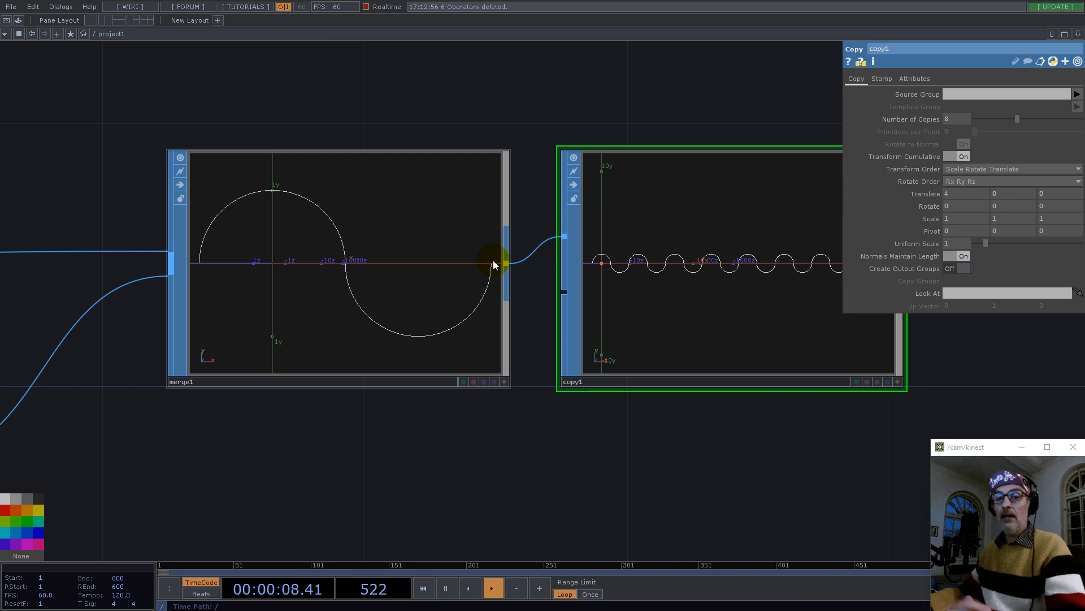
{"action": "scroll", "coordinate": [278, 309], "scroll_direction": "down", "scroll_amount": 3}
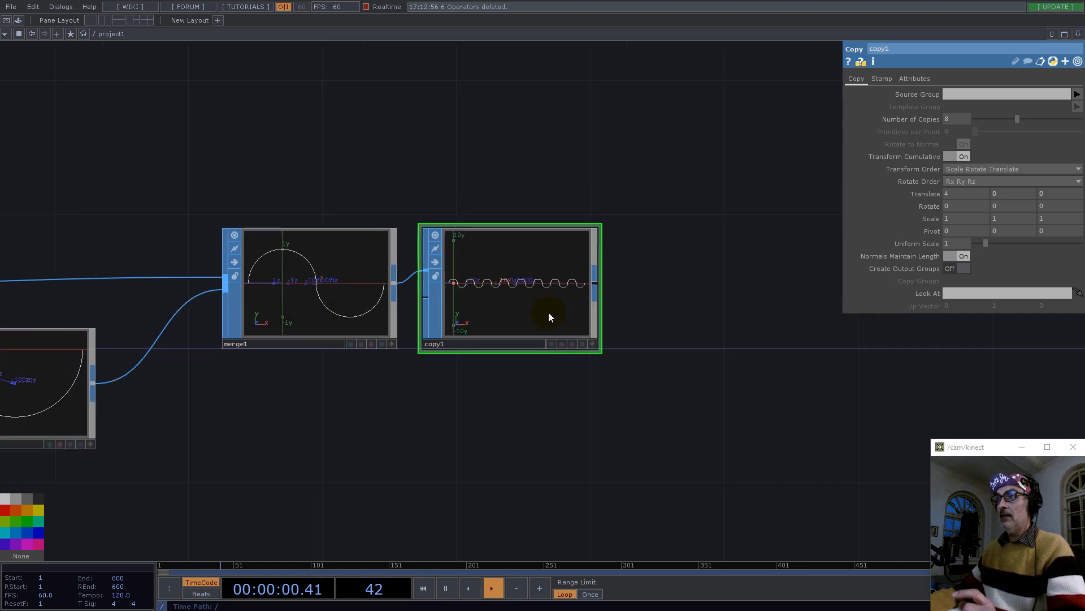
{"action": "middle_click_drag", "start_coordinate": [531, 273], "coordinate": [612, 190]}
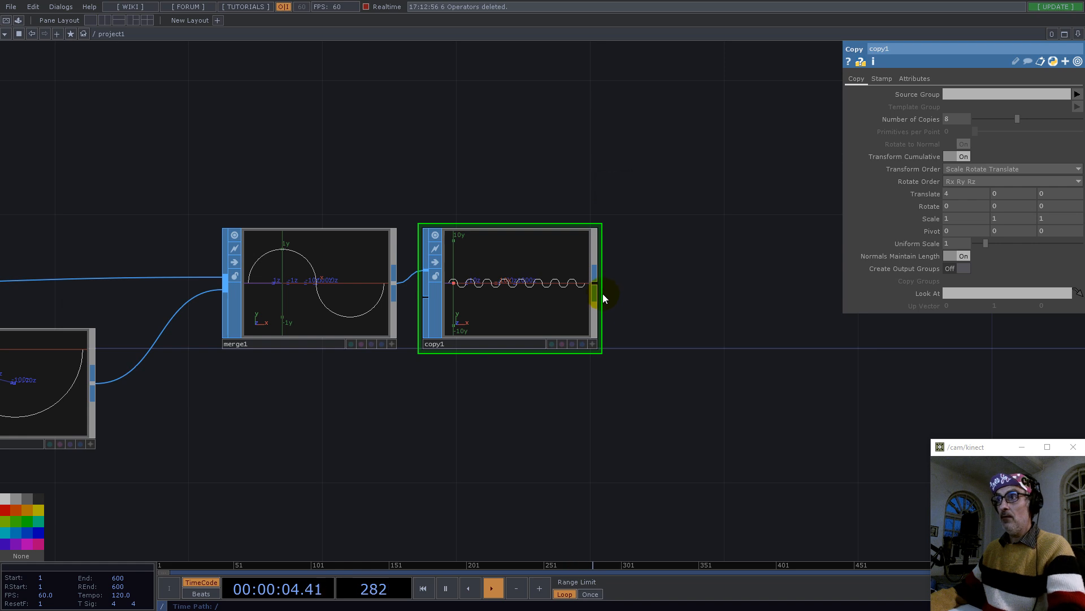
Add a Facet SOP fed by copy1's output, placed beside it.
{"action": "right_click", "coordinate": [598, 279]}
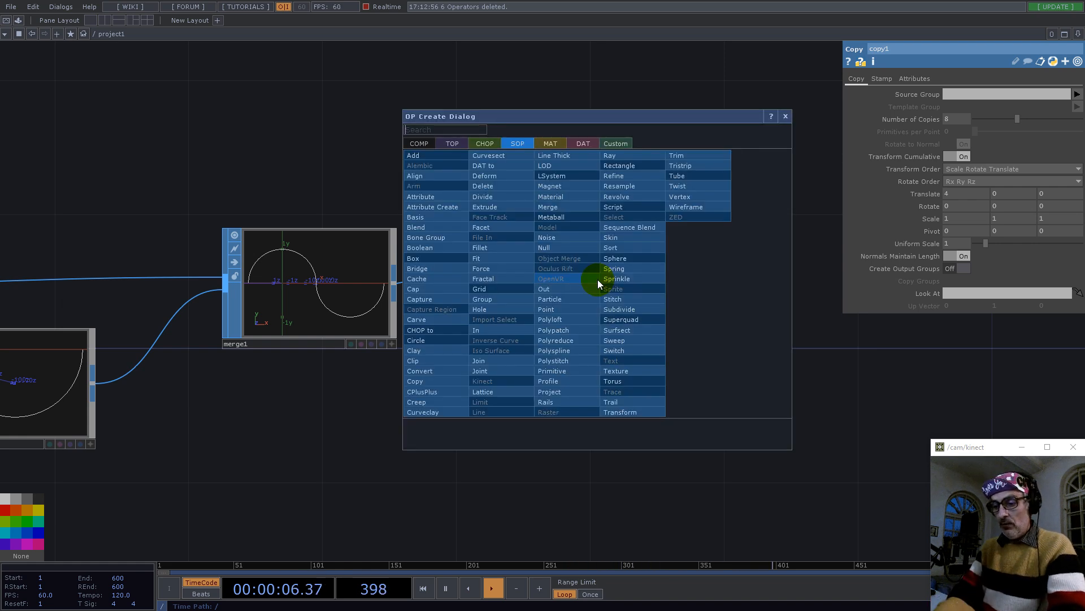
{"action": "type", "text": "f"}
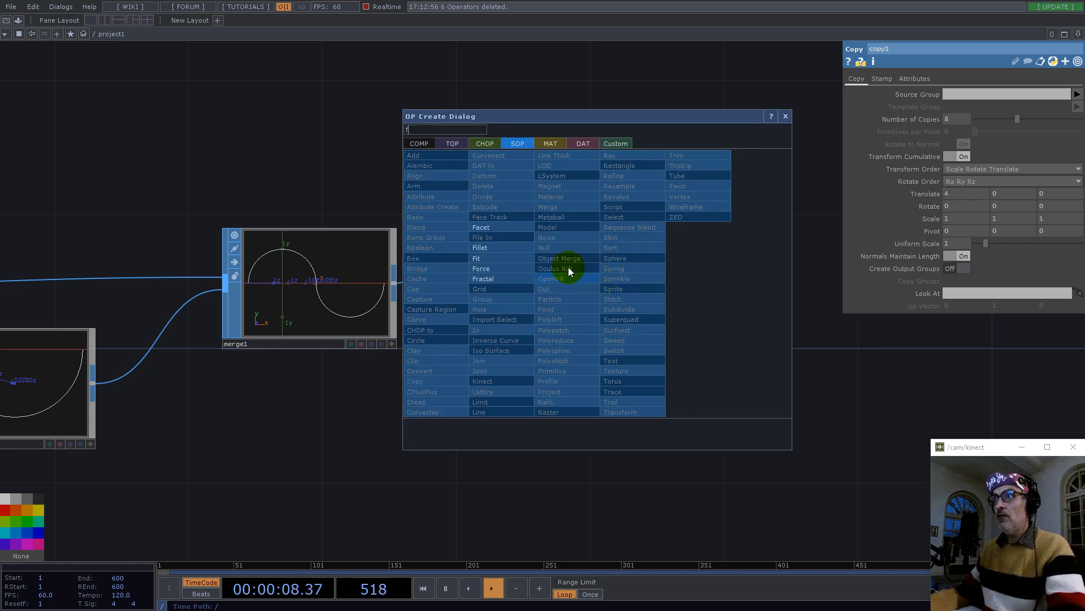
{"action": "left_click", "coordinate": [498, 228]}
{"action": "left_click", "coordinate": [717, 290]}
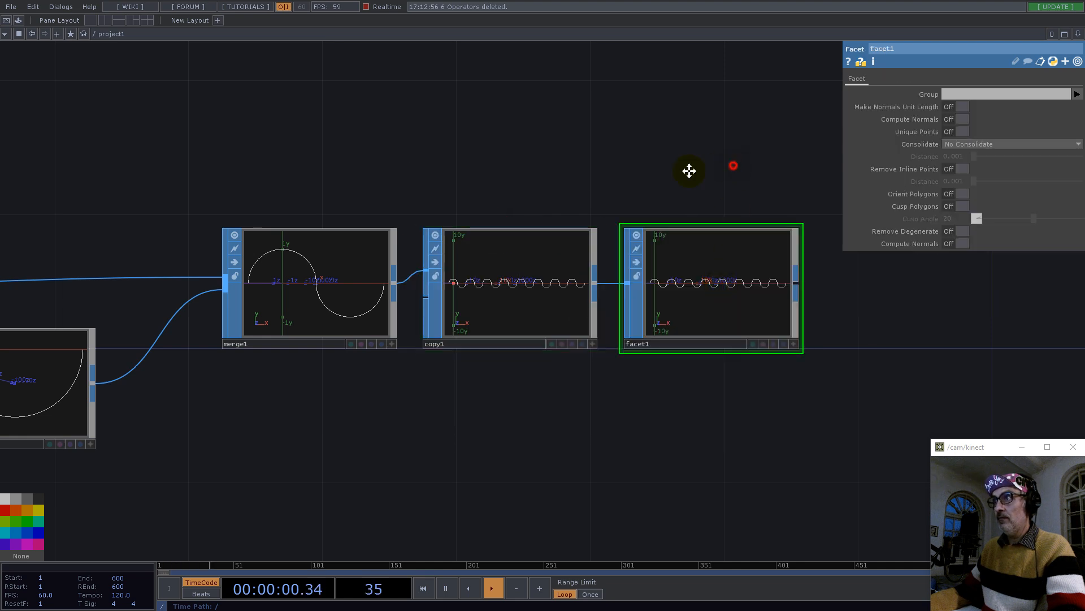
Set facet1's Consolidate option to Consolidate Points Slow and check the node's geometry info.
{"action": "left_click", "coordinate": [964, 145]}
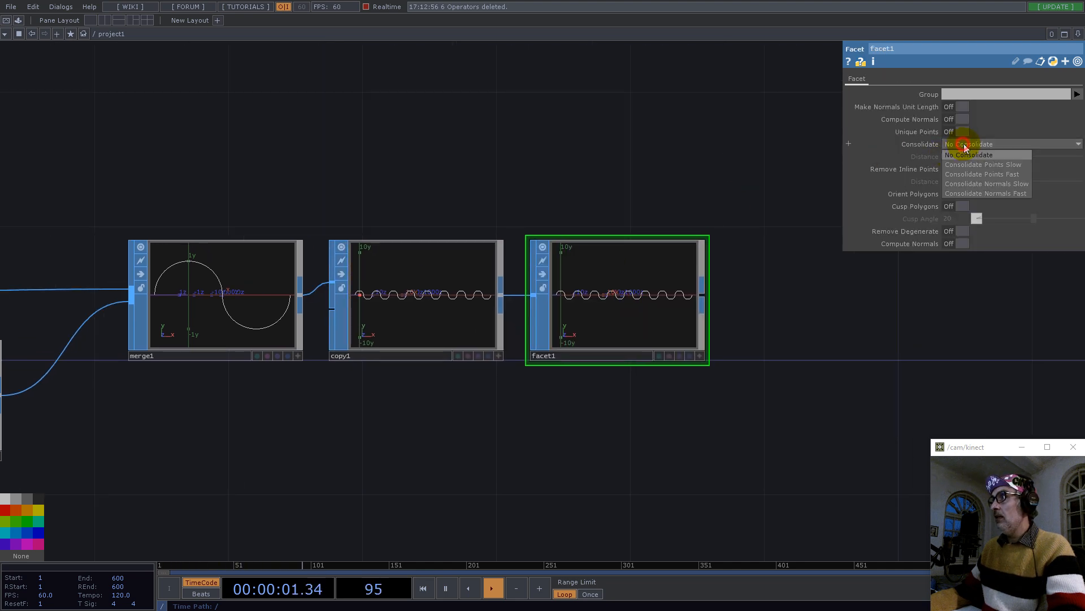
{"action": "left_click", "coordinate": [999, 169]}
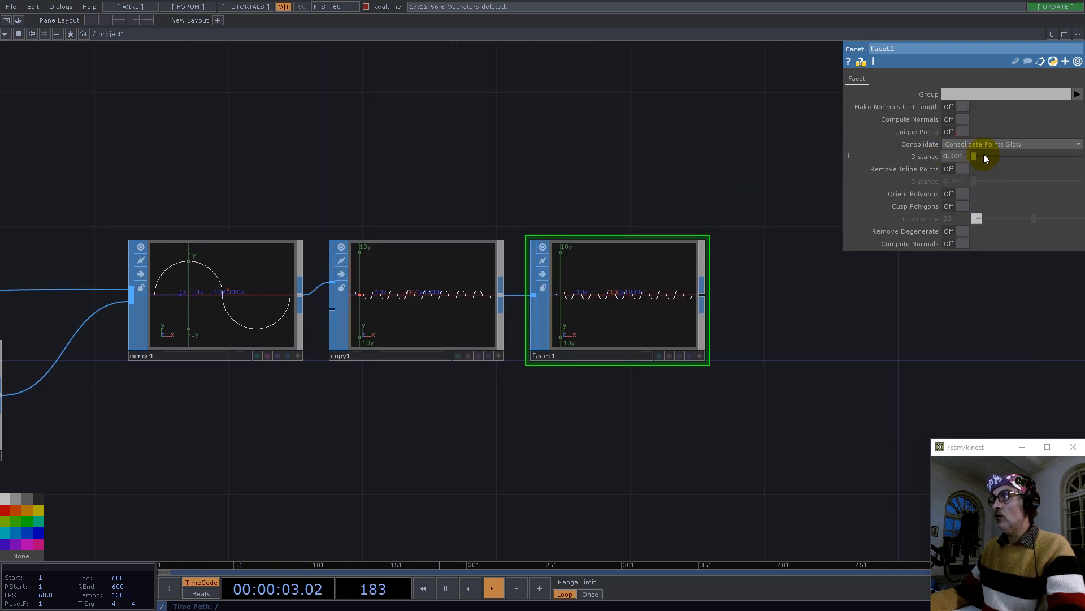
{"action": "middle_click", "coordinate": [579, 308]}
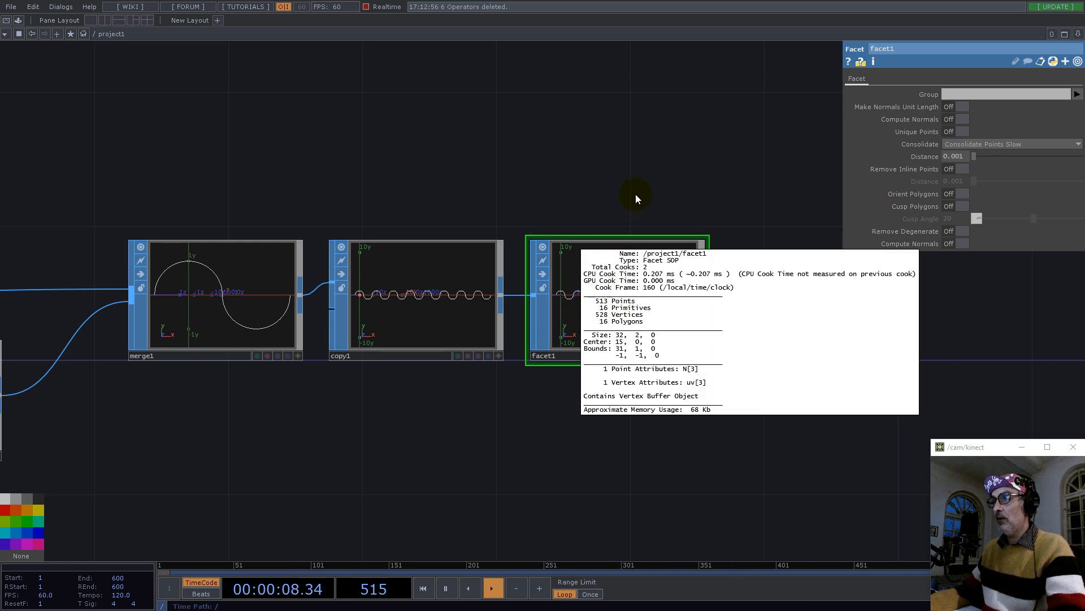
{"action": "scroll", "coordinate": [669, 306], "scroll_direction": "up", "scroll_amount": 2}
{"action": "scroll", "coordinate": [669, 307], "scroll_direction": "up", "scroll_amount": 5}
{"action": "middle_click", "coordinate": [605, 300]}
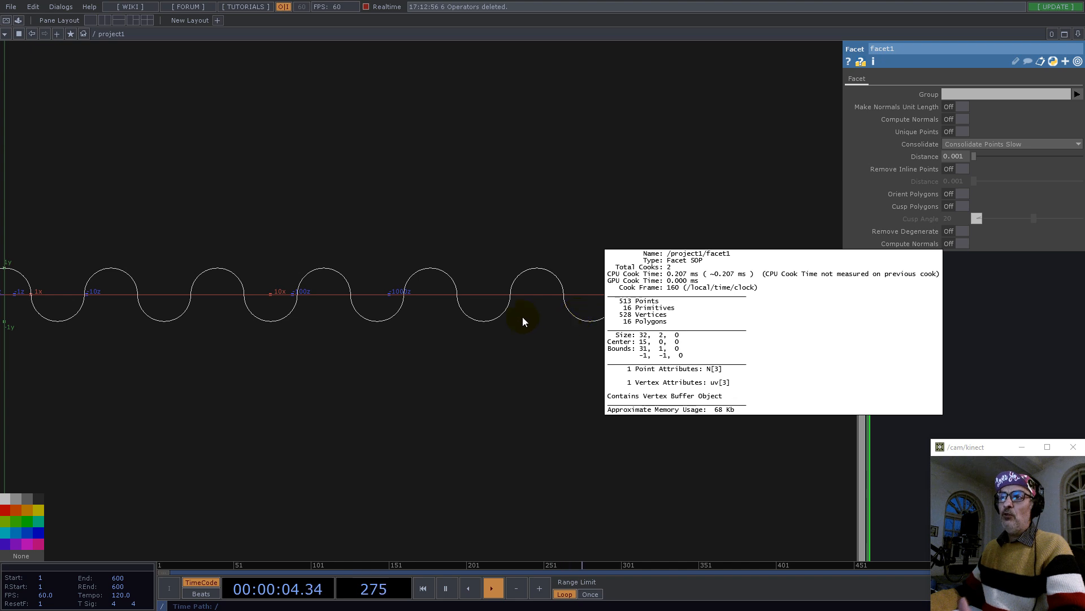
Add a Resample SOP fed by facet1's output, placed beside it.
{"action": "scroll", "coordinate": [486, 322], "scroll_direction": "down", "scroll_amount": 5}
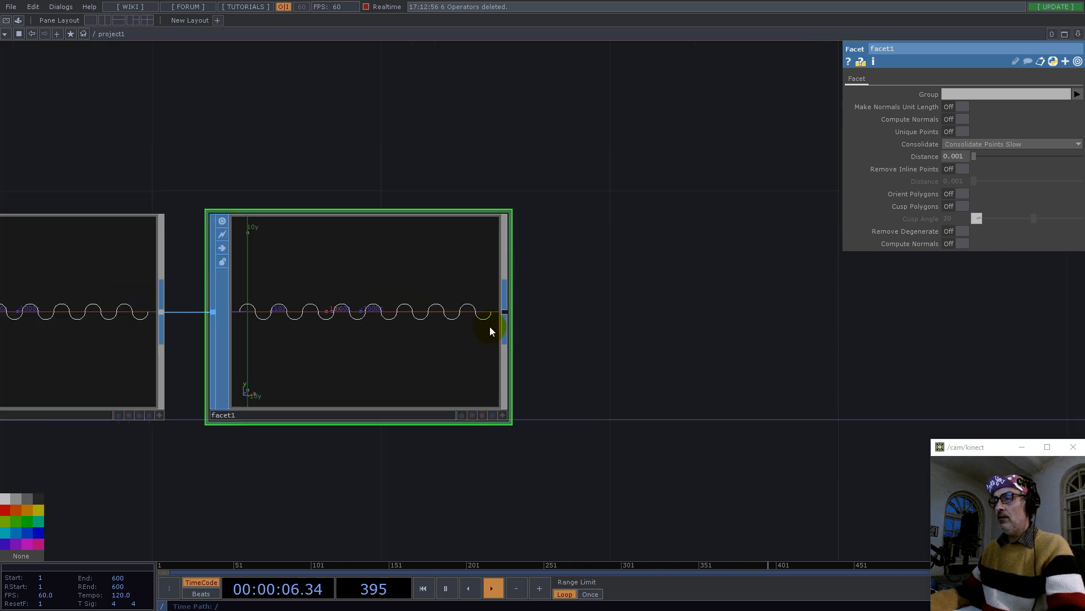
{"action": "right_click", "coordinate": [477, 318]}
{"action": "type", "text": "re"}
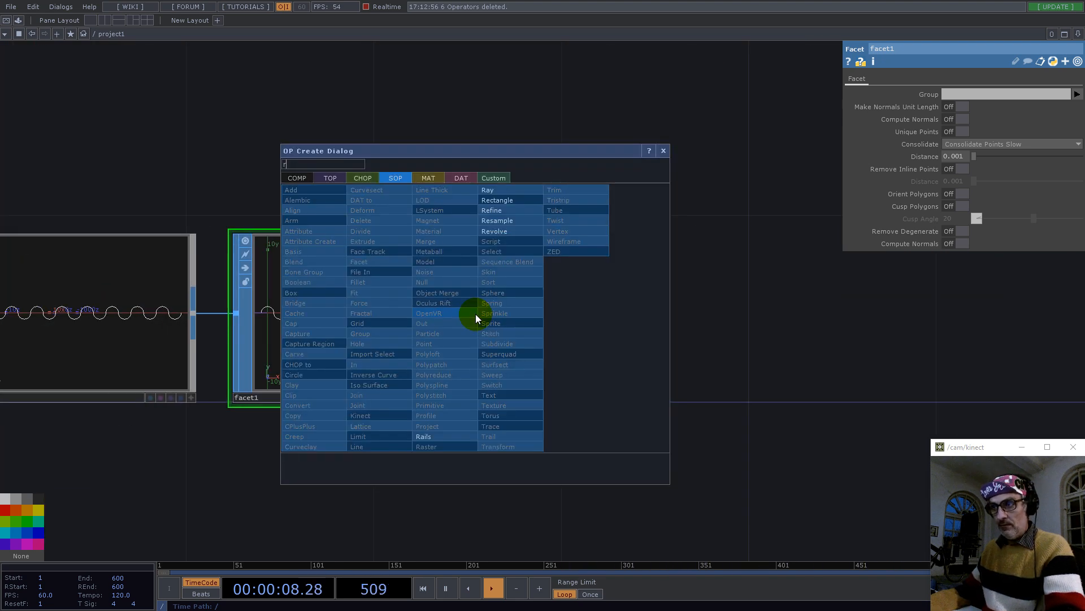
{"action": "left_click", "coordinate": [496, 222]}
{"action": "left_click", "coordinate": [647, 317]}
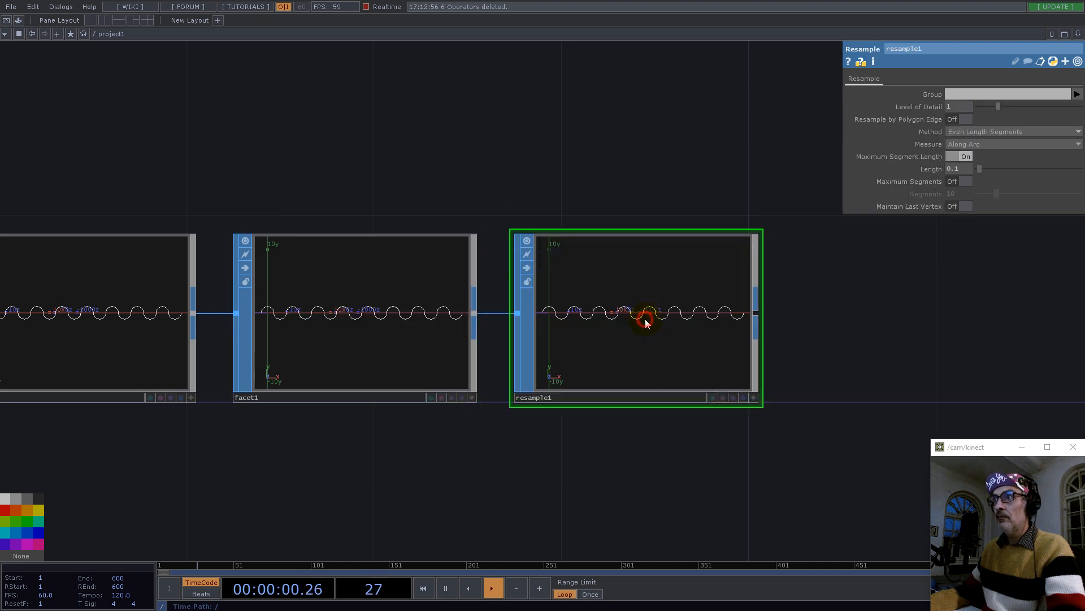
Check resample1's geometry info, and turn its Maximum Segment Length off and Maximum Segments on.
{"action": "scroll", "coordinate": [722, 317], "scroll_direction": "up", "scroll_amount": 3}
{"action": "middle_click", "coordinate": [619, 320]}
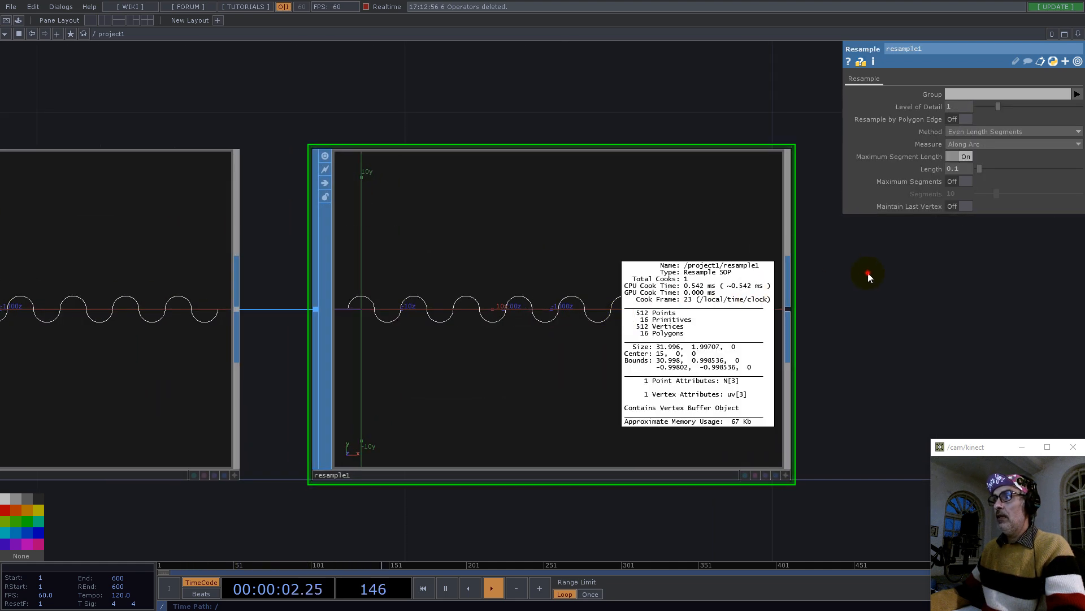
{"action": "left_click", "coordinate": [966, 157]}
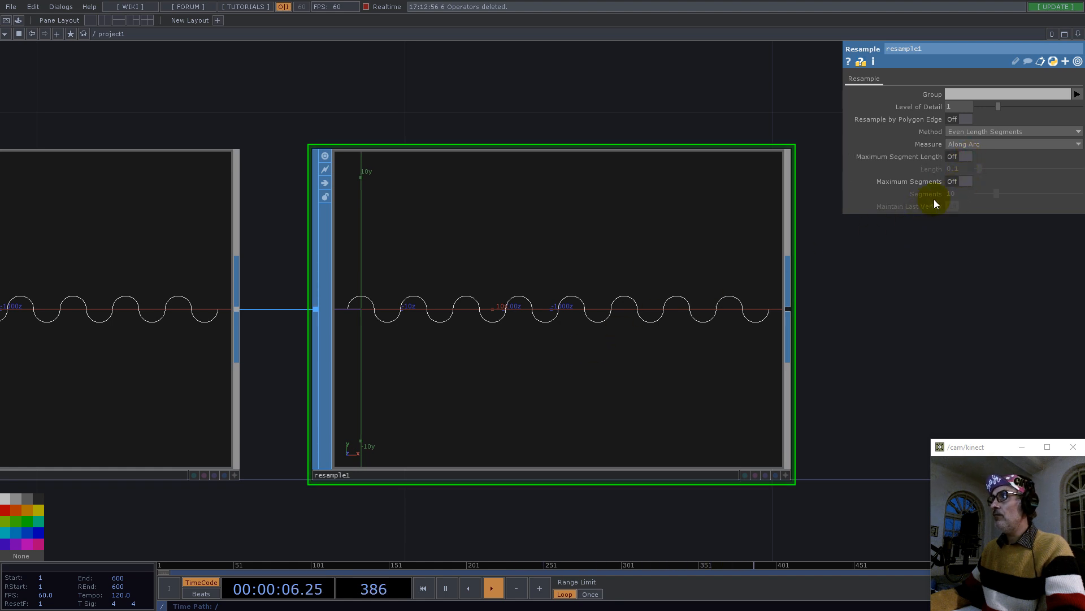
{"action": "left_click", "coordinate": [965, 180]}
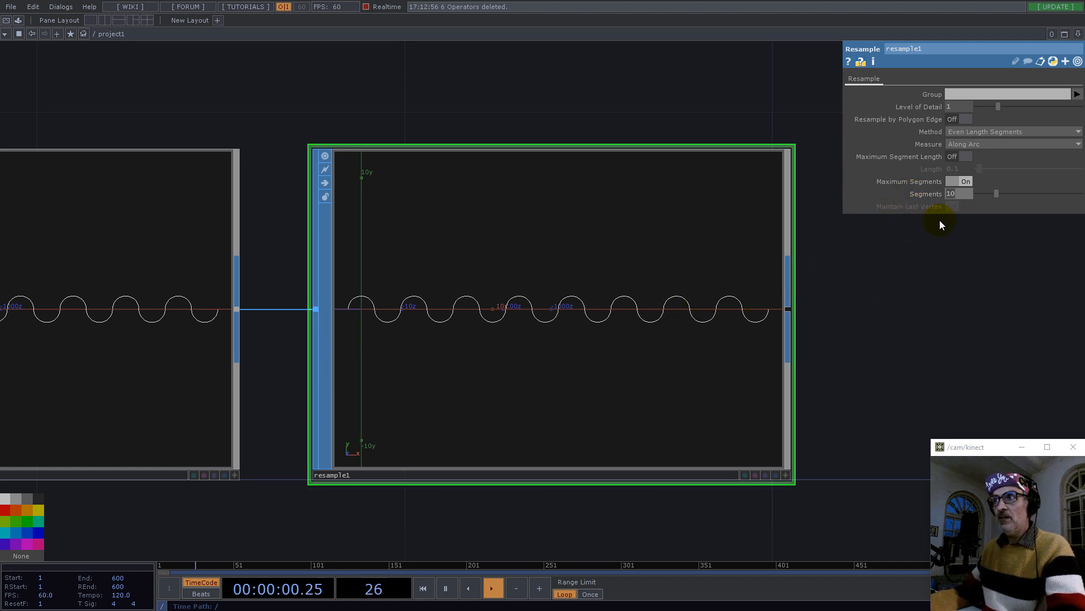
Try 4 segments on resample1 and inspect the shape of the resampled curve up close.
{"action": "type", "text": "4"}
{"action": "key", "text": "Return"}
{"action": "scroll", "coordinate": [731, 311], "scroll_direction": "up", "scroll_amount": 8}
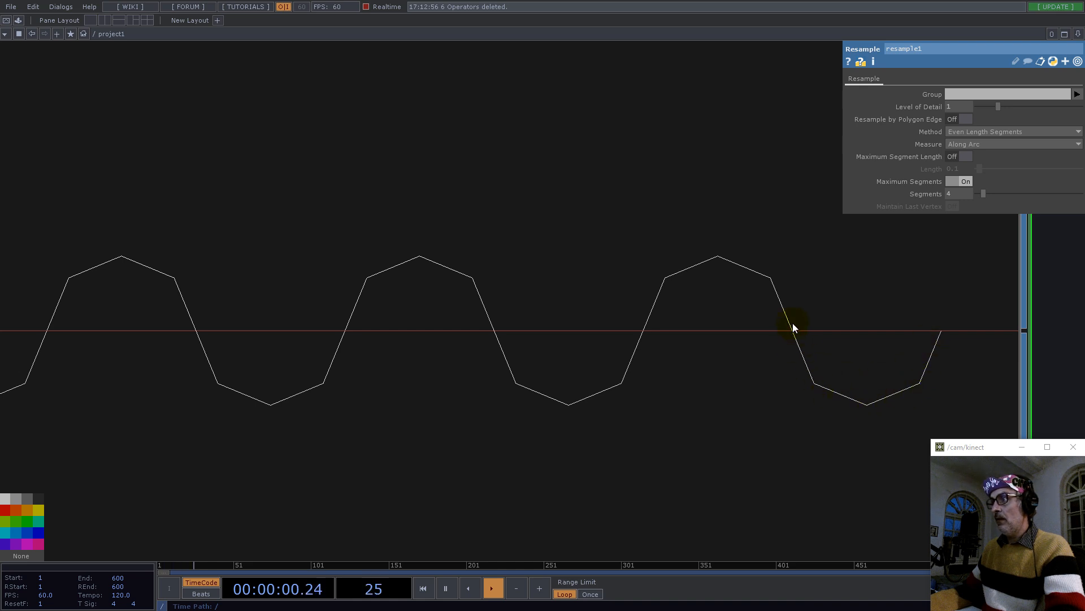
{"action": "scroll", "coordinate": [750, 266], "scroll_direction": "down", "scroll_amount": 5}
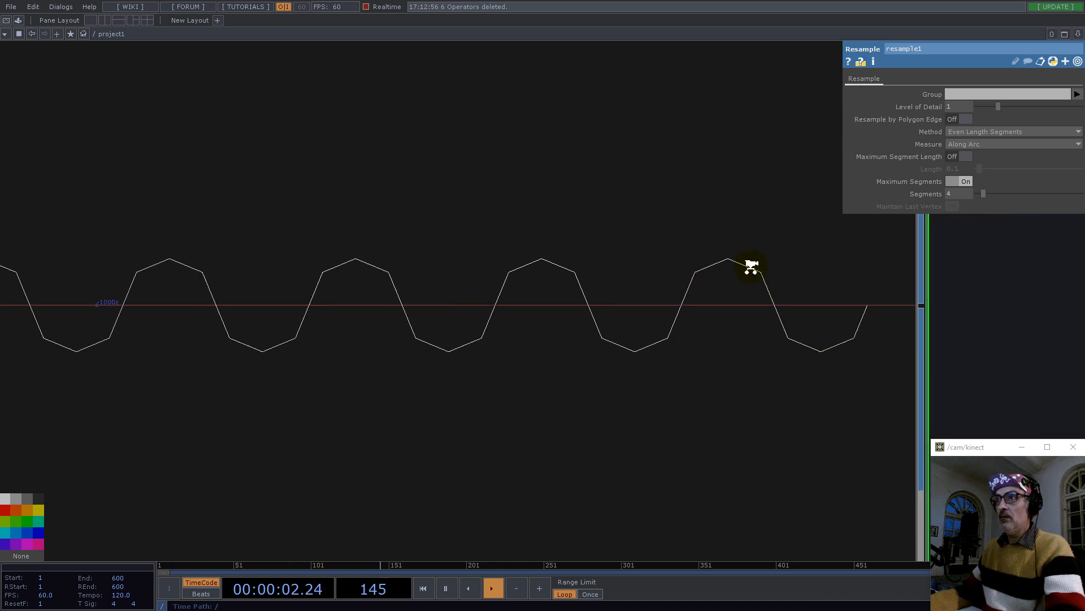
{"action": "scroll", "coordinate": [751, 265], "scroll_direction": "down", "scroll_amount": 3}
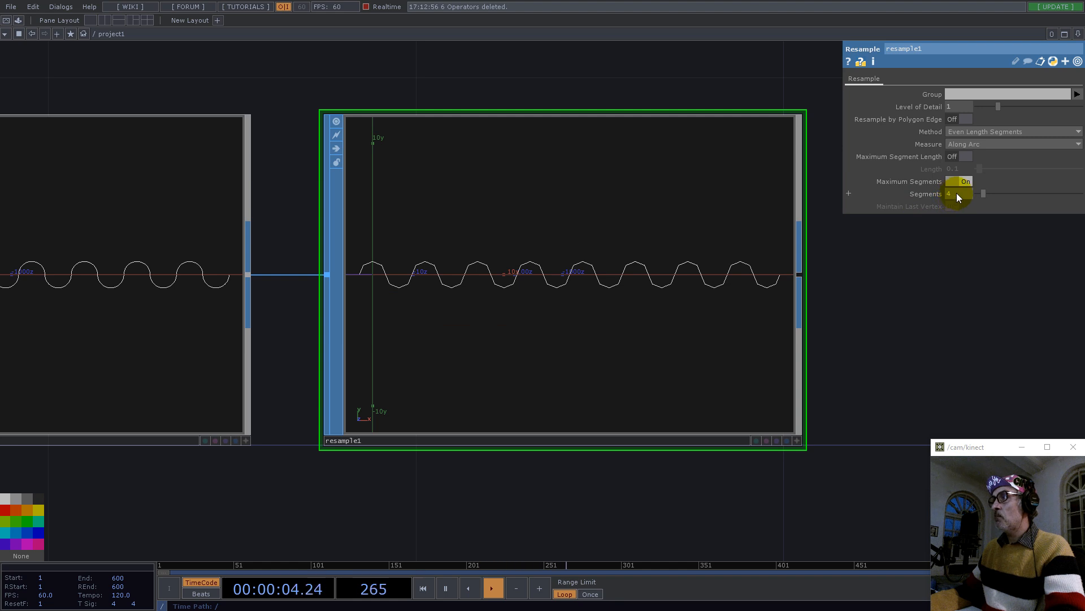
Set resample1's Segments to 16 and compare its geometry info with facet1's.
{"action": "type", "text": "16"}
{"action": "key", "text": "Return"}
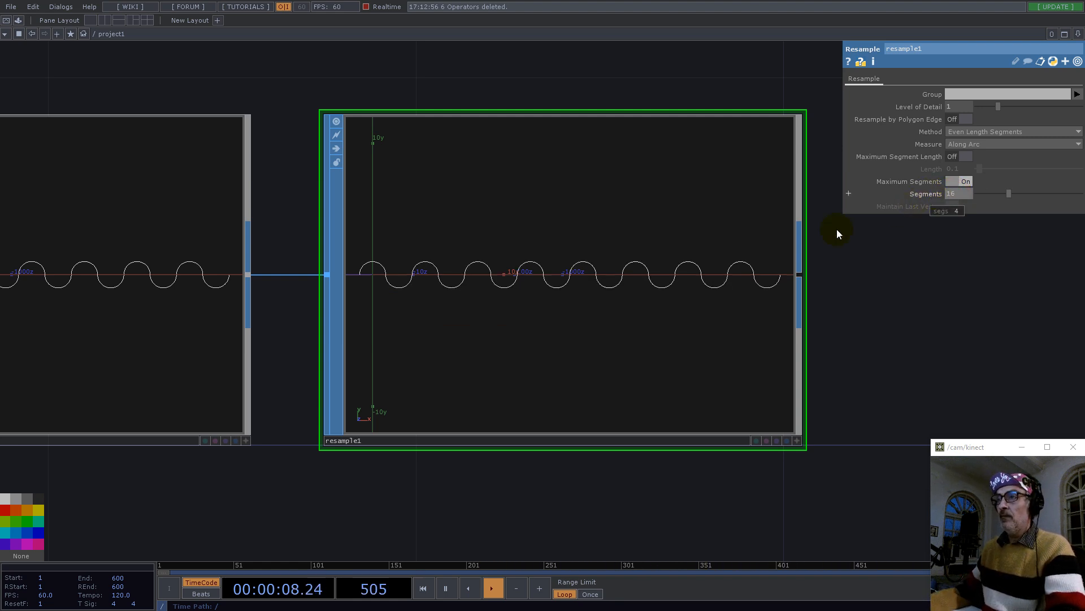
{"action": "middle_click", "coordinate": [581, 307]}
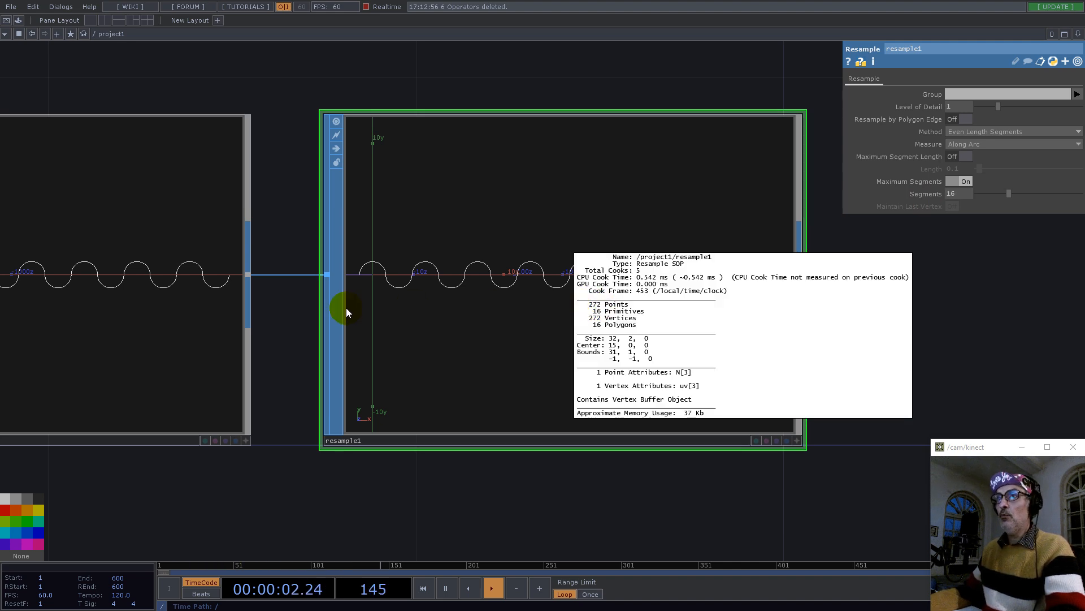
{"action": "middle_click", "coordinate": [204, 306]}
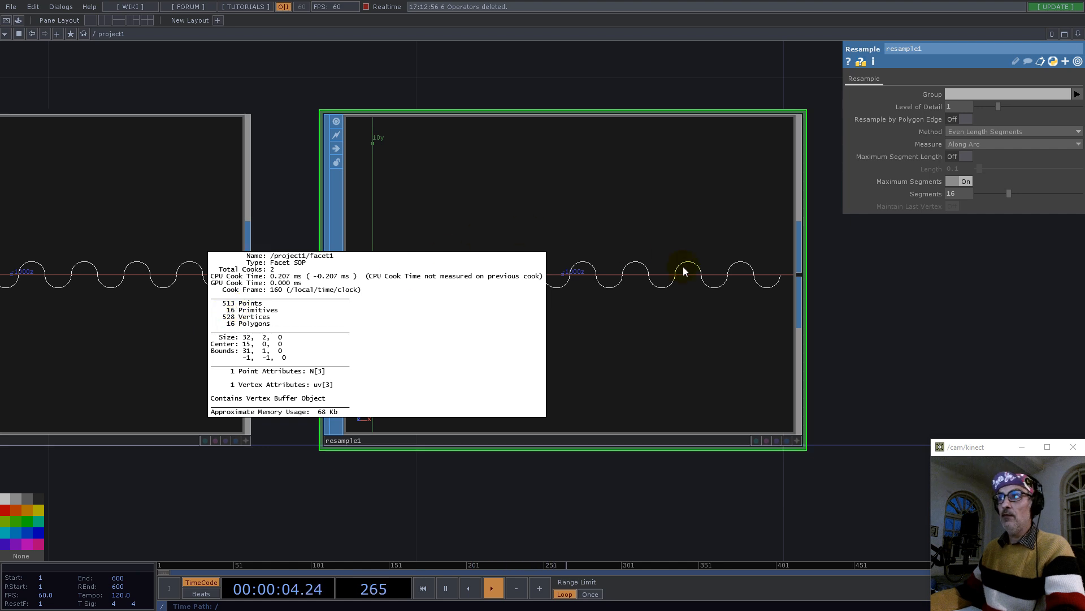
Add a Transform SOP fed by resample1's output, placed above and beyond it.
{"action": "scroll", "coordinate": [579, 262], "scroll_direction": "down", "scroll_amount": 4}
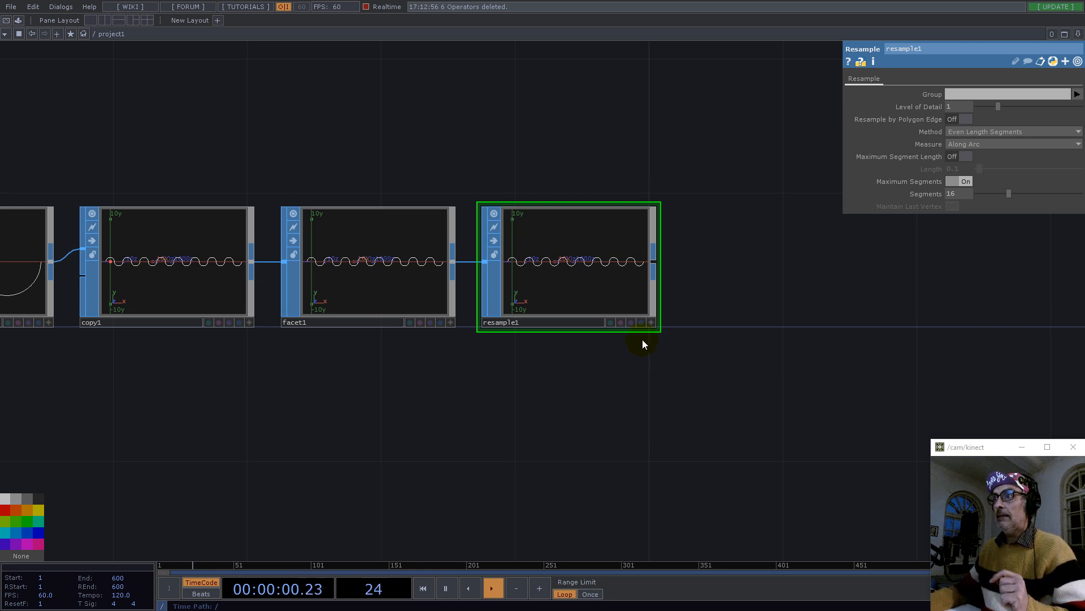
{"action": "left_click_drag", "start_coordinate": [783, 288], "coordinate": [614, 433]}
{"action": "scroll", "coordinate": [489, 420], "scroll_direction": "up", "scroll_amount": 3}
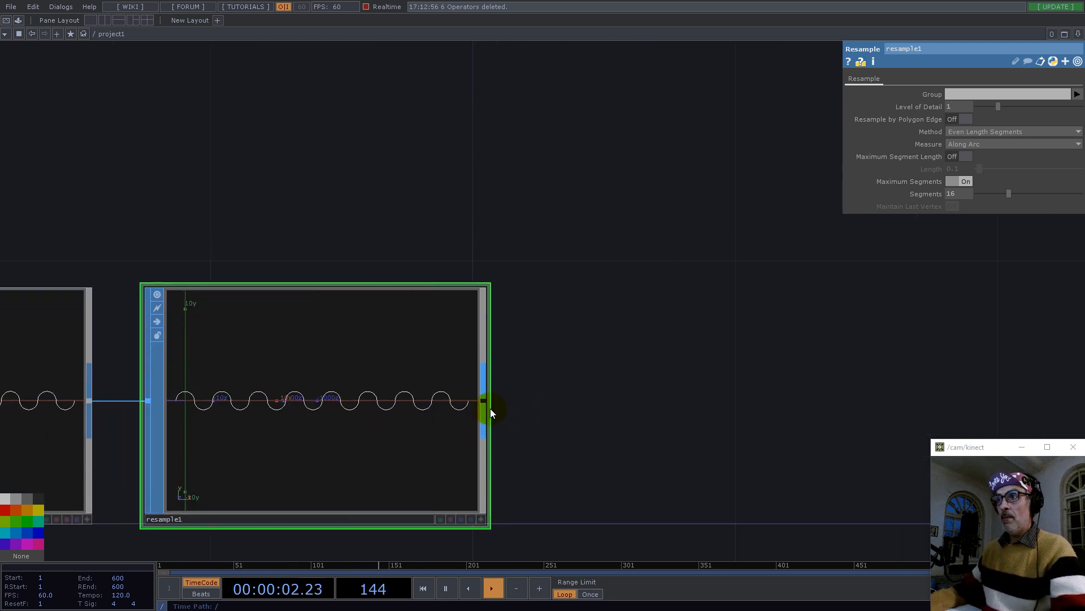
{"action": "right_click", "coordinate": [488, 402]}
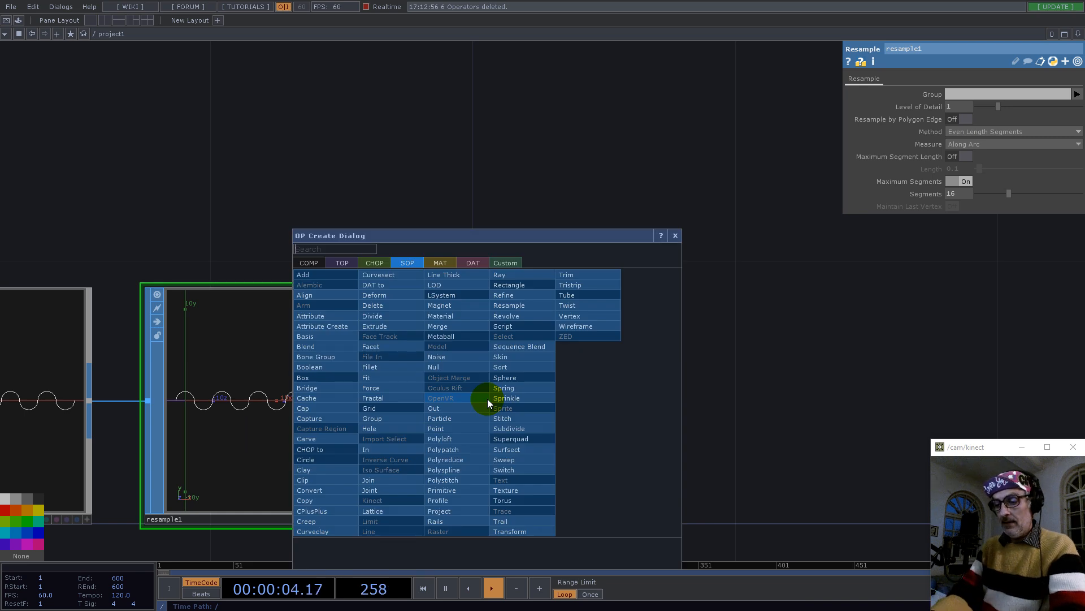
{"action": "type", "text": "tr"}
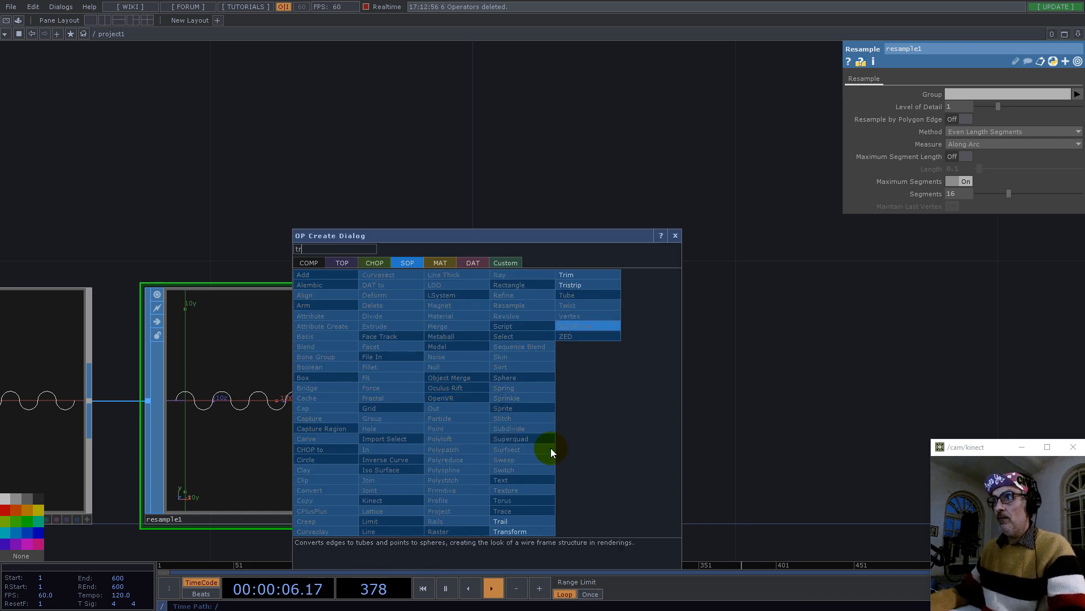
{"action": "left_click", "coordinate": [517, 532]}
{"action": "left_click", "coordinate": [756, 194]}
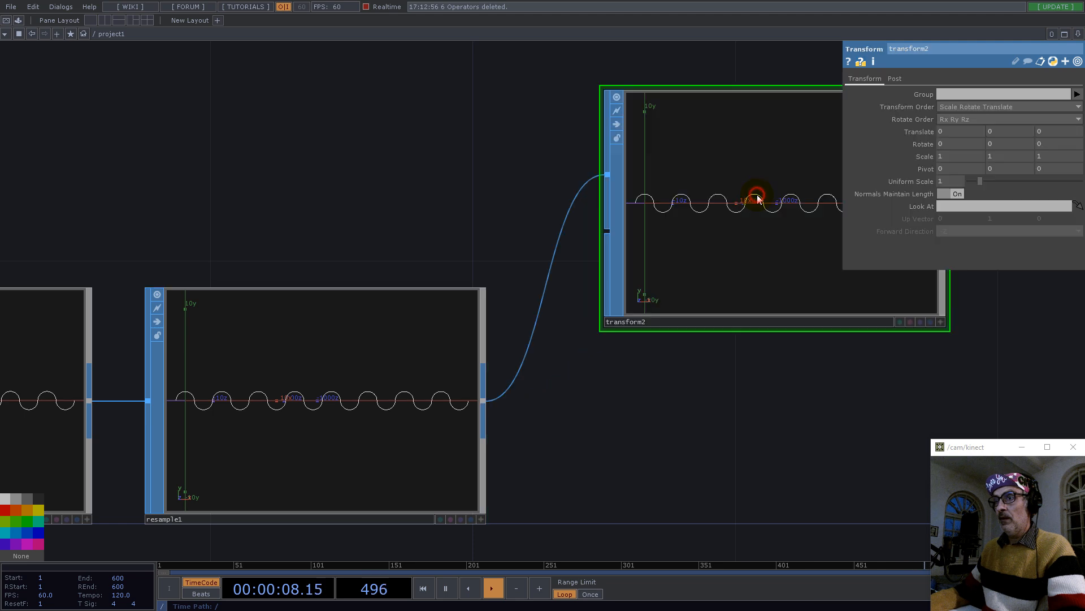
{"action": "left_click", "coordinate": [714, 266]}
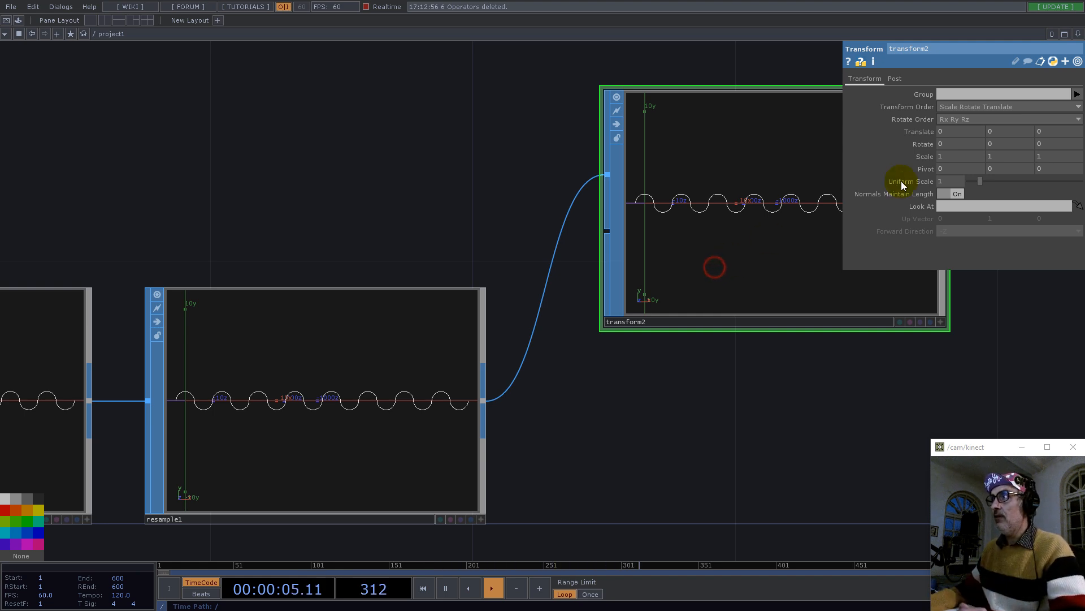
Try a Z rotation of 180 on transform2 and undo it.
{"action": "left_click", "coordinate": [1049, 143]}
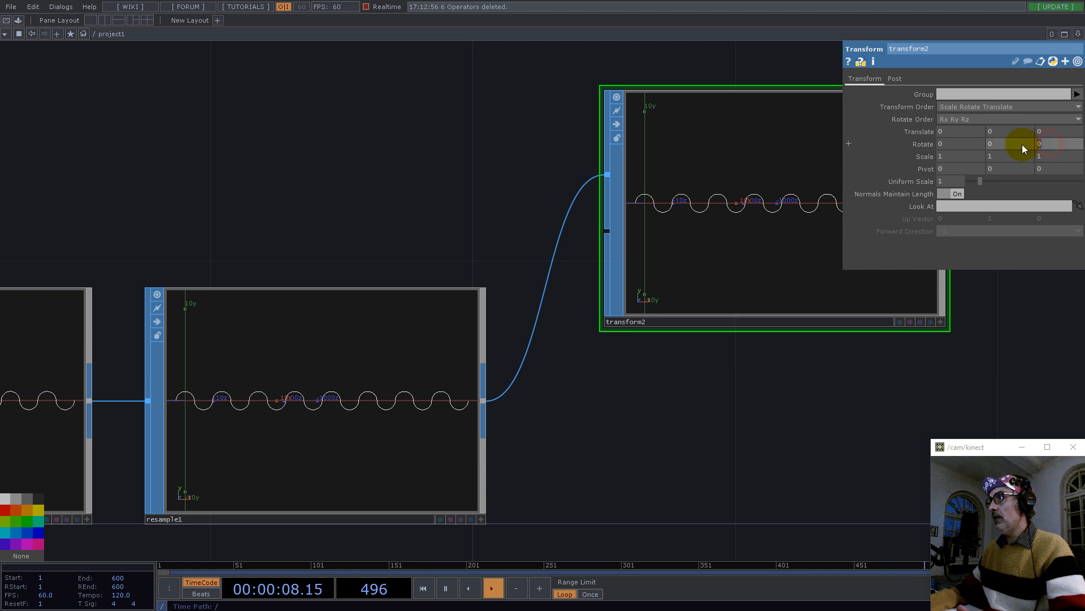
{"action": "type", "text": "180"}
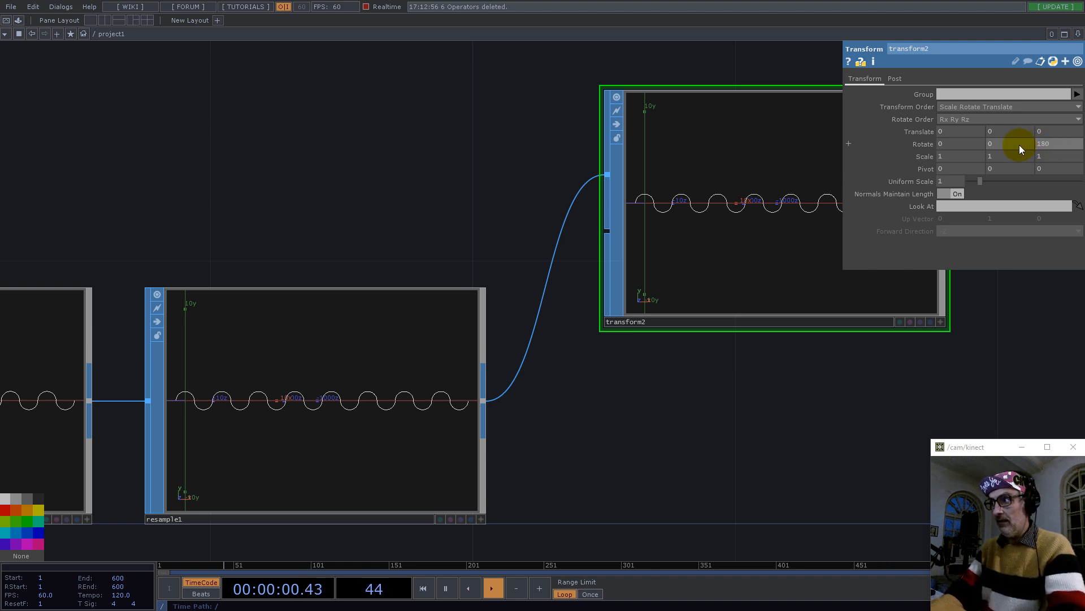
{"action": "key", "text": "Return"}
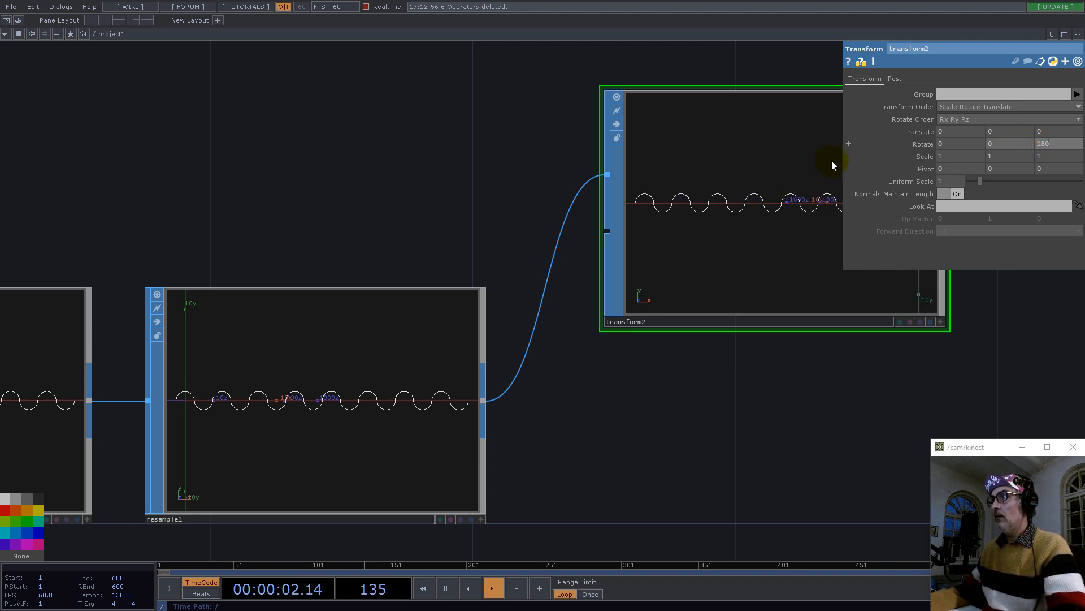
{"action": "scroll", "coordinate": [516, 377], "scroll_direction": "down", "scroll_amount": 2}
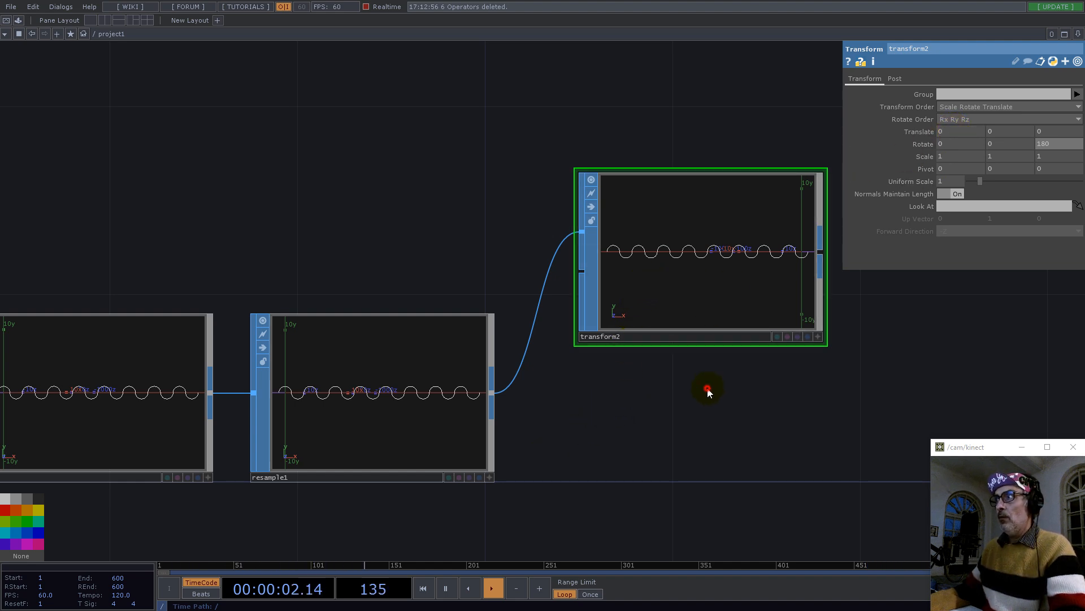
{"action": "key", "text": "ctrl+z"}
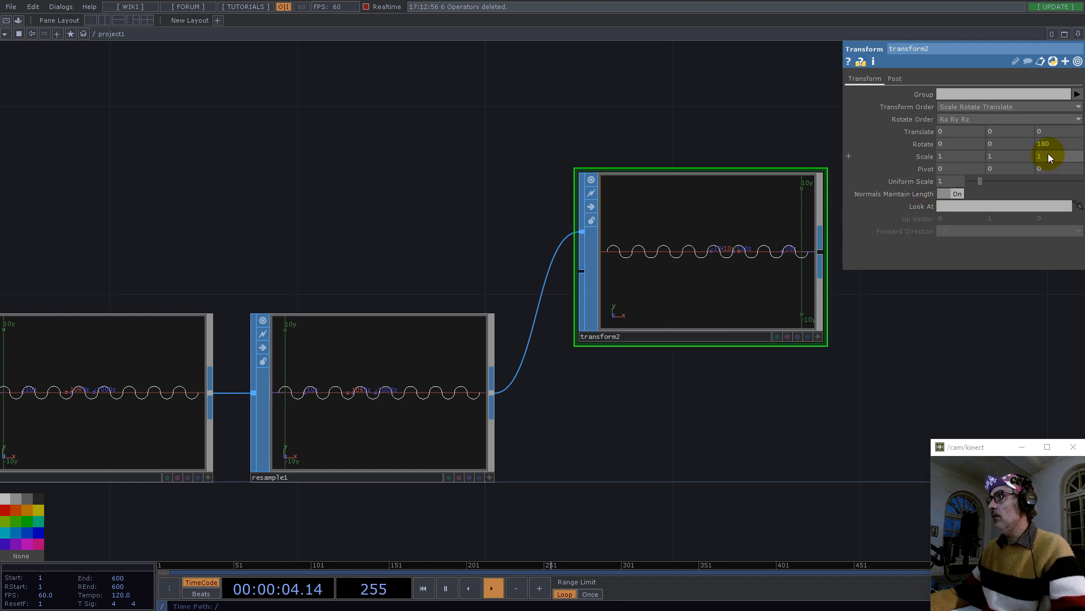
Set transform2's X rotation to 180 and inspect the flipped wave in its viewer.
{"action": "left_click", "coordinate": [949, 144]}
{"action": "type", "text": "1"}
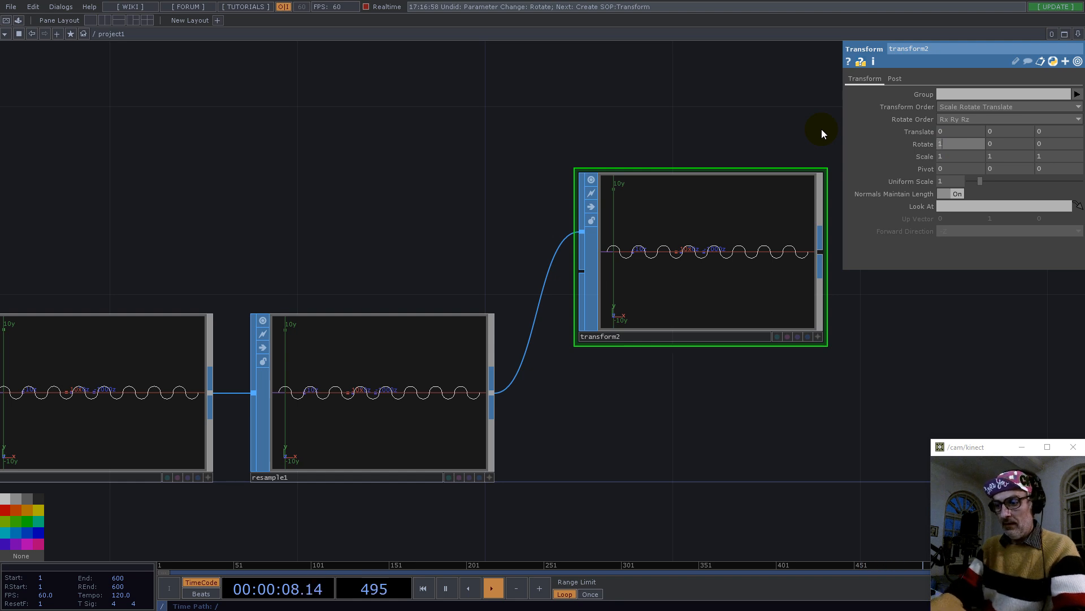
{"action": "type", "text": "80"}
{"action": "key", "text": "Return"}
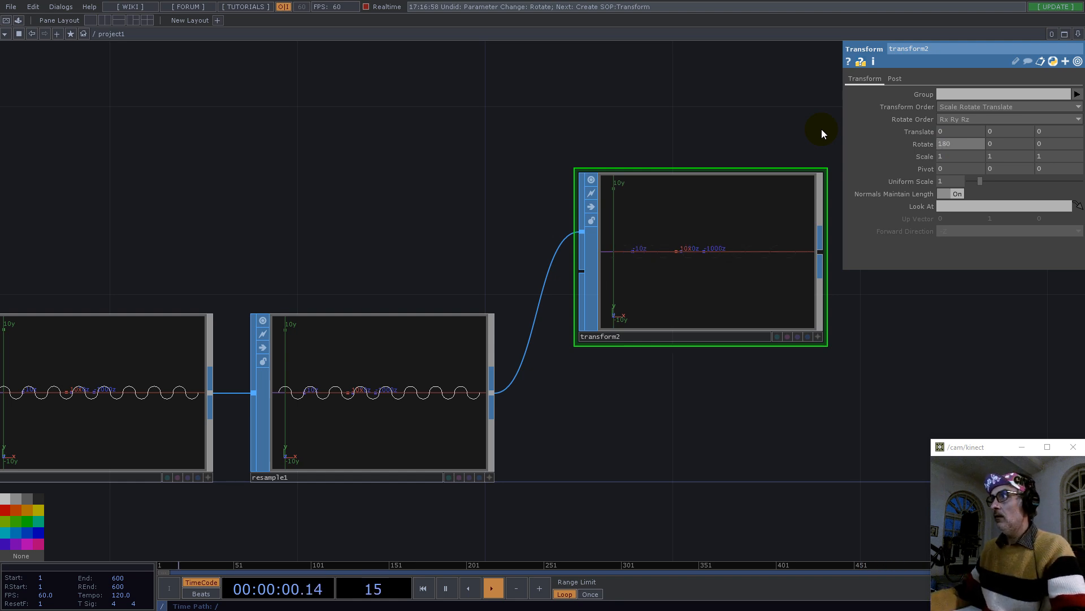
{"action": "left_click_drag", "start_coordinate": [717, 437], "coordinate": [659, 446]}
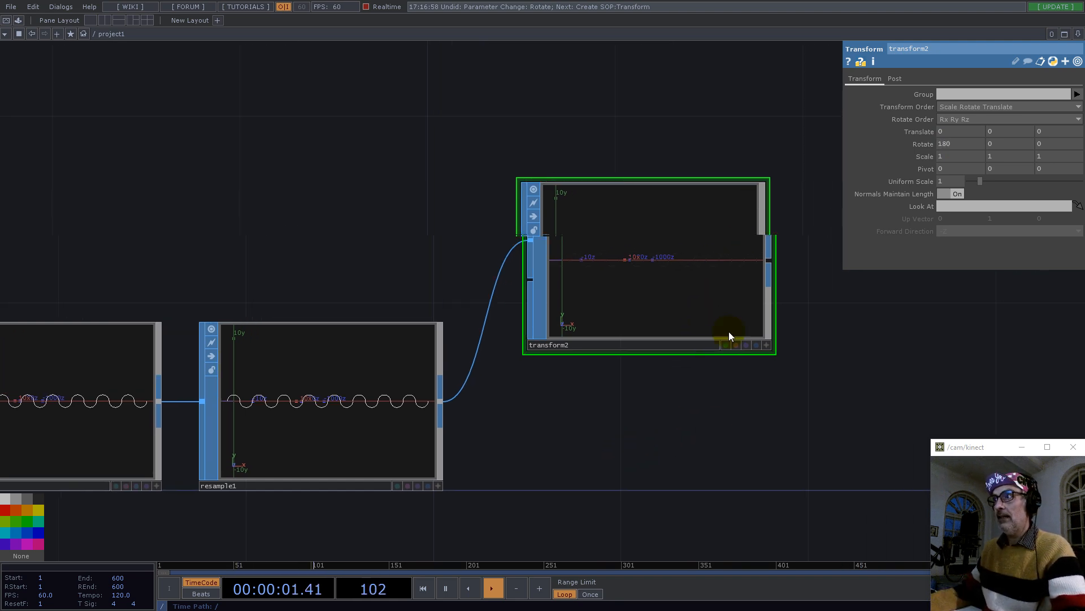
{"action": "left_click", "coordinate": [760, 345]}
{"action": "left_click", "coordinate": [692, 290]}
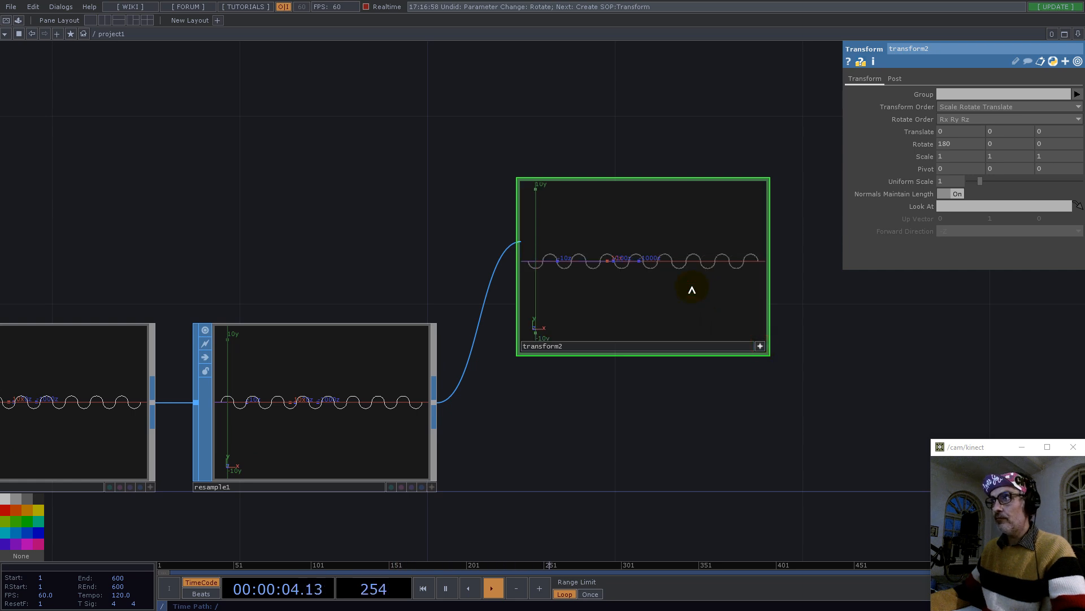
{"action": "left_click", "coordinate": [761, 347]}
{"action": "left_click_drag", "start_coordinate": [644, 419], "coordinate": [701, 394]}
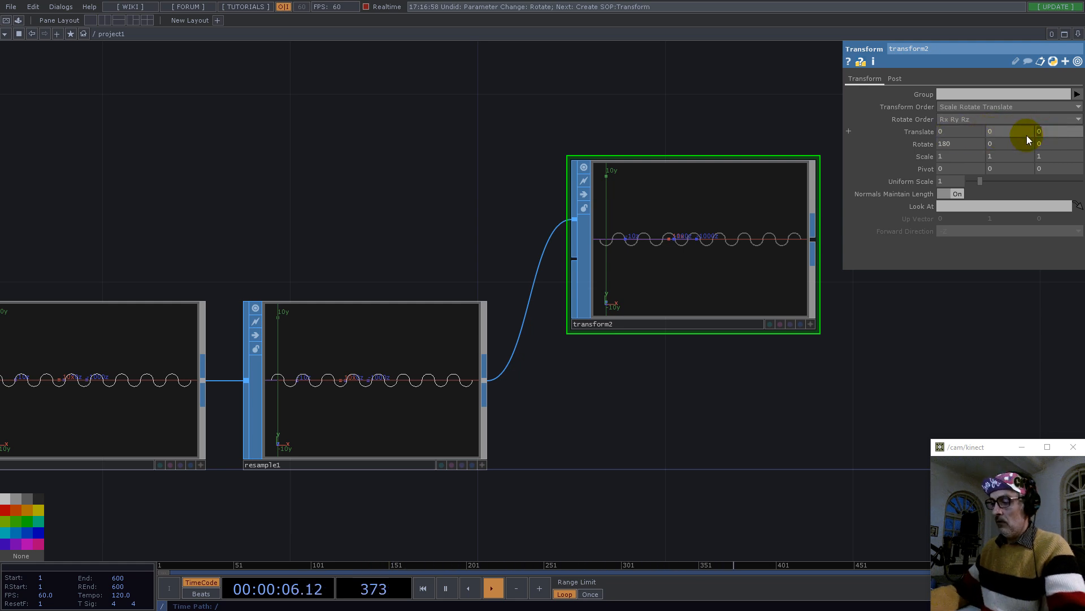
Try a Z translation of -1 on transform2, and set it to 2 instead.
{"action": "type", "text": "-"}
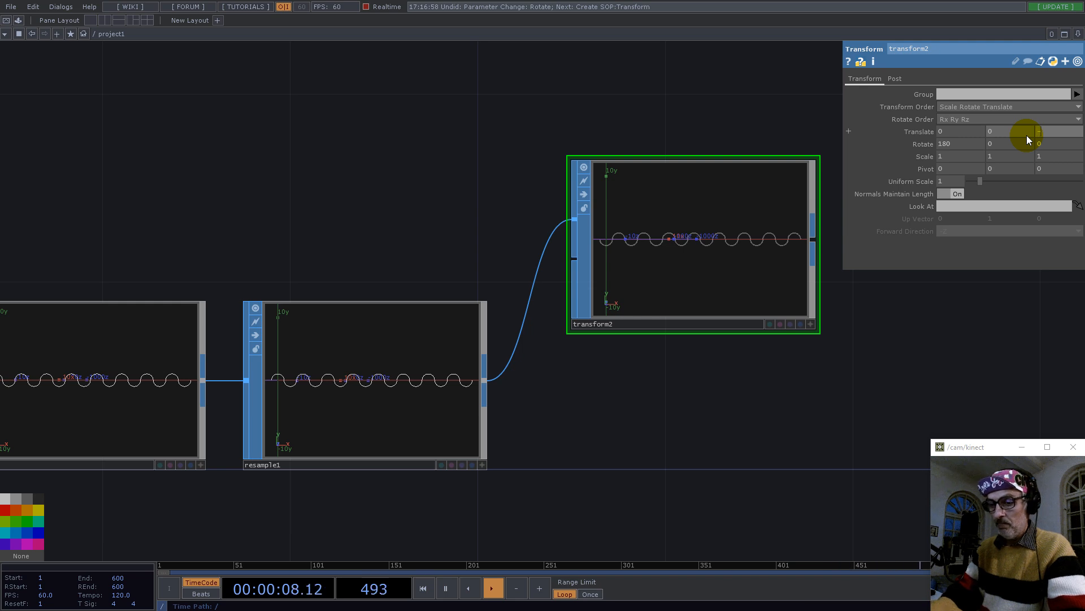
{"action": "type", "text": "1"}
{"action": "key", "text": "Return"}
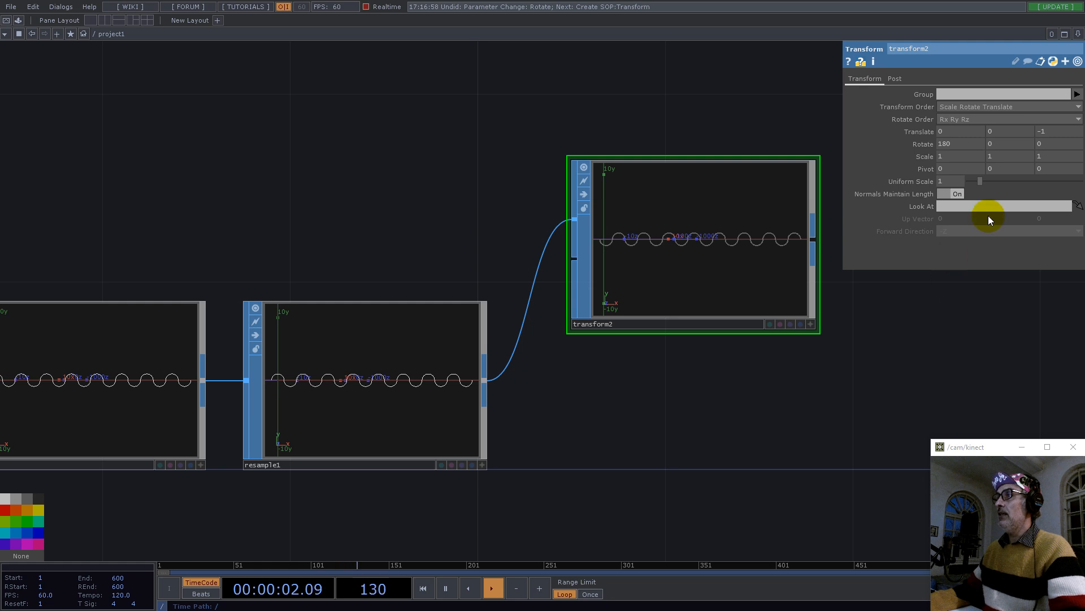
{"action": "type", "text": "2"}
{"action": "key", "text": "Return"}
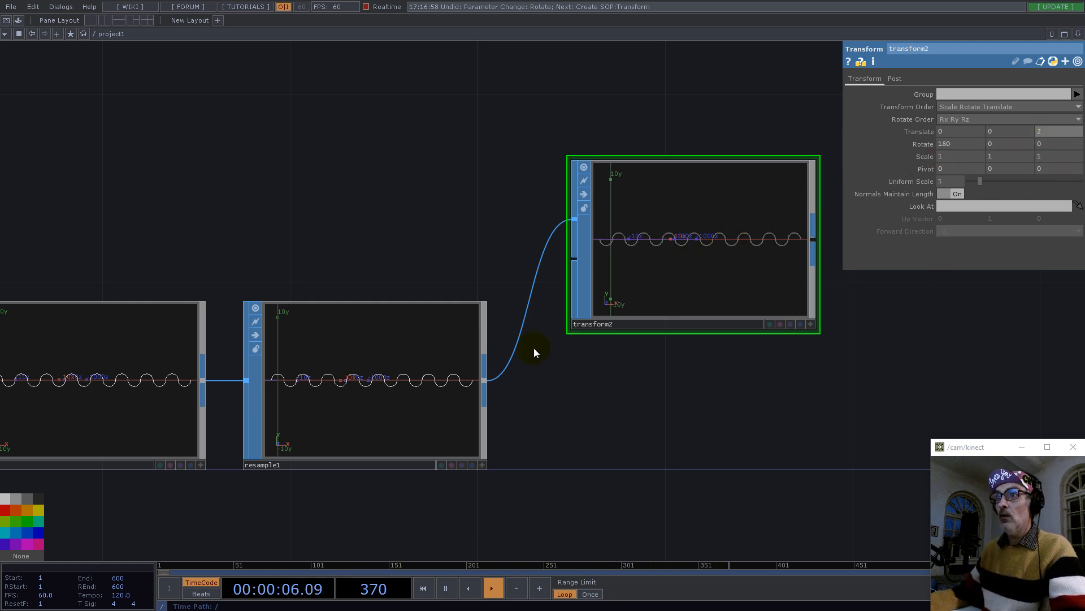
Add a Copy SOP fed by transform2's output and place it beside transform2.
{"action": "scroll", "coordinate": [643, 389], "scroll_direction": "down", "scroll_amount": 3}
{"action": "left_click_drag", "start_coordinate": [661, 413], "coordinate": [570, 372]}
{"action": "left_click_drag", "start_coordinate": [605, 282], "coordinate": [606, 248]}
{"action": "left_click_drag", "start_coordinate": [715, 337], "coordinate": [631, 388]}
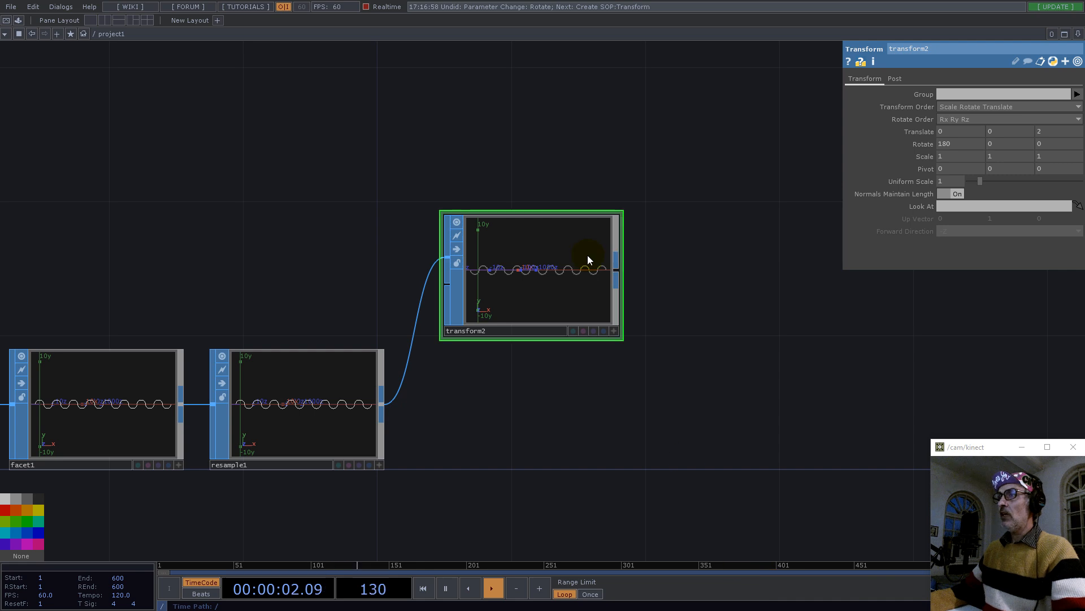
{"action": "right_click", "coordinate": [619, 271]}
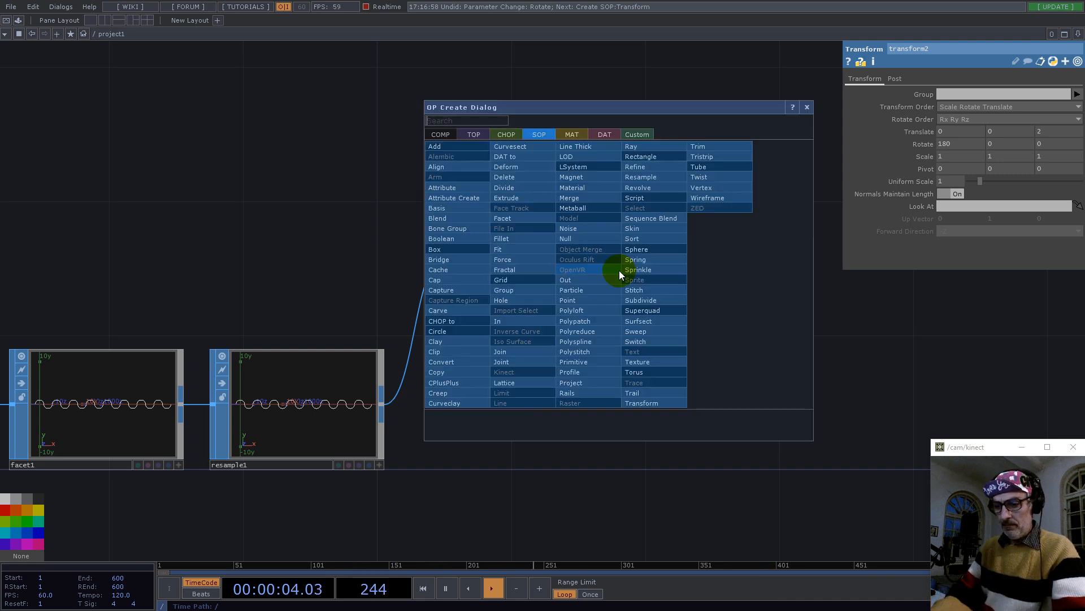
{"action": "type", "text": "co"}
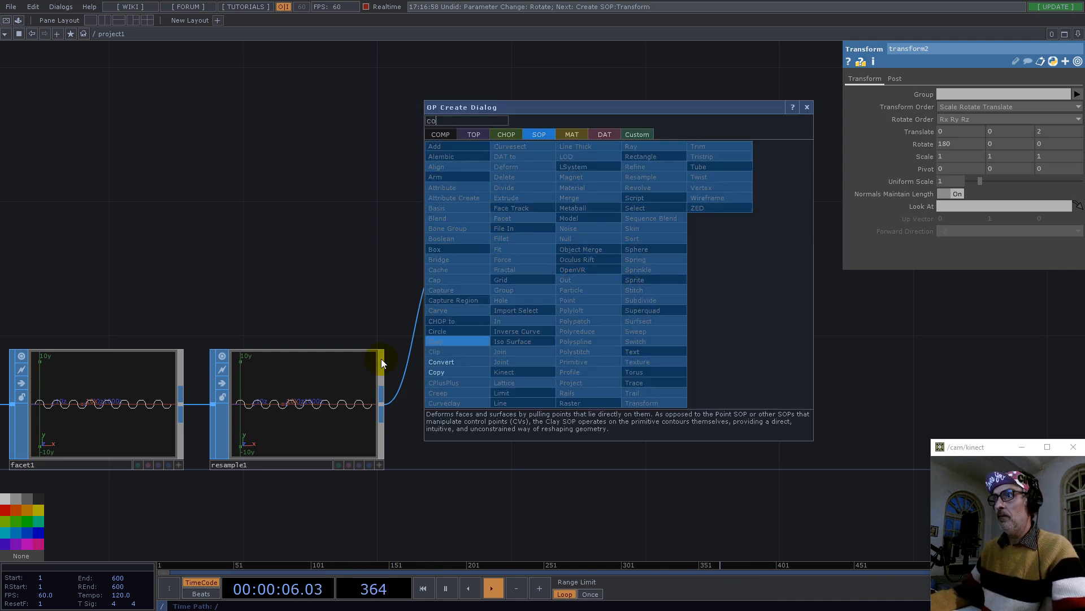
{"action": "left_click", "coordinate": [443, 371]}
{"action": "left_click", "coordinate": [731, 281]}
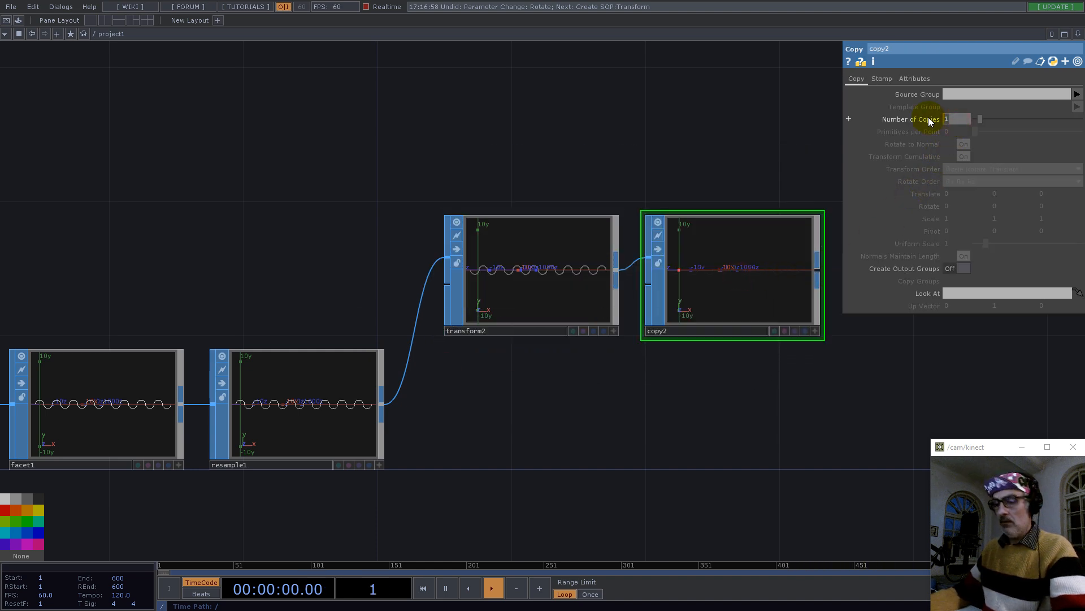
Offset copy2's copies by 4 in Z, check 2 copies from an angle, and set Number of Copies to 8.
{"action": "type", "text": "2"}
{"action": "key", "text": "Return"}
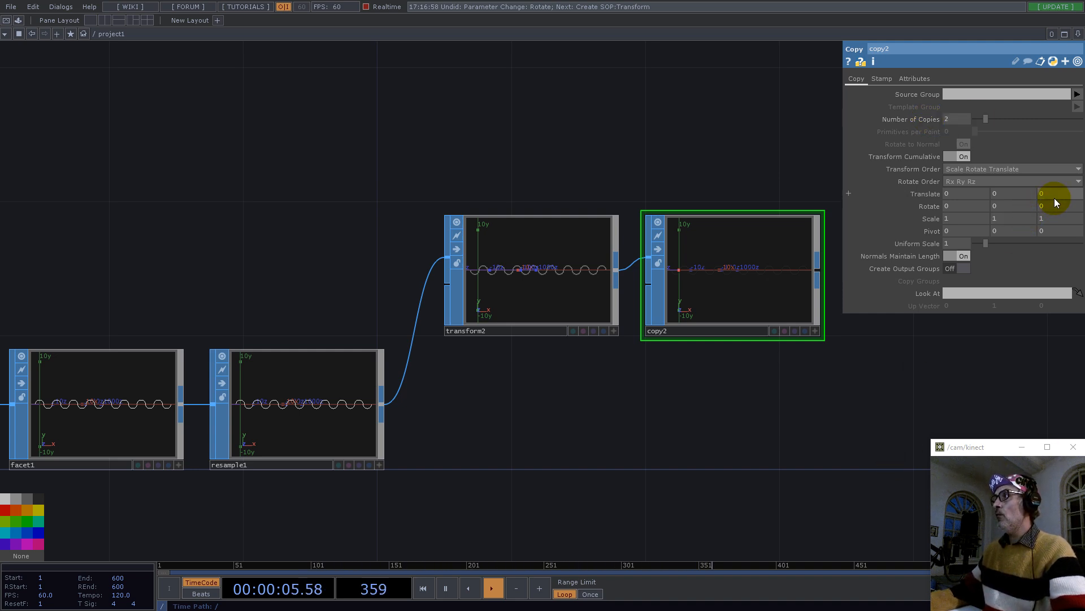
{"action": "type", "text": "4"}
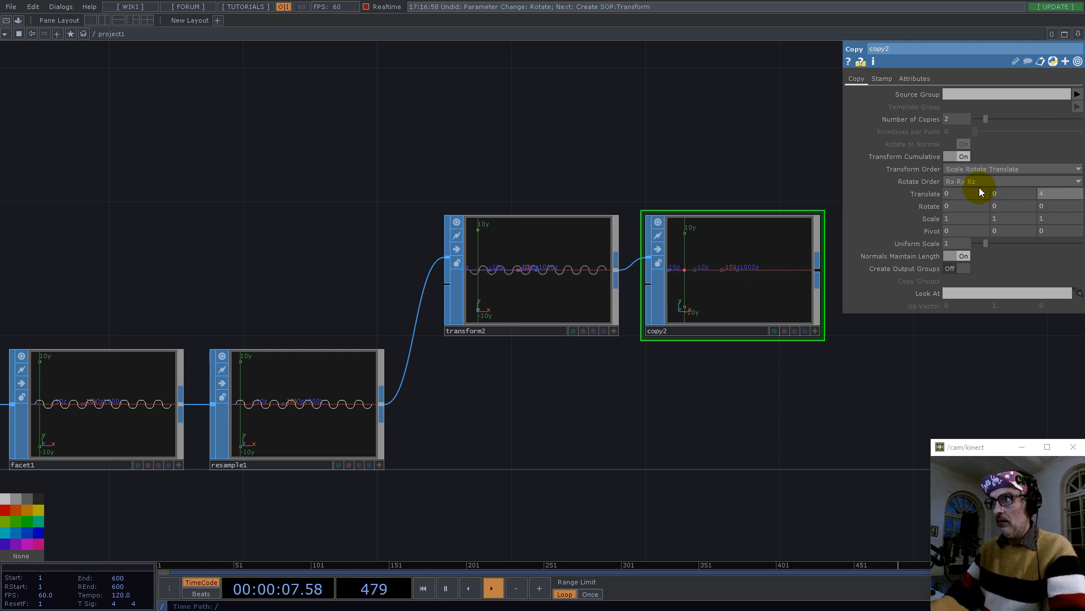
{"action": "left_click", "coordinate": [815, 331]}
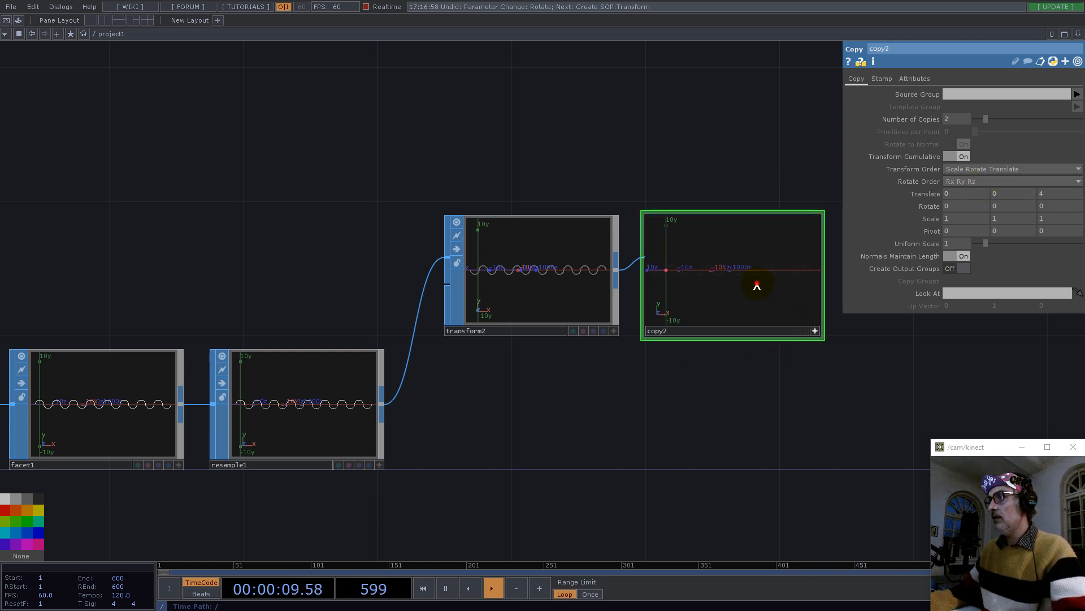
{"action": "mouse_move", "coordinate": [756, 283]}
{"action": "left_mouse_down"}
{"action": "mouse_move", "coordinate": [727, 288]}
{"action": "mouse_move", "coordinate": [736, 300]}
{"action": "mouse_move", "coordinate": [728, 277]}
{"action": "mouse_move", "coordinate": [744, 290]}
{"action": "mouse_move", "coordinate": [768, 286]}
{"action": "mouse_move", "coordinate": [734, 277]}
{"action": "mouse_move", "coordinate": [722, 302]}
{"action": "mouse_move", "coordinate": [752, 283]}
{"action": "left_mouse_up"}
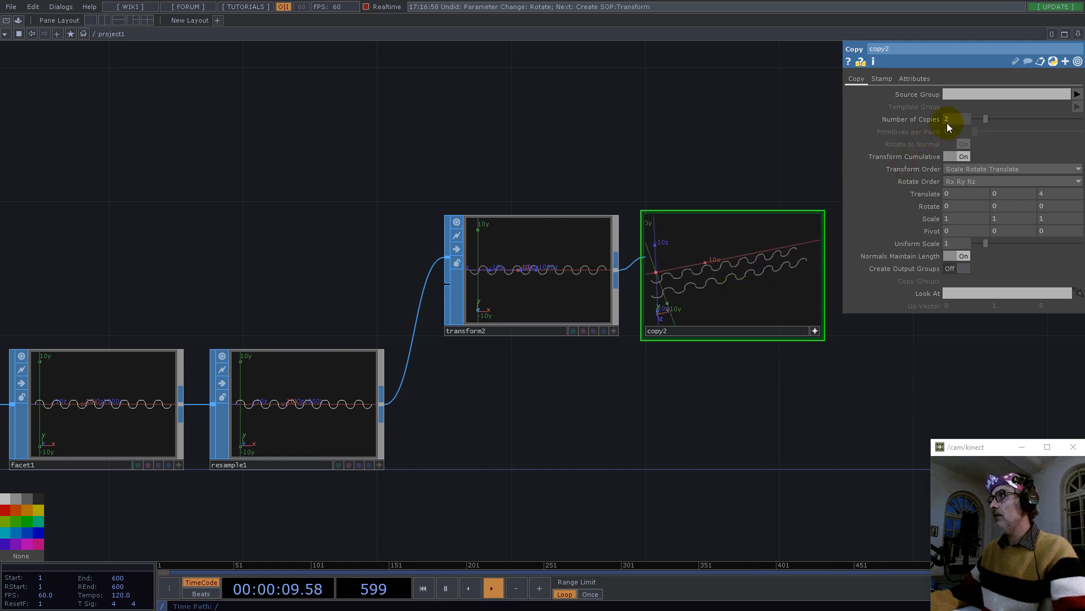
{"action": "type", "text": "8"}
{"action": "key", "text": "Return"}
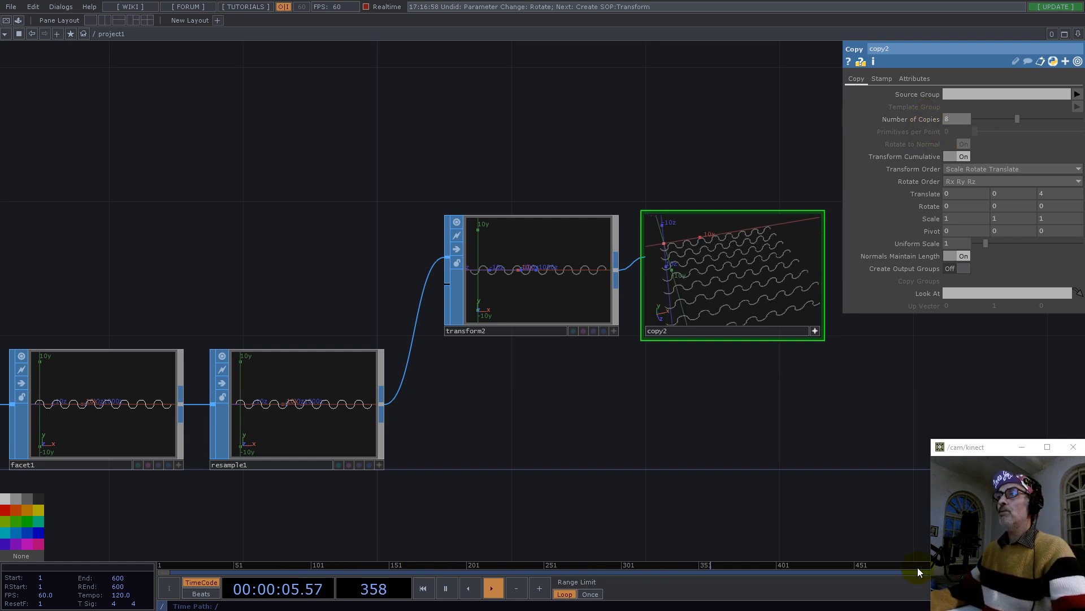
Duplicate copy2 below the original and feed the duplicate from resample1 instead of transform2.
{"action": "left_click_drag", "start_coordinate": [733, 442], "coordinate": [626, 422]}
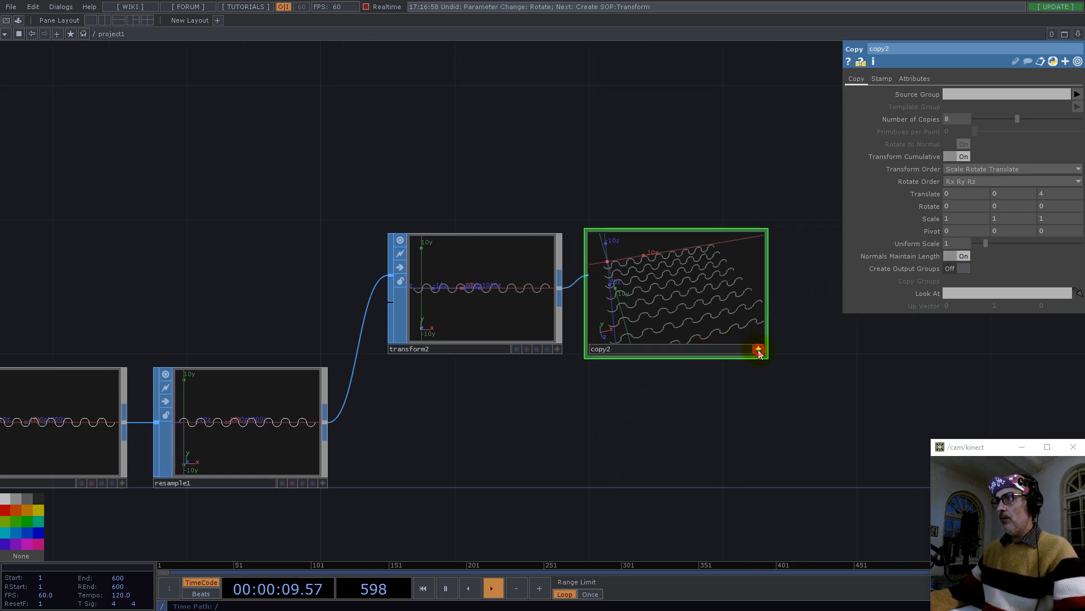
{"action": "key", "text": "ctrl+v"}
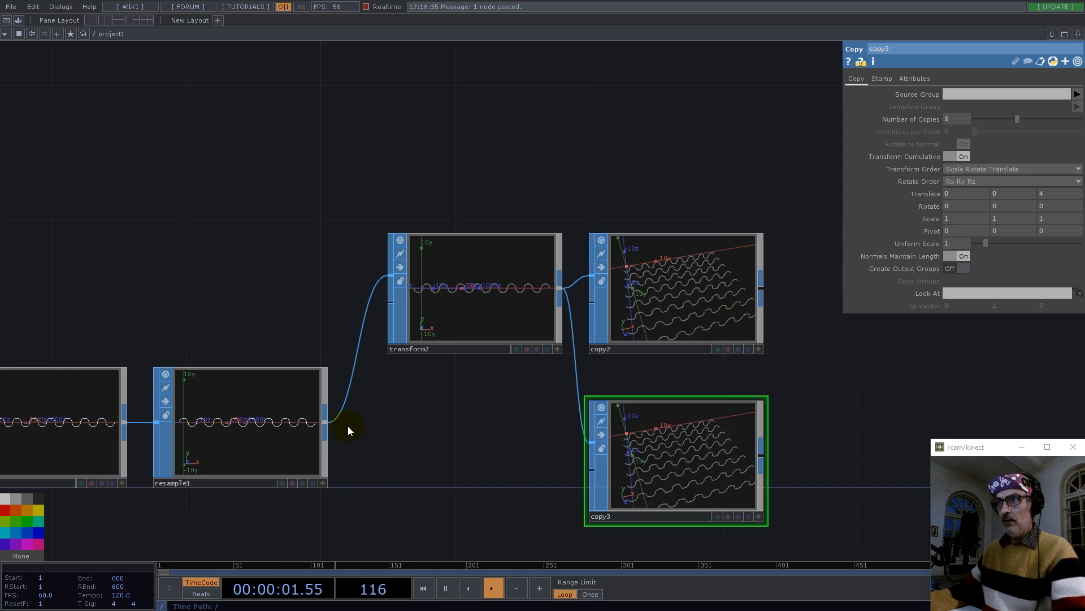
{"action": "left_click_drag", "start_coordinate": [333, 422], "coordinate": [571, 445]}
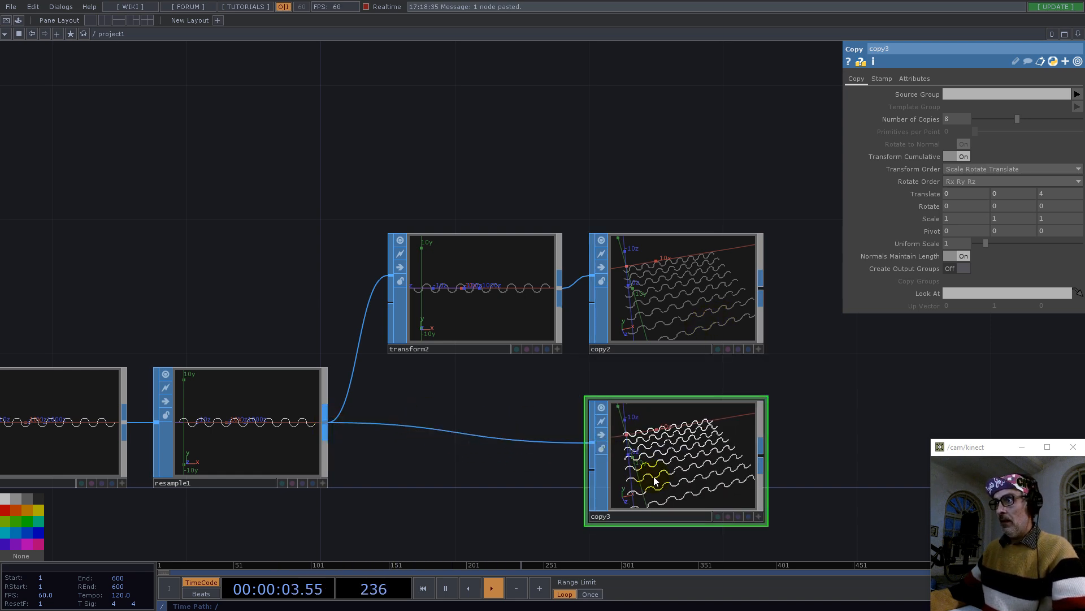
Examine copy3's rows of waves from a different angle and compare them with copy2's.
{"action": "scroll", "coordinate": [655, 480], "scroll_direction": "up", "scroll_amount": 2}
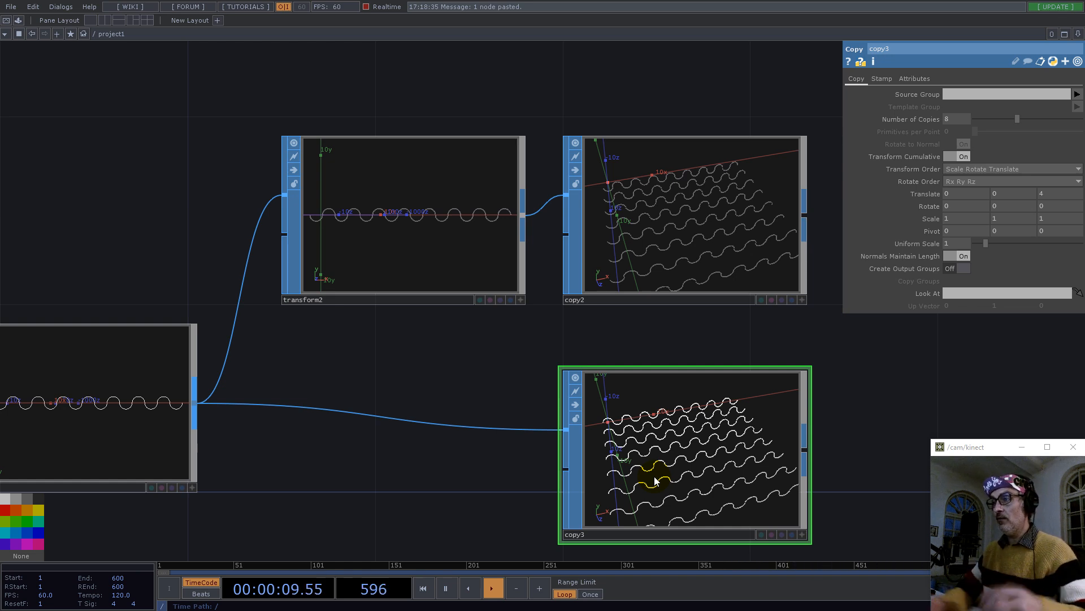
{"action": "left_click_drag", "start_coordinate": [716, 467], "coordinate": [724, 436]}
{"action": "scroll", "coordinate": [724, 427], "scroll_direction": "down", "scroll_amount": 3}
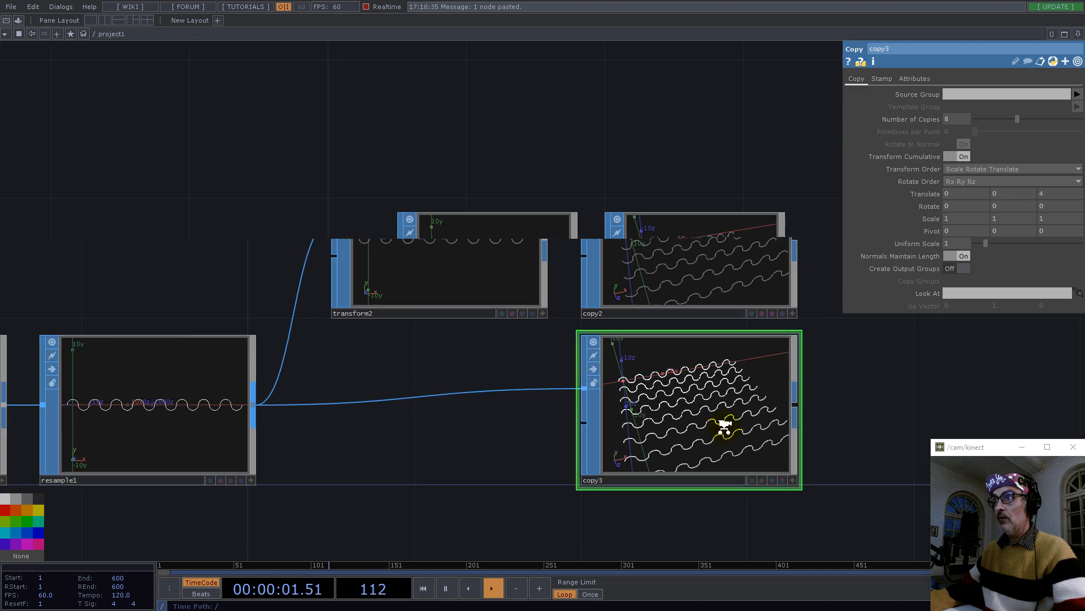
{"action": "scroll", "coordinate": [724, 427], "scroll_direction": "down", "scroll_amount": 2}
{"action": "left_click_drag", "start_coordinate": [700, 508], "coordinate": [685, 426]}
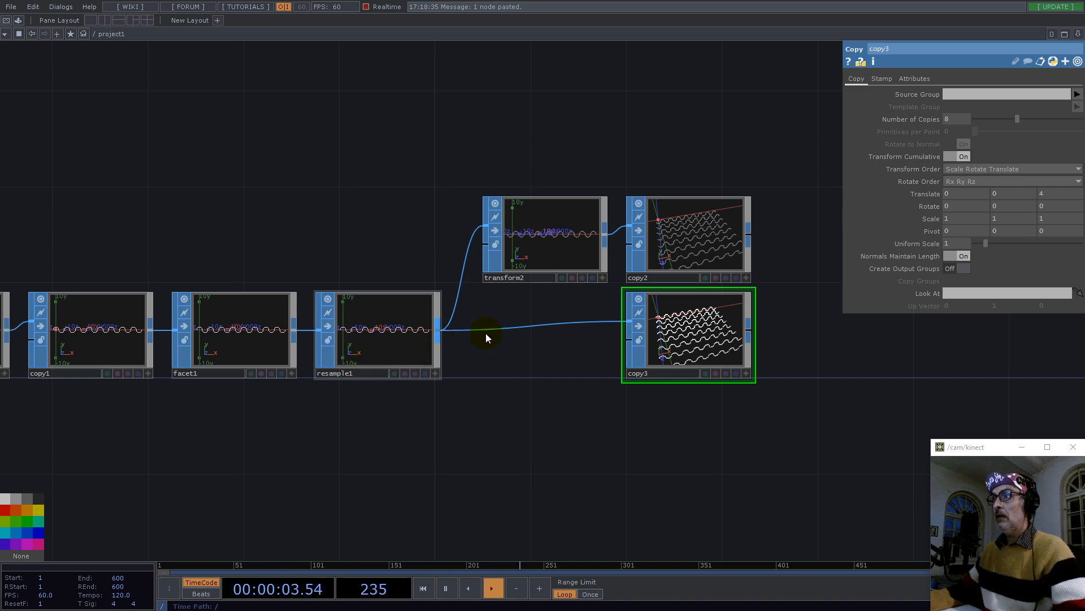
{"action": "scroll", "coordinate": [763, 286], "scroll_direction": "up", "scroll_amount": 3}
{"action": "left_click", "coordinate": [729, 445]}
{"action": "left_click_drag", "start_coordinate": [685, 412], "coordinate": [635, 410]}
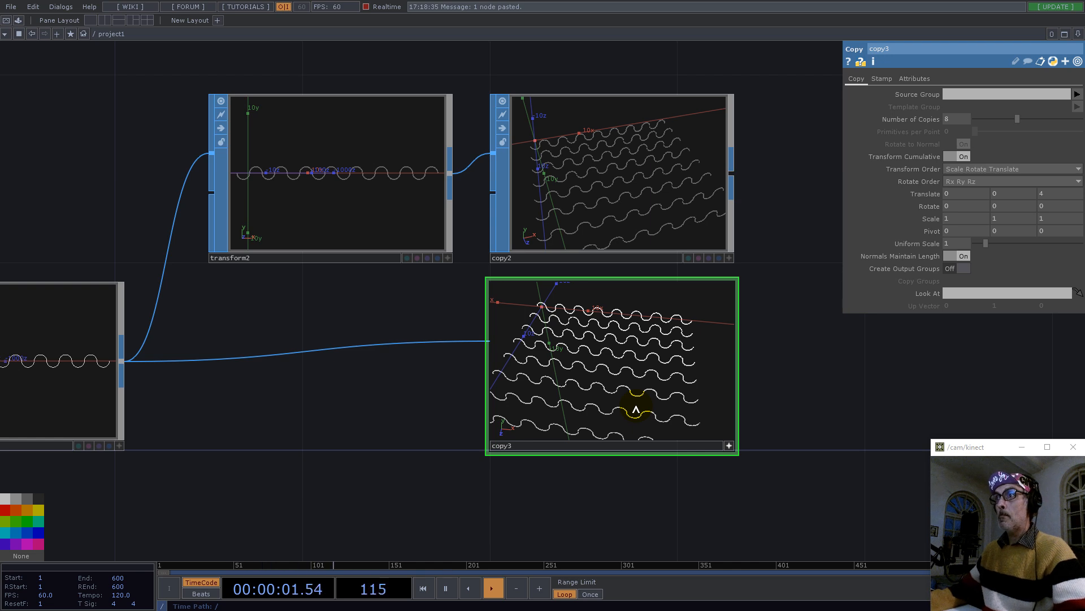
{"action": "left_click", "coordinate": [731, 444]}
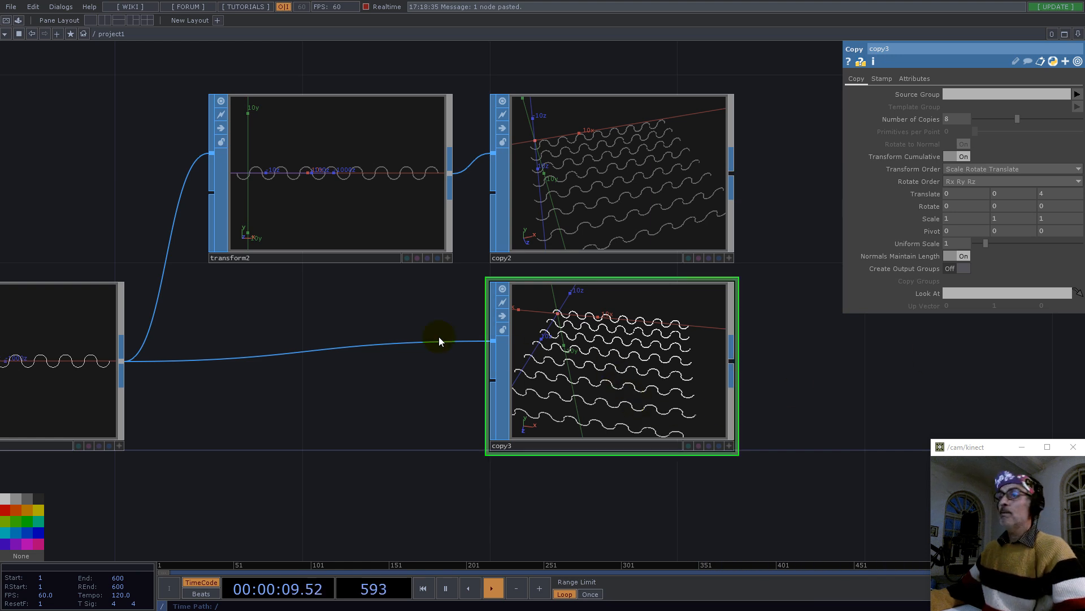
Duplicate transform2 with its resample1 input and place the duplicate below the wire to copy3.
{"action": "left_click", "coordinate": [312, 214]}
{"action": "key", "text": "ctrl+c"}
{"action": "key", "text": "ctrl+v"}
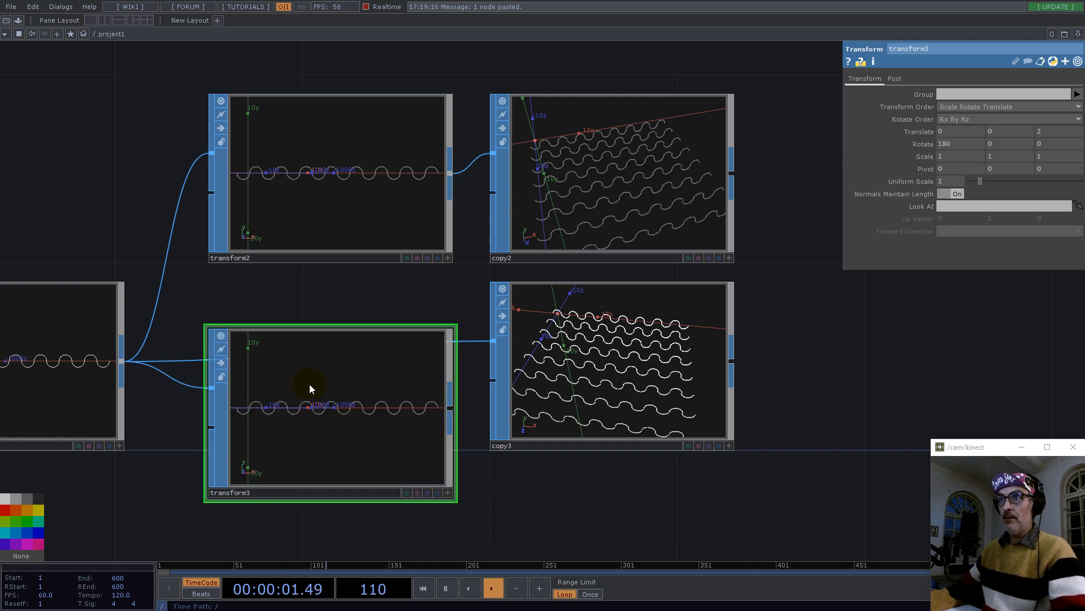
{"action": "left_click", "coordinate": [311, 443]}
Set transform3's X translation to 2 and its Z translation to 0.
{"action": "left_click", "coordinate": [948, 133]}
{"action": "left_click_drag", "start_coordinate": [946, 133], "coordinate": [910, 134]}
{"action": "type", "text": "2"}
{"action": "left_click_drag", "start_coordinate": [1054, 133], "coordinate": [975, 129]}
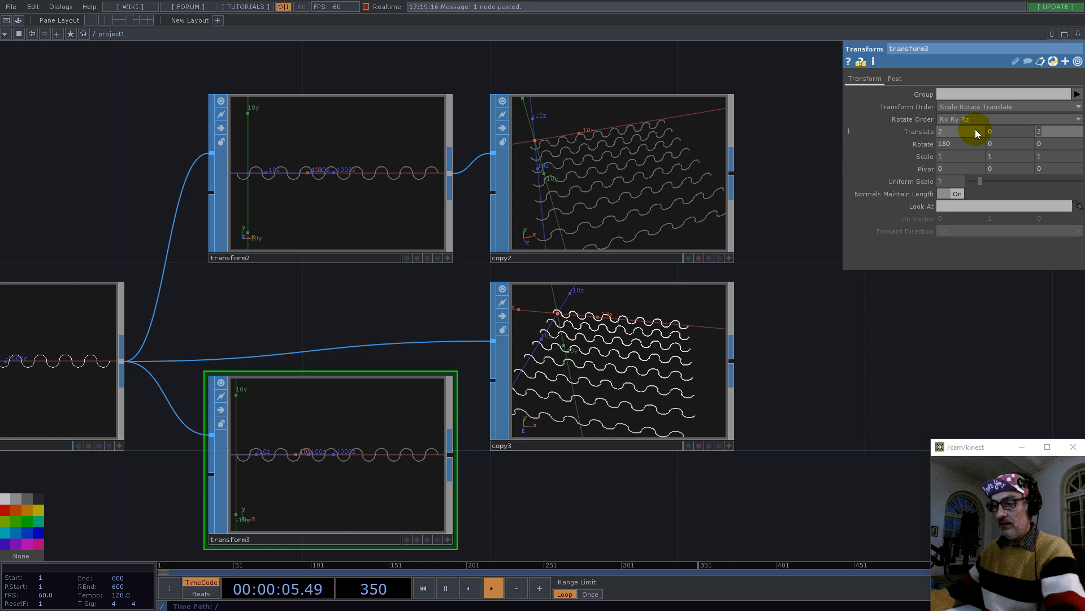
{"action": "type", "text": "0"}
{"action": "key", "text": "Return"}
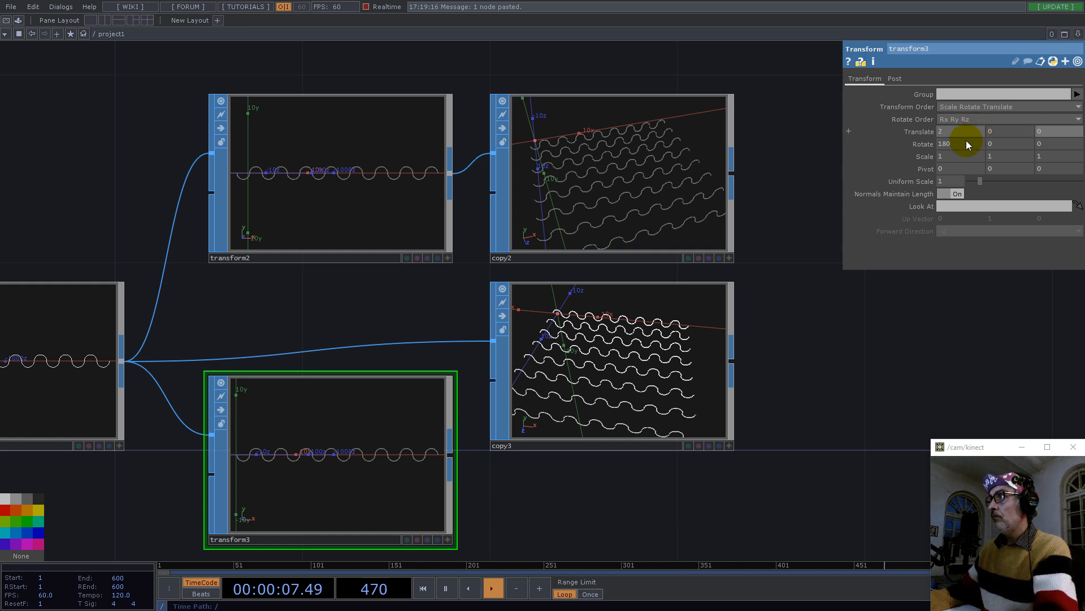
Set transform3's X rotation to -90.
{"action": "left_click_drag", "start_coordinate": [956, 143], "coordinate": [888, 148]}
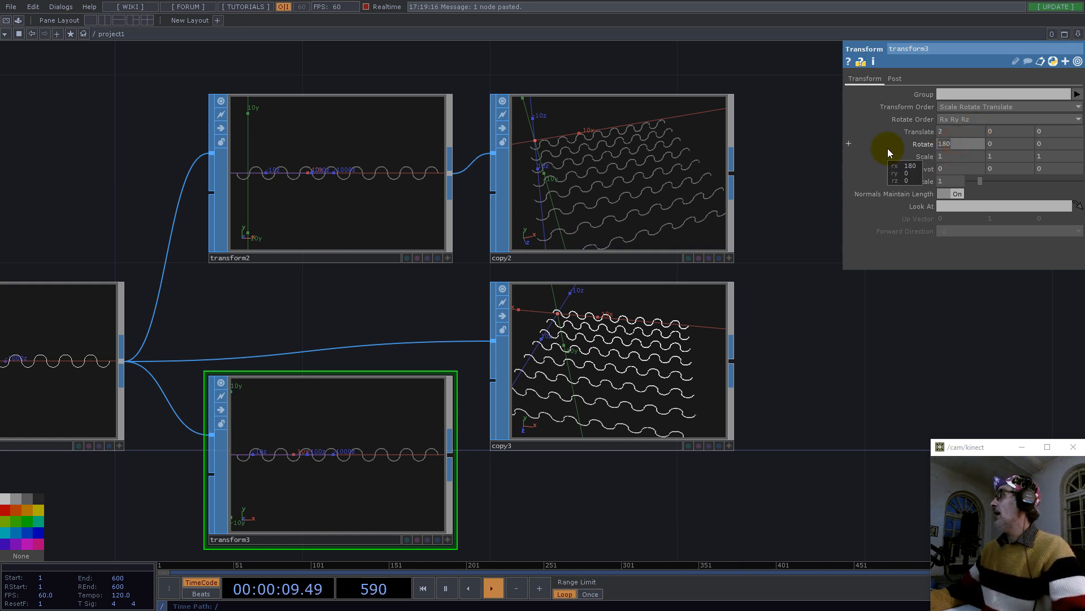
{"action": "type", "text": "-90"}
{"action": "key", "text": "Return"}
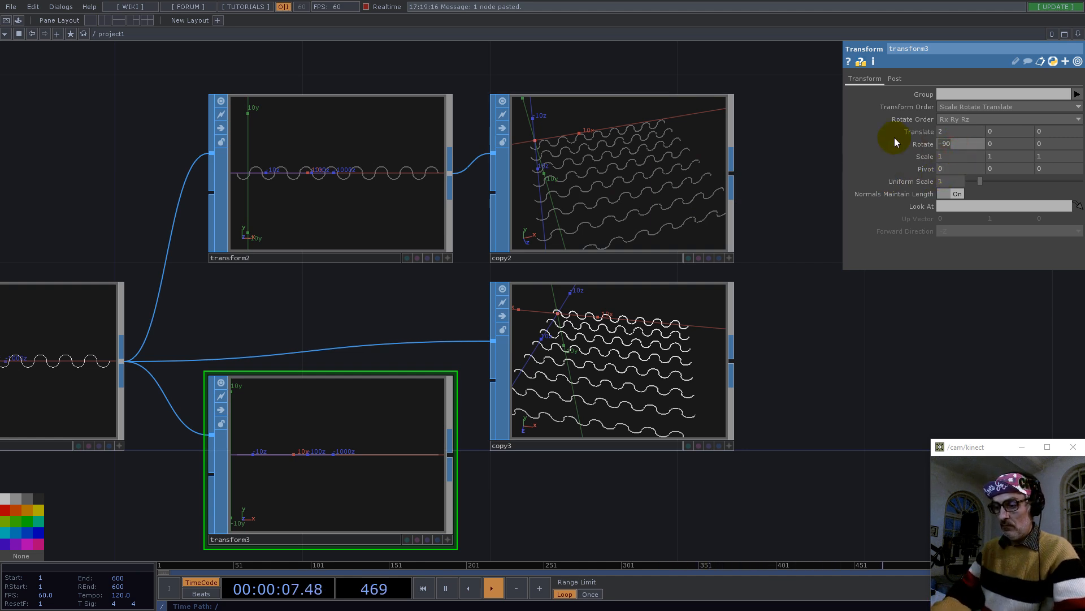
Reset transform3's X rotation to 0 and set its Y rotation to -90.
{"action": "key", "text": "BackSpace"}
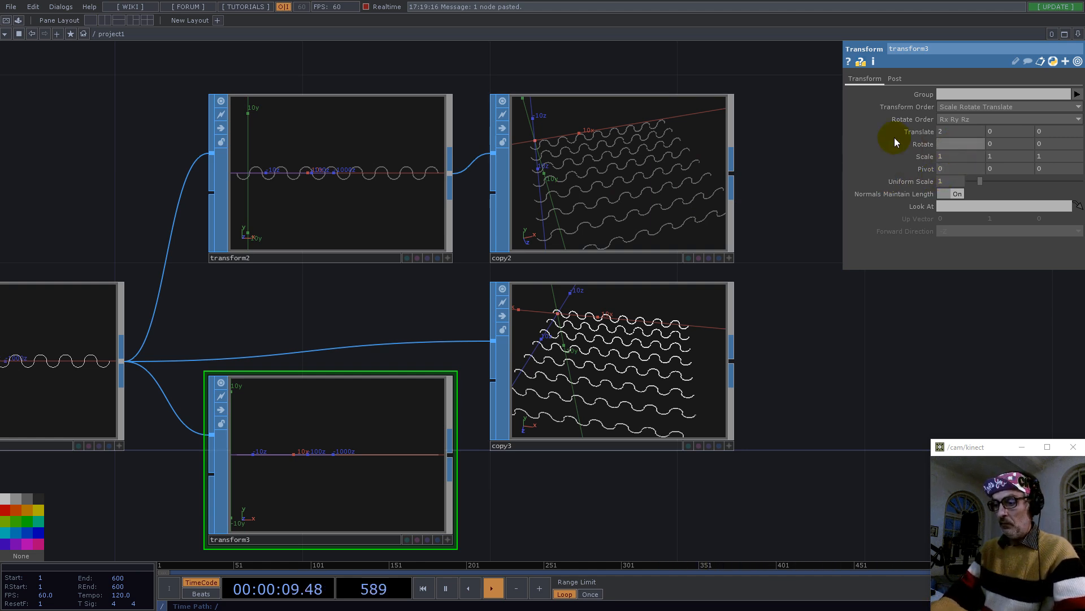
{"action": "key", "text": "Return"}
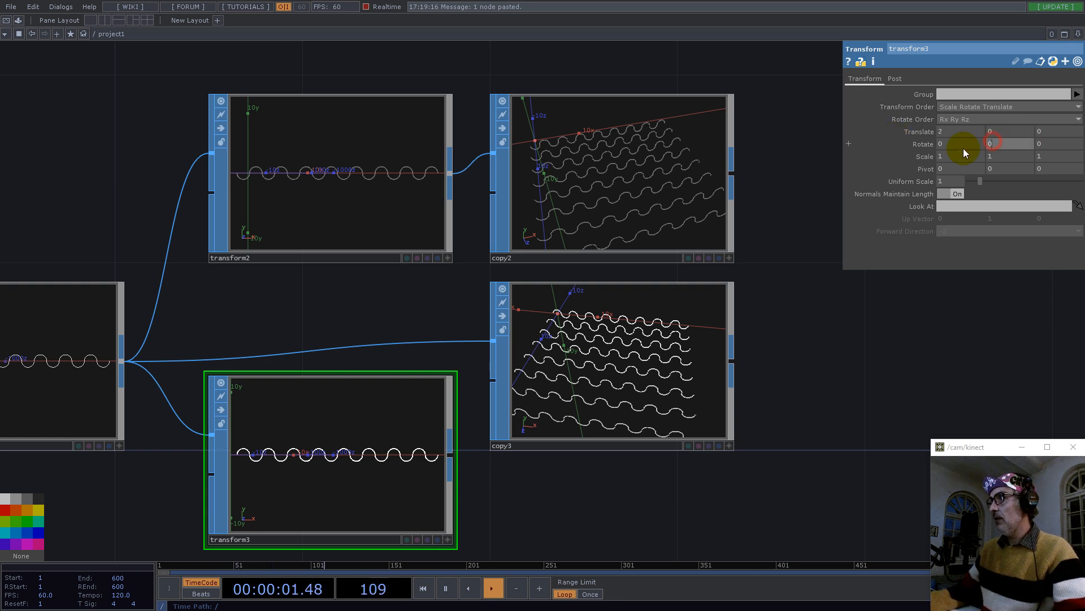
{"action": "key", "text": "Return"}
Duplicate transform3 with its resample1 input and place the duplicate directly below it.
{"action": "left_click_drag", "start_coordinate": [584, 485], "coordinate": [596, 378]}
{"action": "left_click_drag", "start_coordinate": [417, 373], "coordinate": [400, 463]}
{"action": "left_click_drag", "start_coordinate": [611, 482], "coordinate": [649, 336]}
{"action": "left_click", "coordinate": [535, 392]}
{"action": "left_click_drag", "start_coordinate": [436, 333], "coordinate": [477, 432]}
{"action": "scroll", "coordinate": [477, 431], "scroll_direction": "down", "scroll_amount": 3}
{"action": "left_click", "coordinate": [428, 444]}
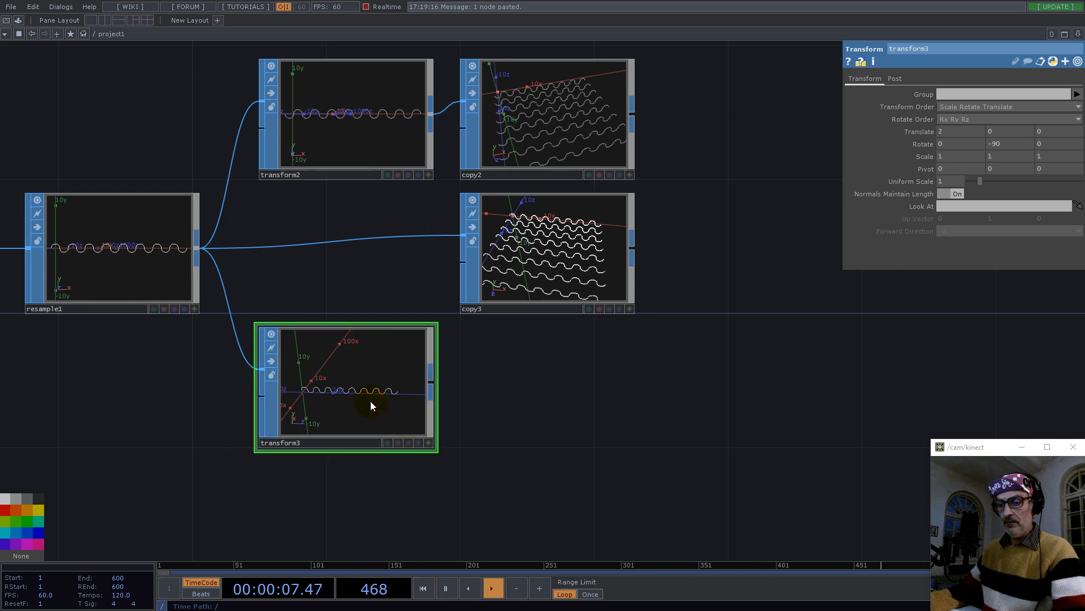
{"action": "key", "text": "ctrl+v"}
{"action": "left_click_drag", "start_coordinate": [524, 450], "coordinate": [504, 432]}
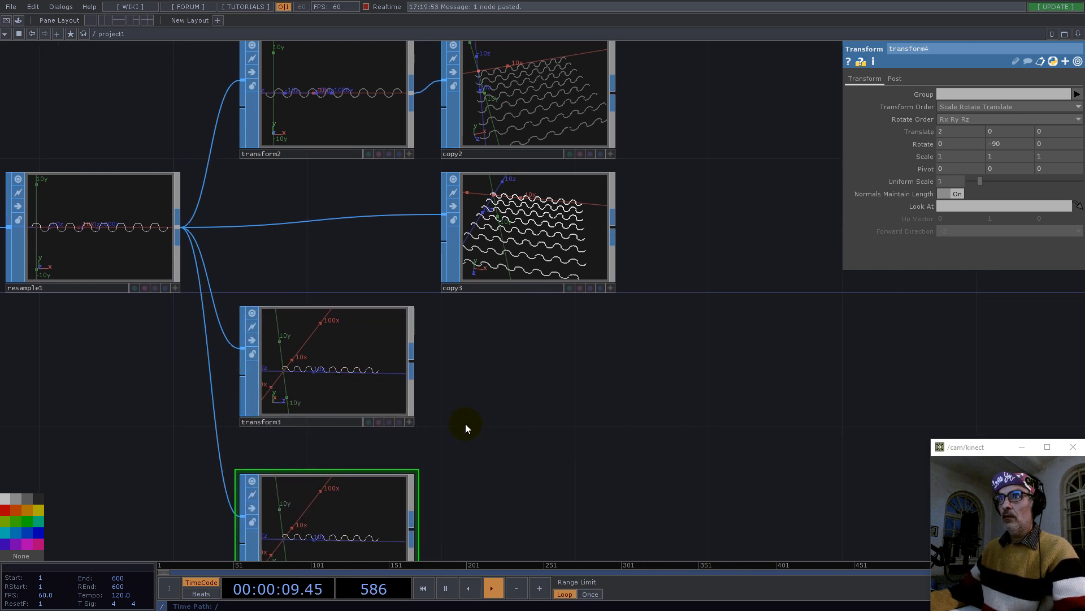
{"action": "scroll", "coordinate": [466, 419], "scroll_direction": "down", "scroll_amount": 2}
{"action": "left_click", "coordinate": [364, 502]}
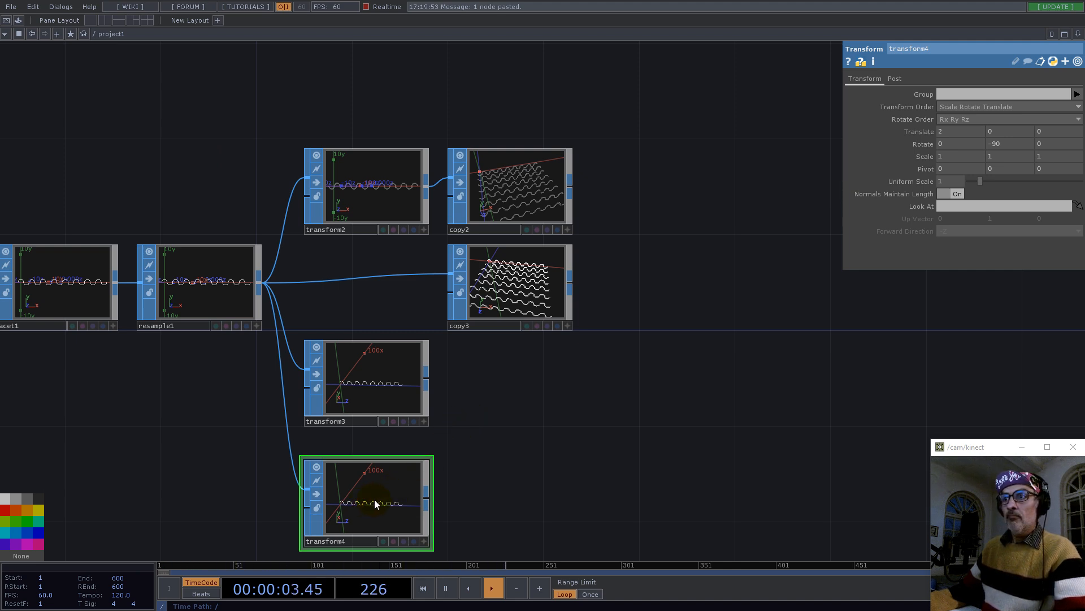
{"action": "left_click", "coordinate": [364, 499]}
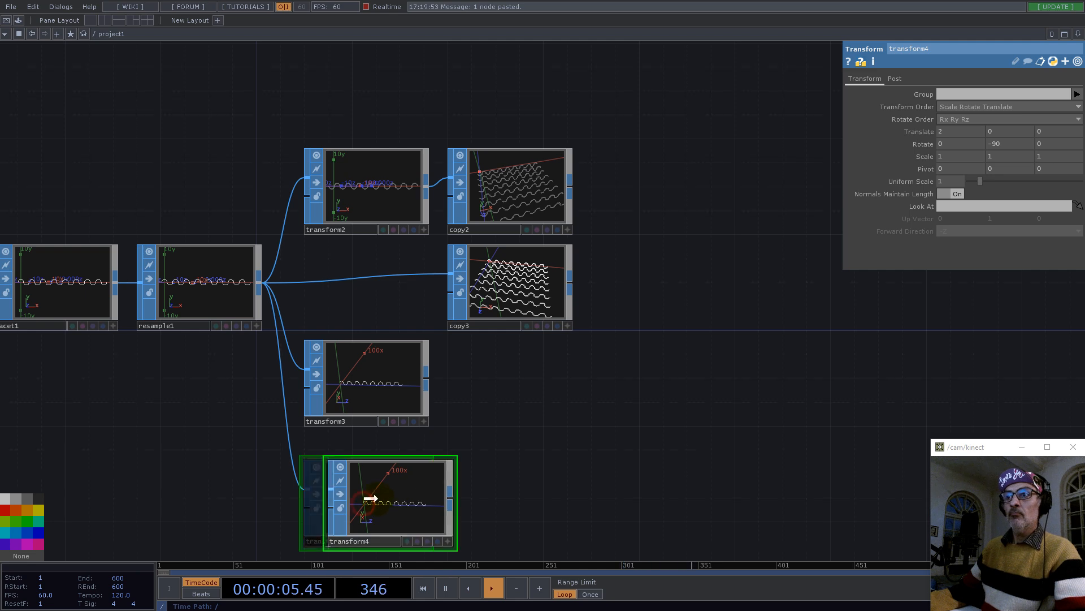
Duplicate copy3, feed the duplicate from transform3 and align it beside that node.
{"action": "scroll", "coordinate": [379, 392], "scroll_direction": "up", "scroll_amount": 2}
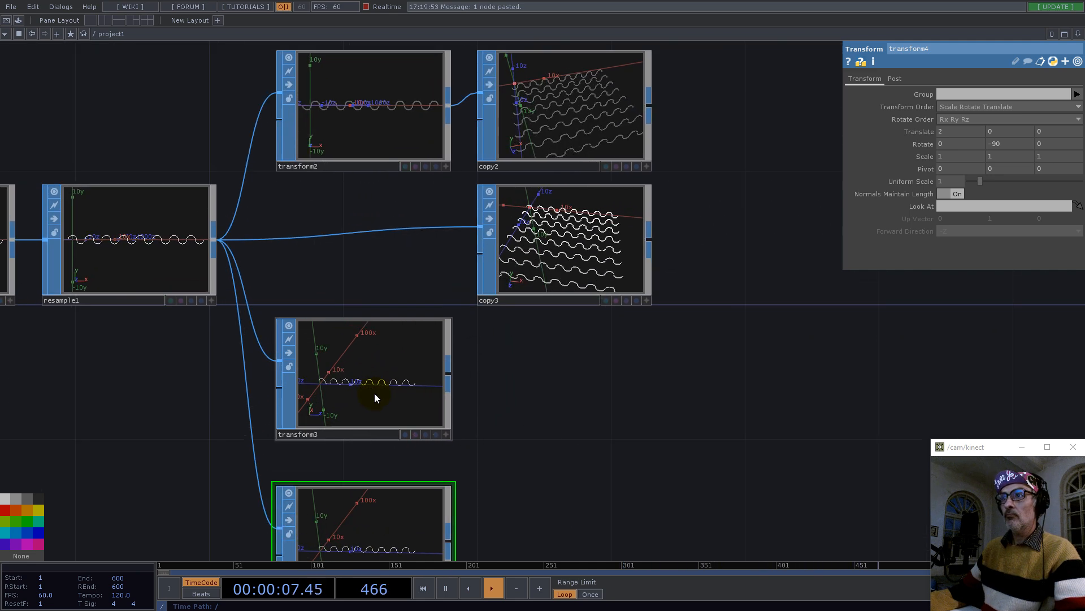
{"action": "left_click", "coordinate": [577, 266]}
{"action": "key", "text": "ctrl+c"}
{"action": "key", "text": "ctrl+v"}
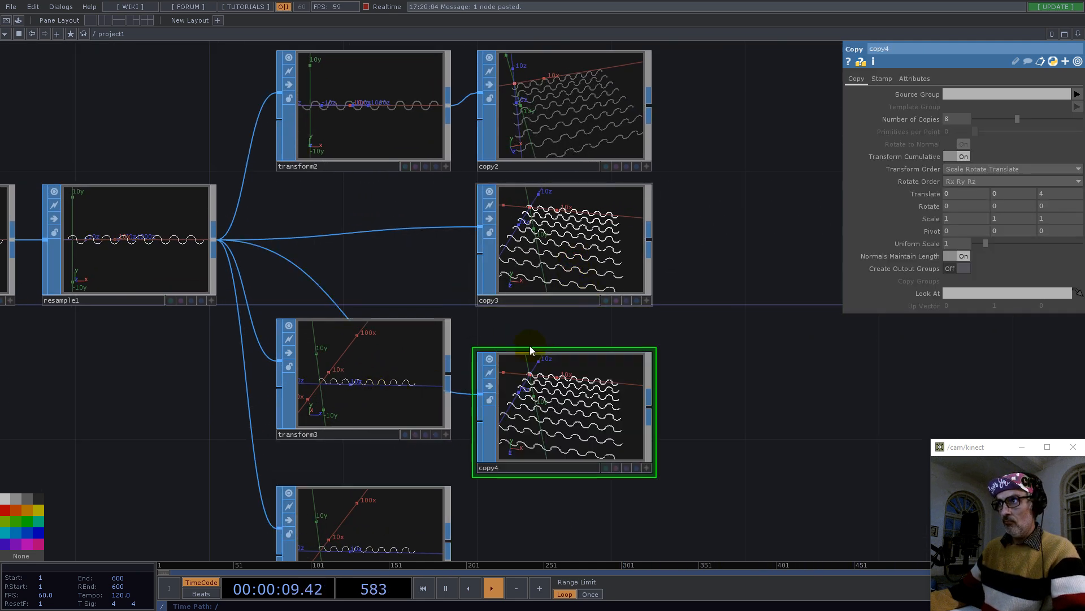
{"action": "left_click_drag", "start_coordinate": [453, 375], "coordinate": [481, 396]}
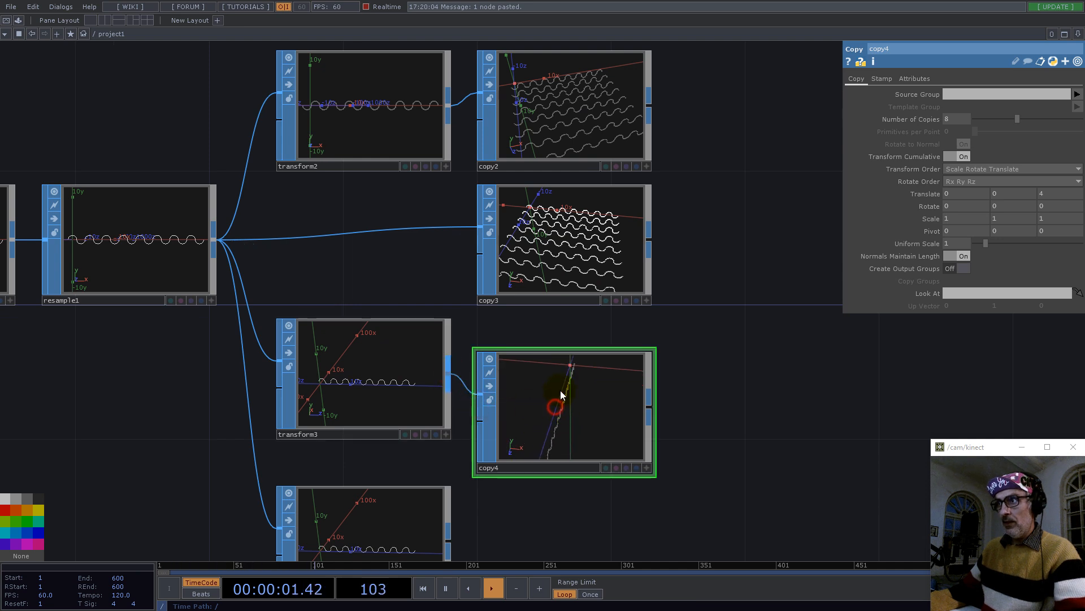
{"action": "left_click_drag", "start_coordinate": [564, 404], "coordinate": [563, 371]}
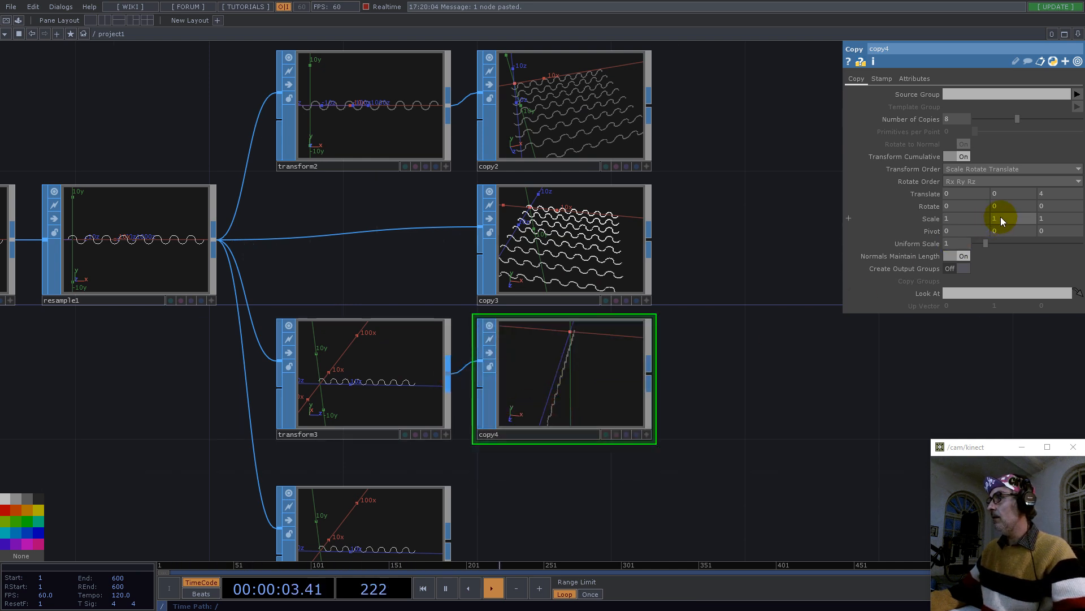
Set copy4's Z translation to 0 and its X translation to 4.
{"action": "type", "text": "0"}
{"action": "key", "text": "Return"}
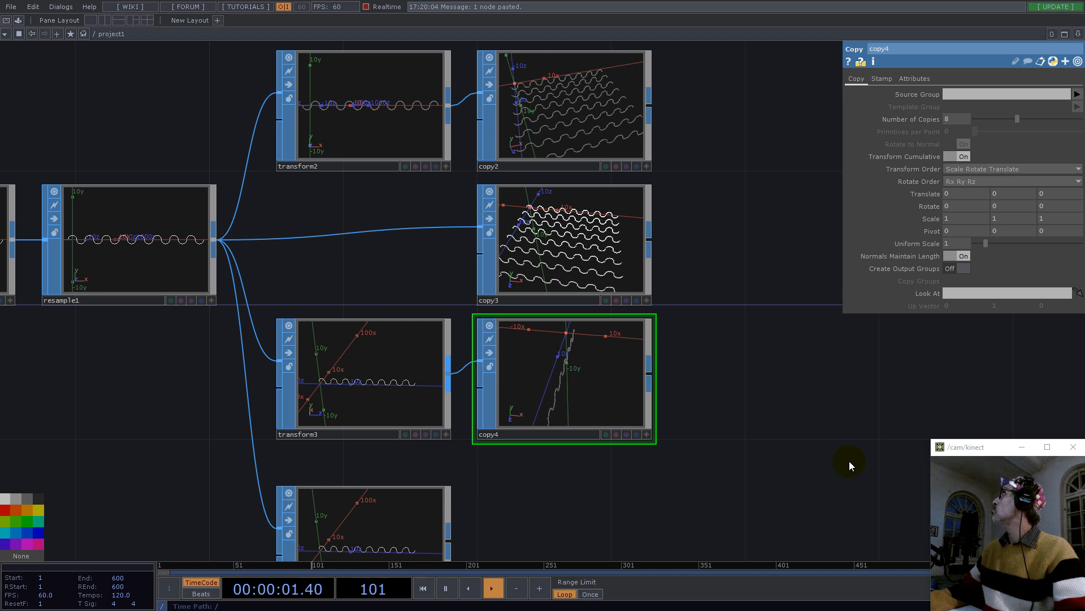
{"action": "left_click", "coordinate": [582, 377]}
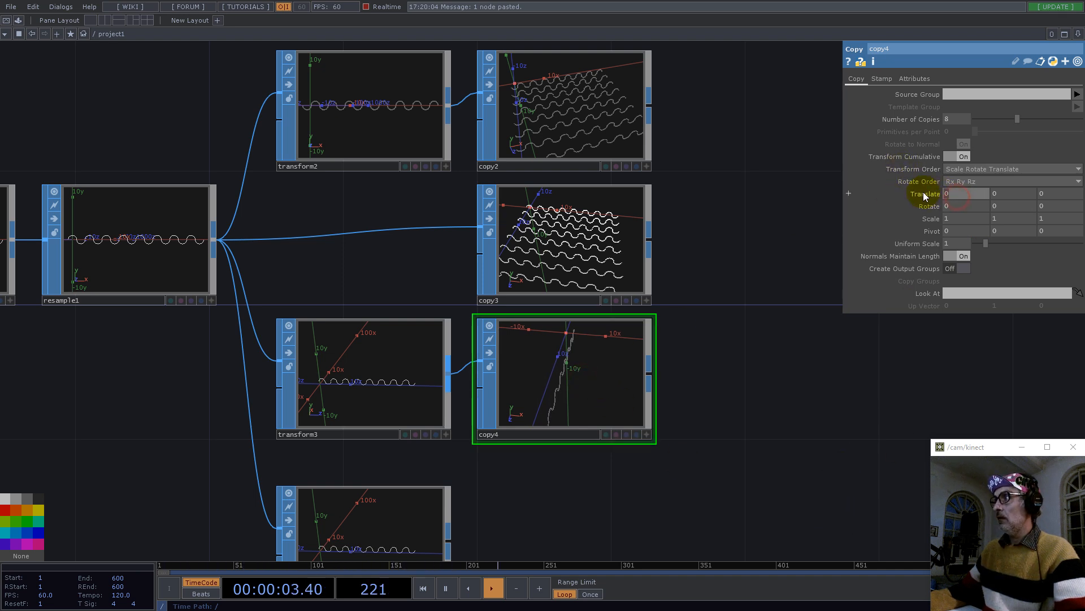
{"action": "type", "text": "4"}
{"action": "key", "text": "Return"}
Duplicate copy4, place the duplicate beside transform4 and connect transform4 as its input.
{"action": "left_click_drag", "start_coordinate": [742, 390], "coordinate": [733, 314]}
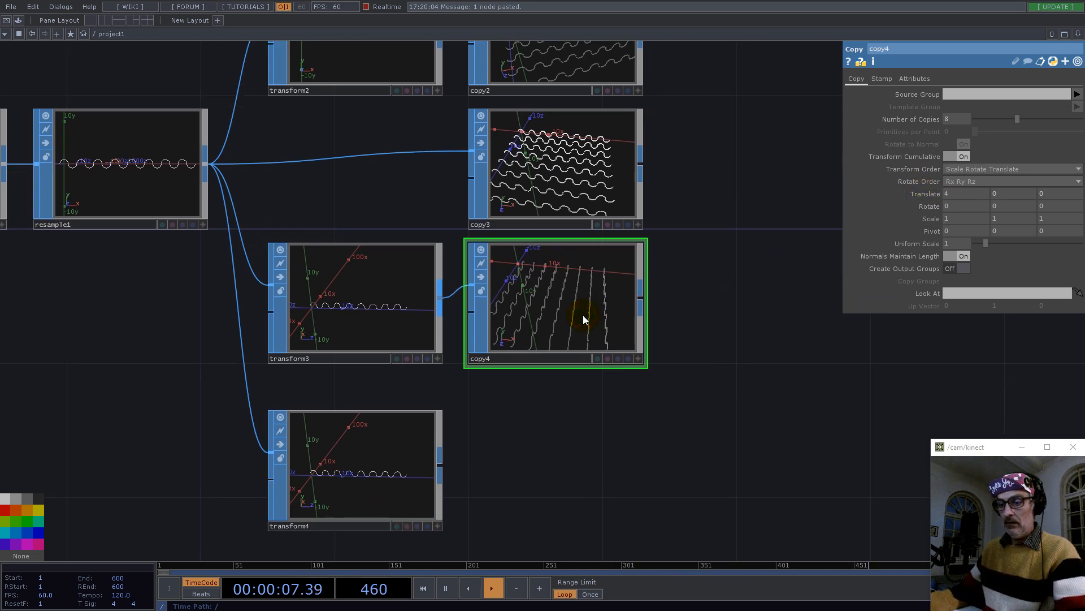
{"action": "key", "text": "ctrl+c"}
{"action": "key", "text": "ctrl+v"}
{"action": "left_click", "coordinate": [342, 491]}
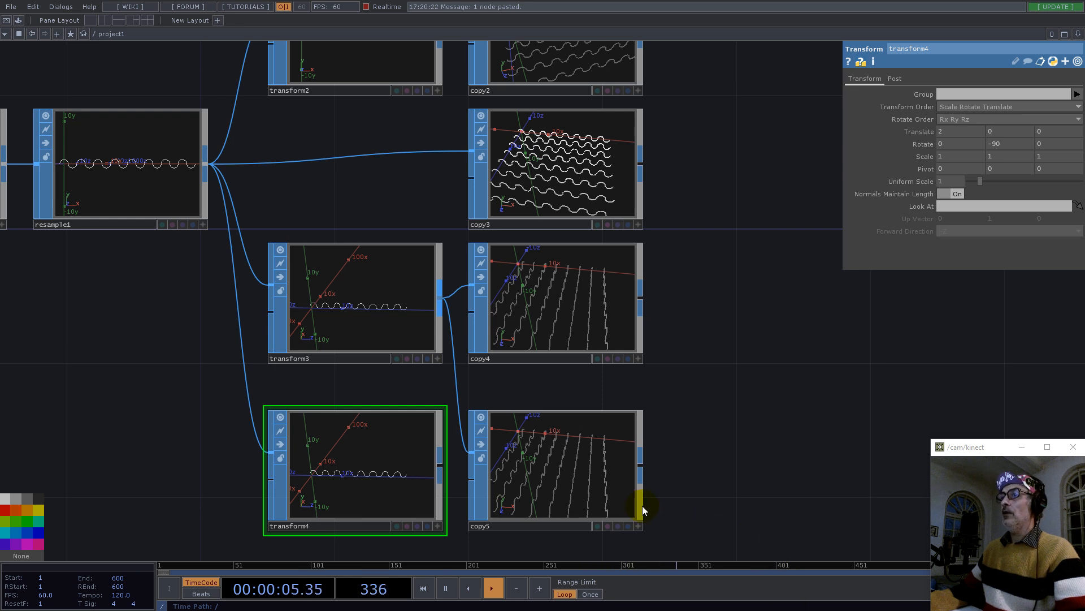
{"action": "left_click", "coordinate": [585, 496]}
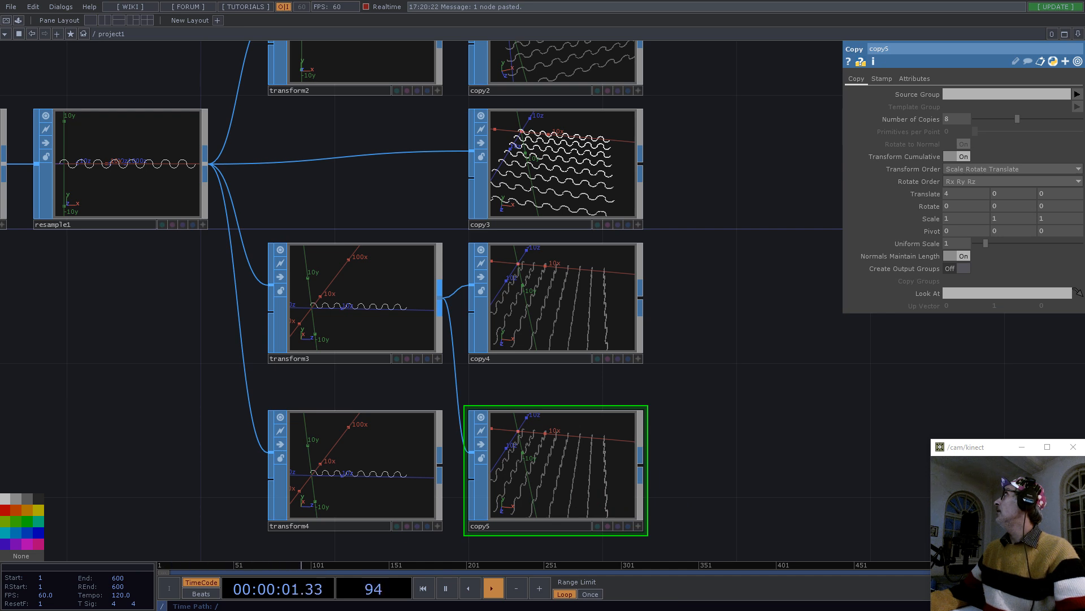
{"action": "left_click_drag", "start_coordinate": [727, 425], "coordinate": [732, 390]}
{"action": "left_click_drag", "start_coordinate": [446, 431], "coordinate": [462, 425]}
Set transform4's Z rotation to 180.
{"action": "left_click", "coordinate": [336, 440]}
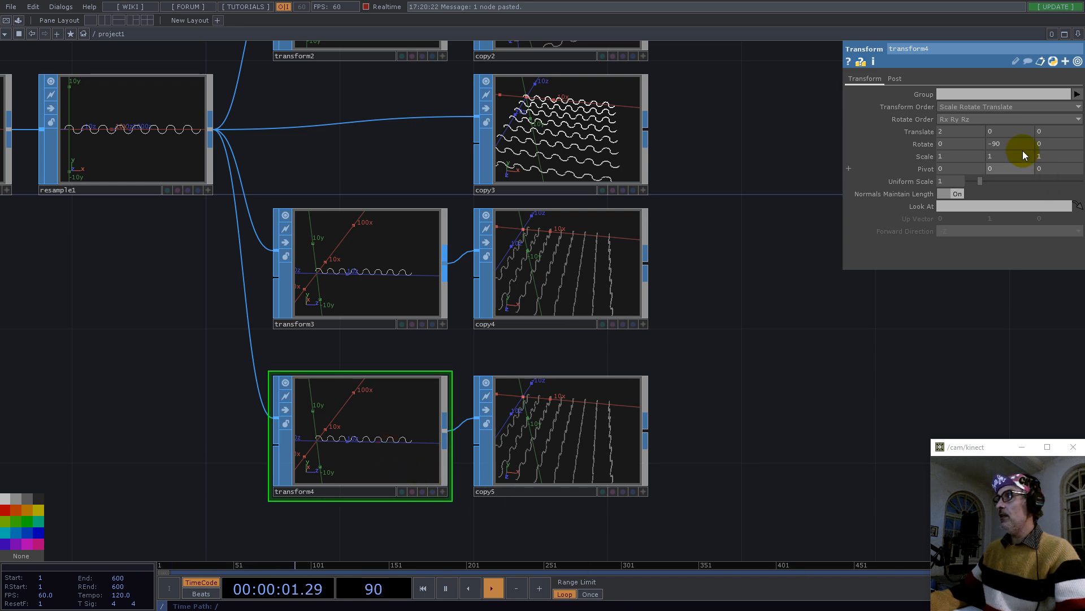
{"action": "type", "text": "1"}
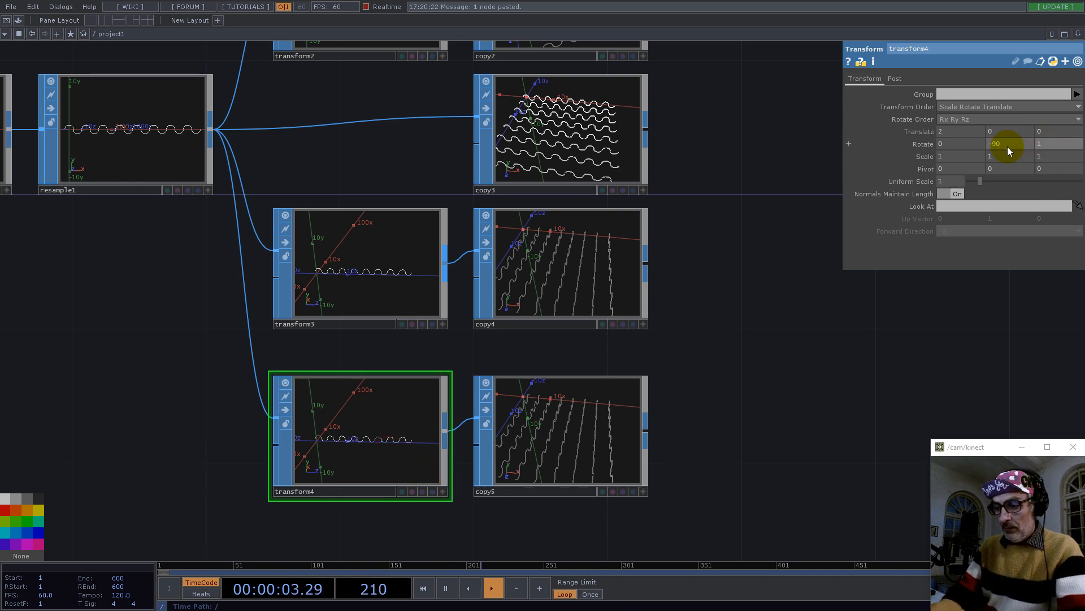
{"action": "type", "text": "80"}
{"action": "key", "text": "Return"}
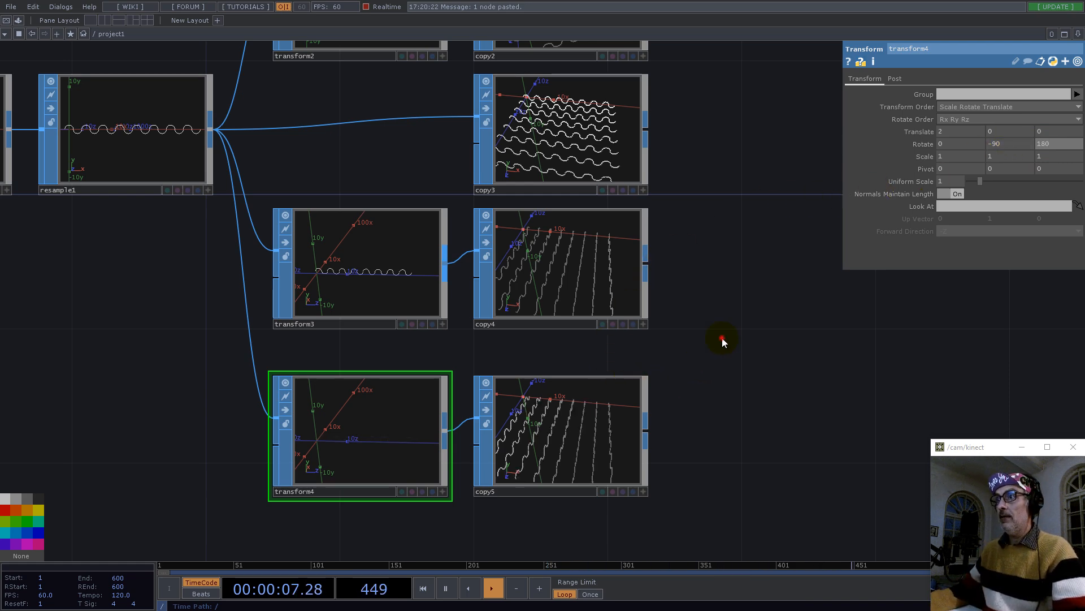
Add a Merge SOP after copy2 and connect copy3, copy4 and copy5 into it as well.
{"action": "scroll", "coordinate": [599, 391], "scroll_direction": "down", "scroll_amount": 4}
{"action": "left_click", "coordinate": [545, 375]}
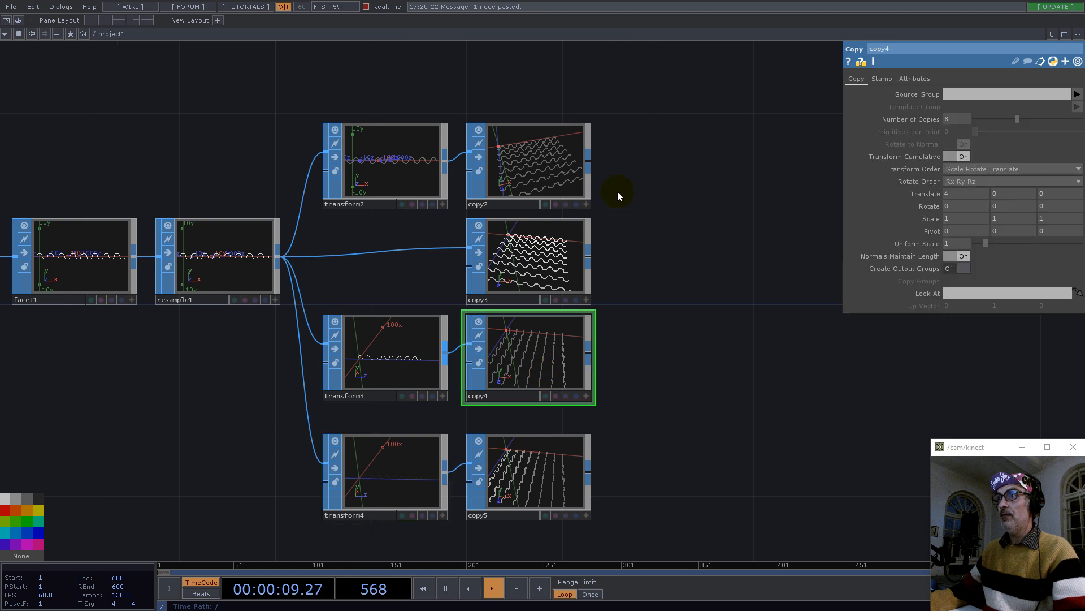
{"action": "right_click", "coordinate": [589, 161]}
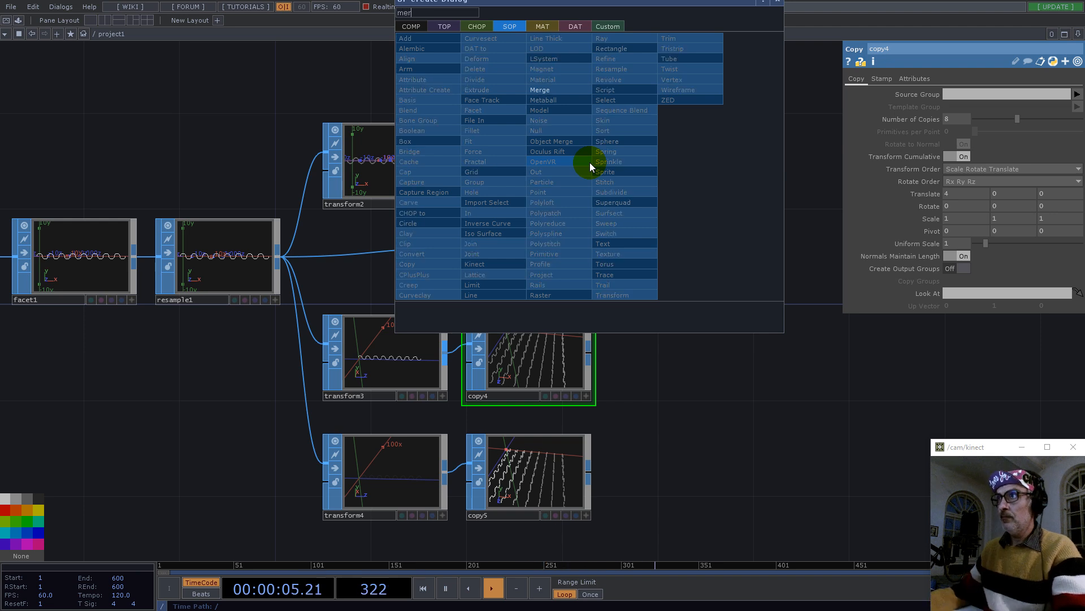
{"action": "left_click", "coordinate": [546, 89]}
{"action": "left_click", "coordinate": [779, 253]}
{"action": "left_click_drag", "start_coordinate": [590, 255], "coordinate": [730, 259]}
{"action": "left_click_drag", "start_coordinate": [589, 352], "coordinate": [731, 262]}
{"action": "left_click_drag", "start_coordinate": [595, 473], "coordinate": [731, 262]}
Examine the merged weave in merge2's viewer from an angled viewpoint.
{"action": "left_click_drag", "start_coordinate": [841, 267], "coordinate": [817, 338]}
{"action": "scroll", "coordinate": [817, 338], "scroll_direction": "up", "scroll_amount": 3}
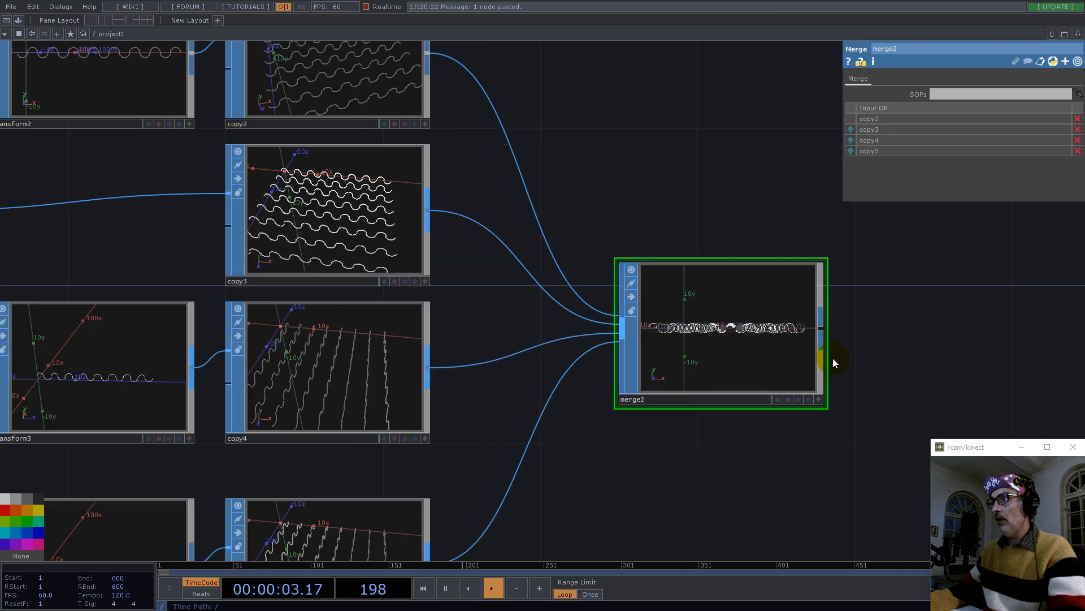
{"action": "left_click", "coordinate": [816, 413]}
{"action": "left_click", "coordinate": [816, 413]}
{"action": "left_click", "coordinate": [816, 412]}
{"action": "left_click_drag", "start_coordinate": [764, 349], "coordinate": [754, 314]}
{"action": "scroll", "coordinate": [726, 333], "scroll_direction": "up", "scroll_amount": 5}
{"action": "middle_click_drag", "start_coordinate": [754, 314], "coordinate": [656, 350]}
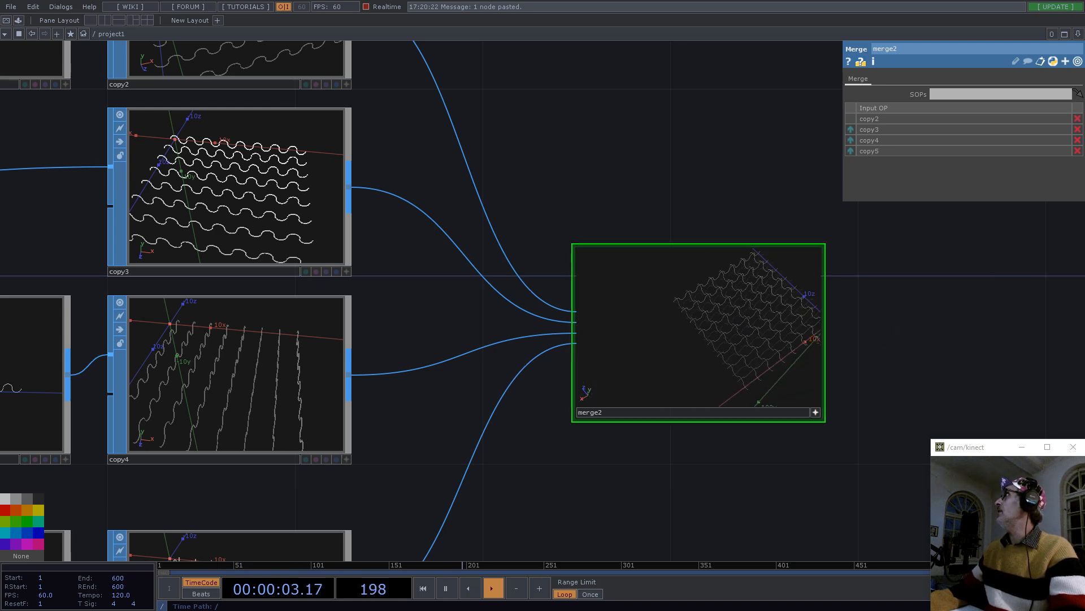
{"action": "left_click_drag", "start_coordinate": [919, 357], "coordinate": [691, 349]}
{"action": "left_click", "coordinate": [586, 406]}
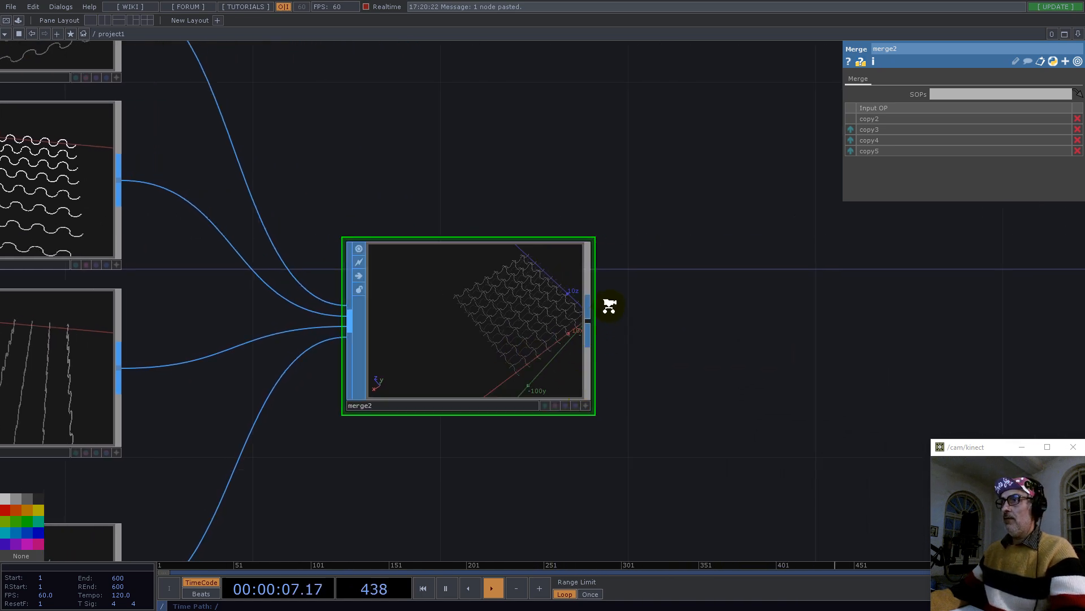
Add a Circle SOP and place it below merge2.
{"action": "scroll", "coordinate": [609, 306], "scroll_direction": "down", "scroll_amount": 5}
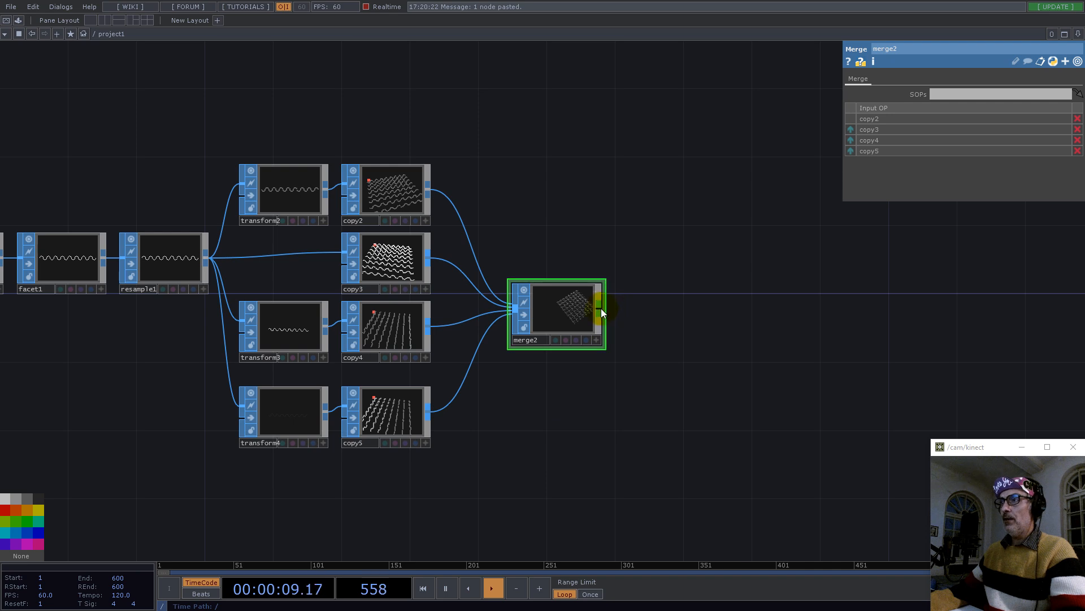
{"action": "double_click", "coordinate": [559, 463]}
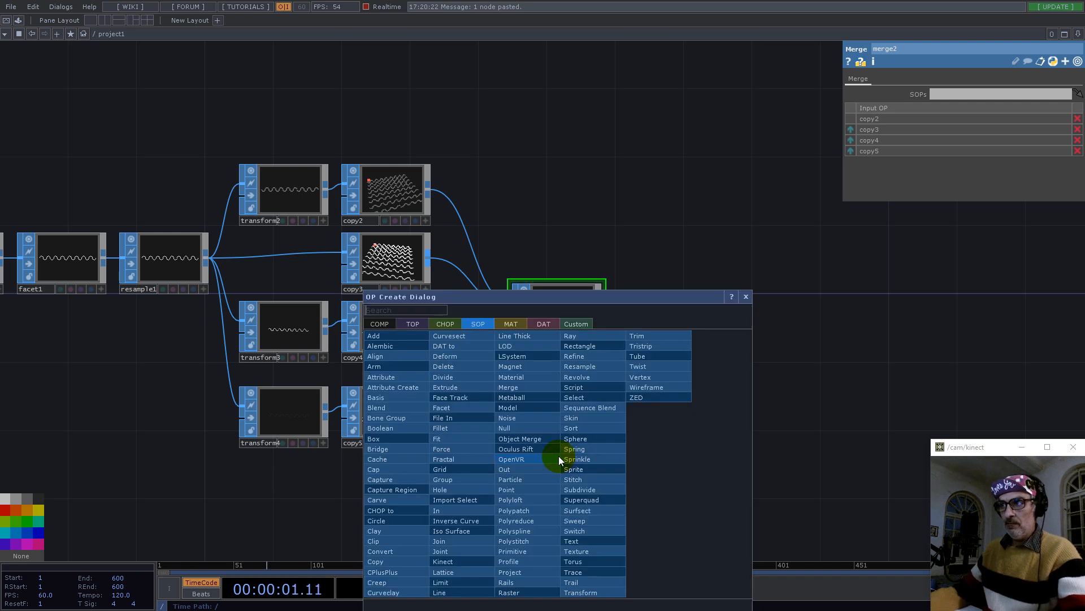
{"action": "type", "text": "ci"}
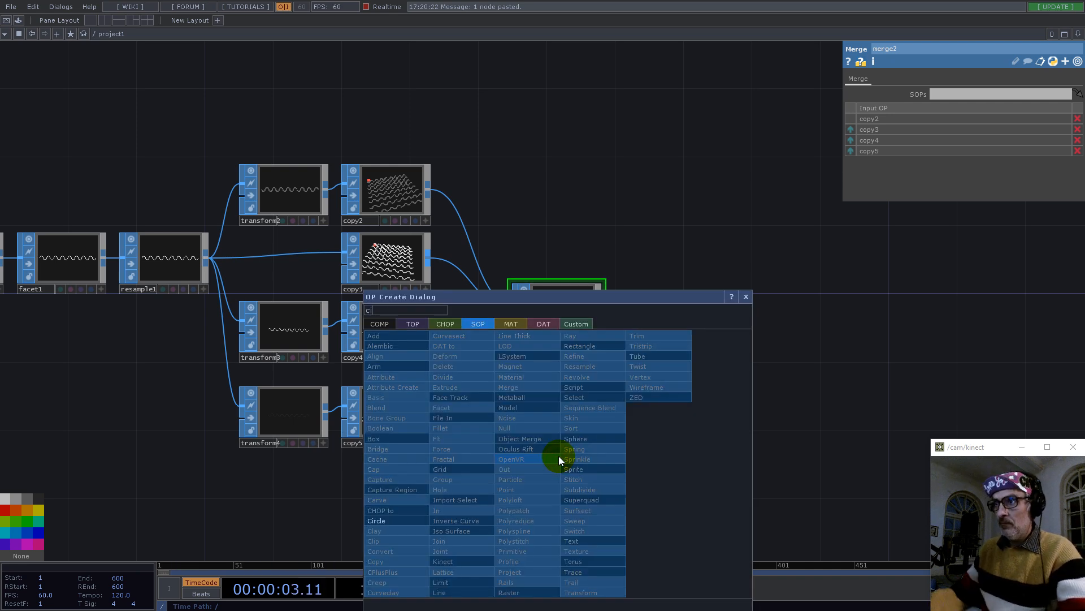
{"action": "left_click", "coordinate": [393, 519]}
{"action": "left_click", "coordinate": [558, 444]}
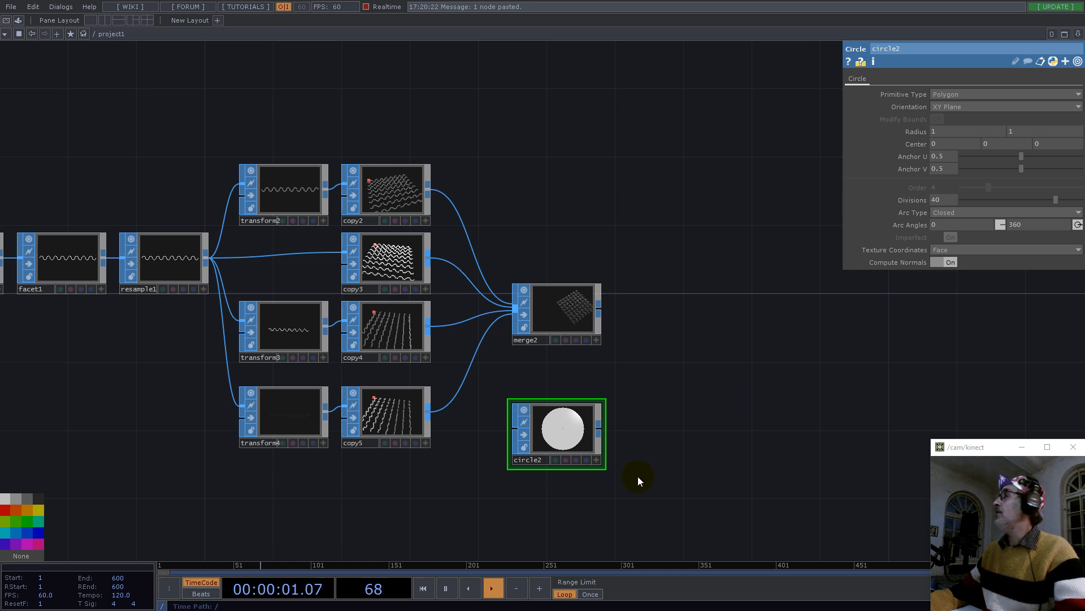
Set circle2's divisions to 16 and its arc type to Open Arc.
{"action": "left_click", "coordinate": [585, 437]}
{"action": "left_click_drag", "start_coordinate": [943, 199], "coordinate": [867, 198]}
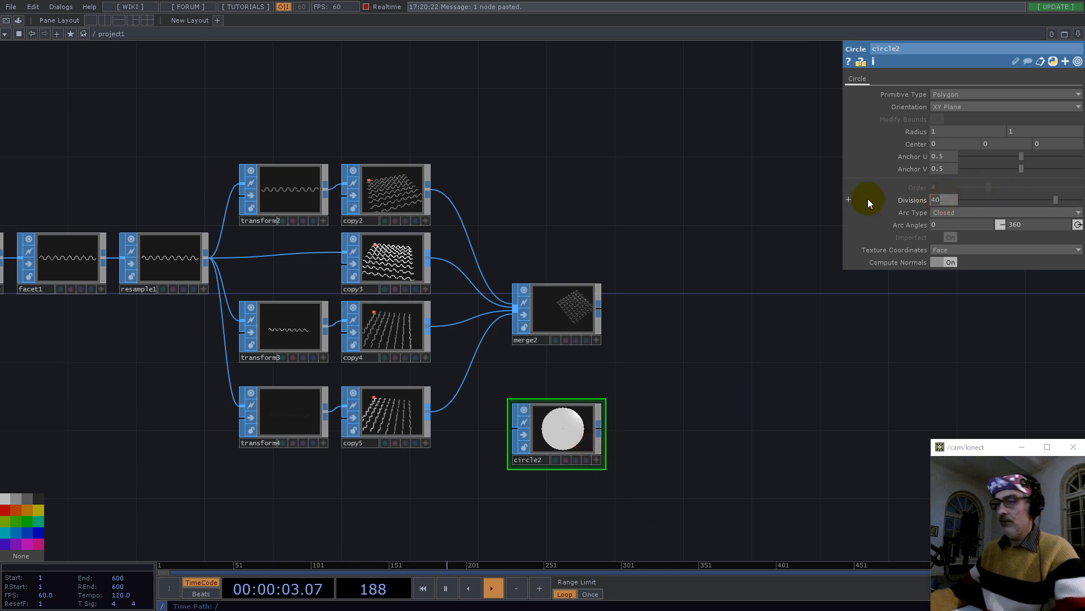
{"action": "left_click", "coordinate": [948, 212]}
{"action": "left_click", "coordinate": [948, 236]}
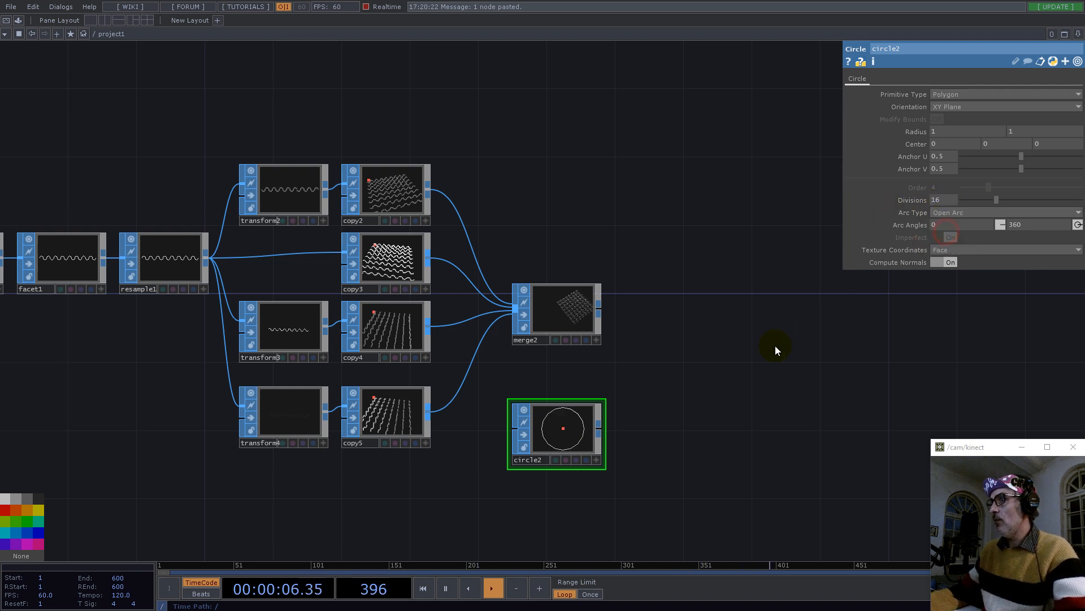
Add a Sweep SOP after circle2 and connect merge2 to its backbone input.
{"action": "right_click", "coordinate": [600, 429]}
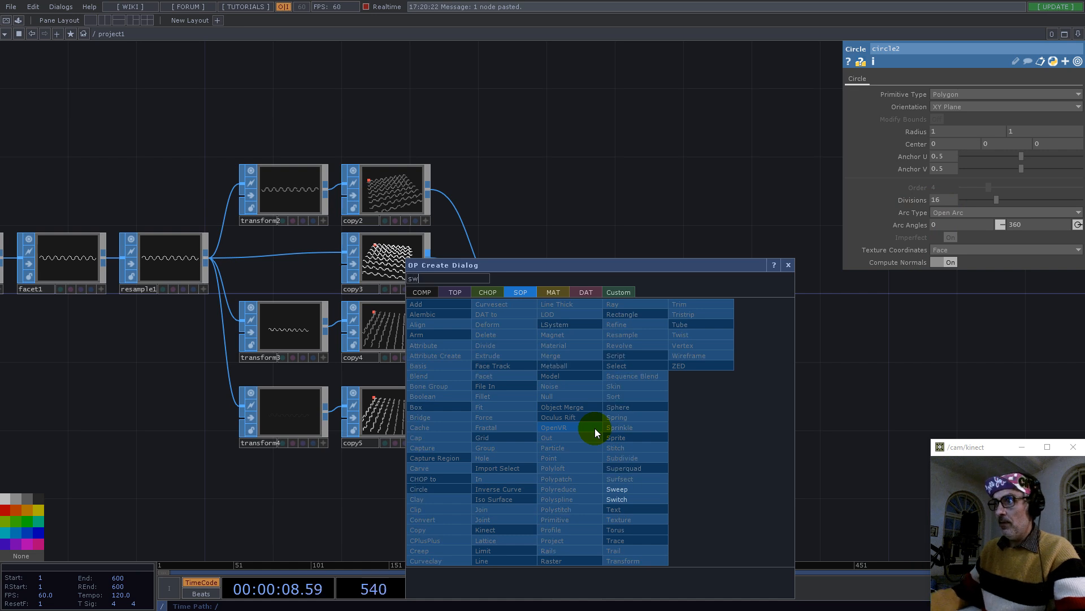
{"action": "left_click", "coordinate": [622, 489]}
{"action": "left_click", "coordinate": [711, 355]}
{"action": "left_click_drag", "start_coordinate": [598, 308], "coordinate": [652, 345]}
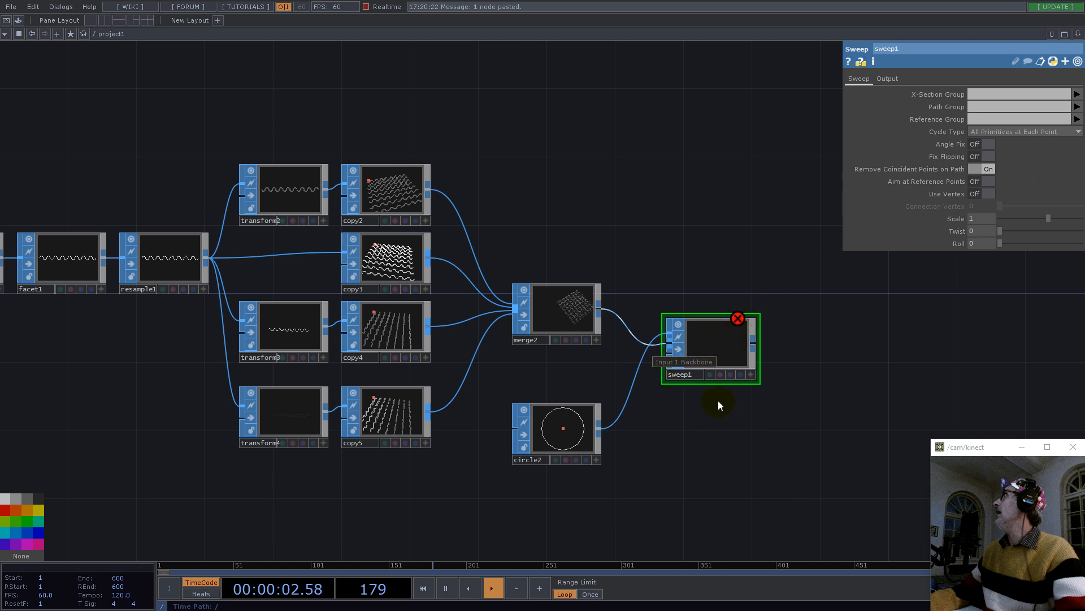
Look over the node chain and inspect sweep1's swept geometry up close.
{"action": "left_click", "coordinate": [775, 414]}
{"action": "left_click", "coordinate": [447, 587]}
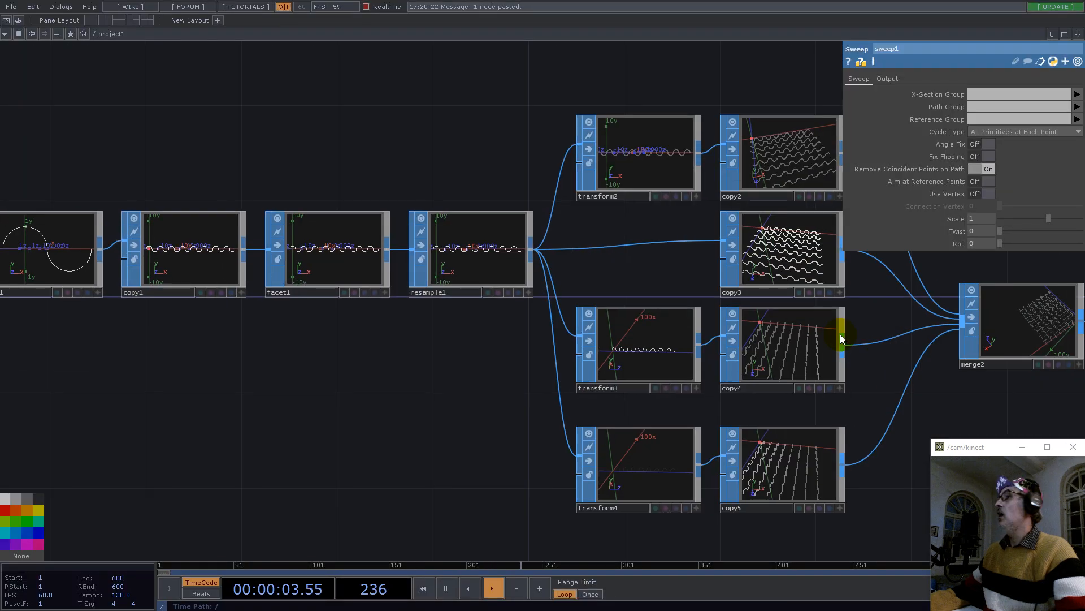
{"action": "left_click_drag", "start_coordinate": [468, 426], "coordinate": [286, 409]}
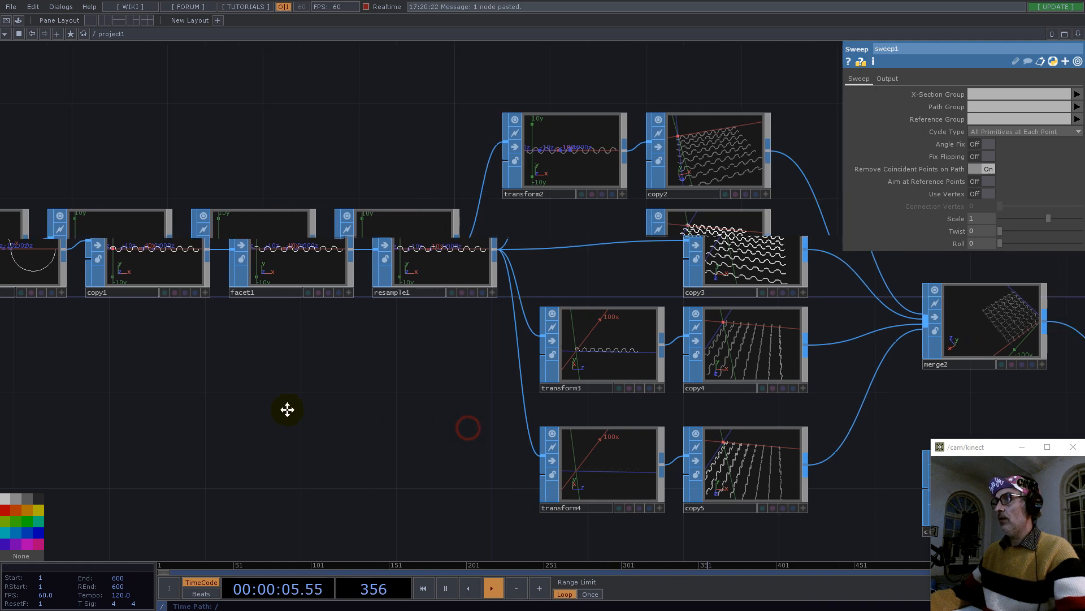
{"action": "scroll", "coordinate": [286, 410], "scroll_direction": "down", "scroll_amount": 3}
{"action": "scroll", "coordinate": [565, 436], "scroll_direction": "up", "scroll_amount": 5}
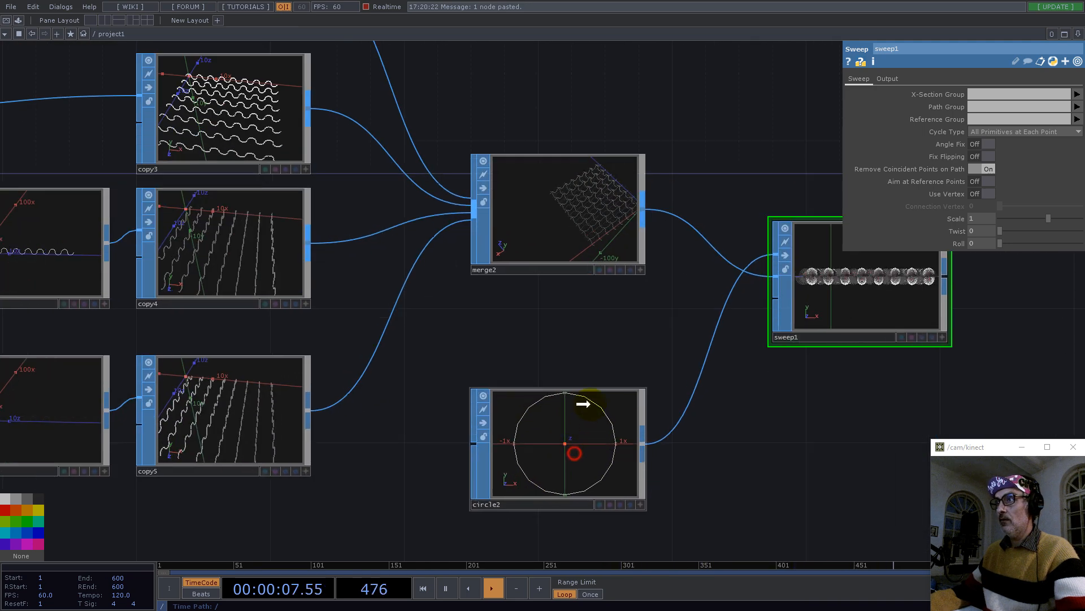
{"action": "left_click_drag", "start_coordinate": [724, 410], "coordinate": [636, 438]}
{"action": "scroll", "coordinate": [686, 358], "scroll_direction": "up", "scroll_amount": 5}
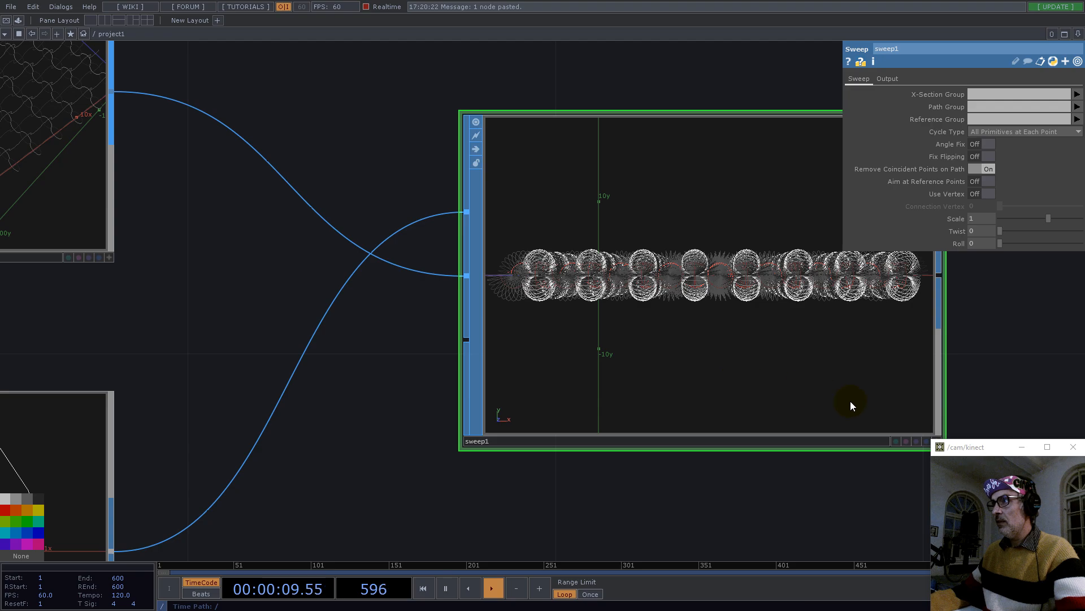
Orbit around sweep1's geometry to examine the circles swept along the wave curves.
{"action": "left_click_drag", "start_coordinate": [952, 412], "coordinate": [571, 305]}
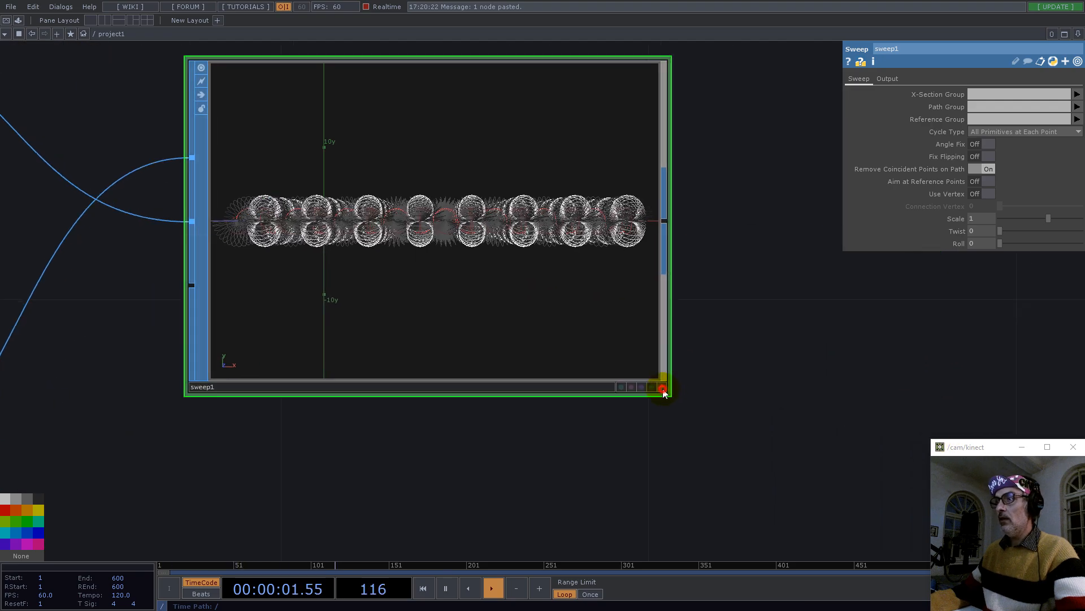
{"action": "left_click", "coordinate": [662, 388]}
{"action": "left_click_drag", "start_coordinate": [472, 218], "coordinate": [714, 325]}
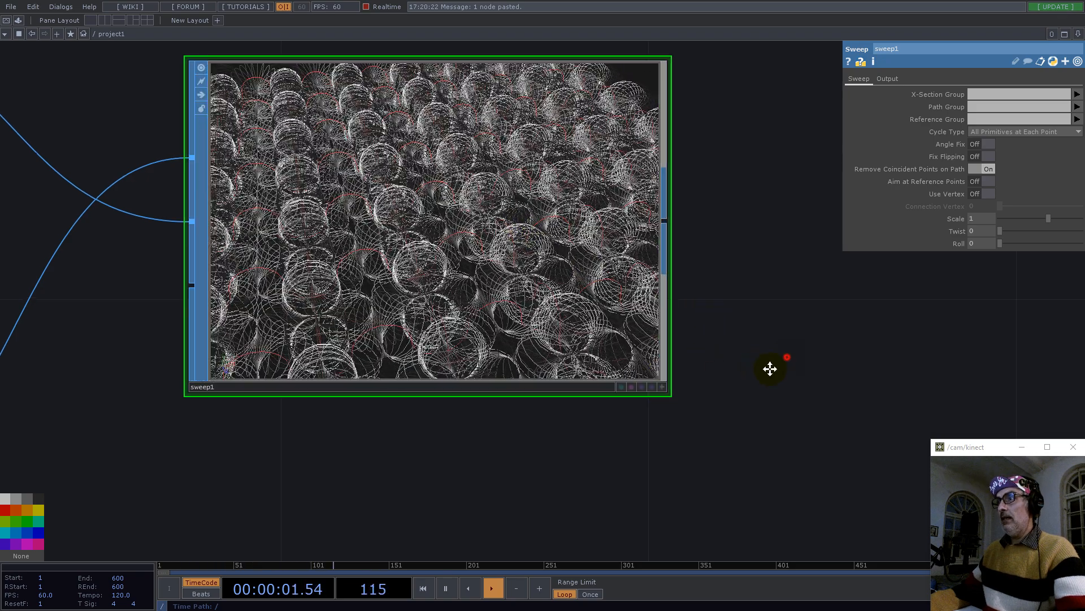
{"action": "left_click_drag", "start_coordinate": [768, 368], "coordinate": [618, 363]}
{"action": "scroll", "coordinate": [606, 358], "scroll_direction": "down", "scroll_amount": 3}
Review circle2's parameters and the node info of copy3, and examine sweep1's dense circle geometry up close.
{"action": "left_click", "coordinate": [87, 418]}
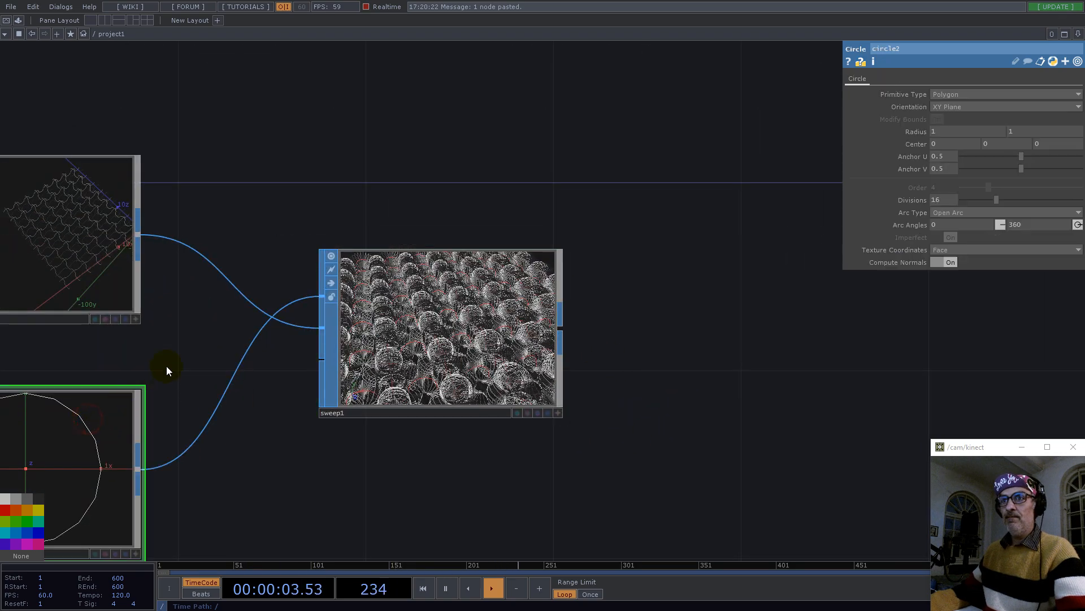
{"action": "middle_click", "coordinate": [79, 258]}
{"action": "left_click", "coordinate": [297, 119]}
{"action": "left_click_drag", "start_coordinate": [290, 147], "coordinate": [794, 213]}
{"action": "scroll", "coordinate": [811, 280], "scroll_direction": "down", "scroll_amount": 3}
{"action": "middle_click", "coordinate": [441, 244]}
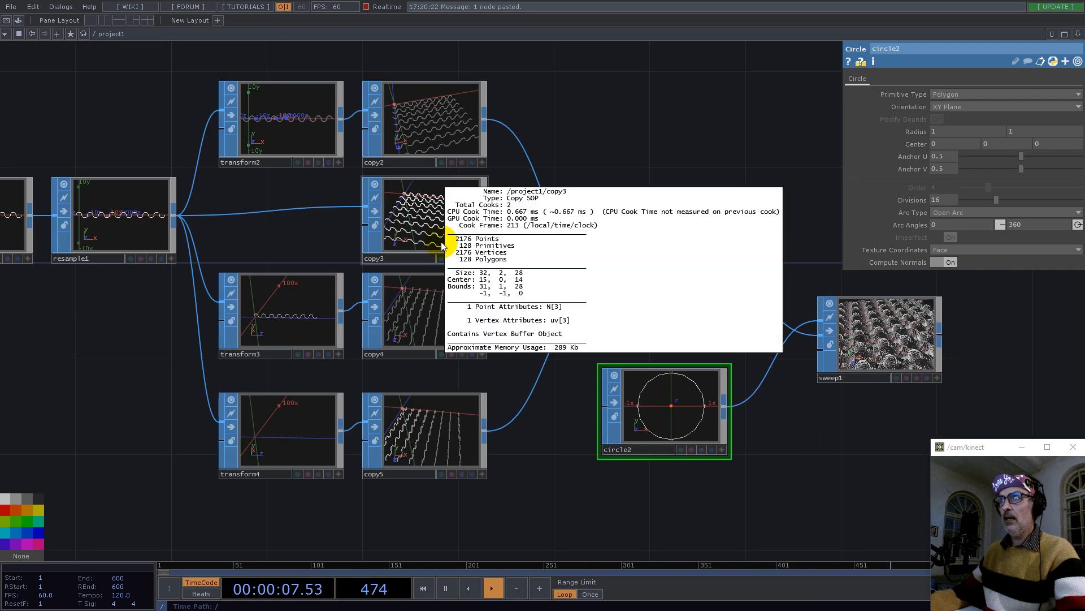
{"action": "left_click_drag", "start_coordinate": [594, 128], "coordinate": [843, 213]}
{"action": "middle_click_drag", "start_coordinate": [412, 279], "coordinate": [373, 221]}
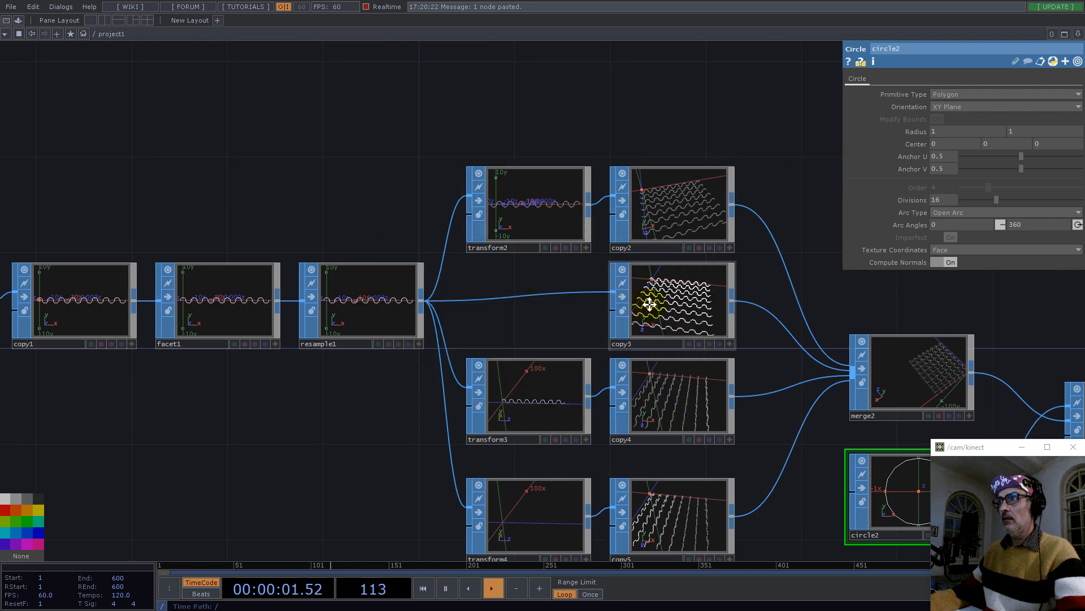
{"action": "left_click_drag", "start_coordinate": [691, 260], "coordinate": [335, 206]}
{"action": "scroll", "coordinate": [779, 385], "scroll_direction": "up", "scroll_amount": 10}
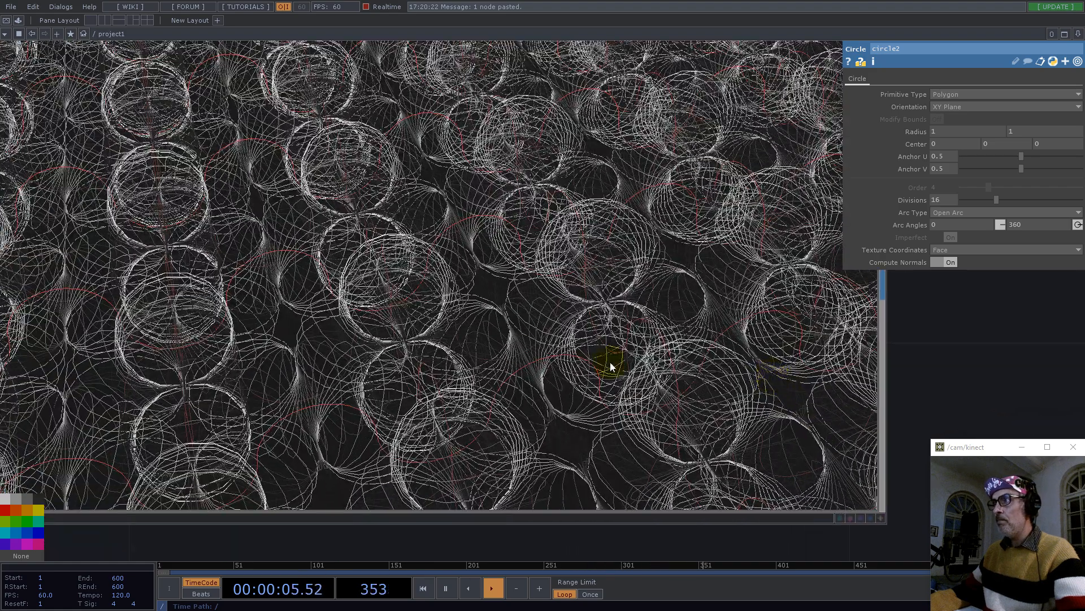
Add a Skin SOP after sweep1.
{"action": "scroll", "coordinate": [452, 325], "scroll_direction": "down", "scroll_amount": 5}
{"action": "scroll", "coordinate": [455, 323], "scroll_direction": "down", "scroll_amount": 4}
{"action": "key", "text": "Tab"}
{"action": "type", "text": "sk"}
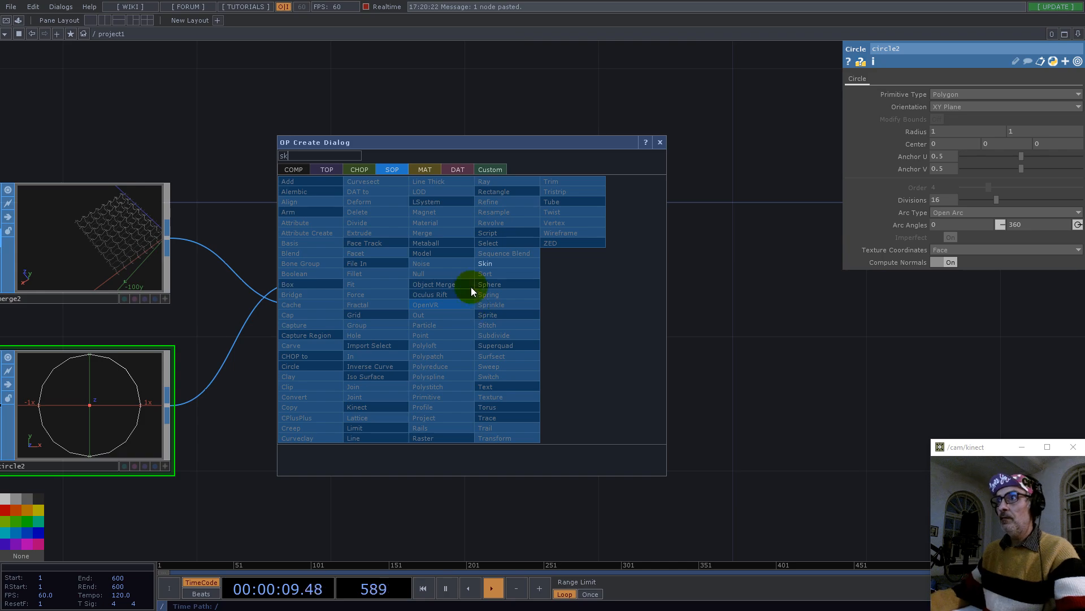
{"action": "left_click", "coordinate": [486, 264]}
{"action": "left_click", "coordinate": [593, 311]}
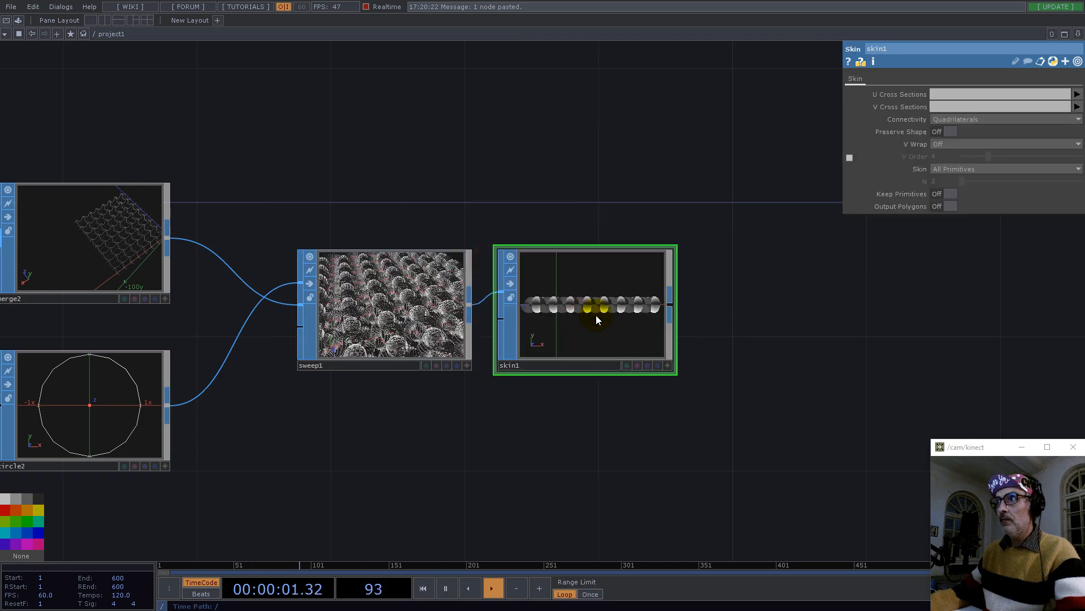
Inspect skin1's surfaced geometry from several angles in its viewer.
{"action": "scroll", "coordinate": [604, 290], "scroll_direction": "up", "scroll_amount": 3}
{"action": "scroll", "coordinate": [604, 290], "scroll_direction": "up", "scroll_amount": 5}
{"action": "scroll", "coordinate": [603, 294], "scroll_direction": "down", "scroll_amount": 3}
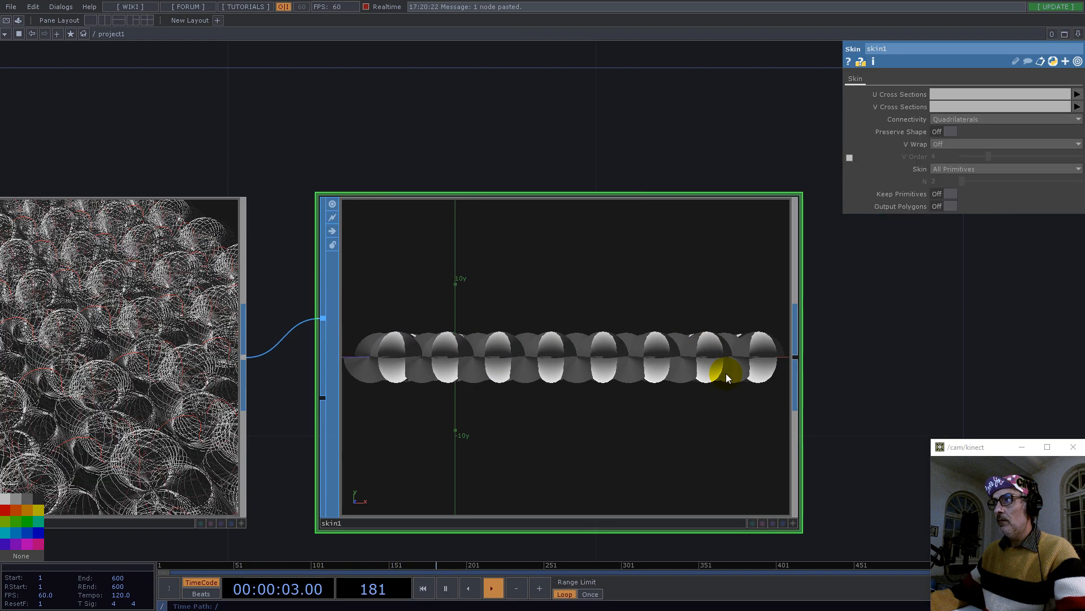
{"action": "left_click", "coordinate": [793, 527]}
{"action": "left_click_drag", "start_coordinate": [664, 366], "coordinate": [496, 371]}
{"action": "scroll", "coordinate": [646, 384], "scroll_direction": "up", "scroll_amount": 5}
{"action": "left_click_drag", "start_coordinate": [641, 373], "coordinate": [696, 368]}
{"action": "scroll", "coordinate": [698, 363], "scroll_direction": "down", "scroll_amount": 5}
{"action": "left_click_drag", "start_coordinate": [582, 378], "coordinate": [587, 375]}
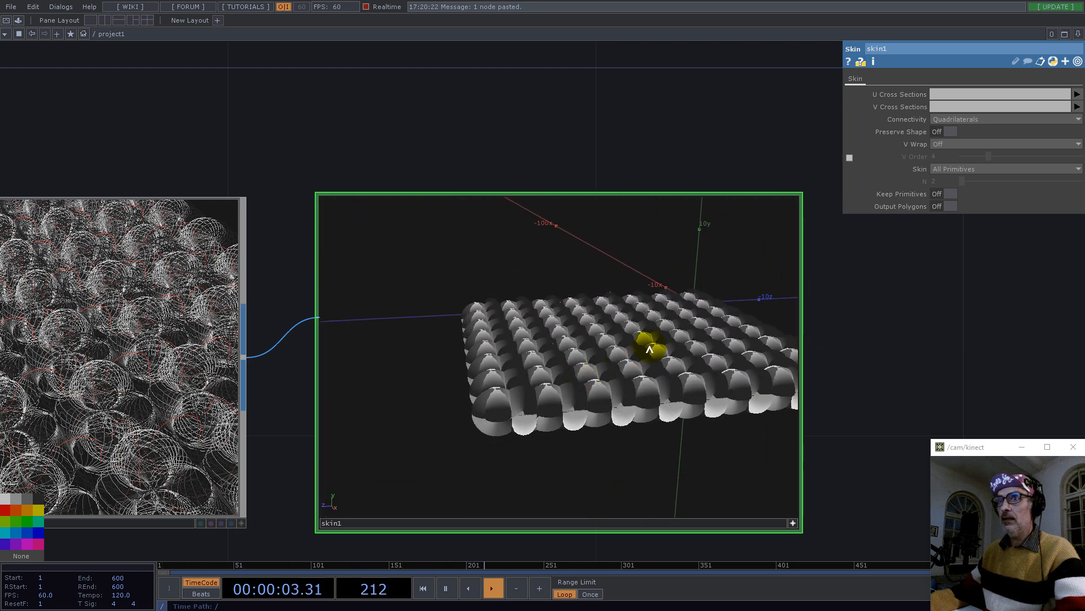
Add an Attribute Create SOP after skin1 and turn on Compute Normals.
{"action": "scroll", "coordinate": [649, 348], "scroll_direction": "down", "scroll_amount": 2}
{"action": "scroll", "coordinate": [887, 296], "scroll_direction": "down", "scroll_amount": 6}
{"action": "left_click_drag", "start_coordinate": [935, 334], "coordinate": [659, 359]}
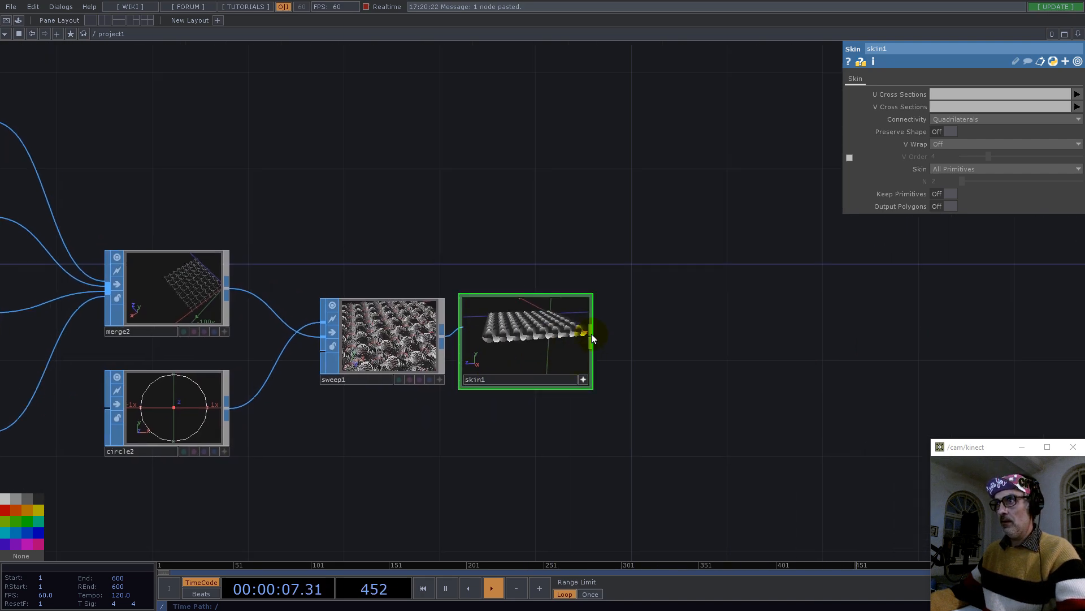
{"action": "right_click", "coordinate": [592, 336]}
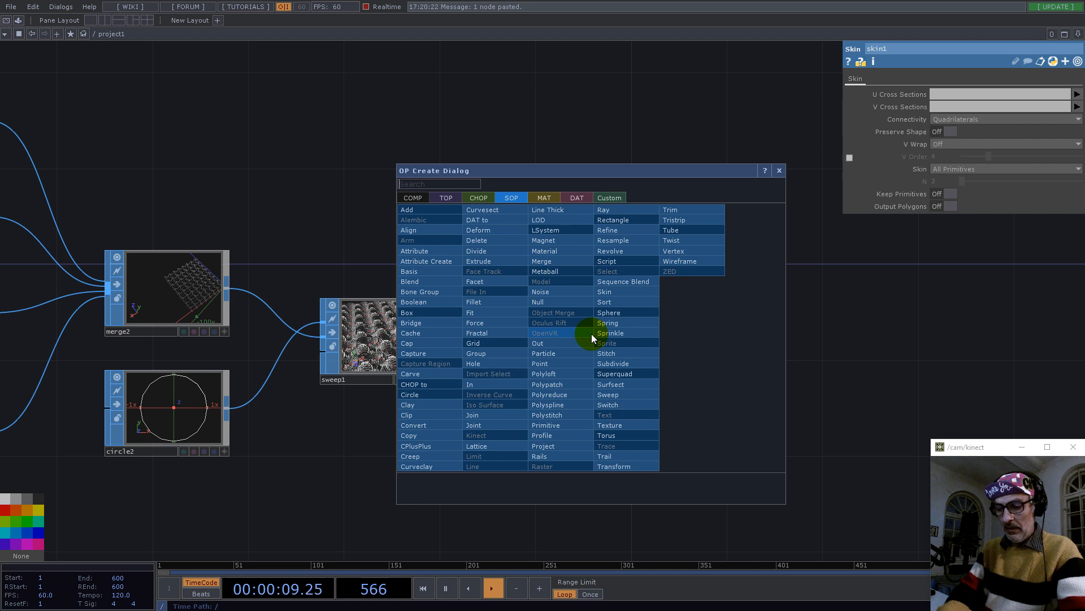
{"action": "type", "text": "f"}
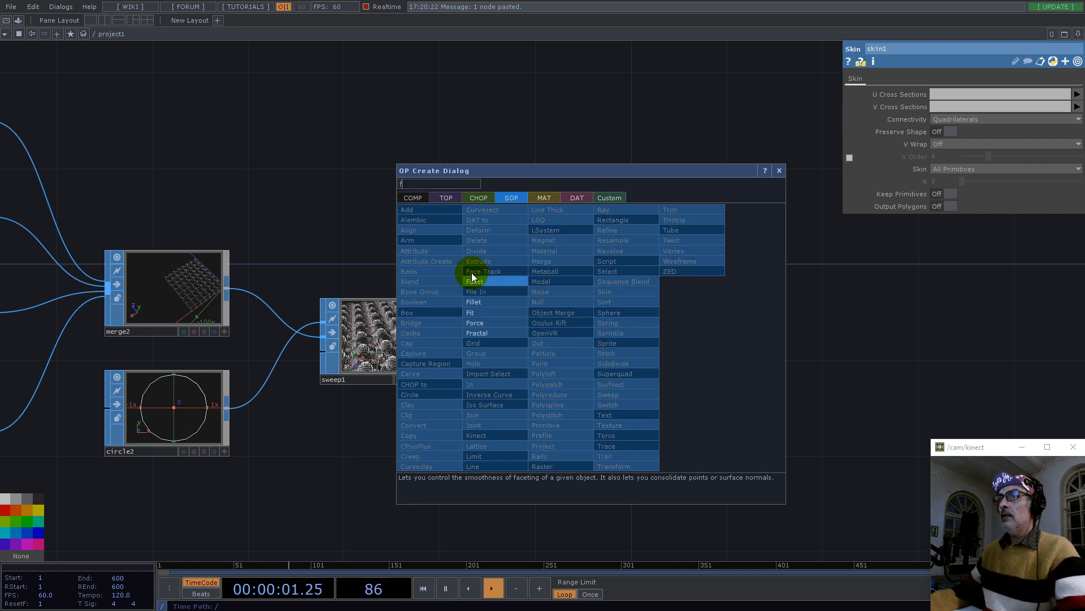
{"action": "left_click", "coordinate": [426, 260]}
{"action": "left_click", "coordinate": [655, 338]}
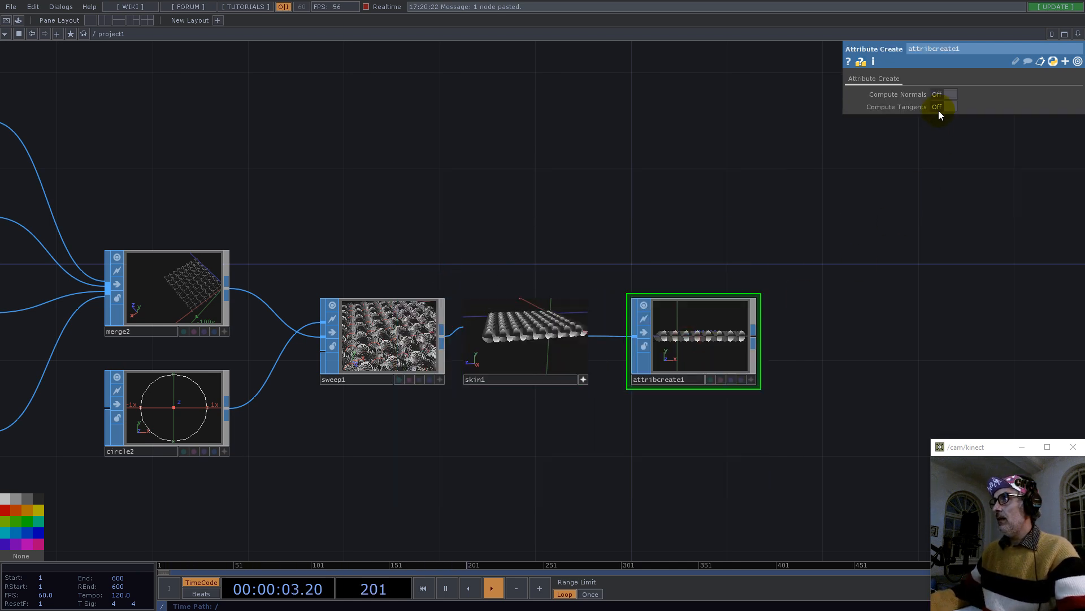
{"action": "left_click", "coordinate": [955, 95]}
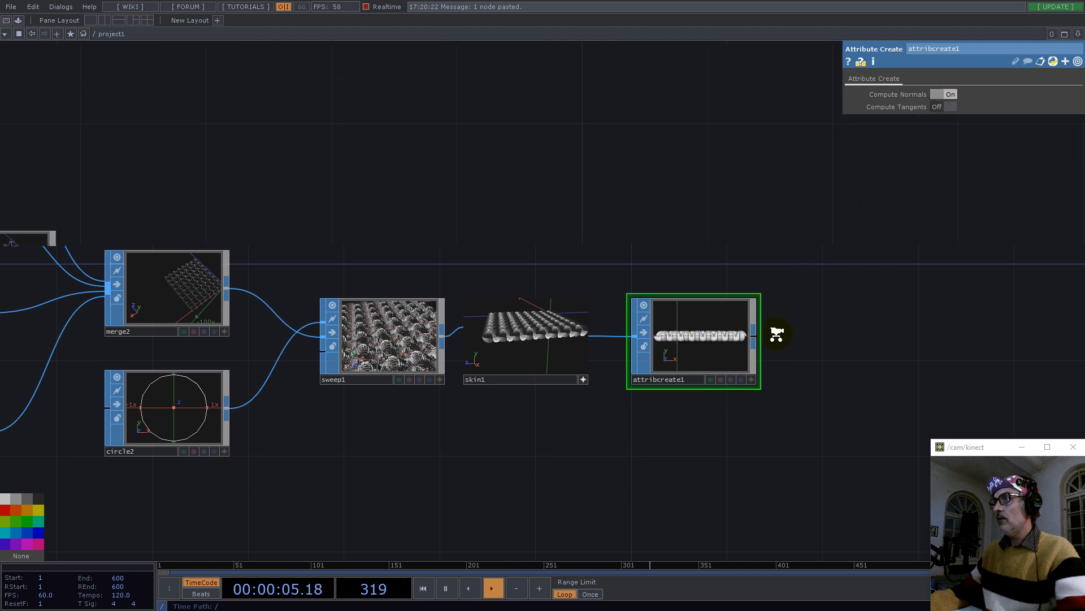
Examine the shaded woven surface of attribcreate1 from above and up close.
{"action": "scroll", "coordinate": [783, 331], "scroll_direction": "up", "scroll_amount": 5}
{"action": "left_click", "coordinate": [672, 554]}
{"action": "left_click_drag", "start_coordinate": [647, 511], "coordinate": [557, 405]}
{"action": "scroll", "coordinate": [511, 388], "scroll_direction": "up", "scroll_amount": 3}
{"action": "scroll", "coordinate": [752, 350], "scroll_direction": "down", "scroll_amount": 5}
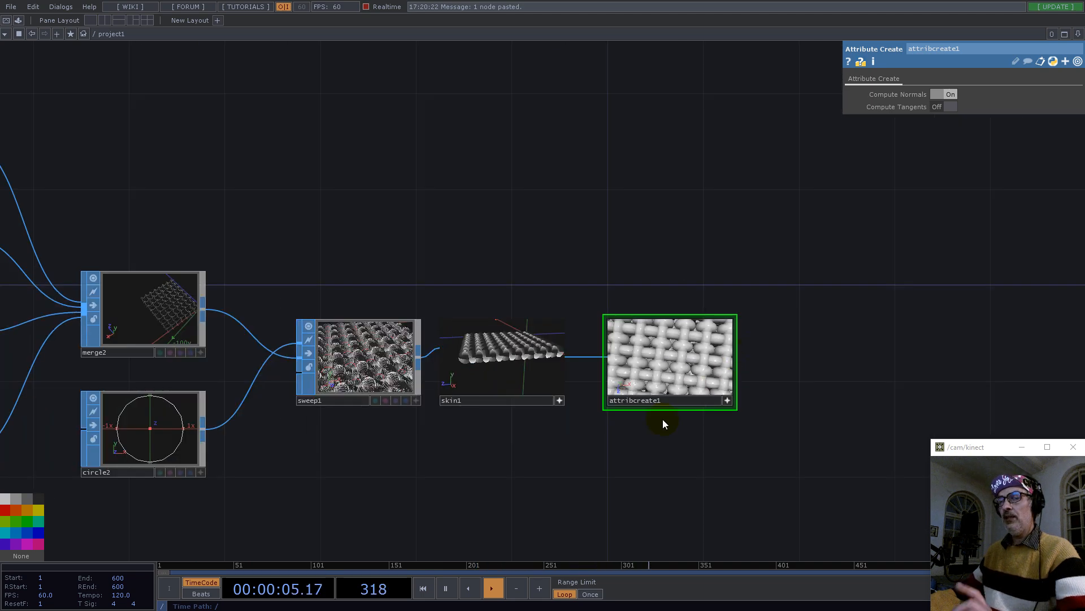
Move circle2, sweep1, skin1 and attribcreate1 together to free space below merge2.
{"action": "left_click_drag", "start_coordinate": [378, 500], "coordinate": [697, 432]}
{"action": "scroll", "coordinate": [699, 429], "scroll_direction": "down", "scroll_amount": 3}
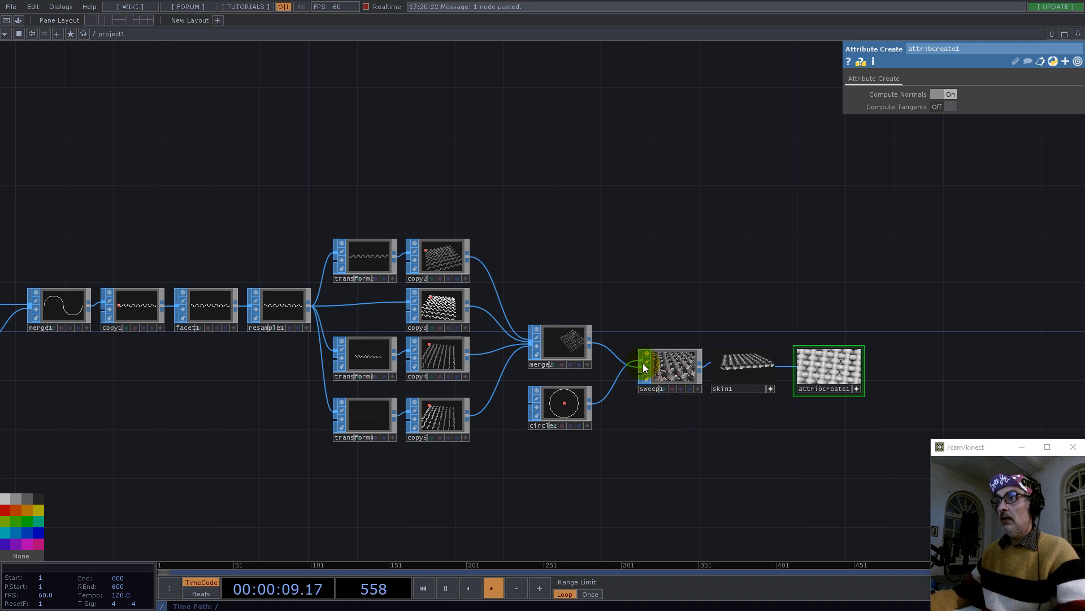
{"action": "left_click_drag", "start_coordinate": [584, 433], "coordinate": [608, 457]}
{"action": "left_click_drag", "start_coordinate": [659, 395], "coordinate": [620, 428]}
{"action": "key", "text": "ctrl+c"}
{"action": "left_click_drag", "start_coordinate": [654, 368], "coordinate": [519, 502]}
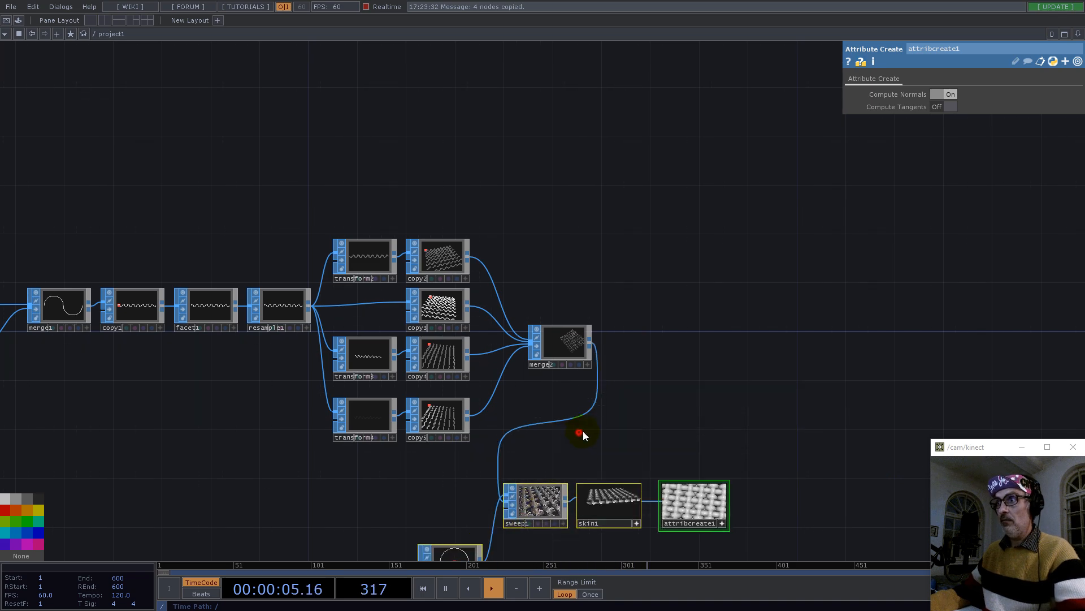
{"action": "left_click_drag", "start_coordinate": [582, 431], "coordinate": [899, 259]}
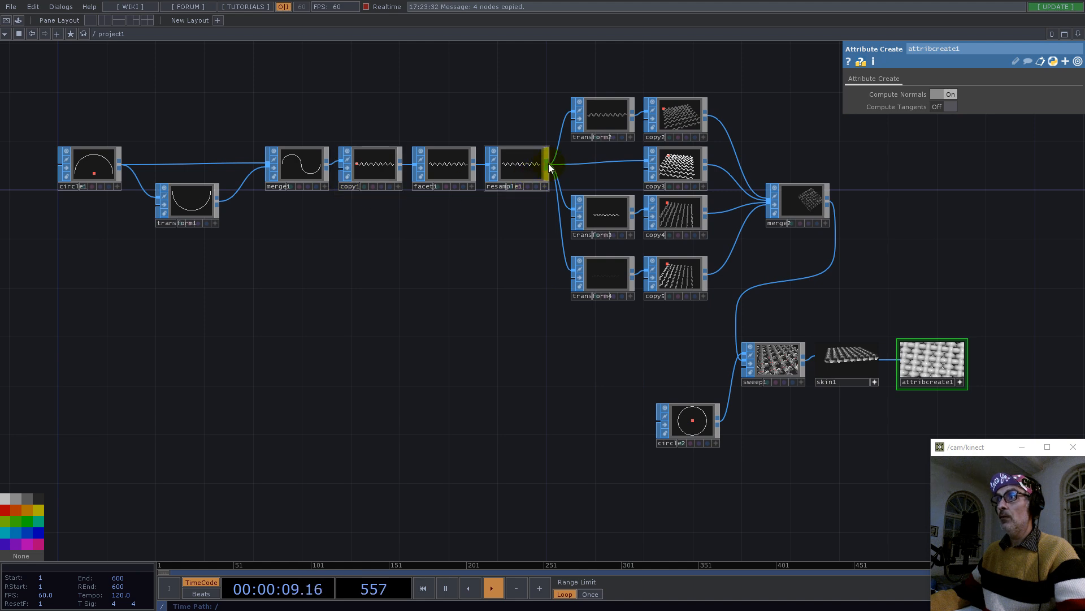
Connect resample1 to sweep1's backbone input in place of merge2, and group the sweep nodes beneath resample1, apart from the transform branches.
{"action": "left_click", "coordinate": [736, 317]}
{"action": "mouse_move", "coordinate": [69, 100]}
{"action": "right_mouse_down"}
{"action": "mouse_move", "coordinate": [486, 226]}
{"action": "mouse_move", "coordinate": [509, 217]}
{"action": "right_mouse_up"}
{"action": "left_click_drag", "start_coordinate": [515, 182], "coordinate": [323, 197]}
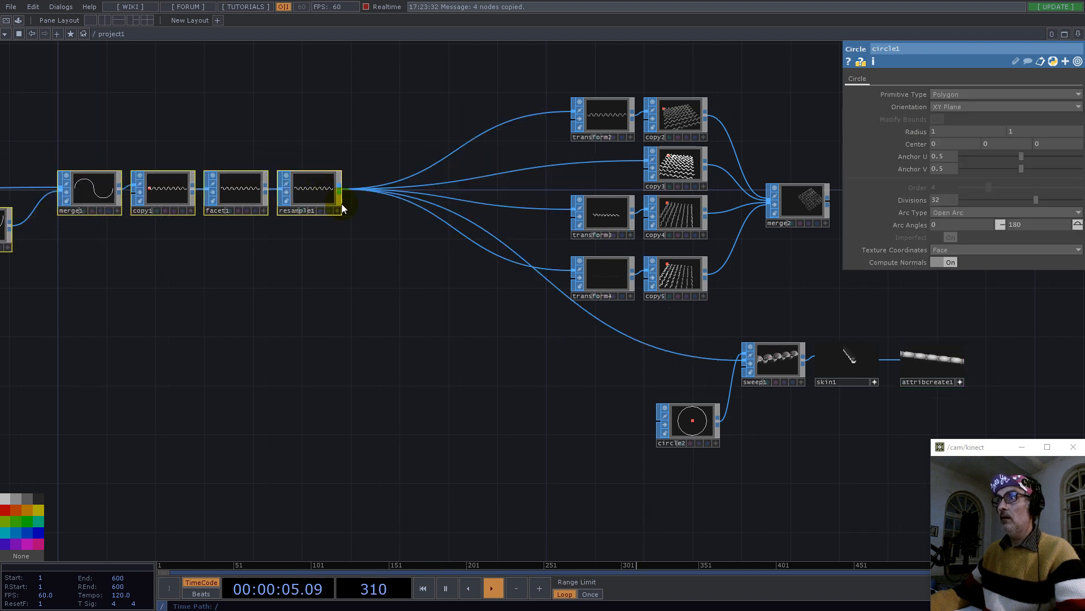
{"action": "right_click_drag", "start_coordinate": [644, 339], "coordinate": [939, 446]}
{"action": "left_click_drag", "start_coordinate": [771, 366], "coordinate": [305, 271]}
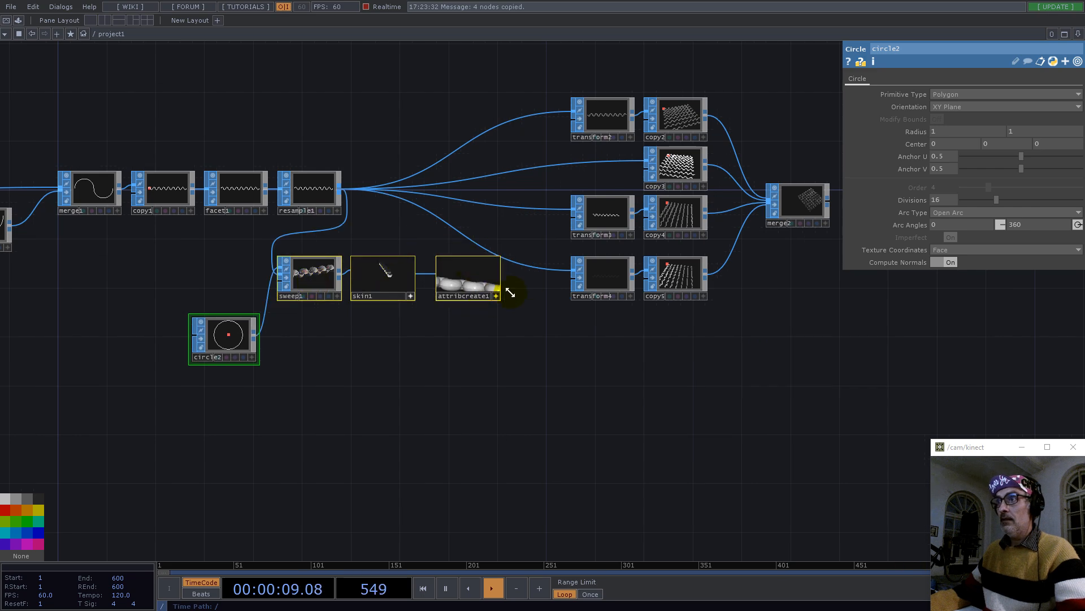
Inspect the single swept thread in attribcreate1's viewer.
{"action": "scroll", "coordinate": [503, 299], "scroll_direction": "up", "scroll_amount": 5}
{"action": "left_click_drag", "start_coordinate": [502, 321], "coordinate": [589, 401]}
{"action": "left_click_drag", "start_coordinate": [452, 390], "coordinate": [443, 358]}
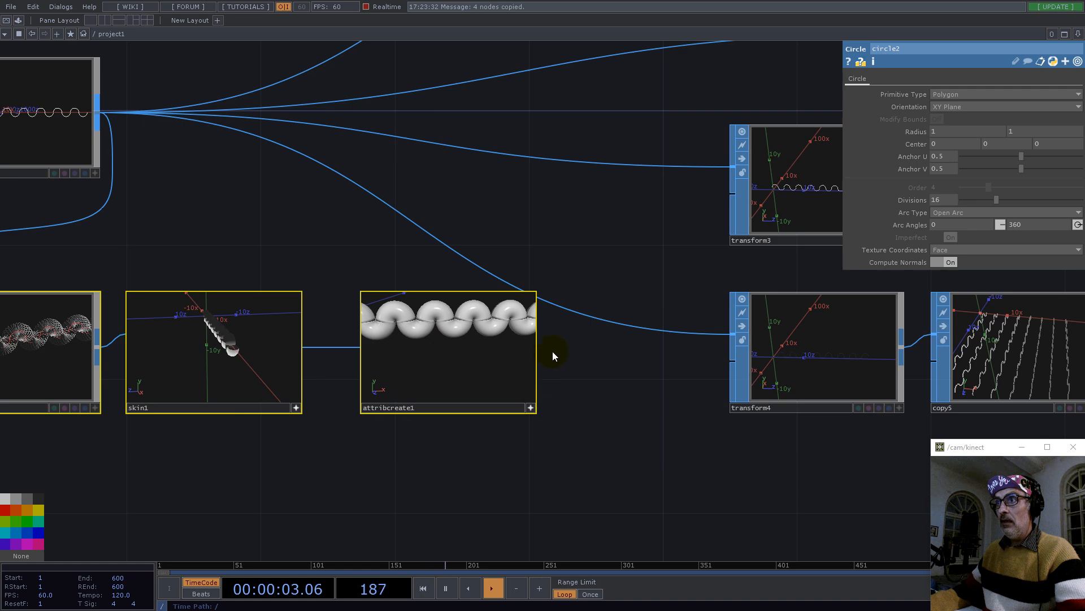
{"action": "scroll", "coordinate": [552, 355], "scroll_direction": "up", "scroll_amount": 5}
{"action": "scroll", "coordinate": [553, 354], "scroll_direction": "down", "scroll_amount": 8}
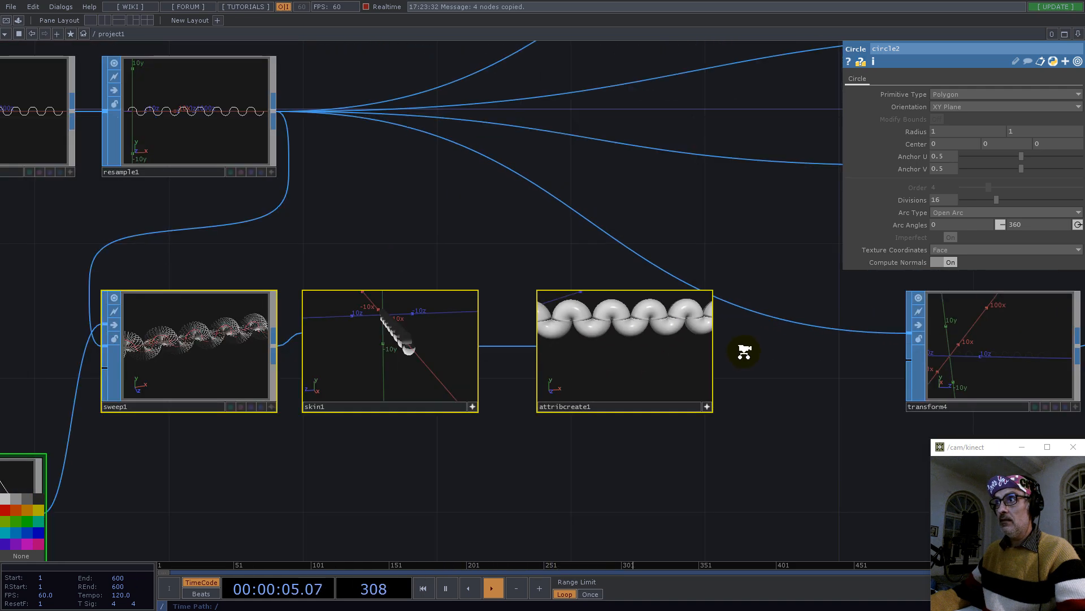
Set both radius values of circle2 to 0.5.
{"action": "left_click", "coordinate": [337, 432]}
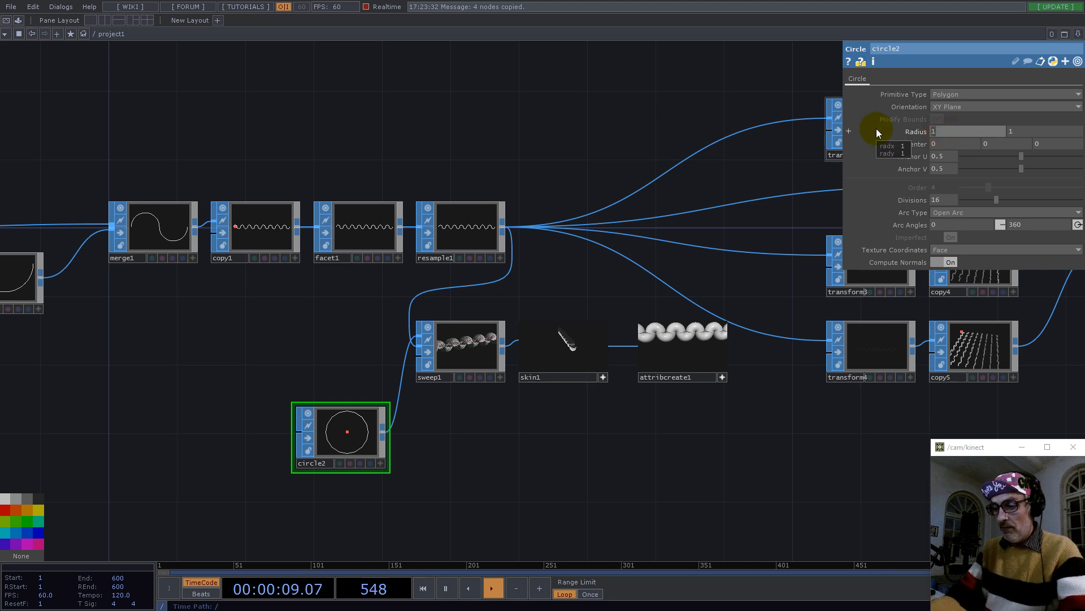
{"action": "type", "text": "0.5"}
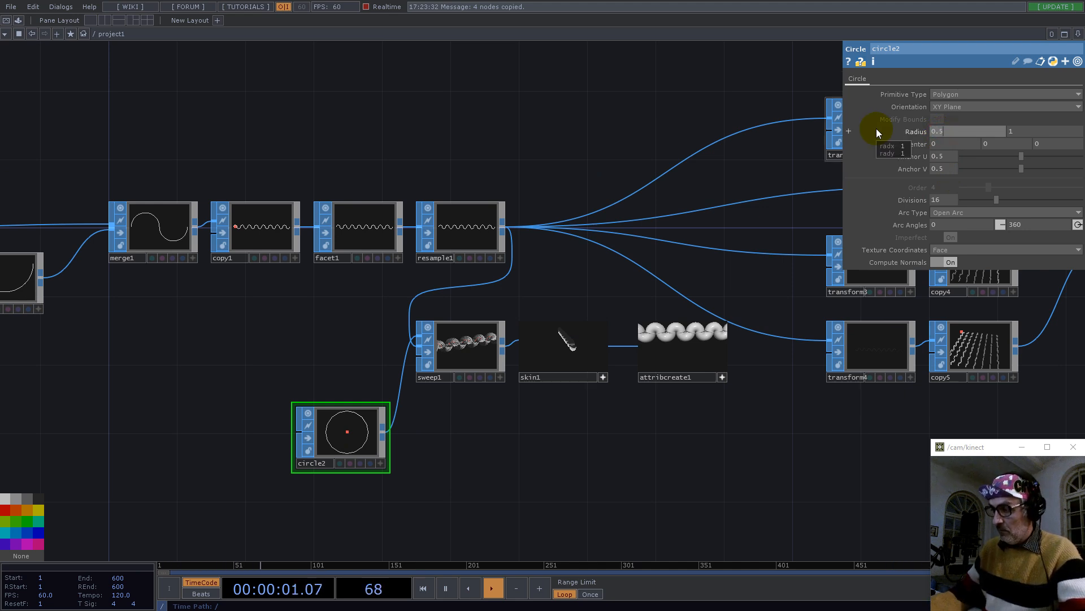
{"action": "key", "text": "Return"}
{"action": "left_click", "coordinate": [1013, 131]}
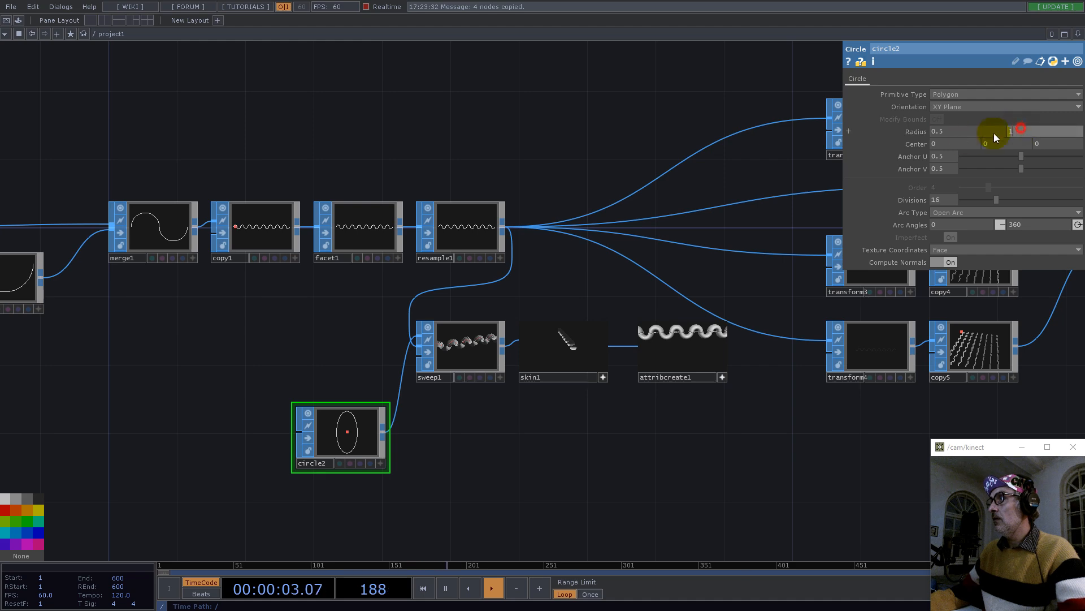
{"action": "type", "text": "0.5"}
{"action": "key", "text": "Return"}
Examine the thinner thread's bends and joins up close in attribcreate1.
{"action": "scroll", "coordinate": [763, 339], "scroll_direction": "up", "scroll_amount": 5}
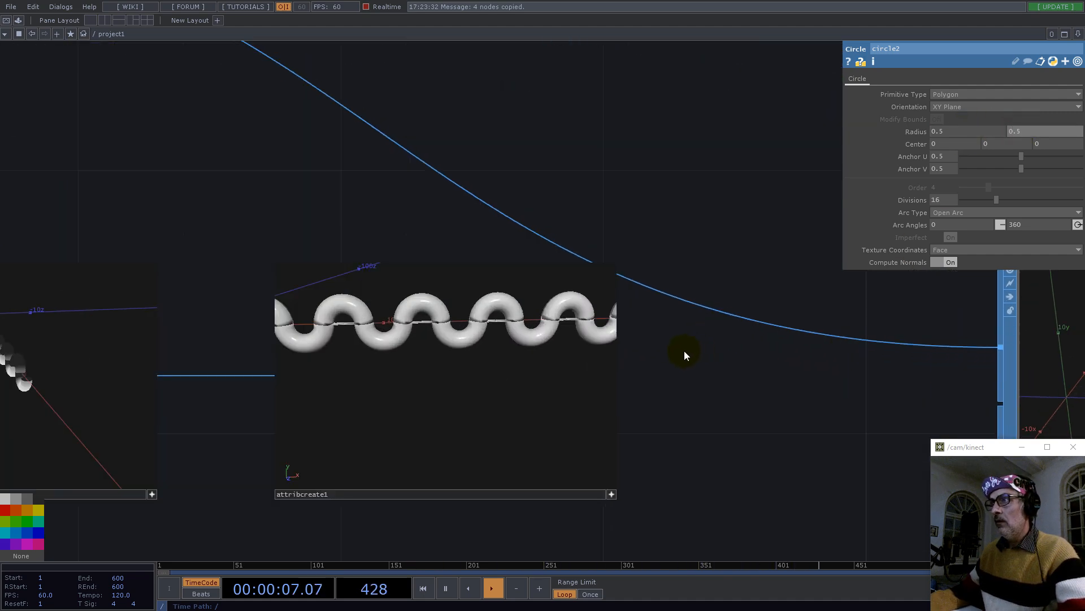
{"action": "scroll", "coordinate": [404, 323], "scroll_direction": "up", "scroll_amount": 3}
{"action": "scroll", "coordinate": [470, 328], "scroll_direction": "up", "scroll_amount": 5}
{"action": "left_click_drag", "start_coordinate": [487, 327], "coordinate": [473, 372]}
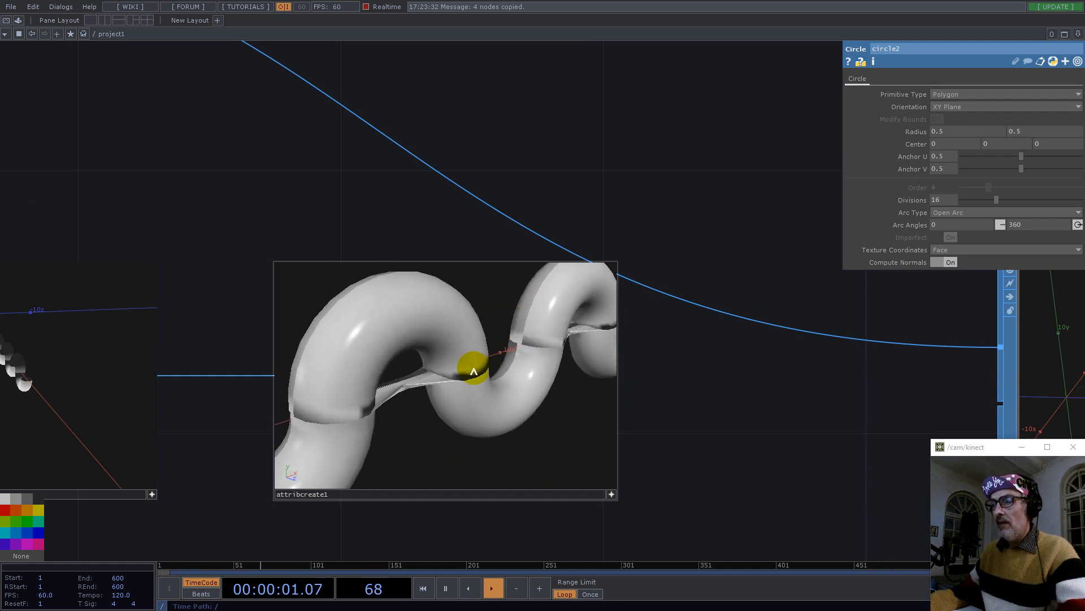
{"action": "scroll", "coordinate": [679, 353], "scroll_direction": "down", "scroll_amount": 10}
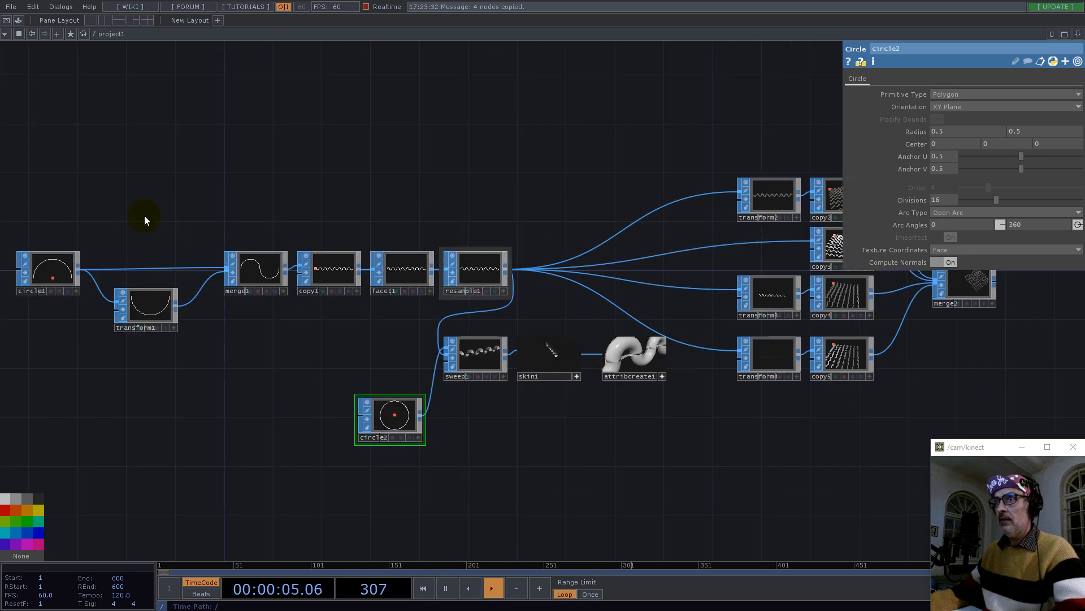
Move the whole chain from circle1 through attribcreate1 farther away from the transform and copy nodes.
{"action": "left_click_drag", "start_coordinate": [36, 190], "coordinate": [645, 460]}
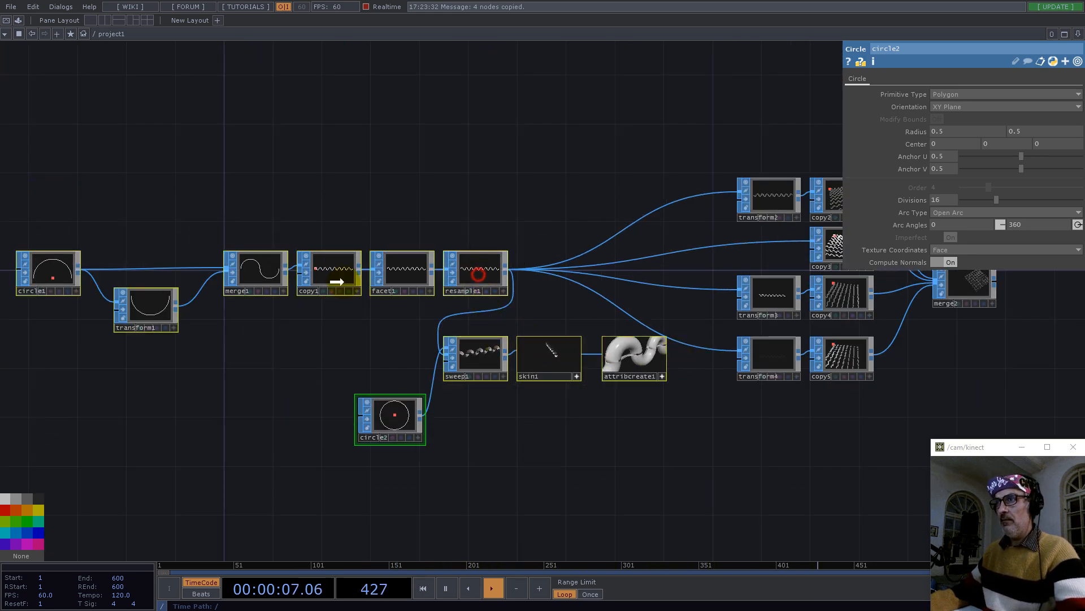
{"action": "left_click_drag", "start_coordinate": [478, 274], "coordinate": [294, 284]}
{"action": "left_click", "coordinate": [578, 365]}
Connect attribcreate1 to transform2, copy3, transform3 and transform4, replacing resample1, and align the sweep group between resample1 and those branches.
{"action": "scroll", "coordinate": [491, 363], "scroll_direction": "up", "scroll_amount": 6}
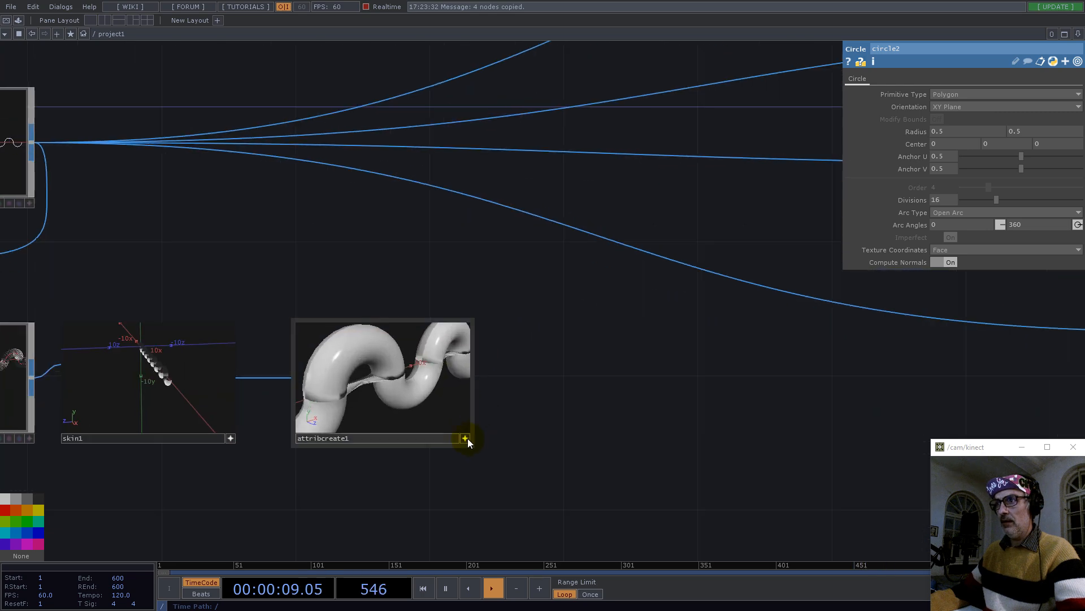
{"action": "scroll", "coordinate": [500, 400], "scroll_direction": "down", "scroll_amount": 5}
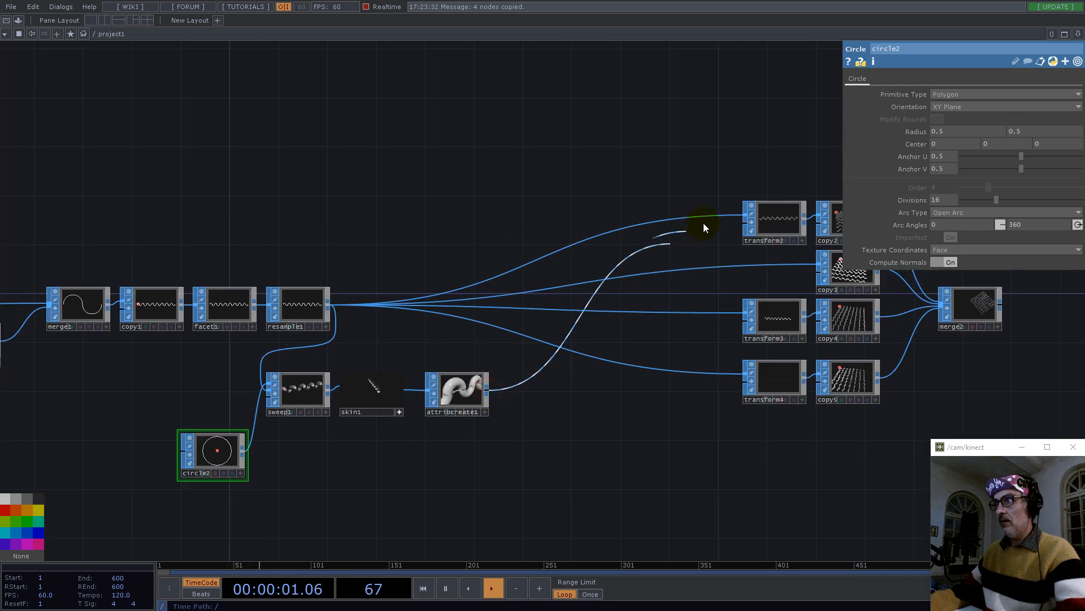
{"action": "left_click", "coordinate": [714, 213]}
{"action": "left_click", "coordinate": [488, 390]}
{"action": "left_click", "coordinate": [710, 268]}
{"action": "left_click", "coordinate": [488, 389]}
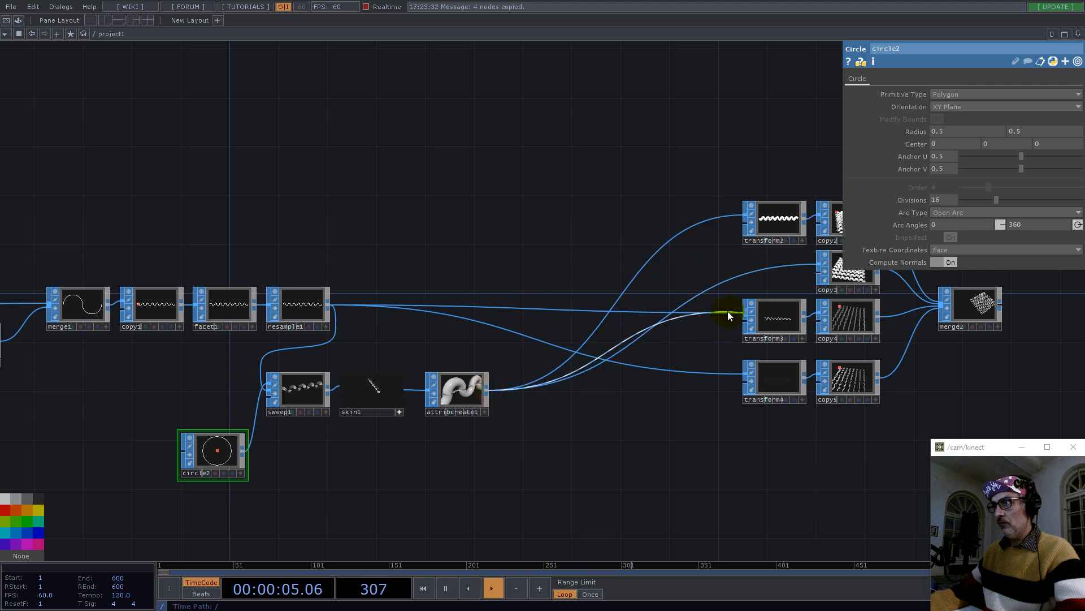
{"action": "left_click", "coordinate": [728, 311]}
{"action": "left_click", "coordinate": [487, 389]}
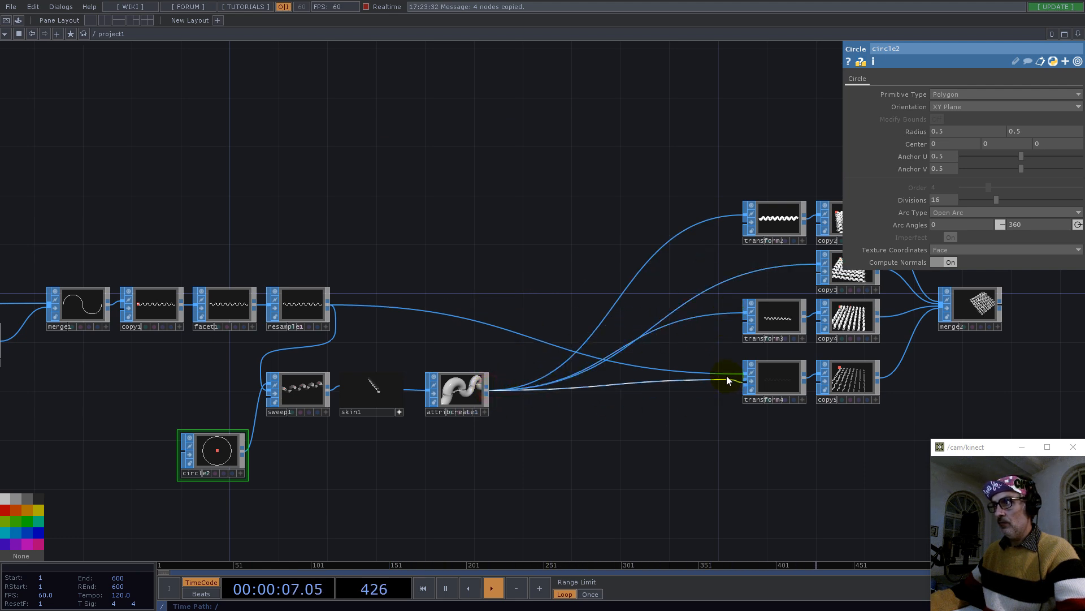
{"action": "left_click", "coordinate": [724, 375]}
{"action": "left_click_drag", "start_coordinate": [553, 466], "coordinate": [411, 323]}
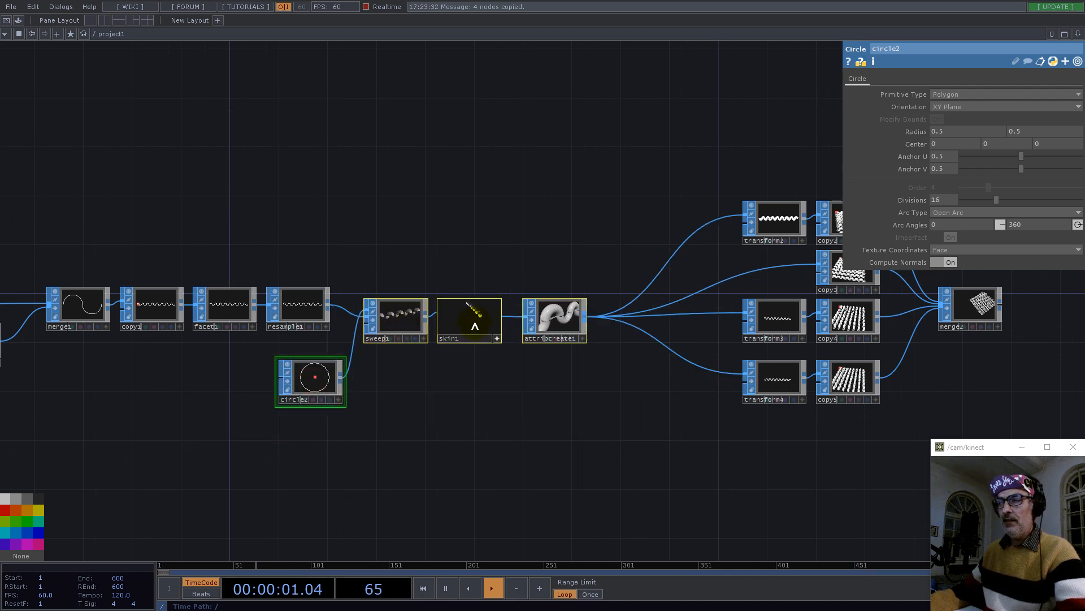
Set skin1 to skin groups of N primitives instead of all primitives.
{"action": "scroll", "coordinate": [466, 273], "scroll_direction": "up", "scroll_amount": 5}
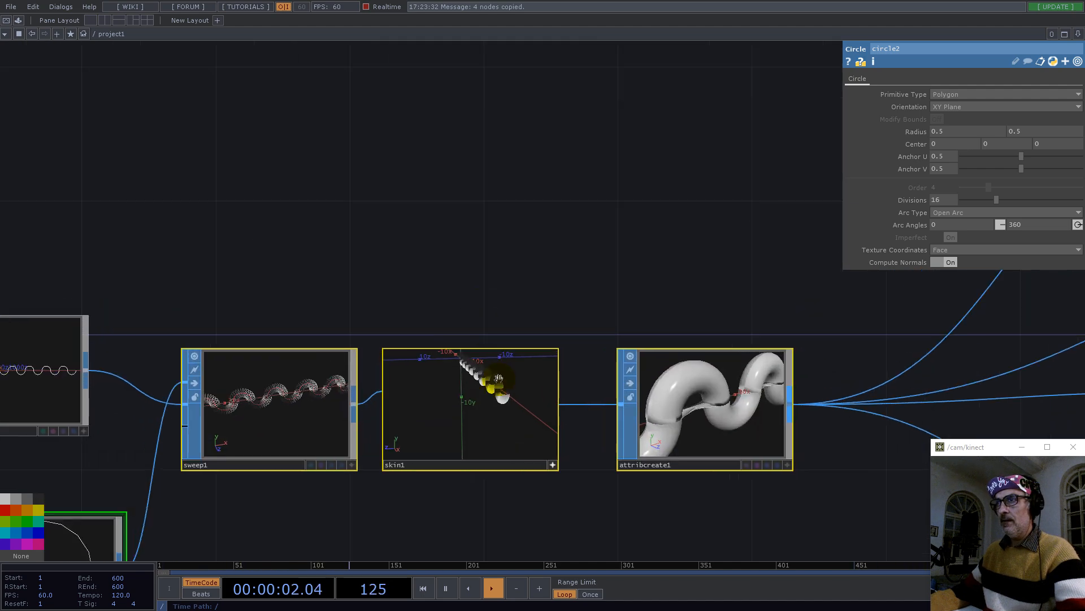
{"action": "left_click", "coordinate": [553, 465]}
{"action": "left_click", "coordinate": [507, 424]}
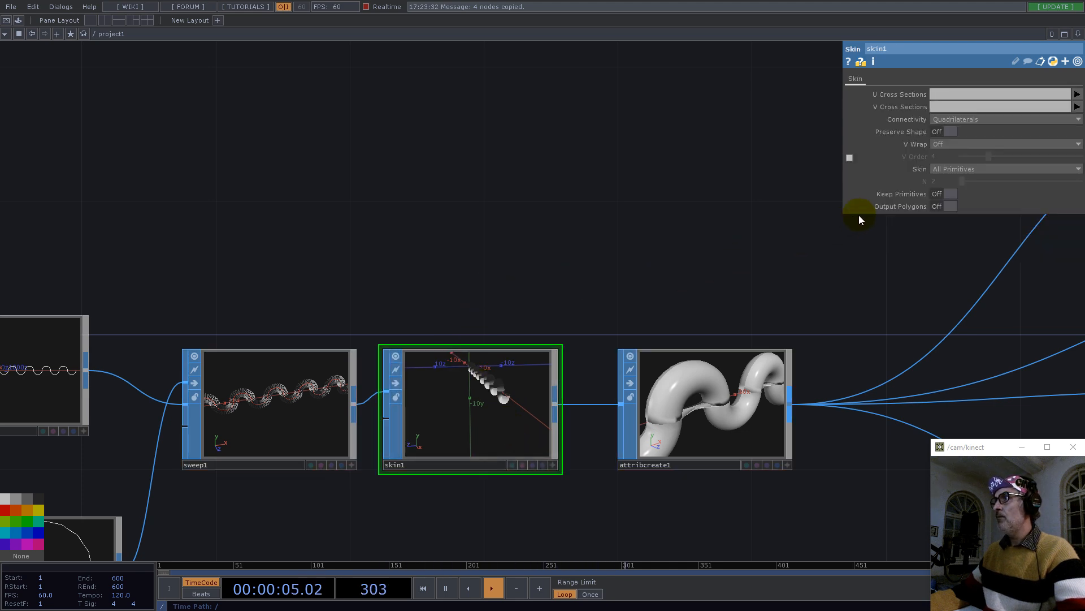
{"action": "left_click", "coordinate": [955, 169]}
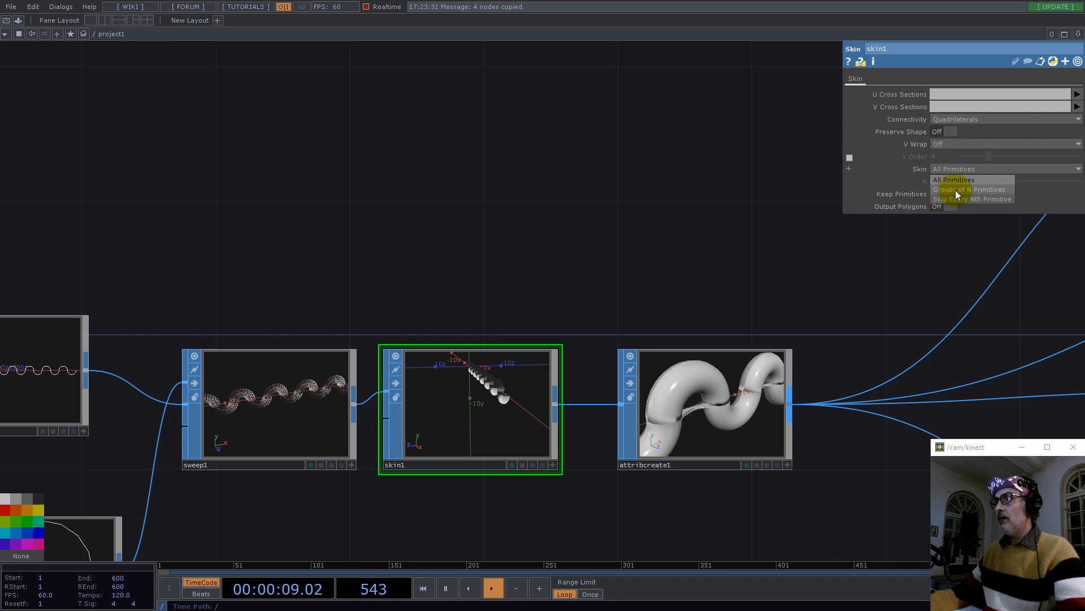
{"action": "left_click", "coordinate": [973, 190]}
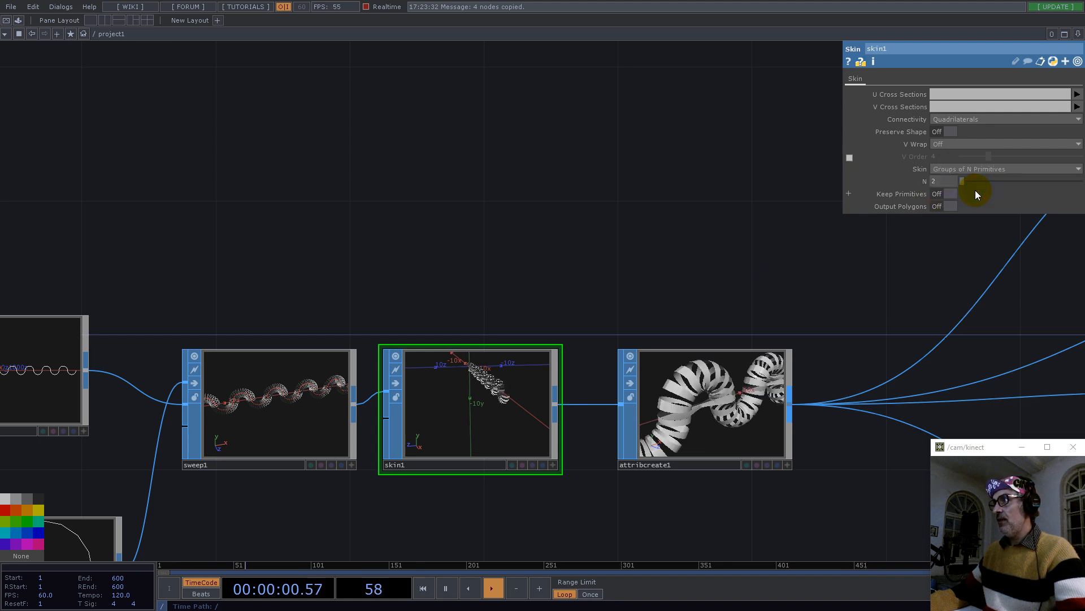
{"action": "left_click_drag", "start_coordinate": [432, 283], "coordinate": [616, 240]}
{"action": "scroll", "coordinate": [900, 366], "scroll_direction": "up", "scroll_amount": 5}
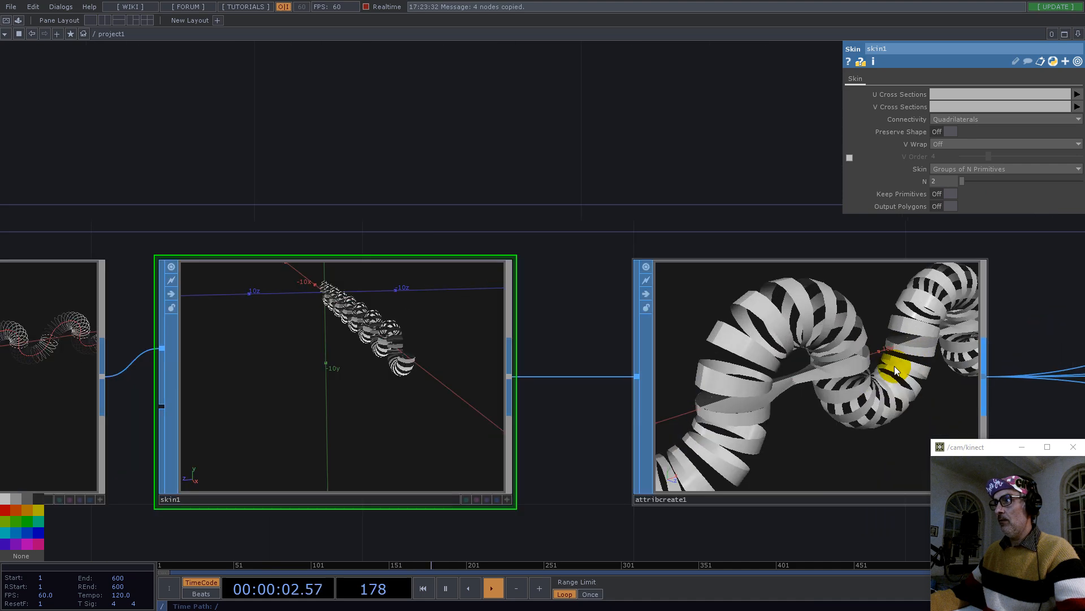
{"action": "scroll", "coordinate": [792, 358], "scroll_direction": "down", "scroll_amount": 5}
Link skin1's N to the segment count of resample1 with the expression op('resample1').par.segs+1.
{"action": "left_click_drag", "start_coordinate": [490, 202], "coordinate": [618, 188]}
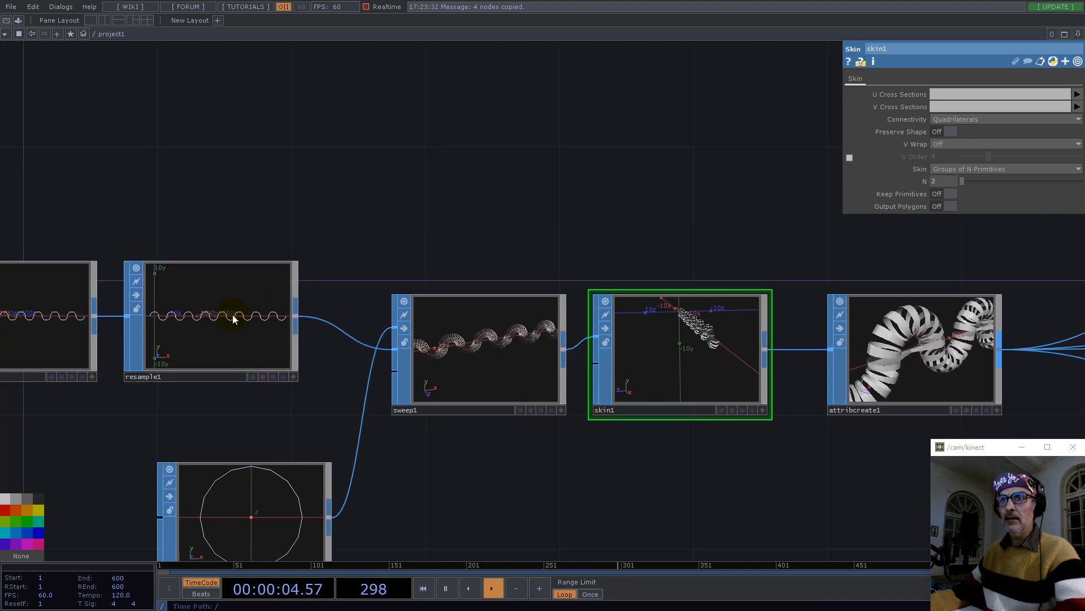
{"action": "left_click", "coordinate": [232, 314]}
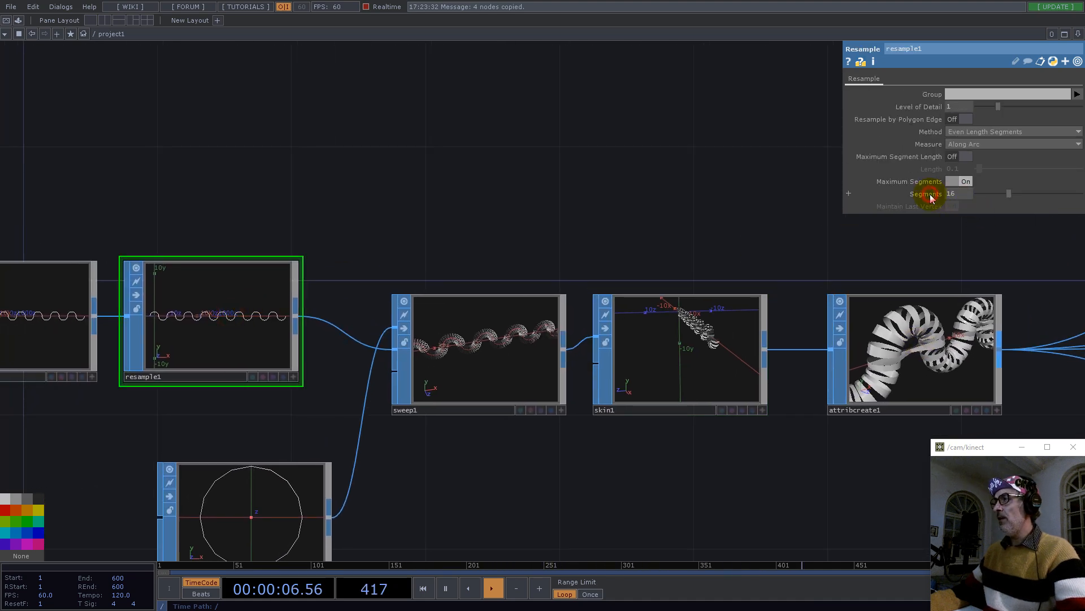
{"action": "left_click", "coordinate": [683, 318]}
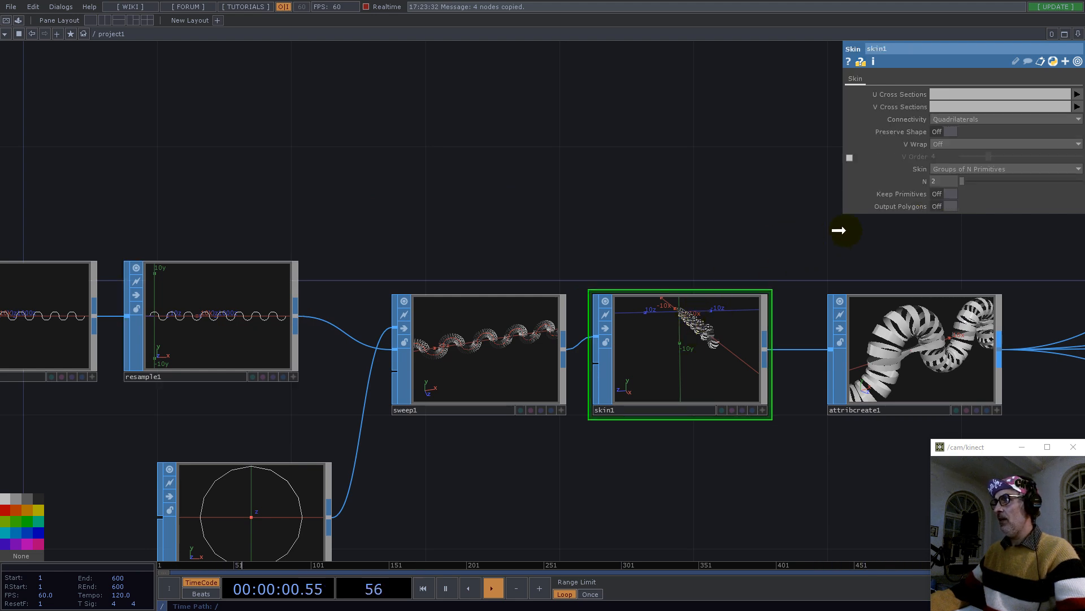
{"action": "left_click_drag", "start_coordinate": [925, 195], "coordinate": [946, 181]}
{"action": "left_click", "coordinate": [951, 181]}
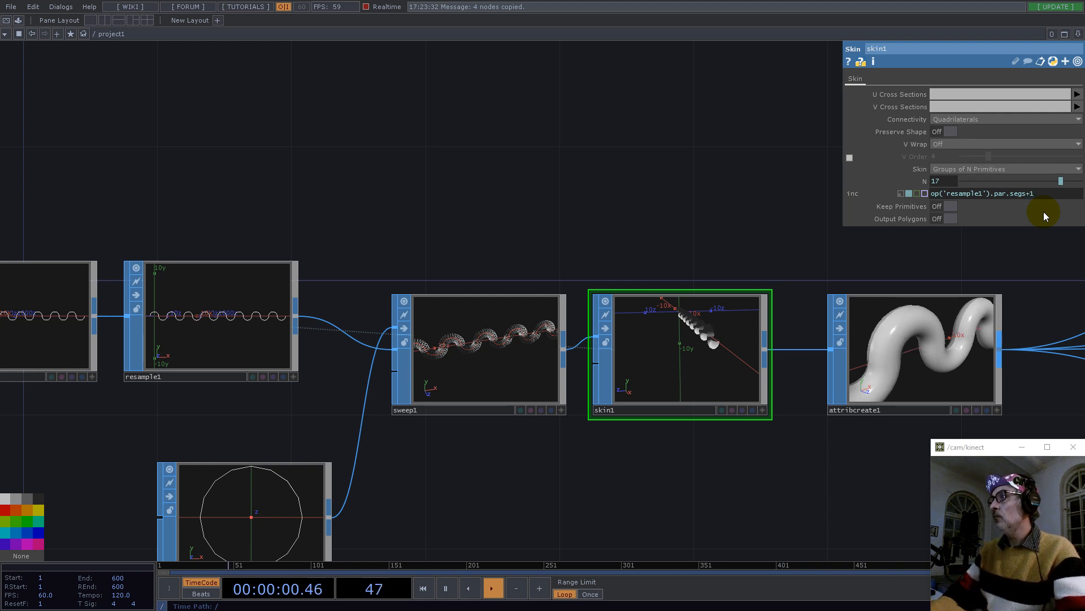
Examine the skinned thread in attribcreate1 from the side for clean bends and joins.
{"action": "left_click_drag", "start_coordinate": [694, 269], "coordinate": [402, 268]}
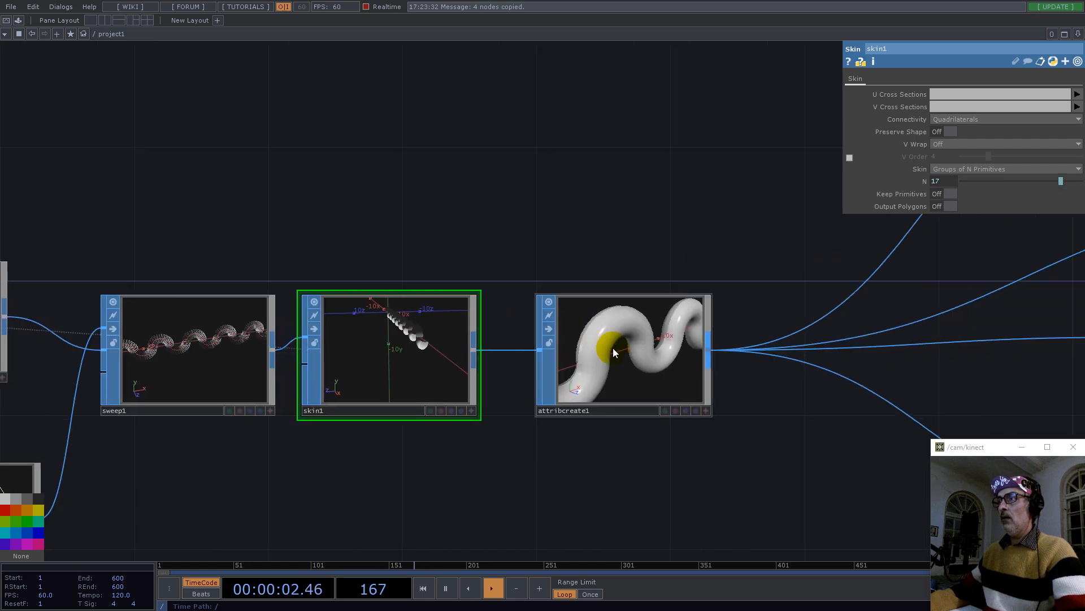
{"action": "scroll", "coordinate": [610, 348], "scroll_direction": "up", "scroll_amount": 4}
{"action": "left_click", "coordinate": [799, 477]}
{"action": "left_click_drag", "start_coordinate": [746, 407], "coordinate": [562, 431]}
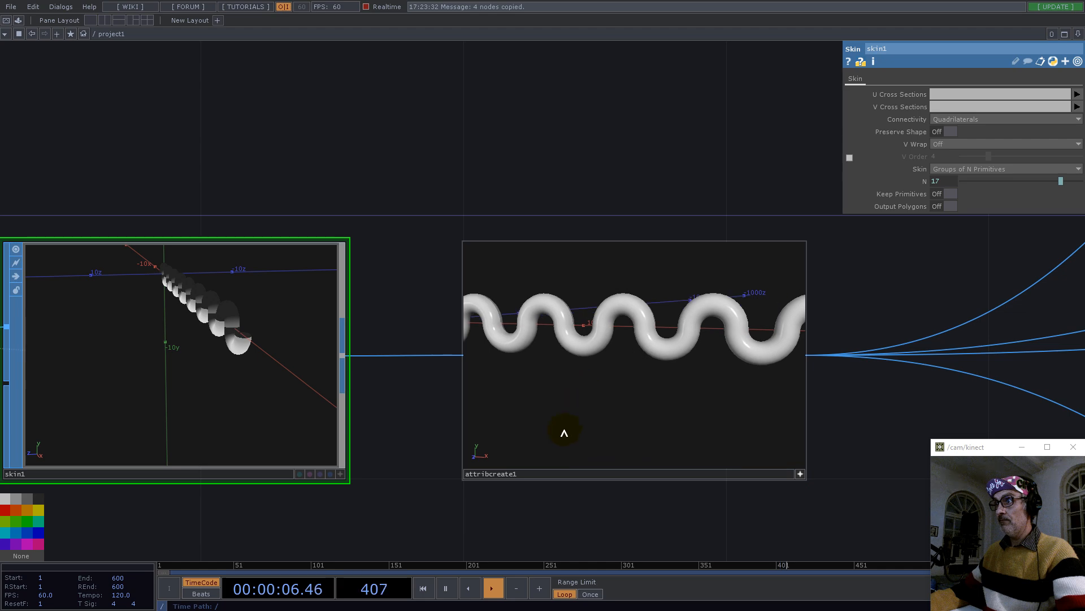
{"action": "left_click", "coordinate": [799, 474]}
{"action": "scroll", "coordinate": [444, 209], "scroll_direction": "down", "scroll_amount": 10}
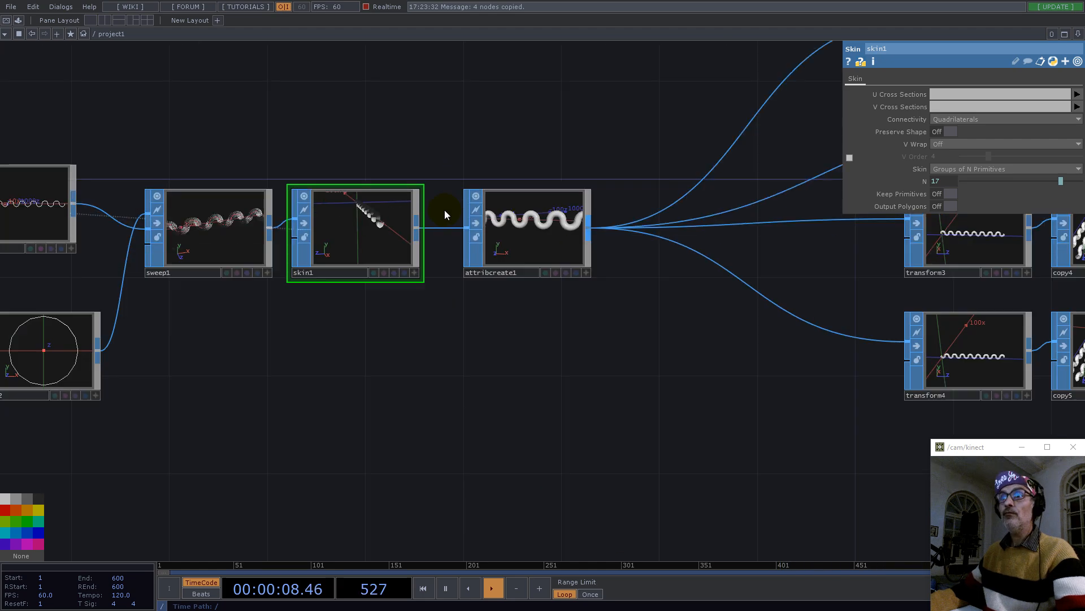
Move all the transform and copy nodes together with merge2 closer to attribcreate1.
{"action": "left_click_drag", "start_coordinate": [291, 382], "coordinate": [173, 405]}
{"action": "scroll", "coordinate": [392, 242], "scroll_direction": "up", "scroll_amount": 2}
{"action": "right_click_drag", "start_coordinate": [337, 130], "coordinate": [641, 383]}
{"action": "left_click_drag", "start_coordinate": [473, 287], "coordinate": [403, 308]}
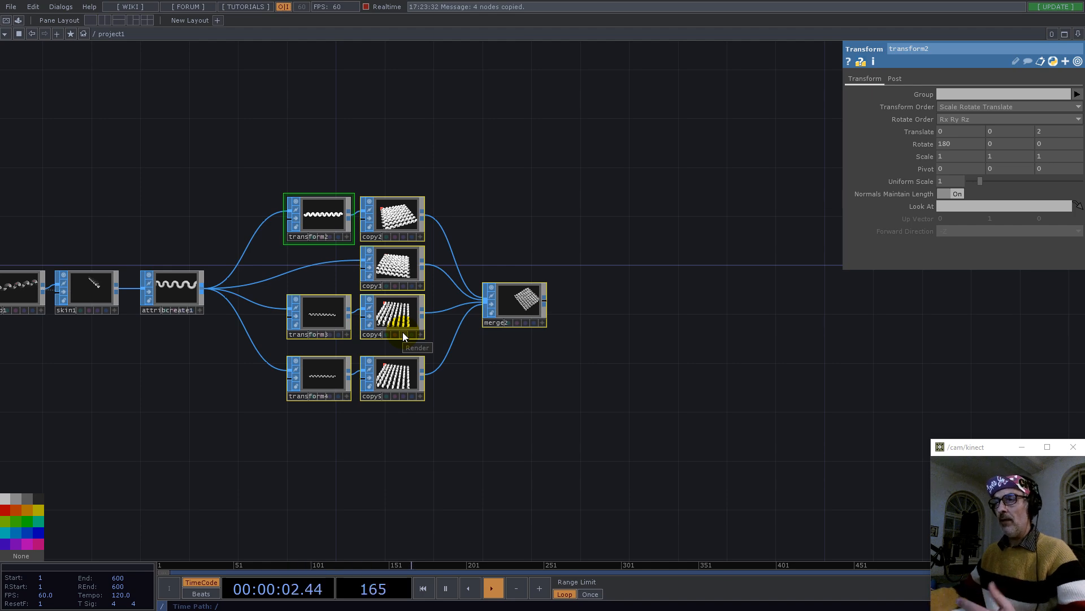
Examine how the crossing threads intersect in merge2 and compare the transform2, copy2 and copy3 branches.
{"action": "scroll", "coordinate": [549, 297], "scroll_direction": "up", "scroll_amount": 6}
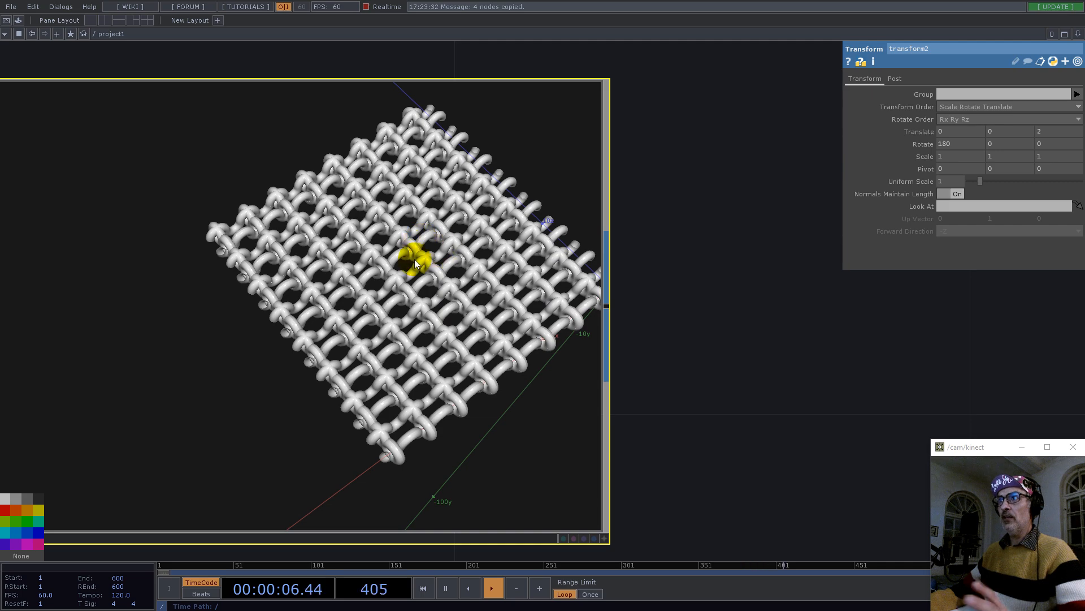
{"action": "scroll", "coordinate": [760, 279], "scroll_direction": "down", "scroll_amount": 6}
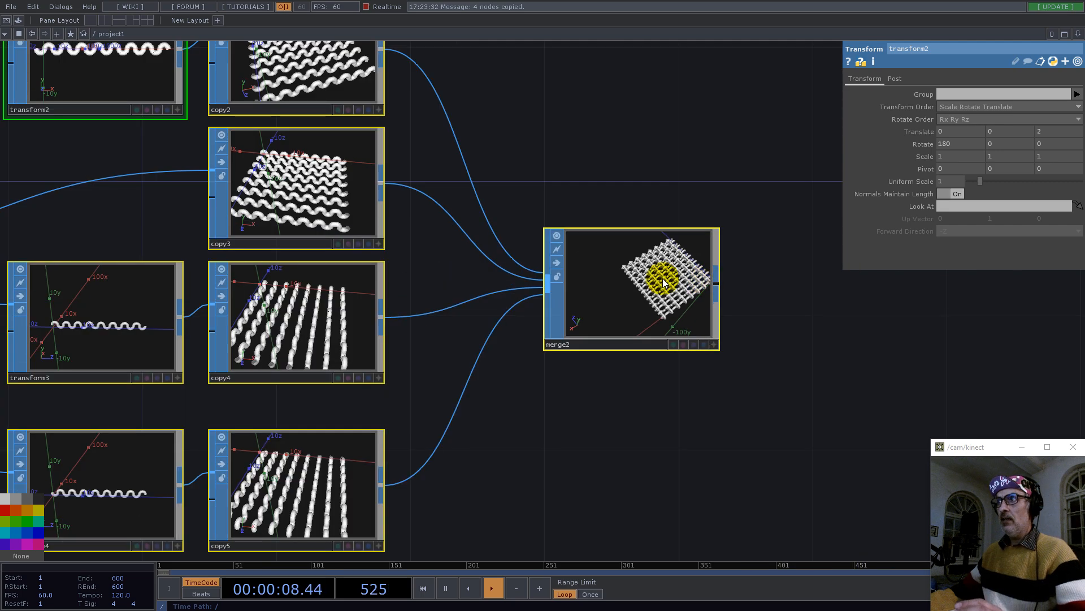
{"action": "scroll", "coordinate": [659, 295], "scroll_direction": "up", "scroll_amount": 8}
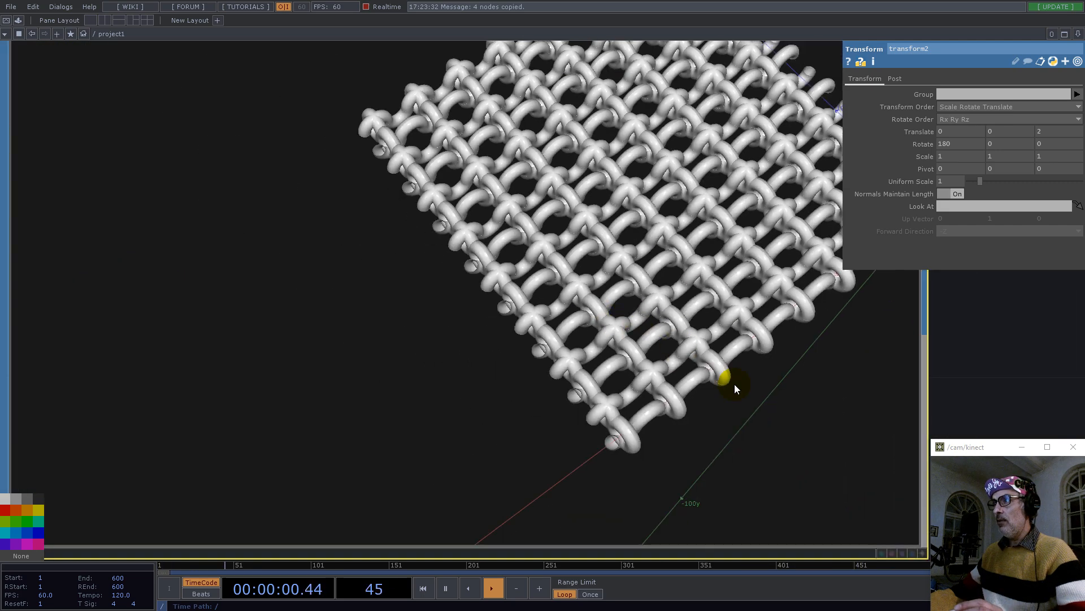
{"action": "scroll", "coordinate": [932, 367], "scroll_direction": "down", "scroll_amount": 8}
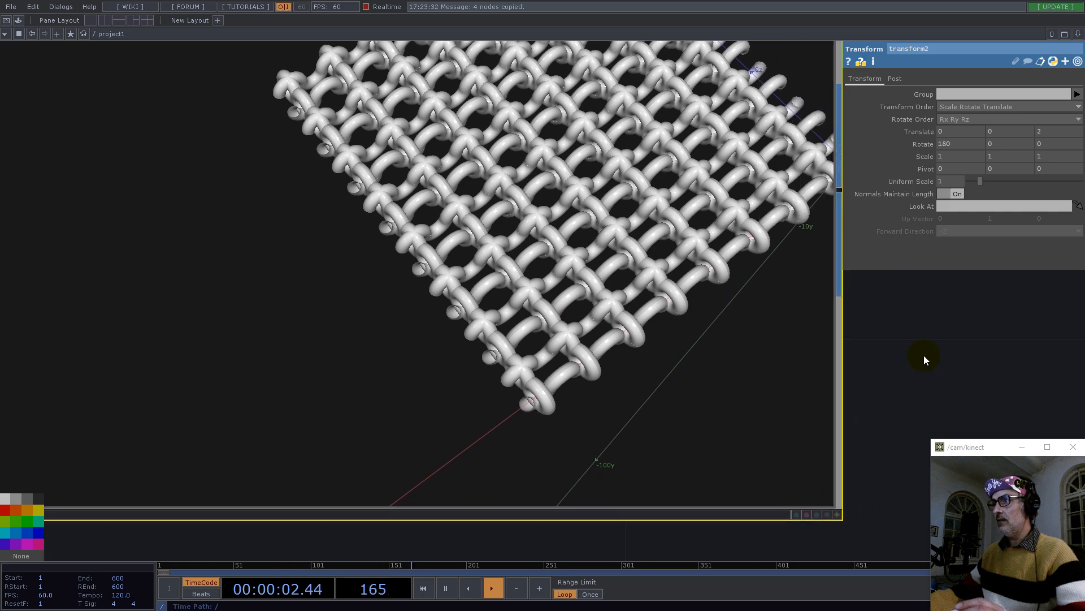
{"action": "scroll", "coordinate": [924, 355], "scroll_direction": "down", "scroll_amount": 5}
{"action": "scroll", "coordinate": [601, 271], "scroll_direction": "up", "scroll_amount": 7}
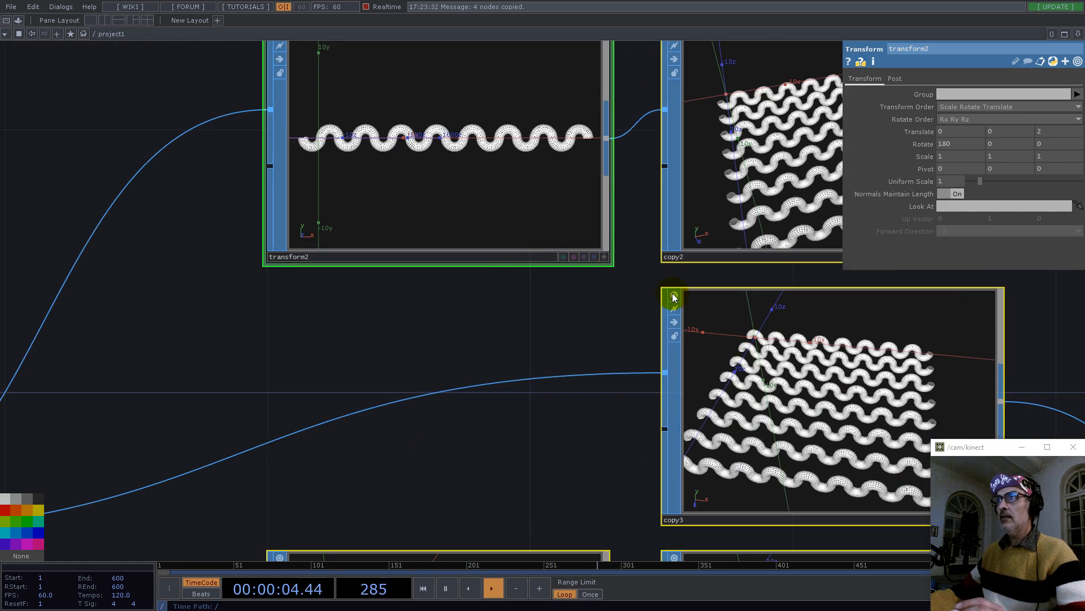
{"action": "left_click_drag", "start_coordinate": [540, 364], "coordinate": [327, 353]}
{"action": "scroll", "coordinate": [427, 331], "scroll_direction": "down", "scroll_amount": 7}
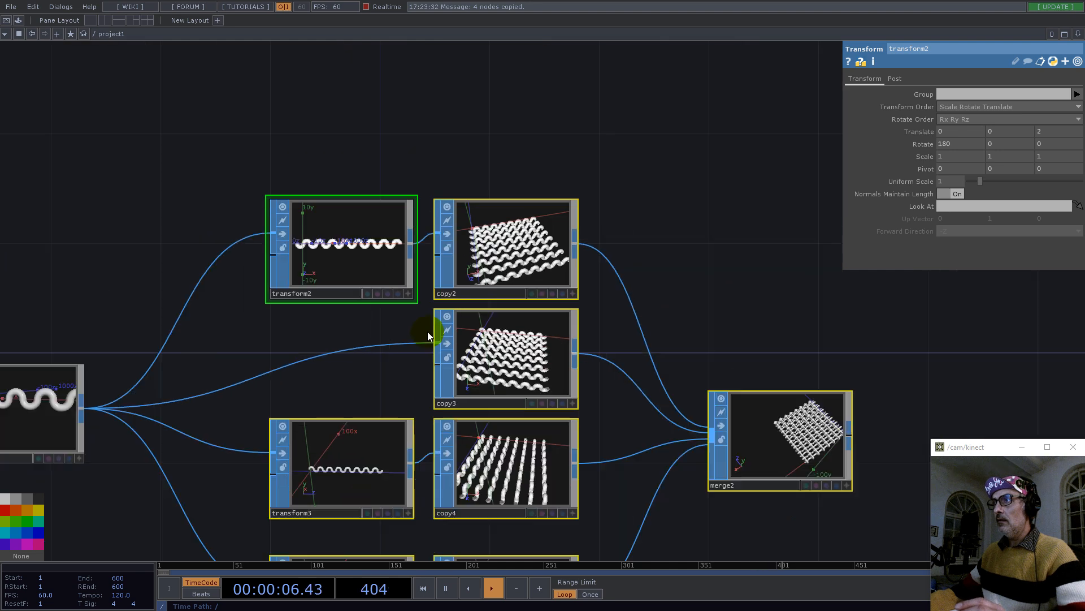
Disconnect copy4 and copy5 from merge2 and inspect the copy2 and copy3 rows alone.
{"action": "right_click", "coordinate": [568, 420]}
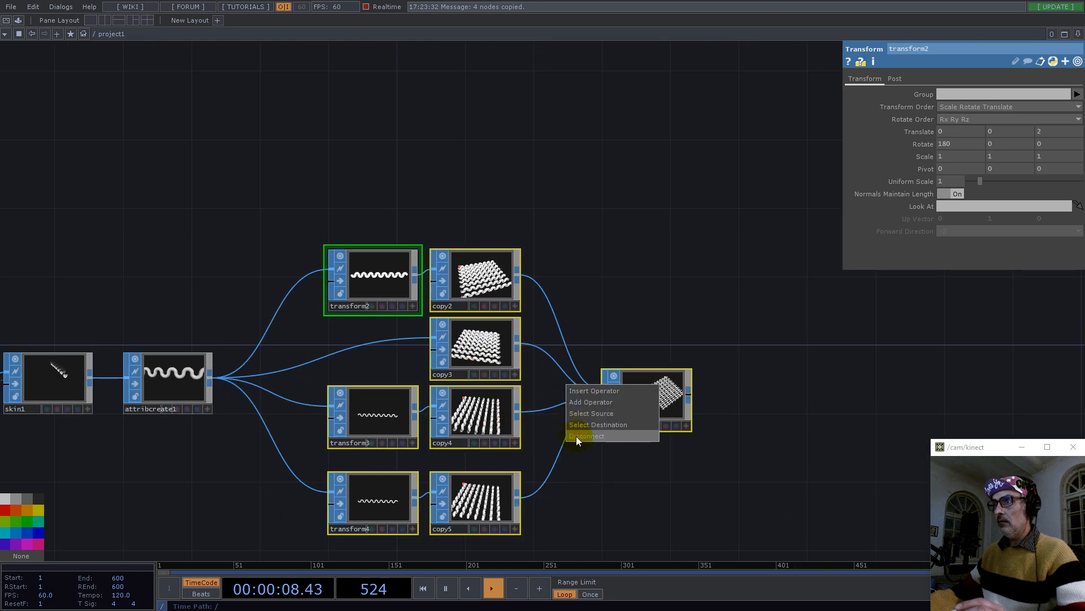
{"action": "right_click", "coordinate": [564, 433]}
{"action": "left_click", "coordinate": [577, 481]}
{"action": "left_click_drag", "start_coordinate": [640, 391], "coordinate": [651, 294]}
{"action": "left_click", "coordinate": [643, 382]}
{"action": "scroll", "coordinate": [651, 295], "scroll_direction": "up", "scroll_amount": 6}
{"action": "scroll", "coordinate": [693, 317], "scroll_direction": "up", "scroll_amount": 2}
{"action": "scroll", "coordinate": [693, 316], "scroll_direction": "up", "scroll_amount": 1}
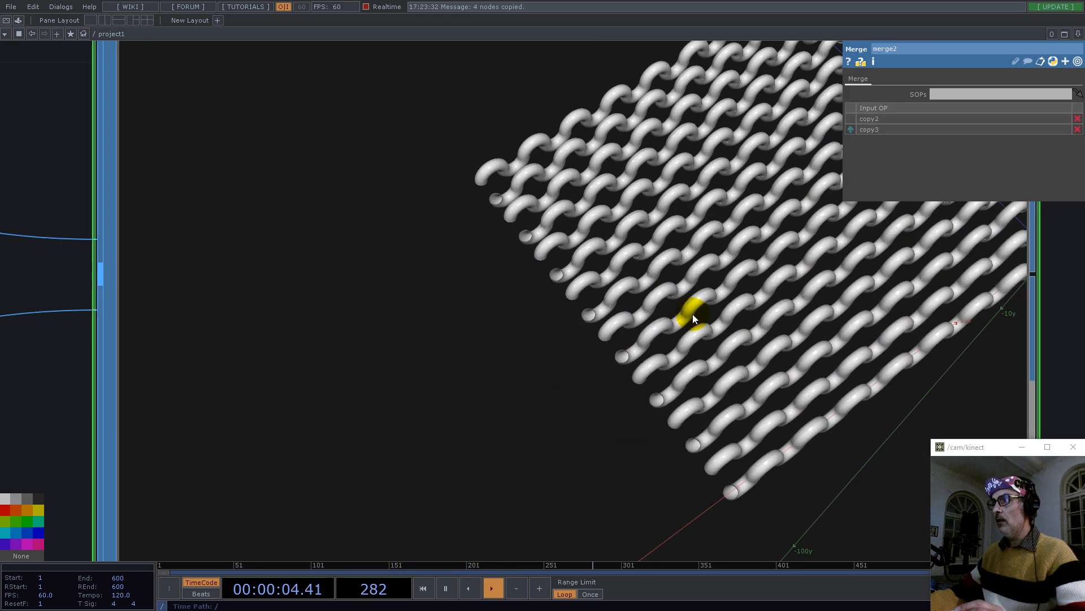
Replace copy2 and copy3 with copy4 and copy5 as merge2's inputs and inspect those rows.
{"action": "scroll", "coordinate": [693, 313], "scroll_direction": "down", "scroll_amount": 10}
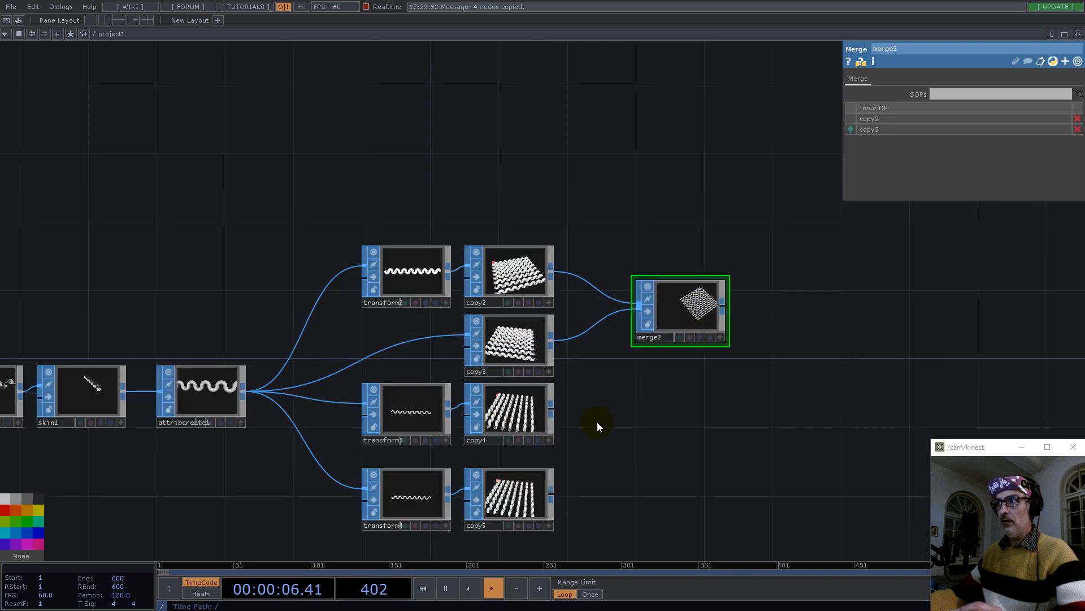
{"action": "left_click_drag", "start_coordinate": [554, 408], "coordinate": [638, 306]}
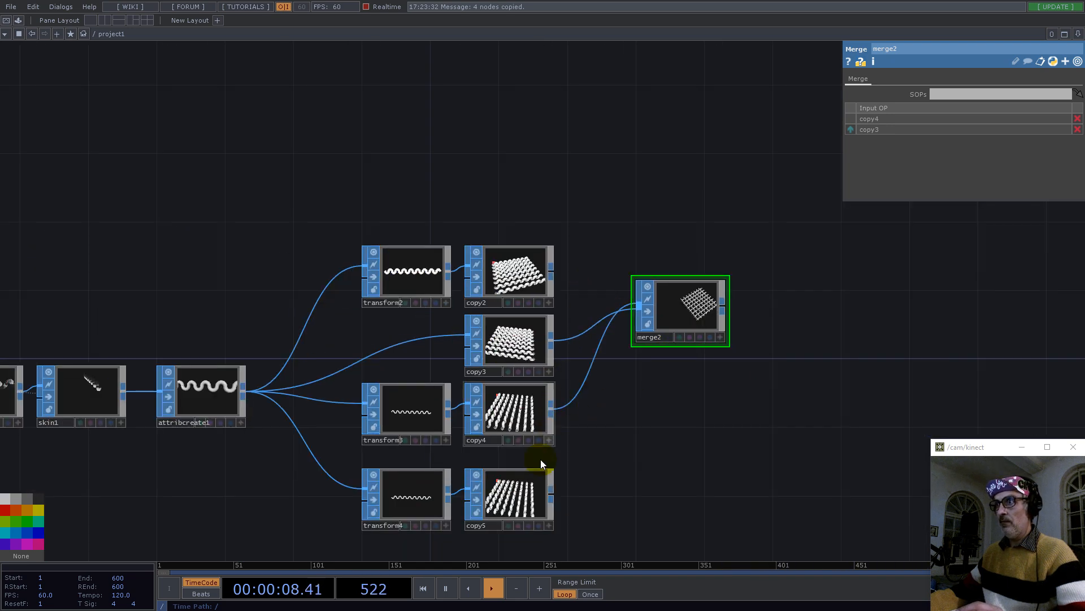
{"action": "left_click_drag", "start_coordinate": [552, 493], "coordinate": [575, 338]}
{"action": "left_click_drag", "start_coordinate": [682, 315], "coordinate": [665, 471]}
{"action": "scroll", "coordinate": [681, 477], "scroll_direction": "up", "scroll_amount": 4}
{"action": "scroll", "coordinate": [681, 477], "scroll_direction": "up", "scroll_amount": 5}
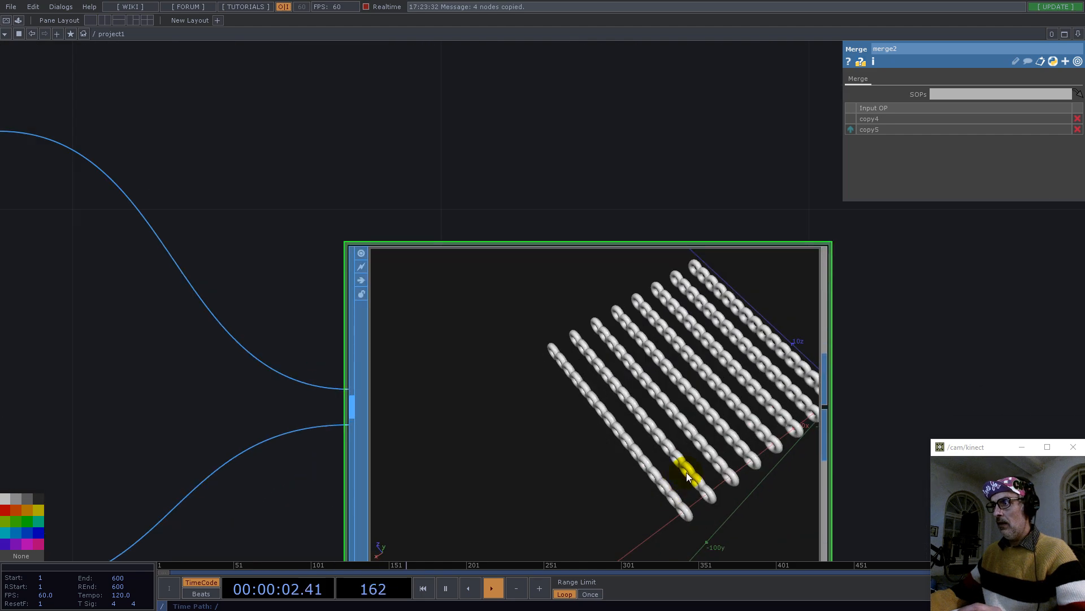
{"action": "scroll", "coordinate": [739, 436], "scroll_direction": "down", "scroll_amount": 5}
Set transform4's X translate to 4 and check the row spacing in merge2.
{"action": "left_click", "coordinate": [364, 479]}
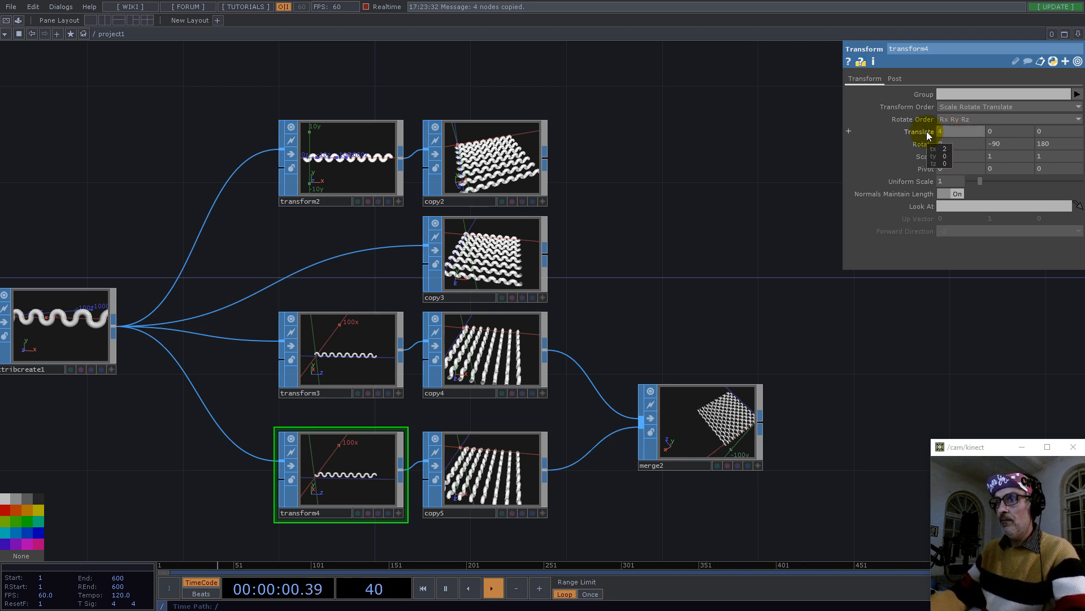
{"action": "scroll", "coordinate": [724, 448], "scroll_direction": "up", "scroll_amount": 8}
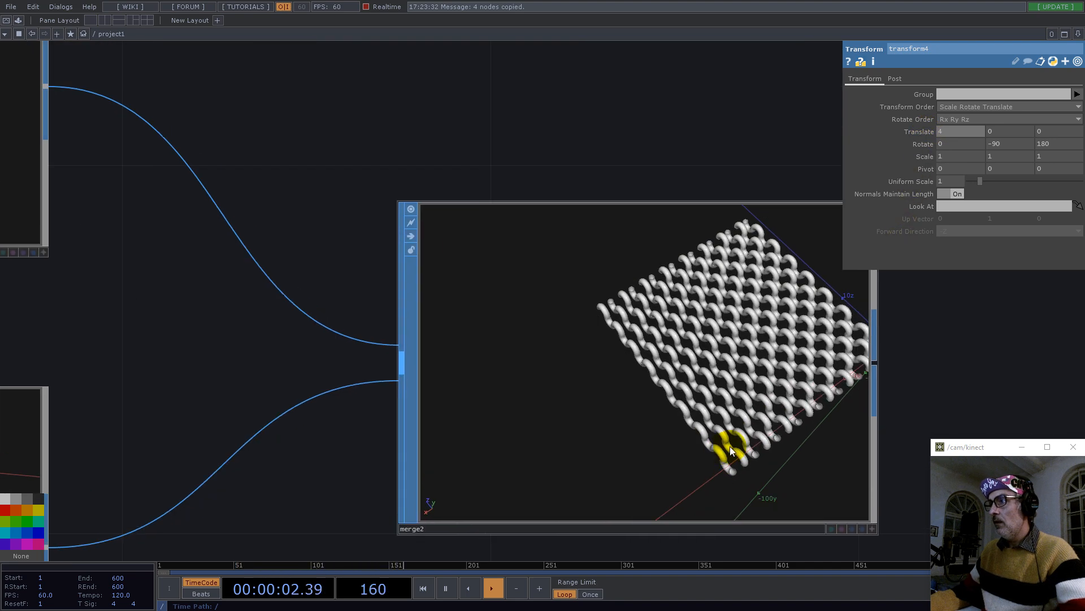
{"action": "scroll", "coordinate": [931, 347], "scroll_direction": "down", "scroll_amount": 3}
Move merge2 back up and connect copy3 and copy2 to it alongside copy4 and copy5.
{"action": "left_click_drag", "start_coordinate": [948, 333], "coordinate": [765, 332]}
{"action": "scroll", "coordinate": [707, 324], "scroll_direction": "down", "scroll_amount": 5}
{"action": "left_click_drag", "start_coordinate": [576, 345], "coordinate": [623, 203]}
{"action": "left_click_drag", "start_coordinate": [429, 152], "coordinate": [573, 183]}
{"action": "left_click_drag", "start_coordinate": [433, 63], "coordinate": [575, 190]}
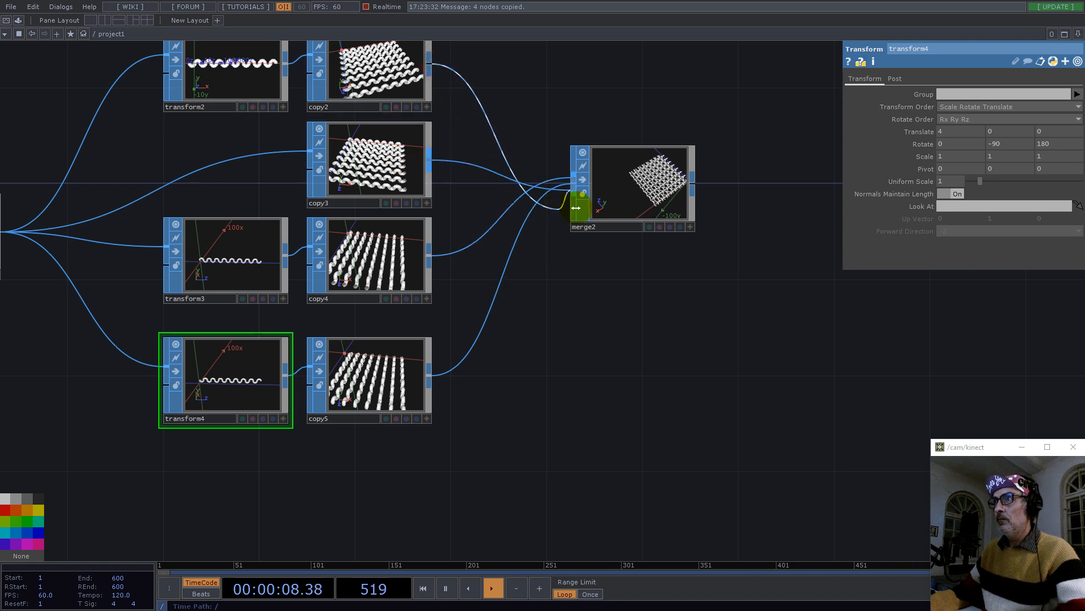
Inspect the interlaced weave in merge2 up close.
{"action": "scroll", "coordinate": [673, 180], "scroll_direction": "up", "scroll_amount": 8}
{"action": "scroll", "coordinate": [547, 260], "scroll_direction": "up", "scroll_amount": 5}
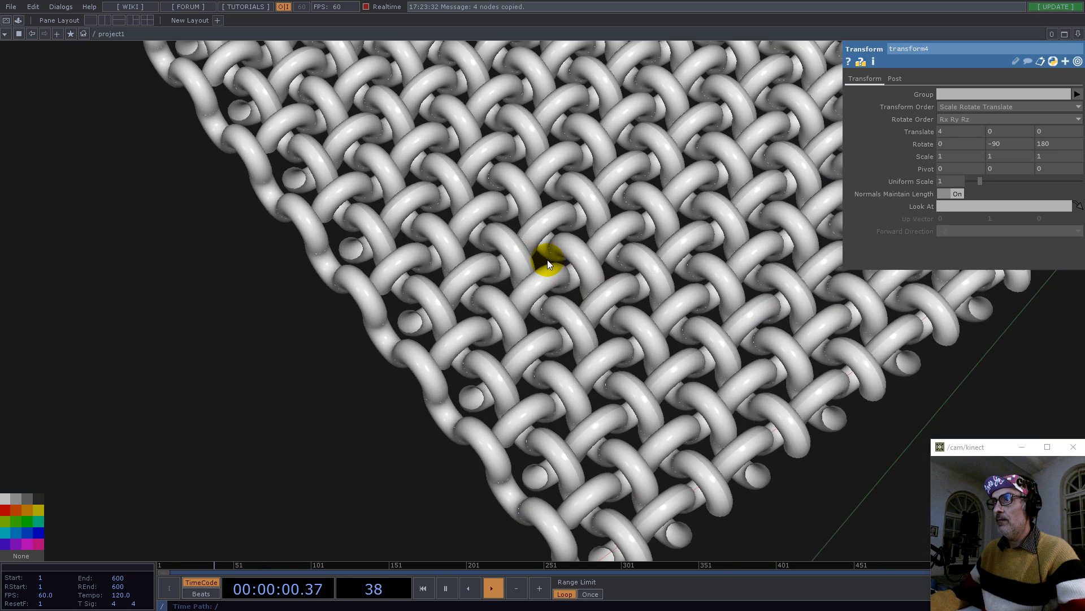
{"action": "scroll", "coordinate": [547, 259], "scroll_direction": "down", "scroll_amount": 8}
{"action": "scroll", "coordinate": [547, 260], "scroll_direction": "down", "scroll_amount": 6}
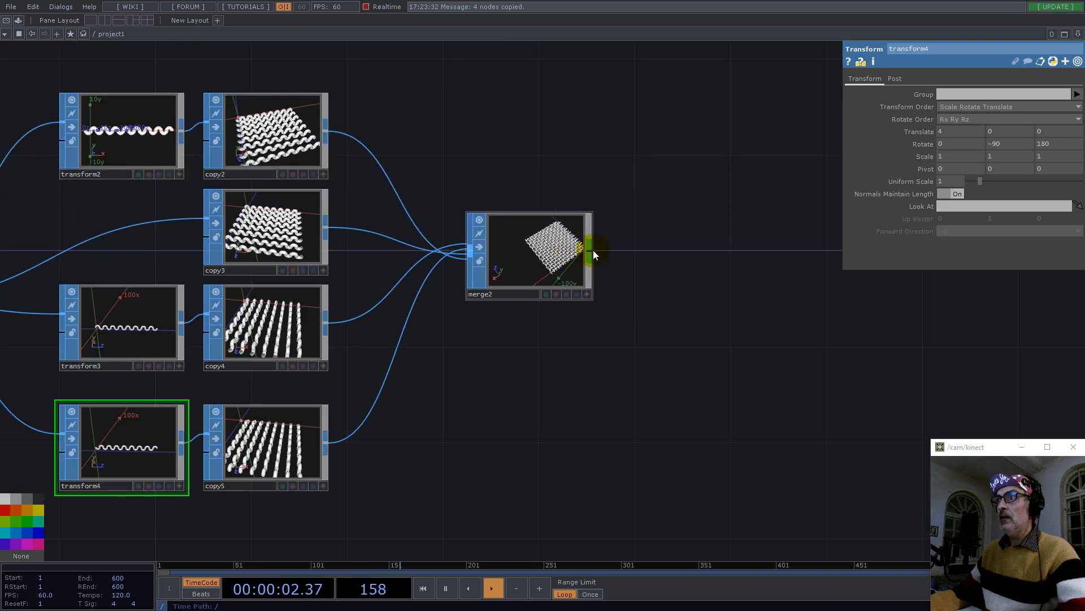
Add a Null SOP to the output of merge2.
{"action": "right_click", "coordinate": [592, 250]}
{"action": "left_click", "coordinate": [542, 218]}
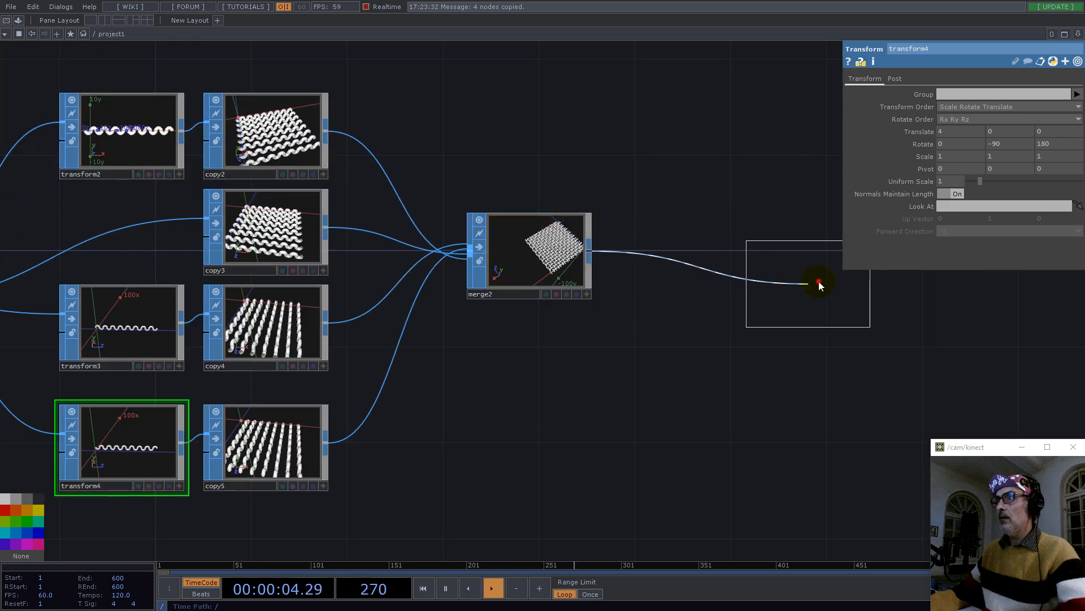
{"action": "left_click", "coordinate": [818, 281]}
{"action": "left_click_drag", "start_coordinate": [869, 343], "coordinate": [643, 383]}
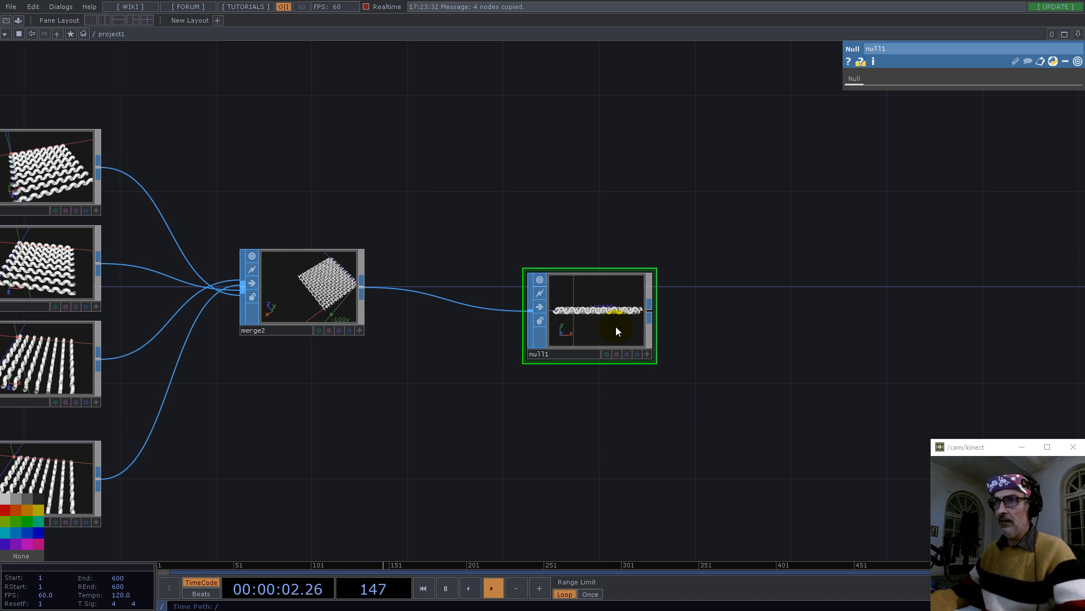
Add a Geometry COMP fed by the output of merge2.
{"action": "scroll", "coordinate": [615, 327], "scroll_direction": "down", "scroll_amount": 4}
{"action": "left_click_drag", "start_coordinate": [604, 272], "coordinate": [610, 271]}
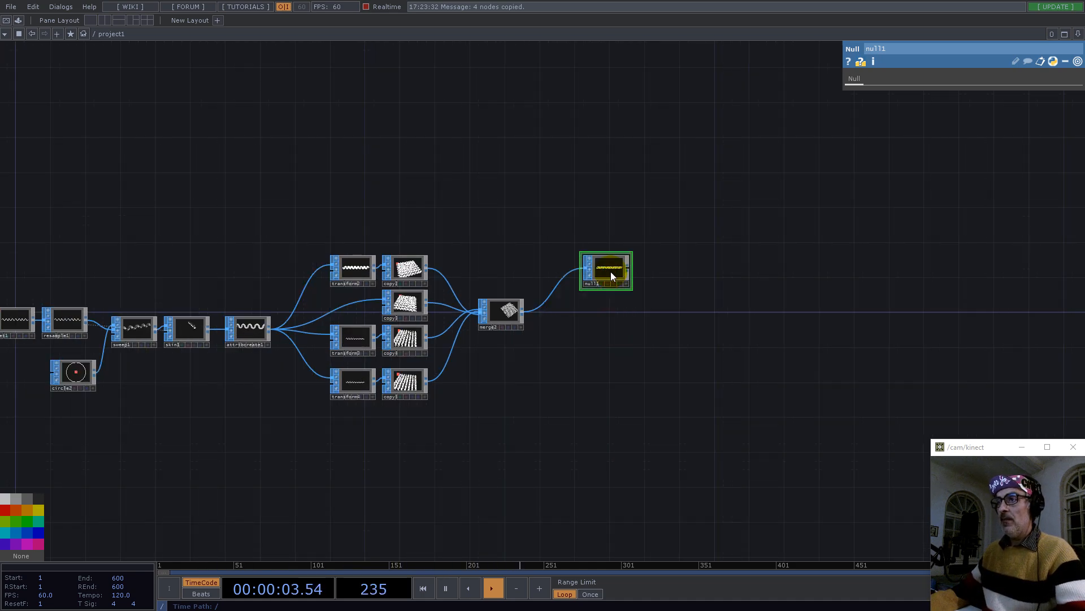
{"action": "right_click", "coordinate": [521, 312]}
{"action": "left_click", "coordinate": [344, 176]}
{"action": "type", "text": "g"}
{"action": "left_click", "coordinate": [357, 270]}
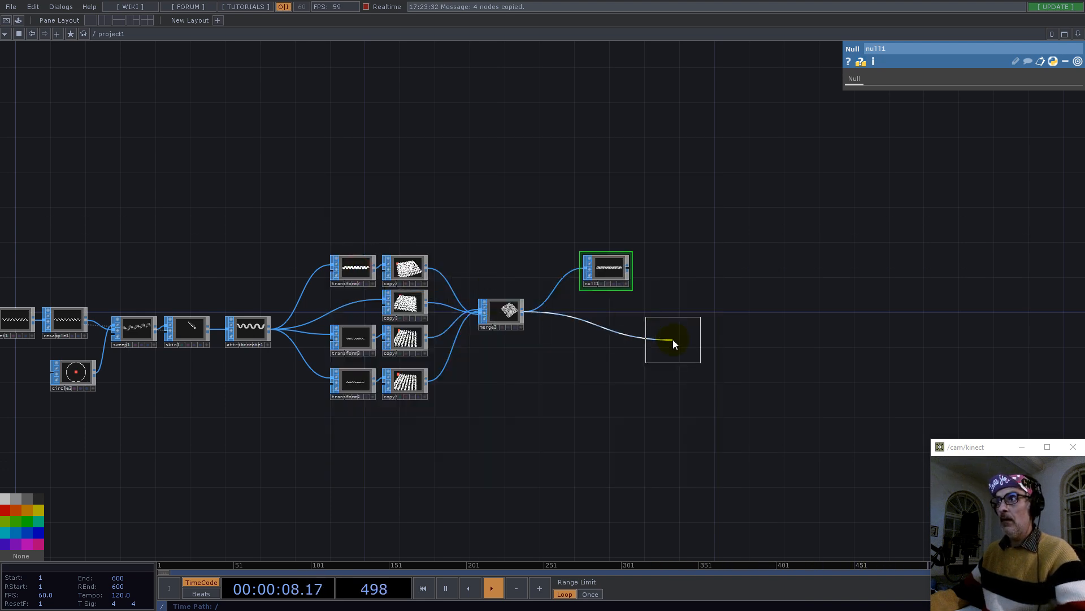
{"action": "left_click", "coordinate": [637, 333]}
Delete the null1 operator and place geo1 directly beside merge2.
{"action": "left_click", "coordinate": [613, 274]}
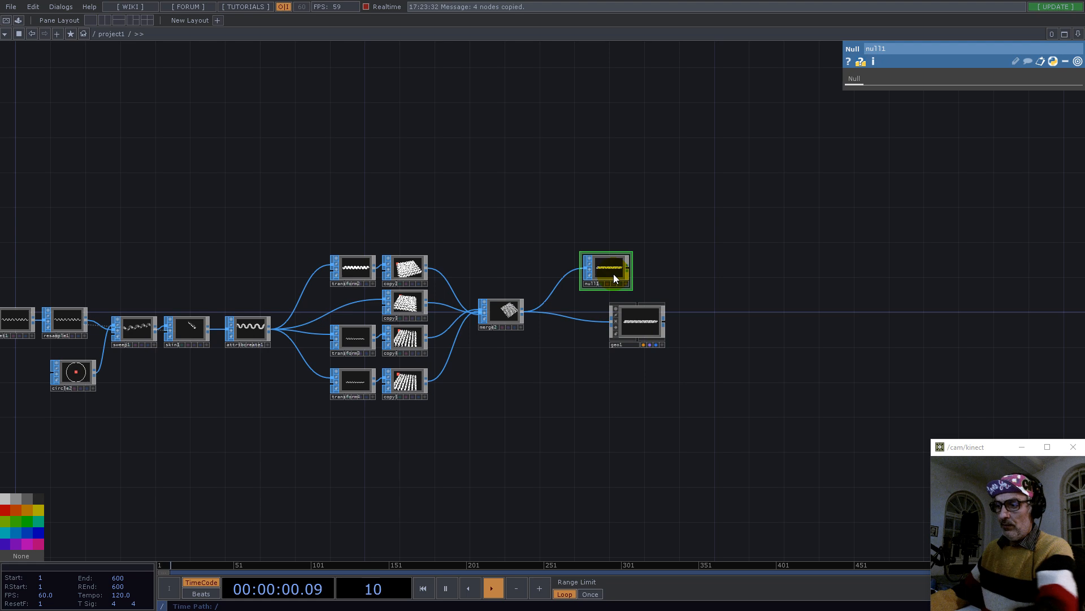
{"action": "key", "text": "Delete"}
{"action": "left_click_drag", "start_coordinate": [636, 315], "coordinate": [602, 320]}
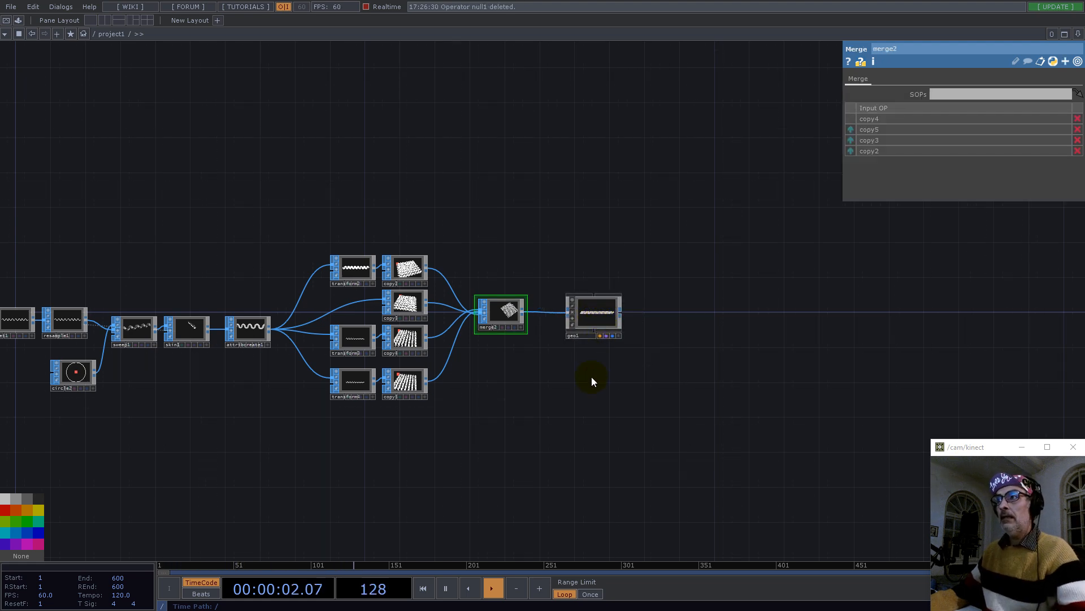
Add a Phong material just below geo1.
{"action": "key", "text": "Tab"}
{"action": "type", "text": "p"}
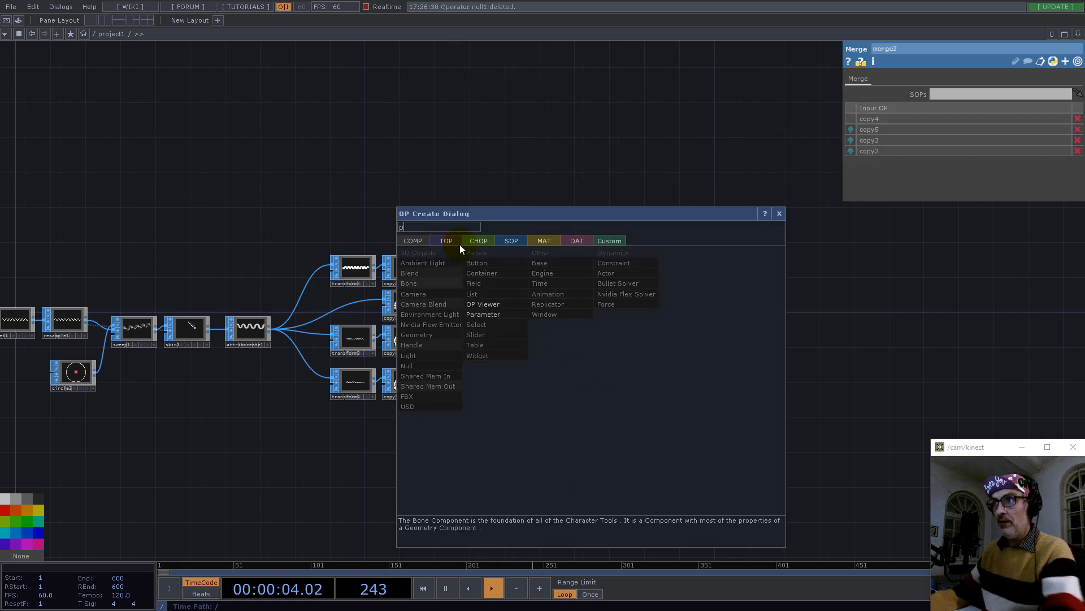
{"action": "left_click", "coordinate": [545, 242]}
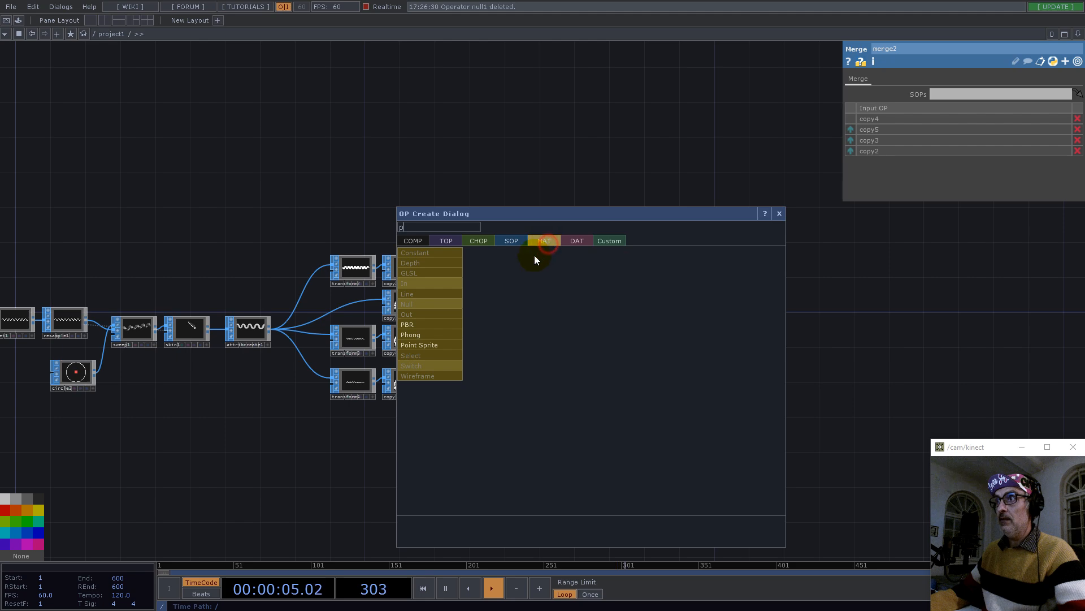
{"action": "left_click", "coordinate": [418, 334]}
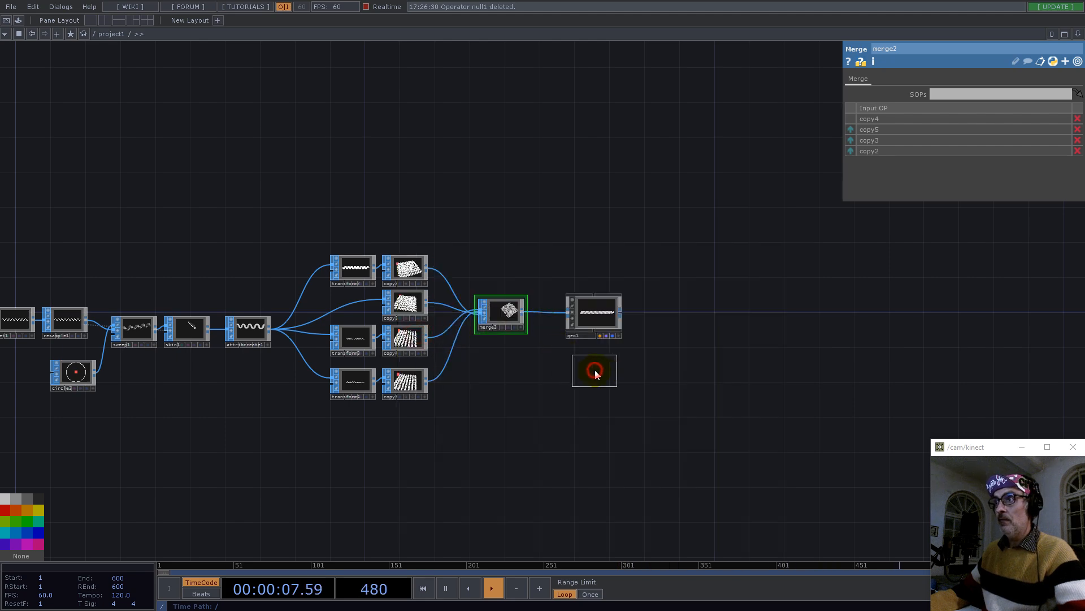
{"action": "left_click", "coordinate": [594, 371]}
Assign phong1 as the render material of geo1.
{"action": "scroll", "coordinate": [586, 323], "scroll_direction": "up", "scroll_amount": 4}
{"action": "left_click", "coordinate": [586, 319]}
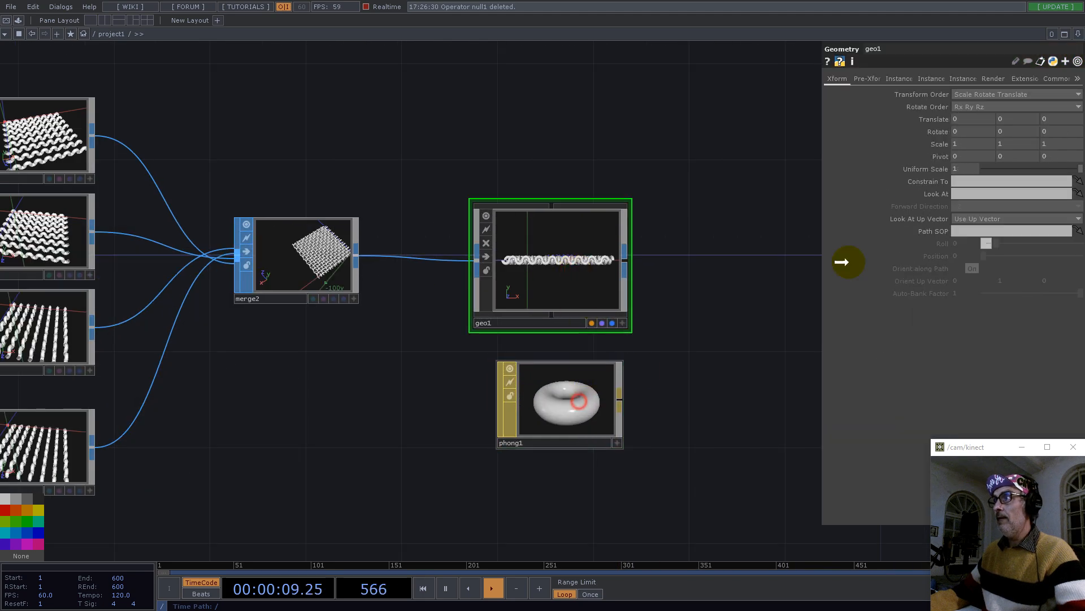
{"action": "left_click", "coordinate": [993, 79]}
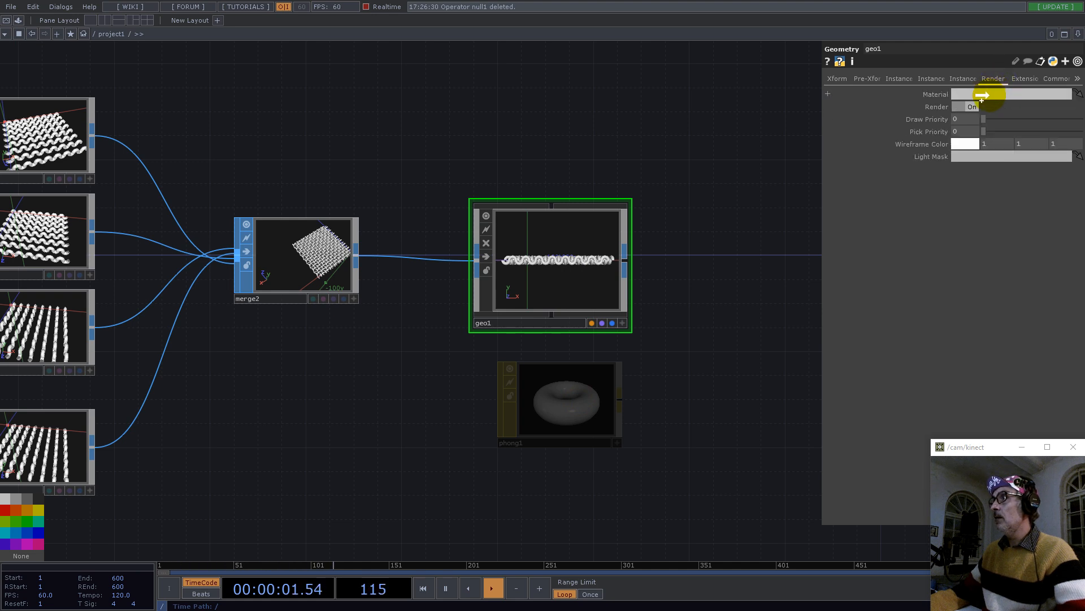
{"action": "left_click_drag", "start_coordinate": [982, 96], "coordinate": [989, 95]}
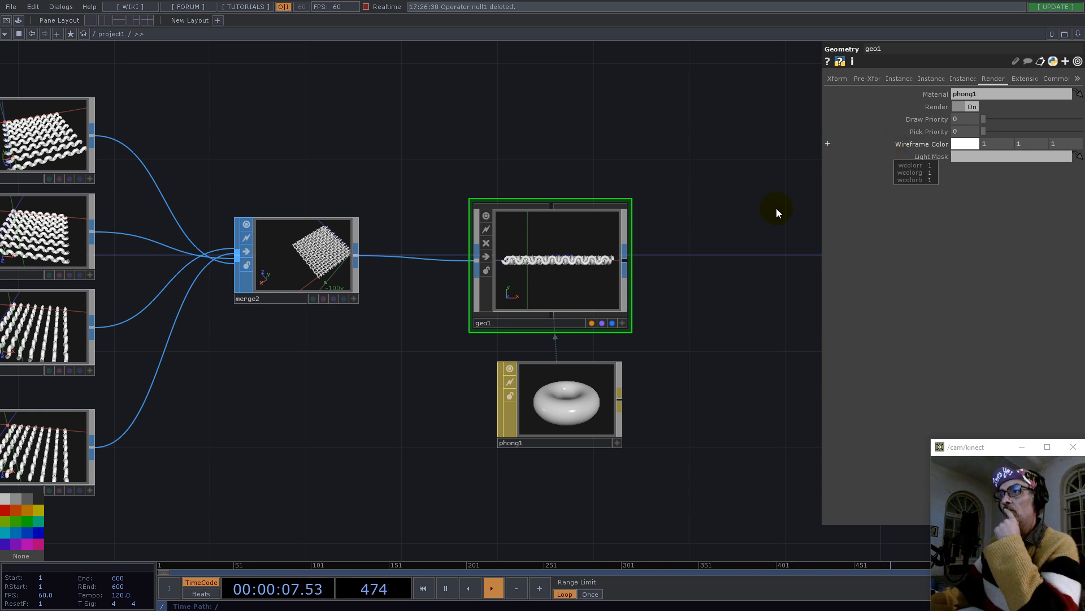
Tilt geo1's preview to show the woven surface and add a Render TOP beside geo1.
{"action": "scroll", "coordinate": [579, 303], "scroll_direction": "up", "scroll_amount": 4}
{"action": "left_click_drag", "start_coordinate": [617, 306], "coordinate": [576, 288]}
{"action": "left_click_drag", "start_coordinate": [715, 281], "coordinate": [532, 352]}
{"action": "double_click", "coordinate": [624, 307]}
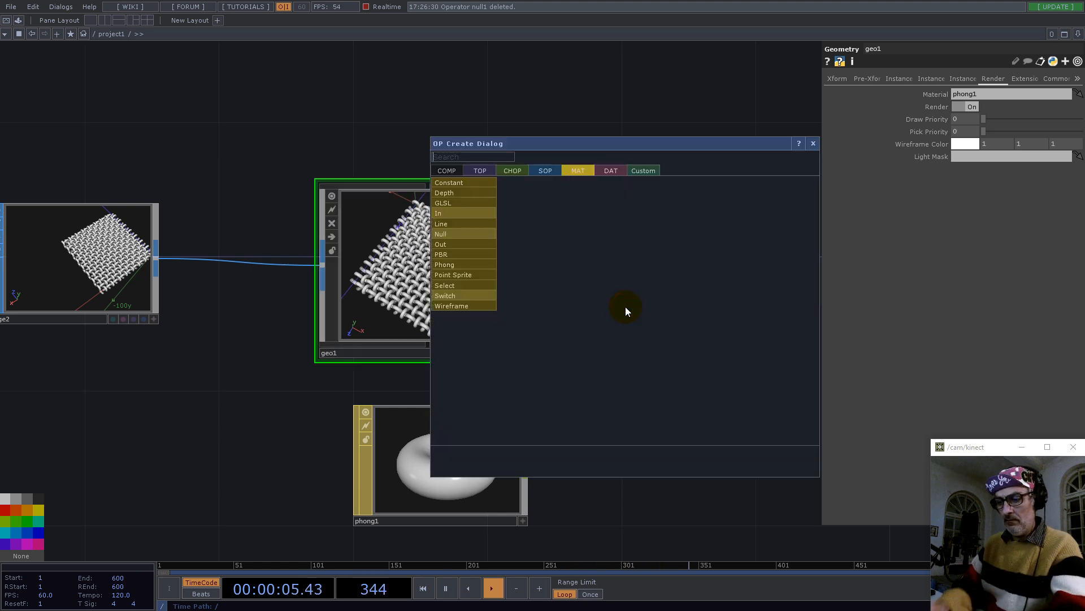
{"action": "type", "text": "r"}
{"action": "left_click", "coordinate": [478, 170]}
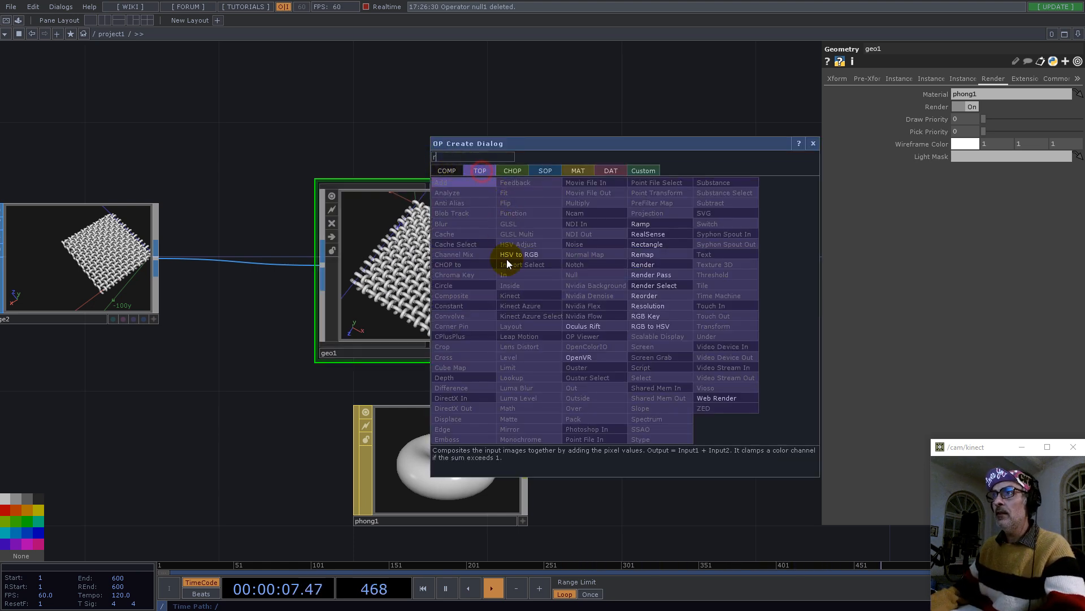
{"action": "left_click", "coordinate": [643, 265]}
{"action": "left_click", "coordinate": [701, 294]}
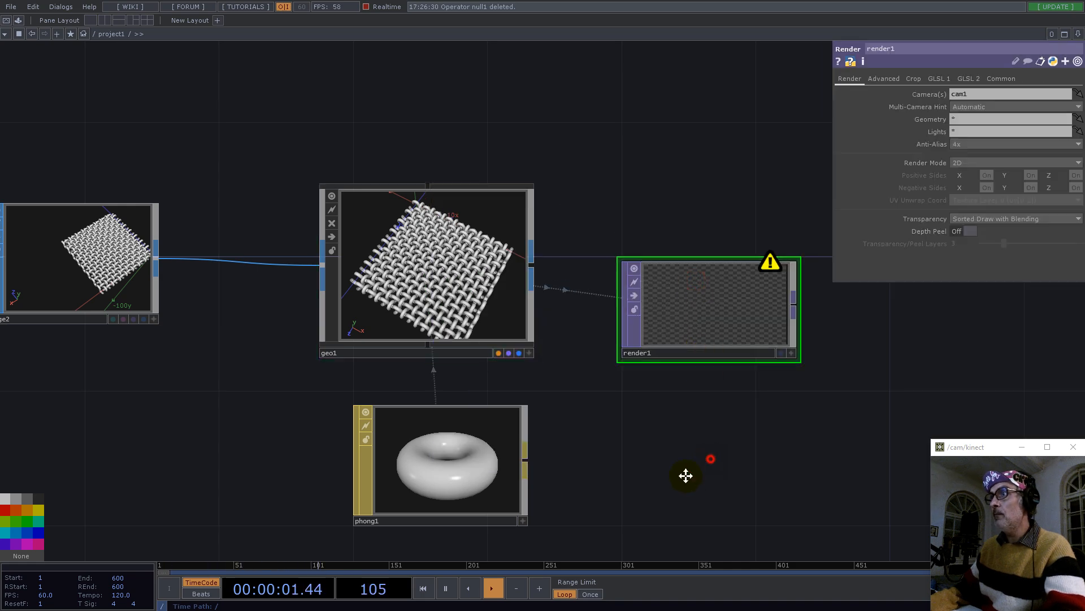
Add a Camera COMP above render1.
{"action": "left_click_drag", "start_coordinate": [686, 475], "coordinate": [606, 535]}
{"action": "left_click_drag", "start_coordinate": [638, 375], "coordinate": [636, 338]}
{"action": "double_click", "coordinate": [305, 109]}
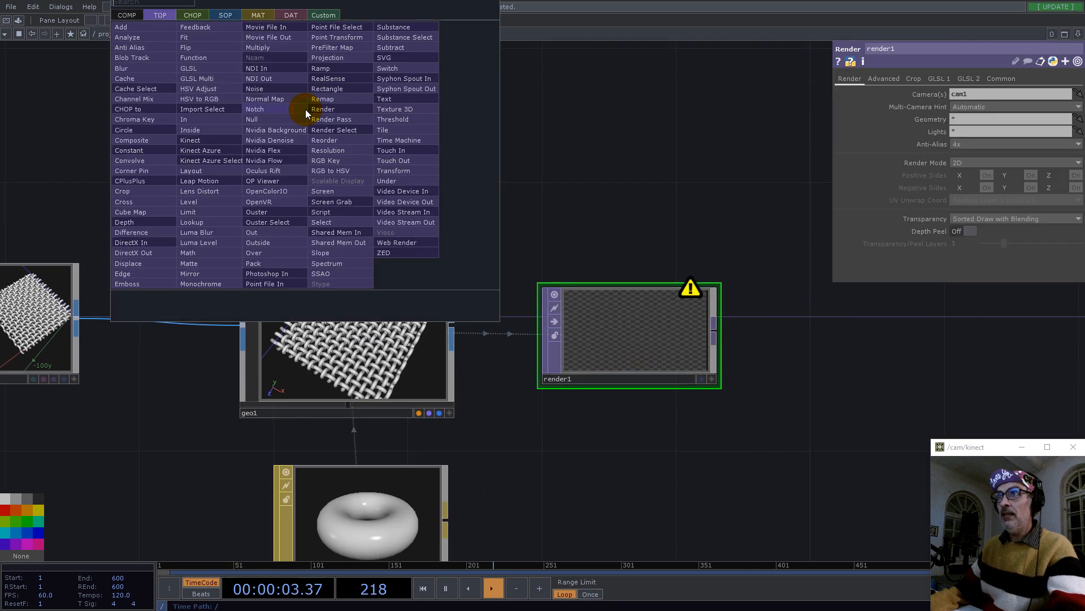
{"action": "type", "text": "Cam"}
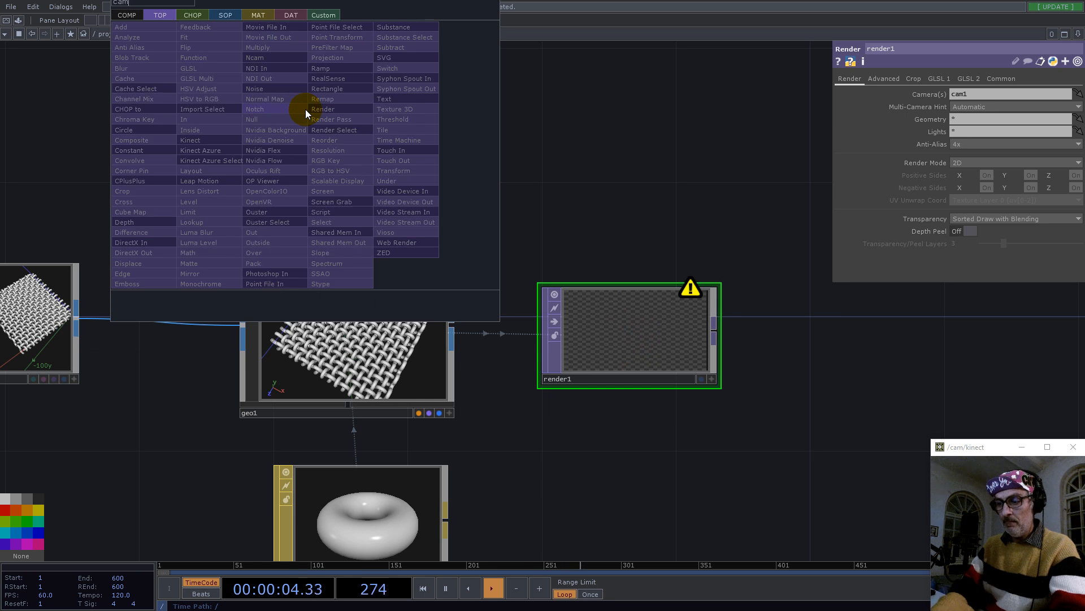
{"action": "left_click", "coordinate": [127, 15]}
{"action": "left_click", "coordinate": [147, 74]}
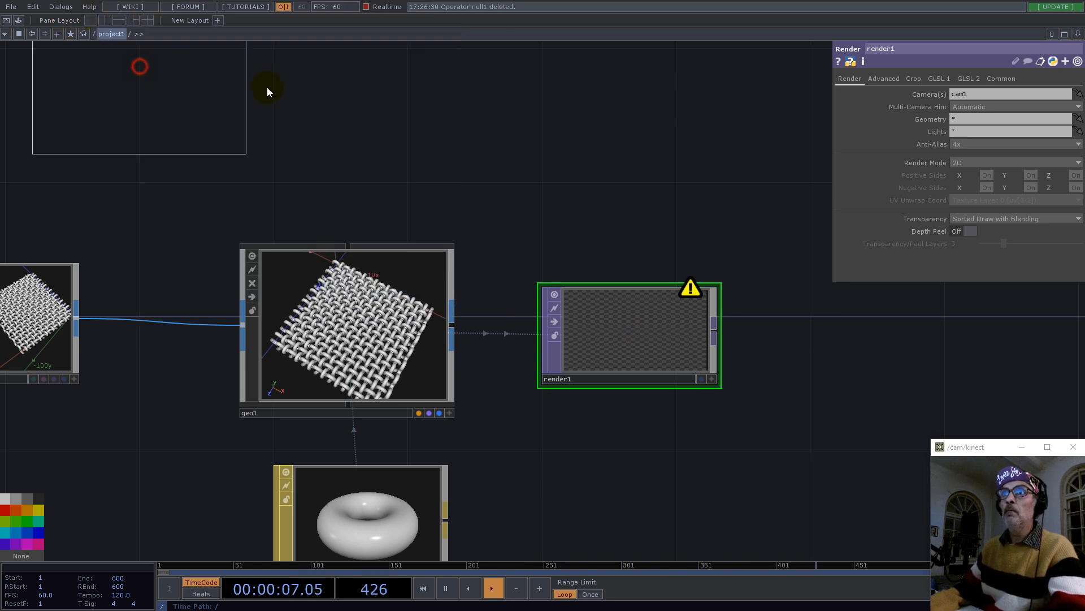
{"action": "left_click", "coordinate": [614, 132]}
Aim cam1 through its own viewer so the weave fills the frame at an oblique close-up angle.
{"action": "left_click_drag", "start_coordinate": [752, 257], "coordinate": [757, 367]}
{"action": "left_click", "coordinate": [723, 321]}
{"action": "left_click_drag", "start_coordinate": [708, 294], "coordinate": [671, 262]}
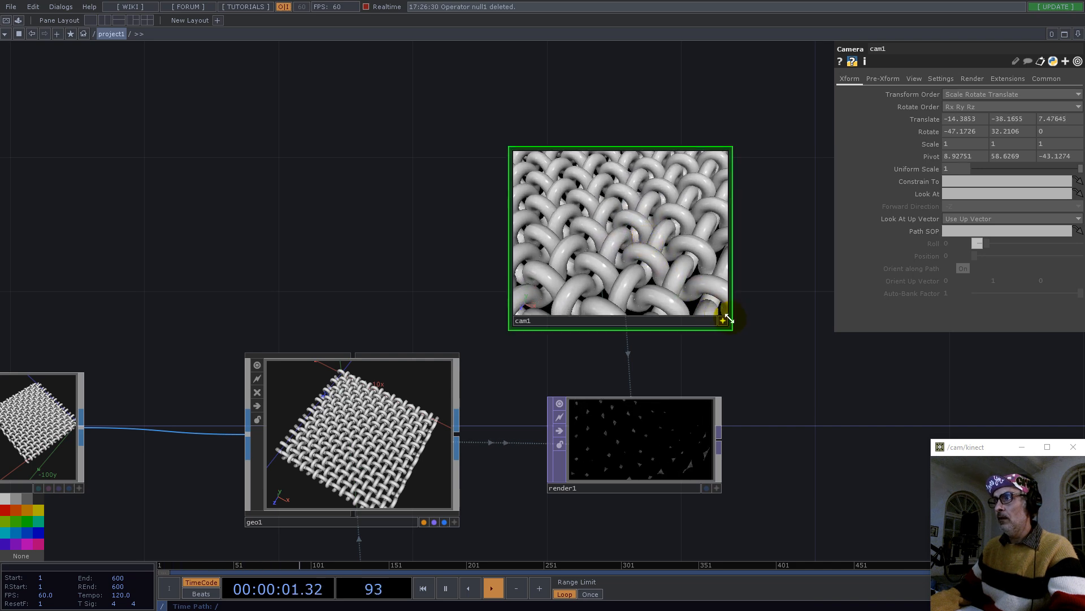
{"action": "left_click", "coordinate": [790, 419]}
Add a Light COMP beside cam1 and aim it obliquely at the weave through its own viewer.
{"action": "double_click", "coordinate": [324, 250]}
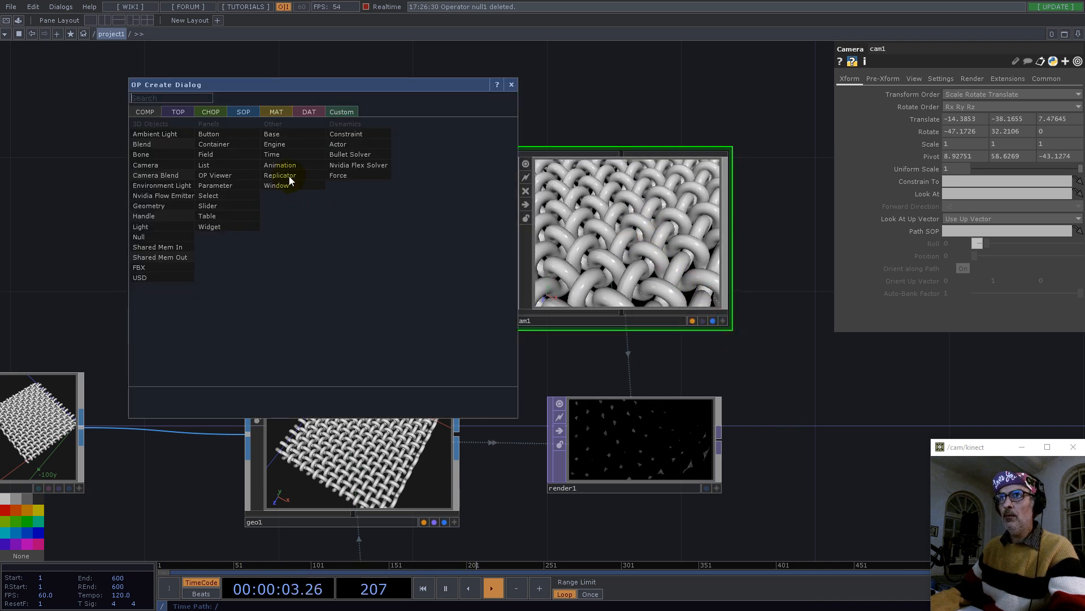
{"action": "type", "text": "li"}
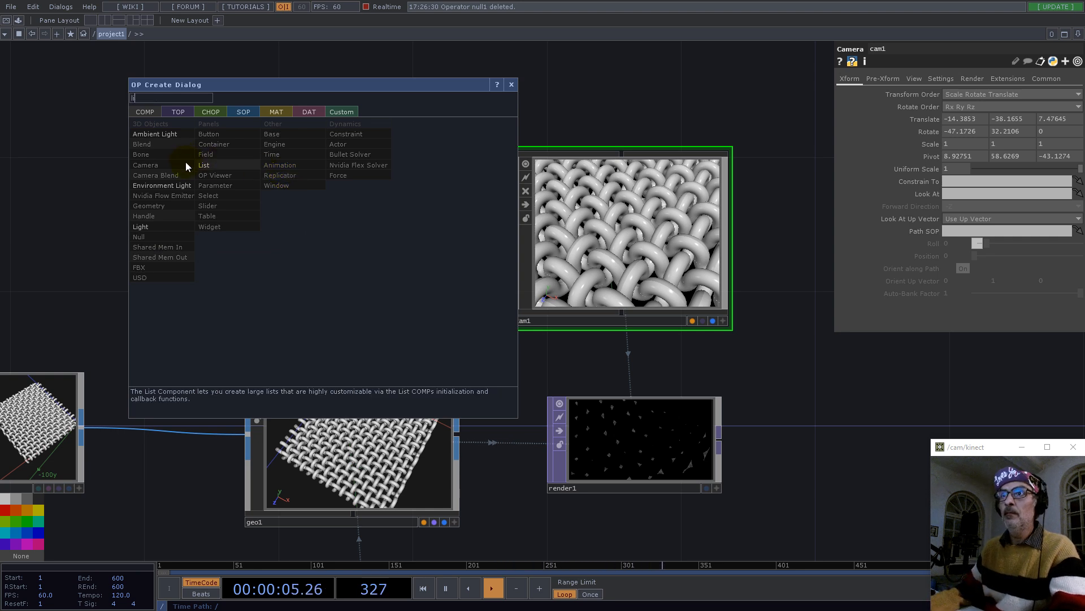
{"action": "left_click", "coordinate": [145, 226]}
{"action": "left_click", "coordinate": [347, 227]}
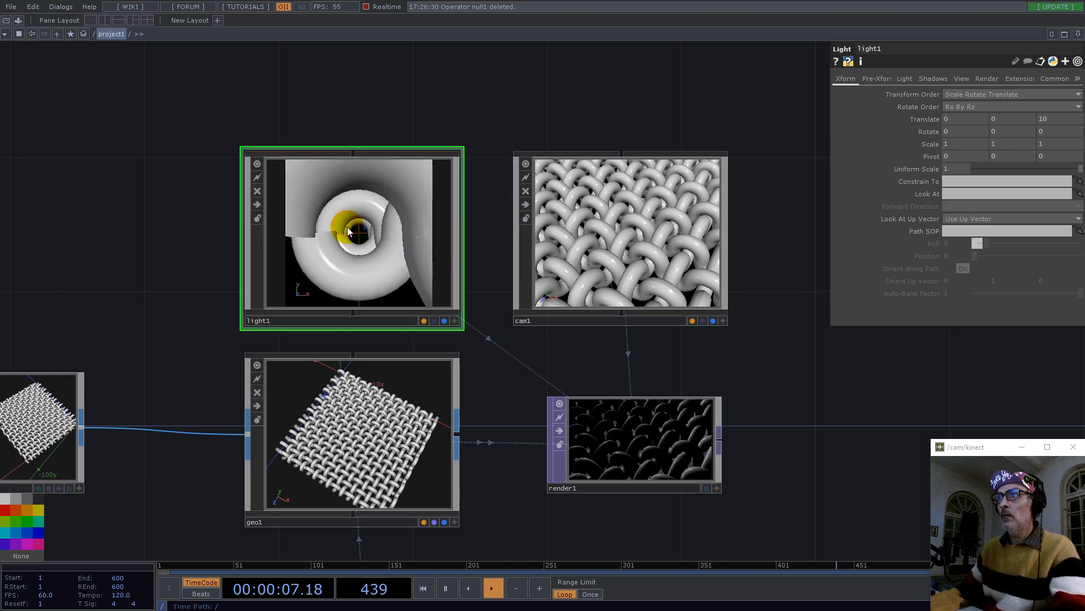
{"action": "left_click", "coordinate": [454, 321]}
{"action": "left_click_drag", "start_coordinate": [394, 226], "coordinate": [380, 268]}
Set render1's resolution height to 1380 and enlarge its node for a bigger preview.
{"action": "left_click", "coordinate": [667, 460]}
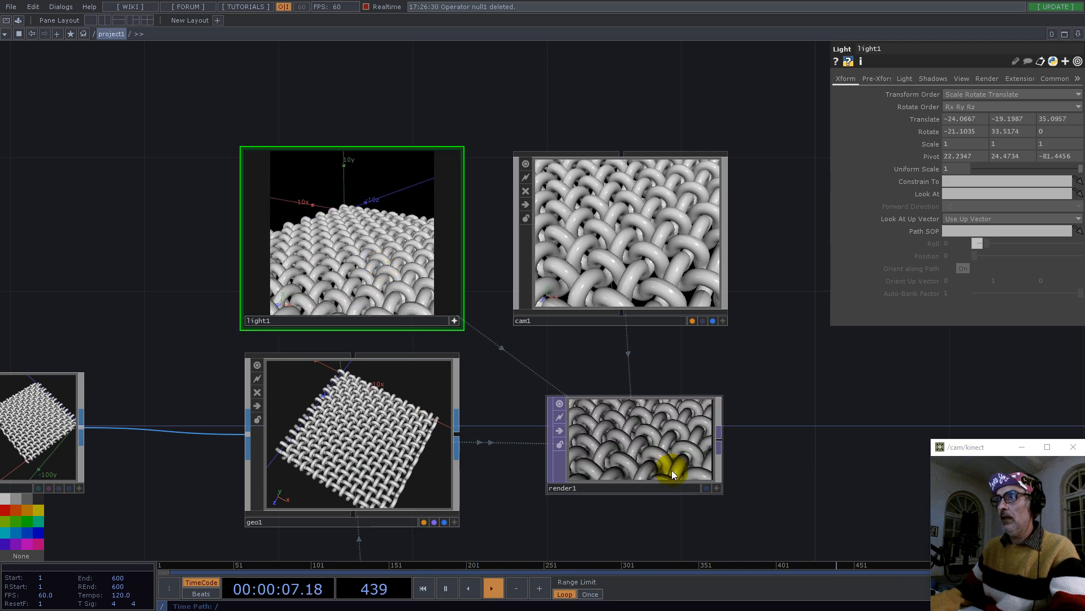
{"action": "left_click", "coordinate": [991, 79]}
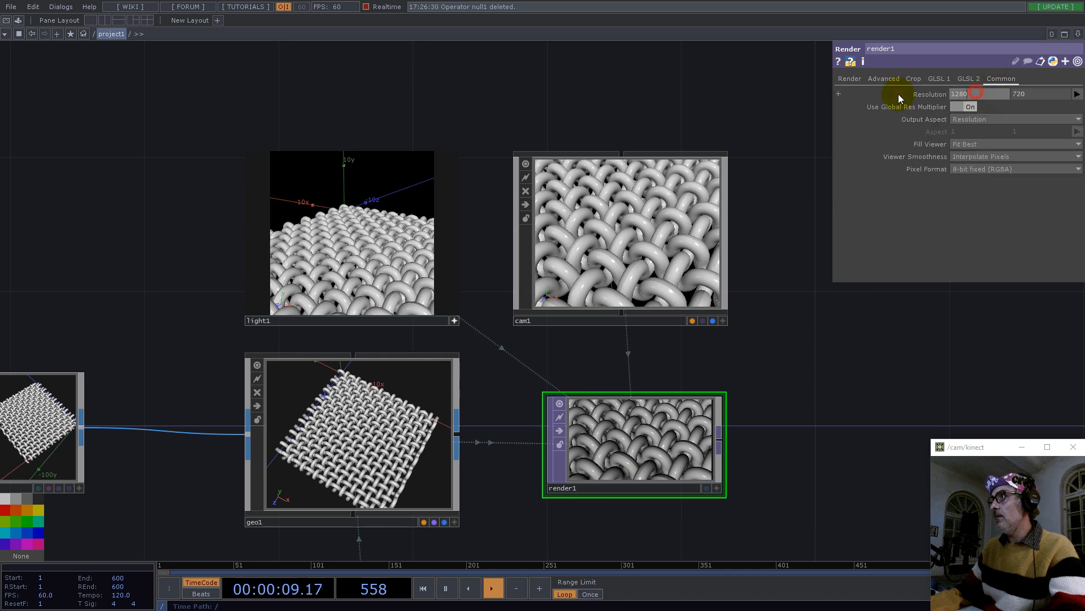
{"action": "type", "text": "1"}
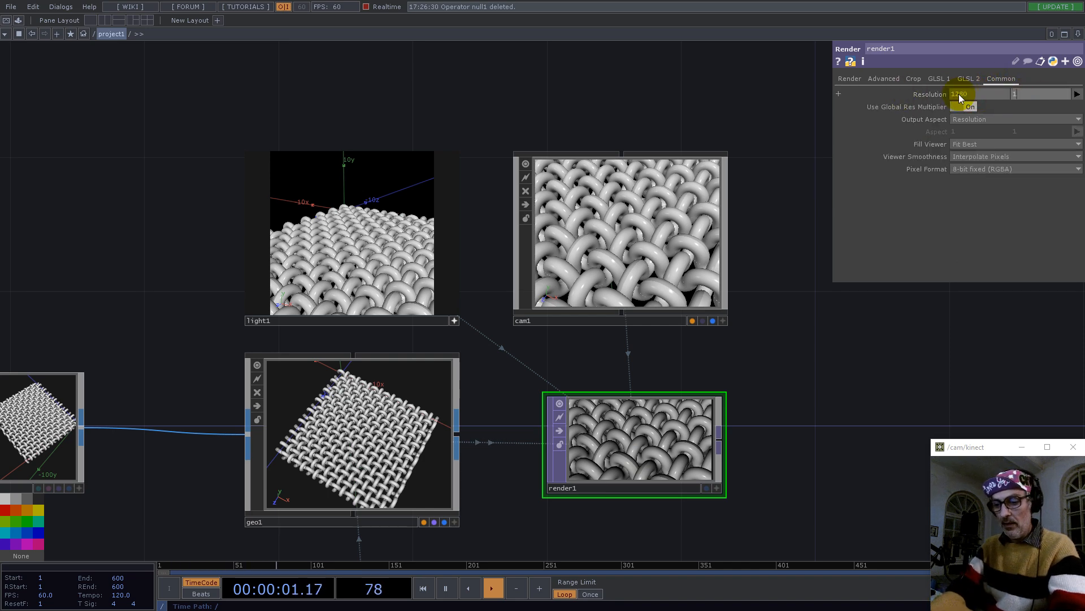
{"action": "type", "text": "380"}
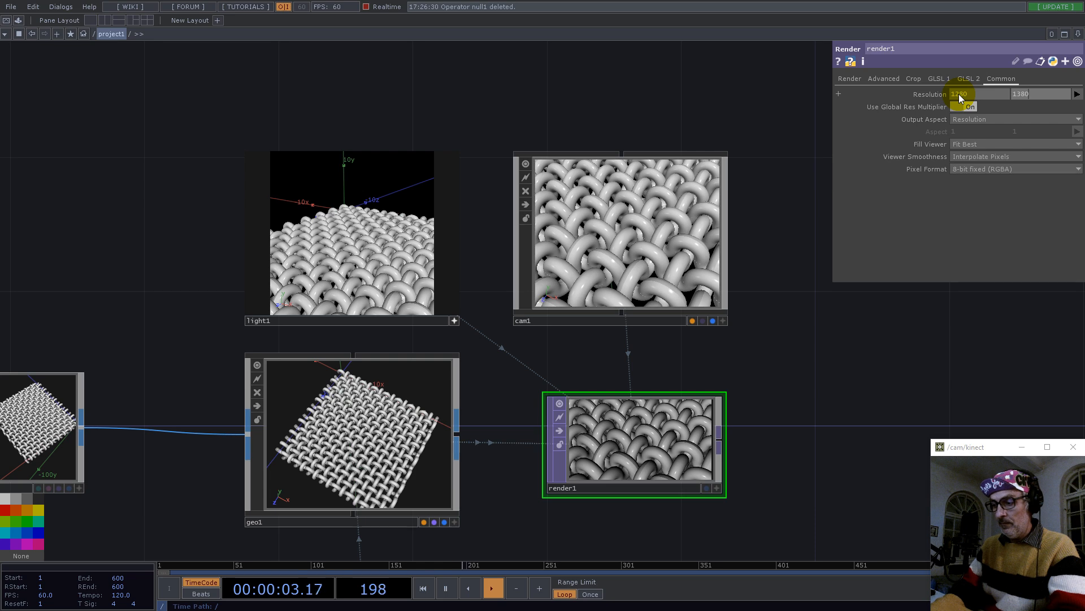
{"action": "key", "text": "Return"}
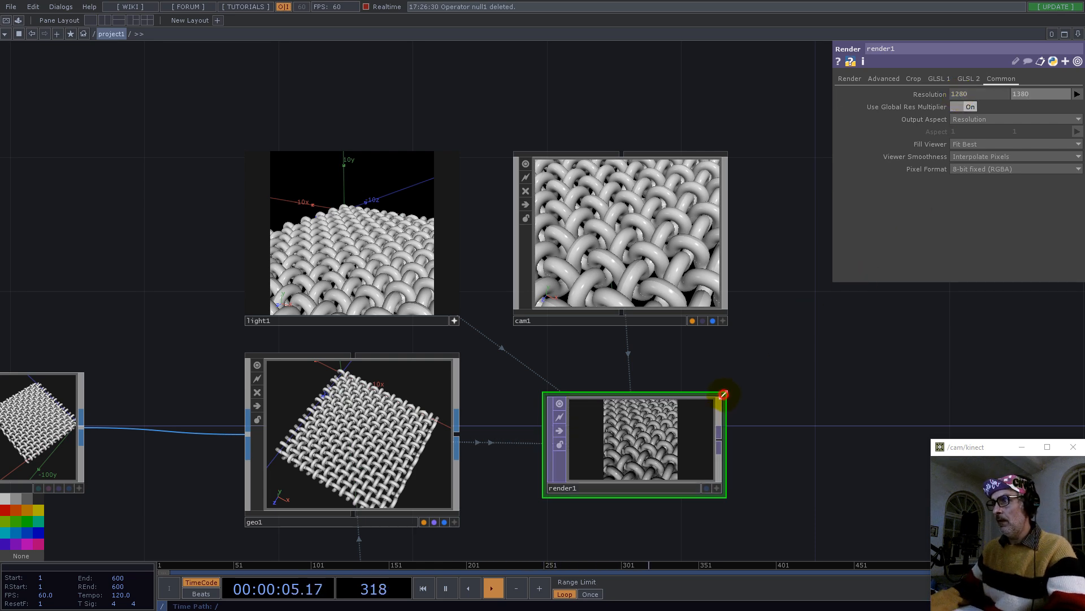
{"action": "left_click_drag", "start_coordinate": [724, 394], "coordinate": [716, 349]}
{"action": "left_click_drag", "start_coordinate": [667, 417], "coordinate": [667, 447]}
Try the 32-bit float (RGB) pixel format on render1.
{"action": "left_click", "coordinate": [990, 170]}
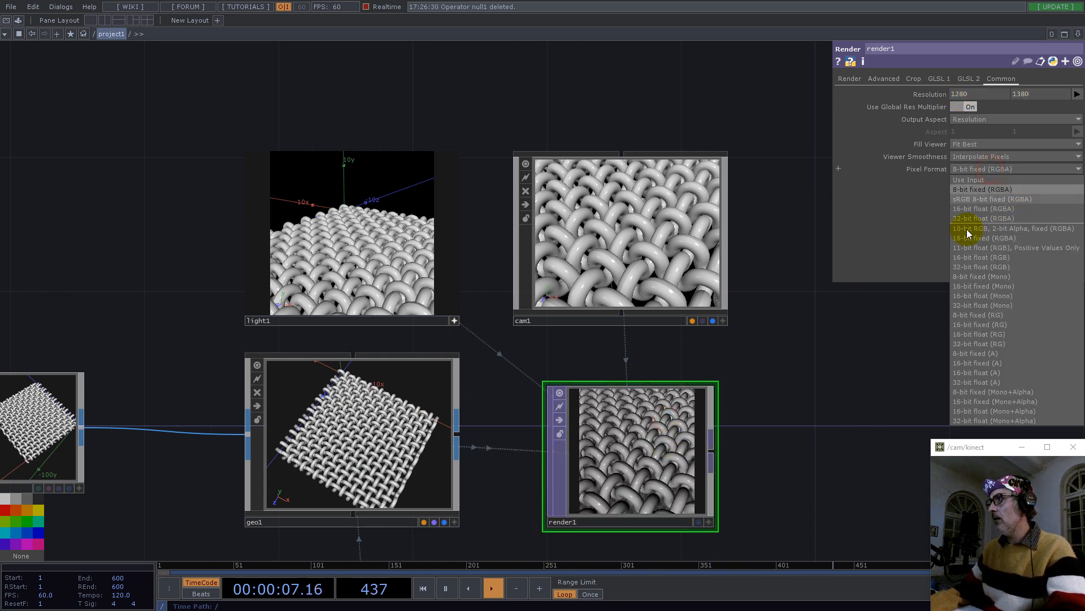
{"action": "left_click", "coordinate": [986, 267]}
{"action": "left_click_drag", "start_coordinate": [806, 399], "coordinate": [780, 213]}
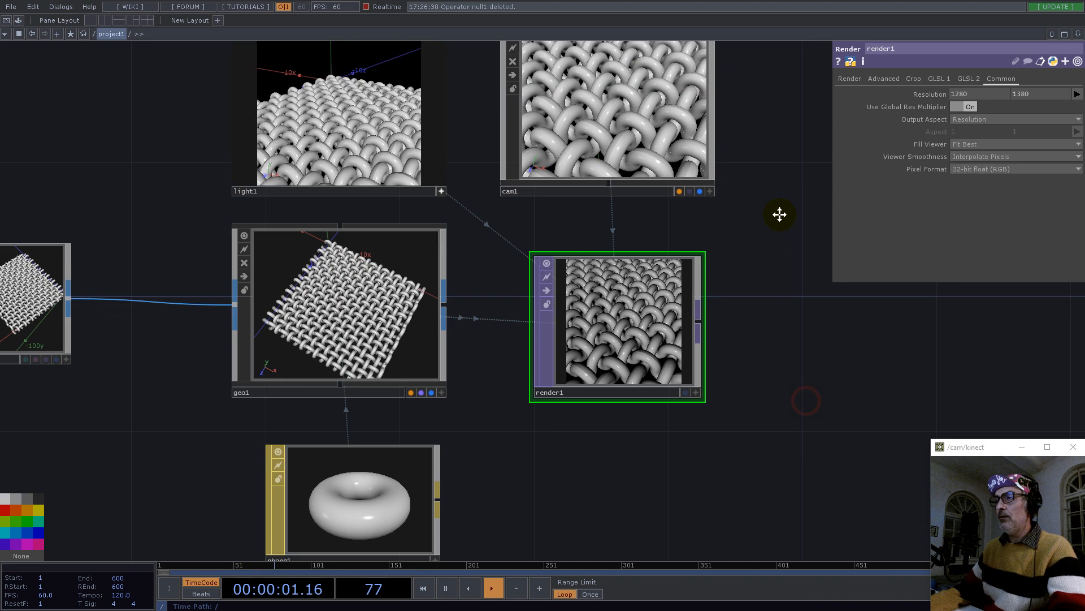
{"action": "scroll", "coordinate": [622, 320], "scroll_direction": "up", "scroll_amount": 6}
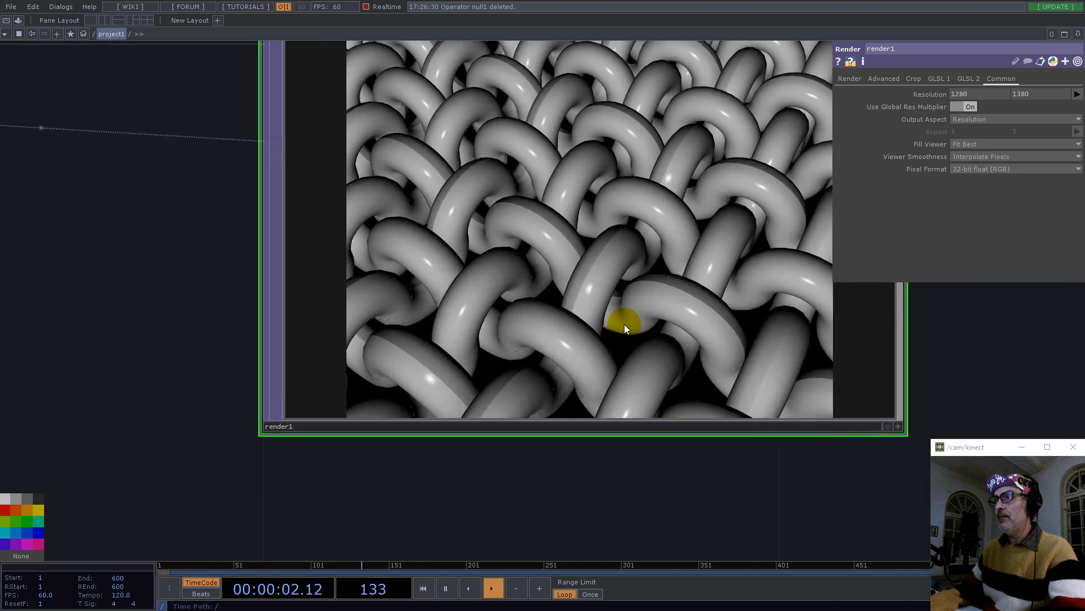
Set render1's pixel format to 32-bit float (RGBA) and inspect the rendered weave up close.
{"action": "left_click", "coordinate": [981, 168]}
{"action": "left_click", "coordinate": [1006, 219]}
{"action": "scroll", "coordinate": [611, 303], "scroll_direction": "down", "scroll_amount": 3}
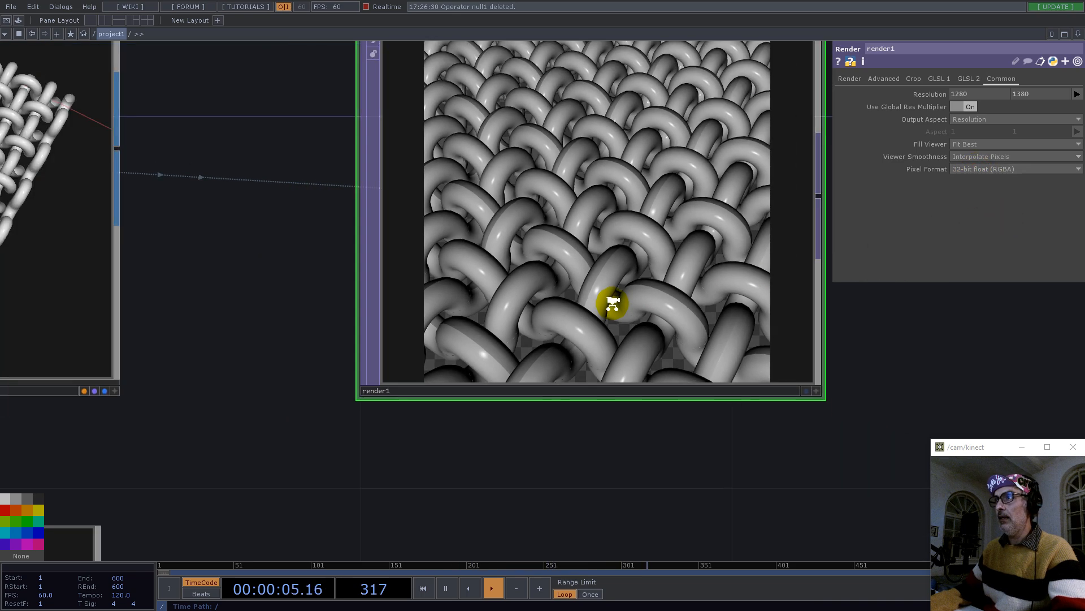
{"action": "scroll", "coordinate": [637, 317], "scroll_direction": "up", "scroll_amount": 5}
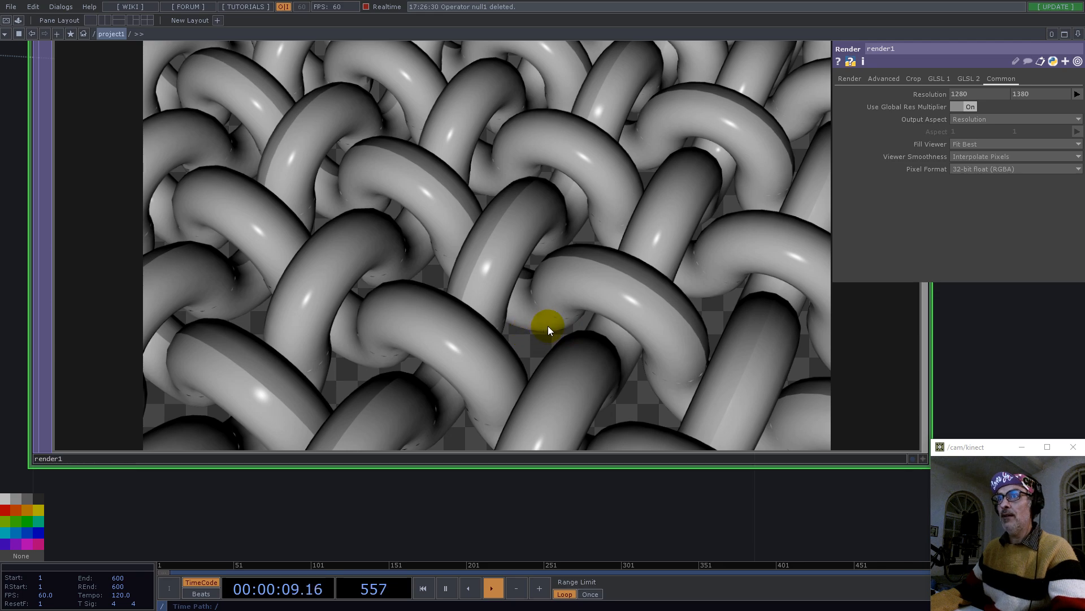
Turn off the node previews of geo1, light1 and cam1.
{"action": "scroll", "coordinate": [561, 314], "scroll_direction": "down", "scroll_amount": 5}
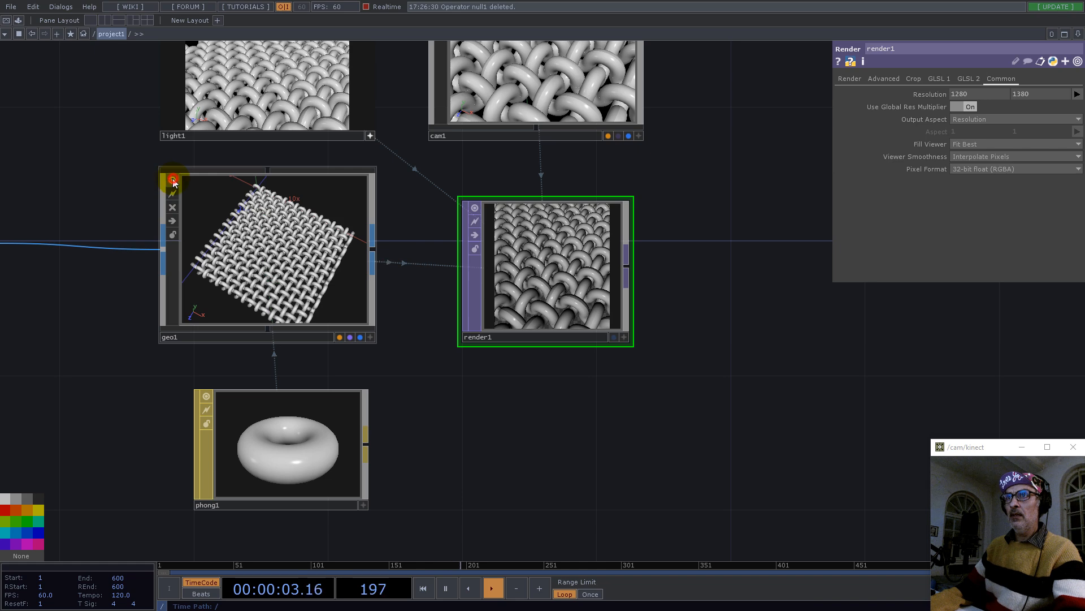
{"action": "left_click", "coordinate": [173, 180]}
{"action": "scroll", "coordinate": [303, 334], "scroll_direction": "down", "scroll_amount": 5}
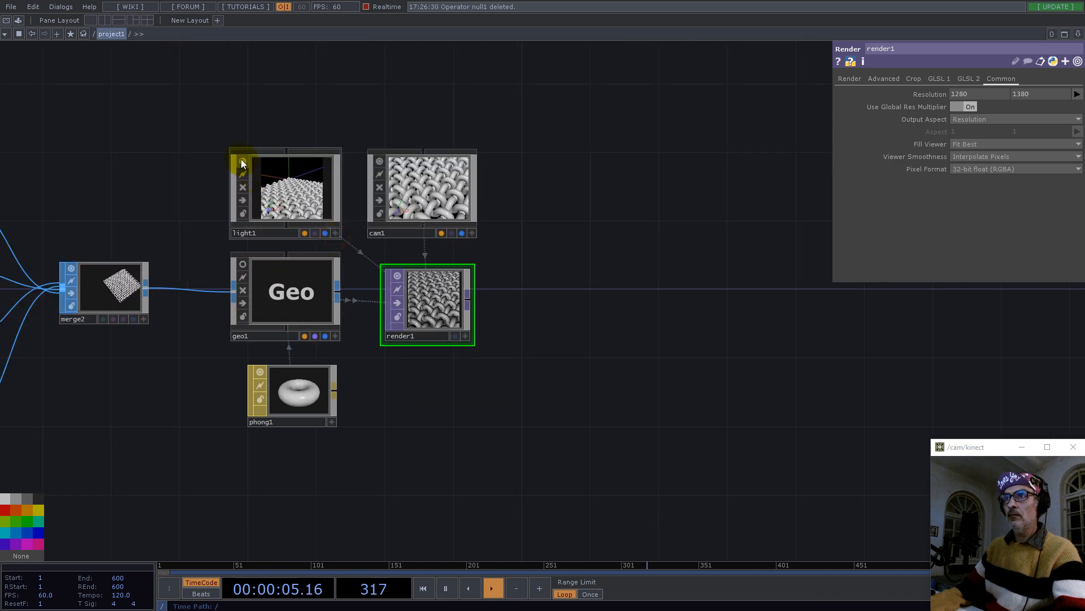
{"action": "left_click", "coordinate": [242, 162]}
{"action": "left_click", "coordinate": [378, 159]}
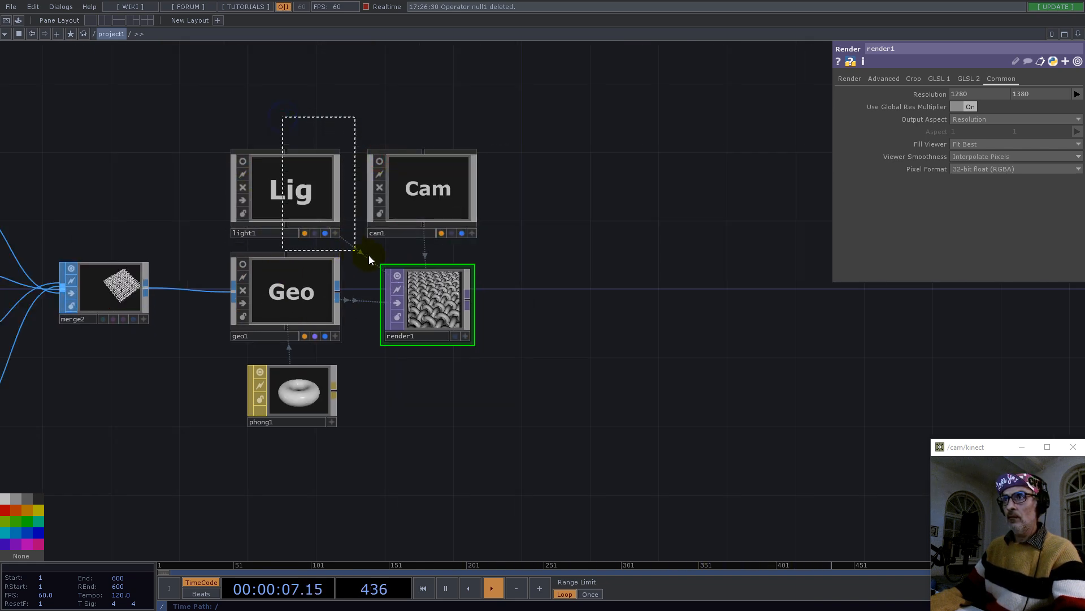
{"action": "left_click_drag", "start_coordinate": [371, 267], "coordinate": [371, 266]}
{"action": "left_click", "coordinate": [419, 400]}
{"action": "left_click", "coordinate": [406, 313]}
{"action": "scroll", "coordinate": [405, 313], "scroll_direction": "up", "scroll_amount": 5}
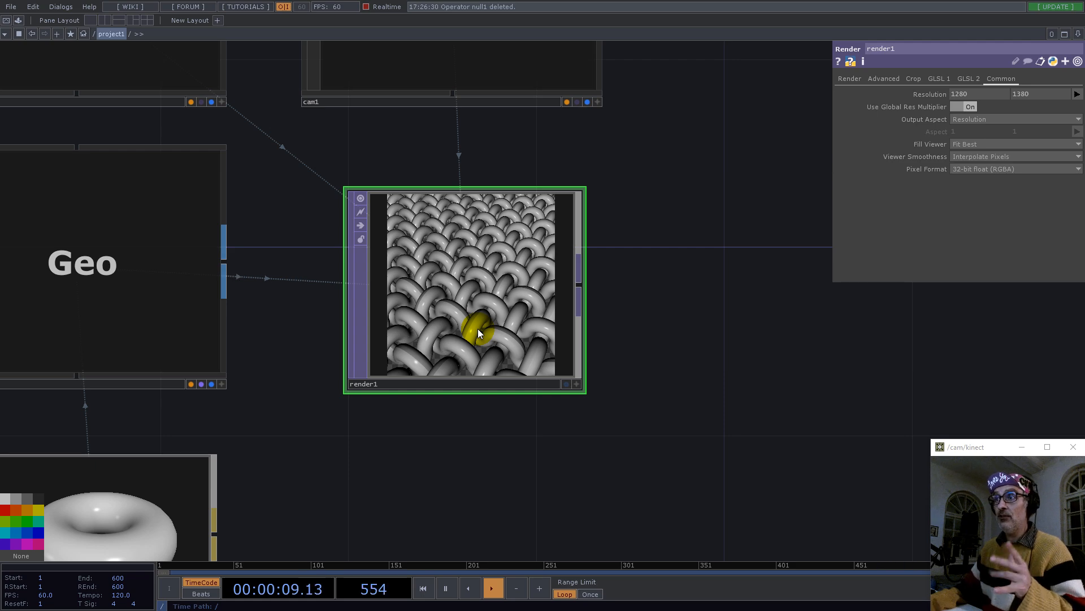
{"action": "scroll", "coordinate": [468, 311], "scroll_direction": "up", "scroll_amount": 4}
{"action": "scroll", "coordinate": [650, 218], "scroll_direction": "down", "scroll_amount": 5}
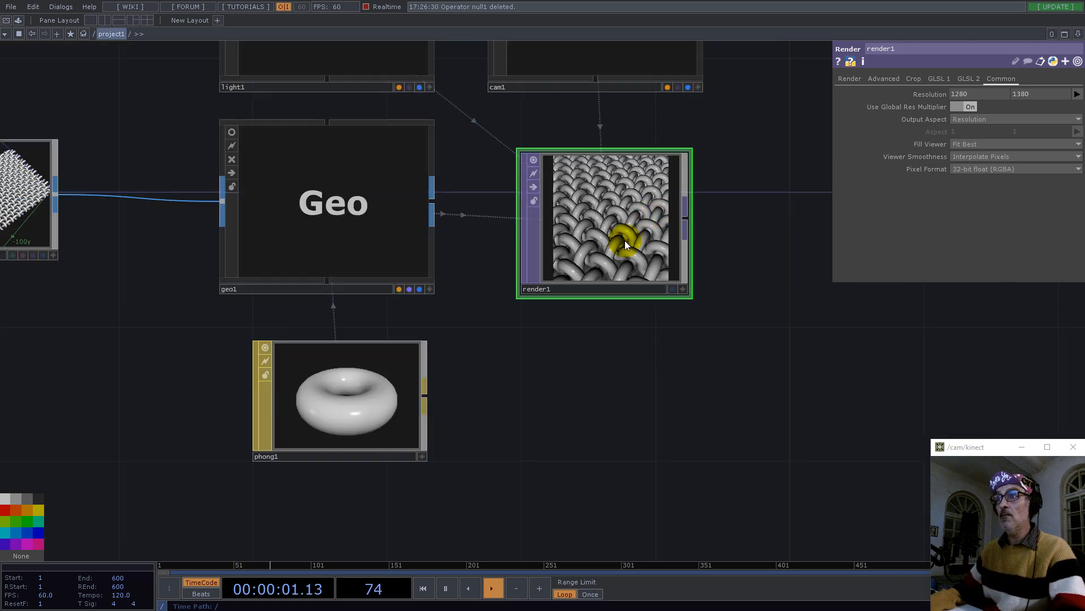
Add a Render Select TOP below render1 and assign render1 as its source TOP.
{"action": "double_click", "coordinate": [582, 400]}
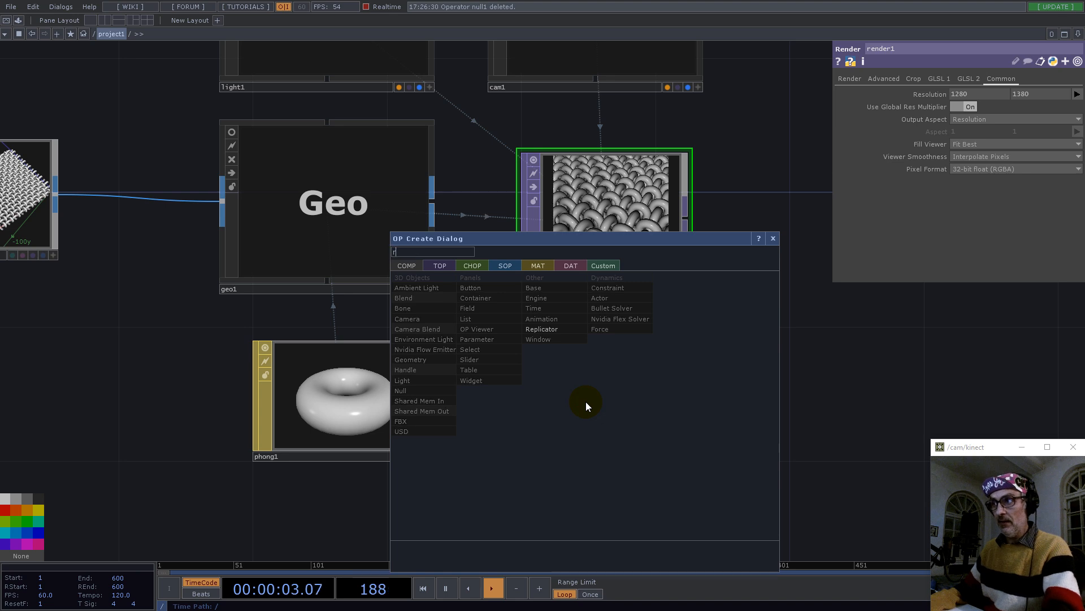
{"action": "left_click", "coordinate": [449, 266]}
{"action": "type", "text": "r"}
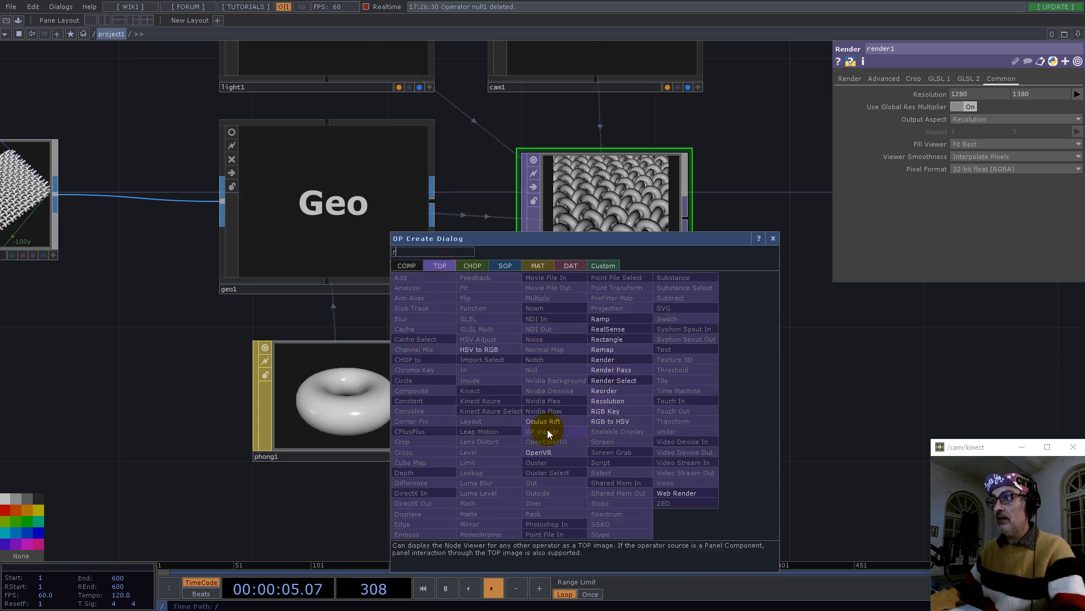
{"action": "left_click", "coordinate": [632, 380]}
{"action": "left_click", "coordinate": [608, 390]}
{"action": "left_click_drag", "start_coordinate": [623, 264], "coordinate": [959, 97]}
Set render1's number of color buffers to 2.
{"action": "left_click", "coordinate": [543, 216]}
{"action": "left_click", "coordinate": [879, 81]}
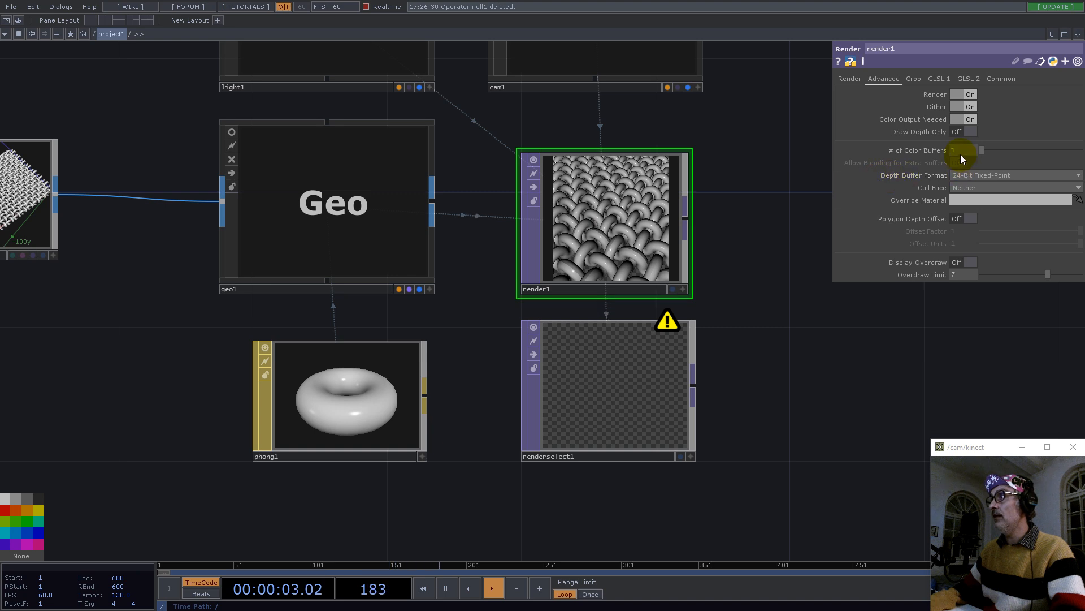
{"action": "type", "text": "2"}
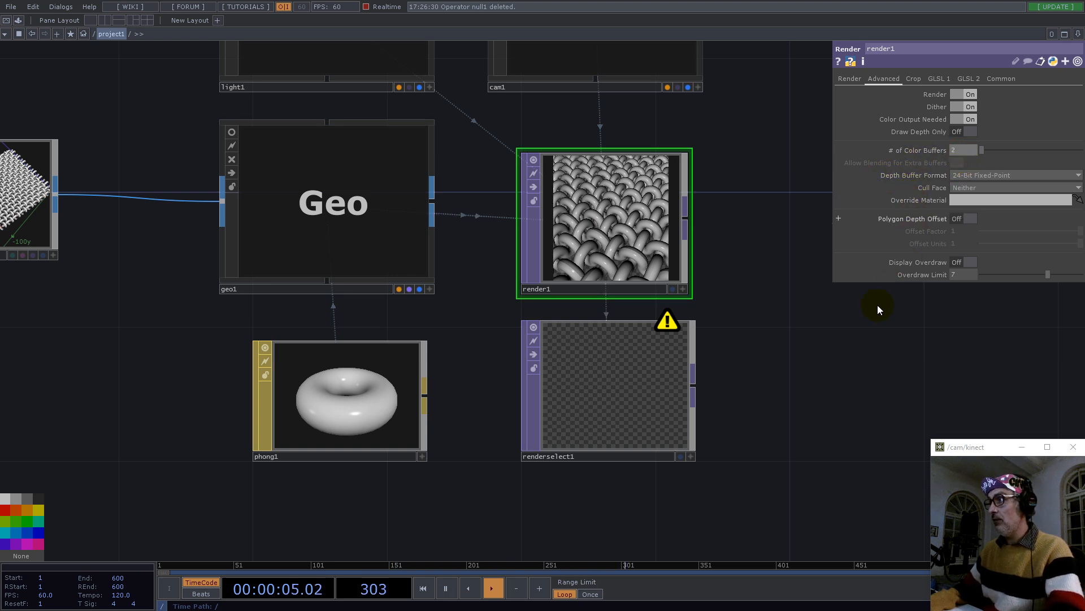
{"action": "left_click", "coordinate": [859, 346]}
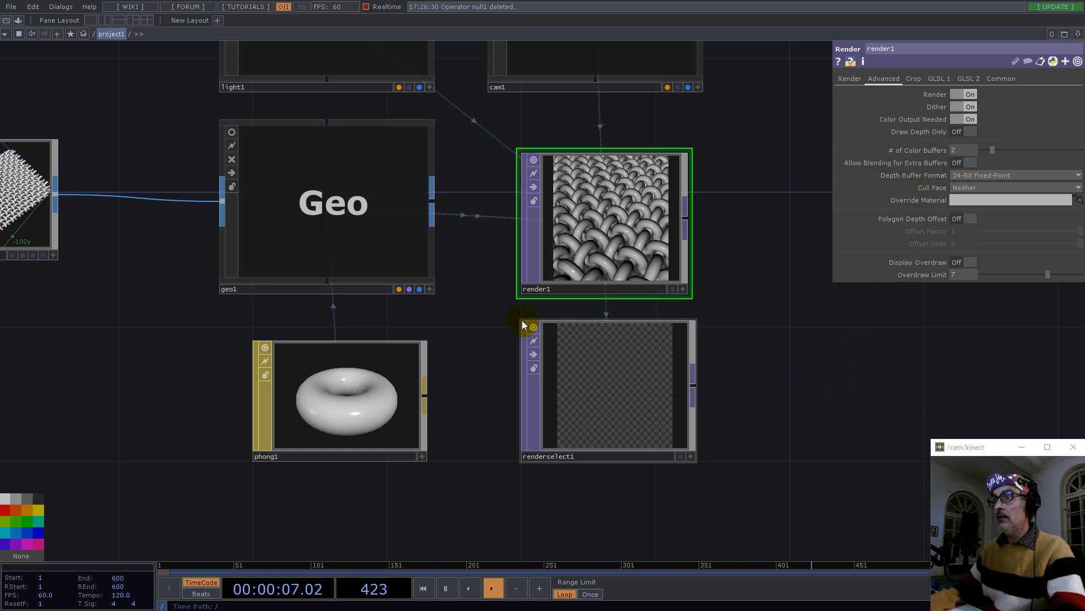
Try color buffer index 2 on renderselect1 and restore the index to 1.
{"action": "left_click", "coordinate": [609, 390]}
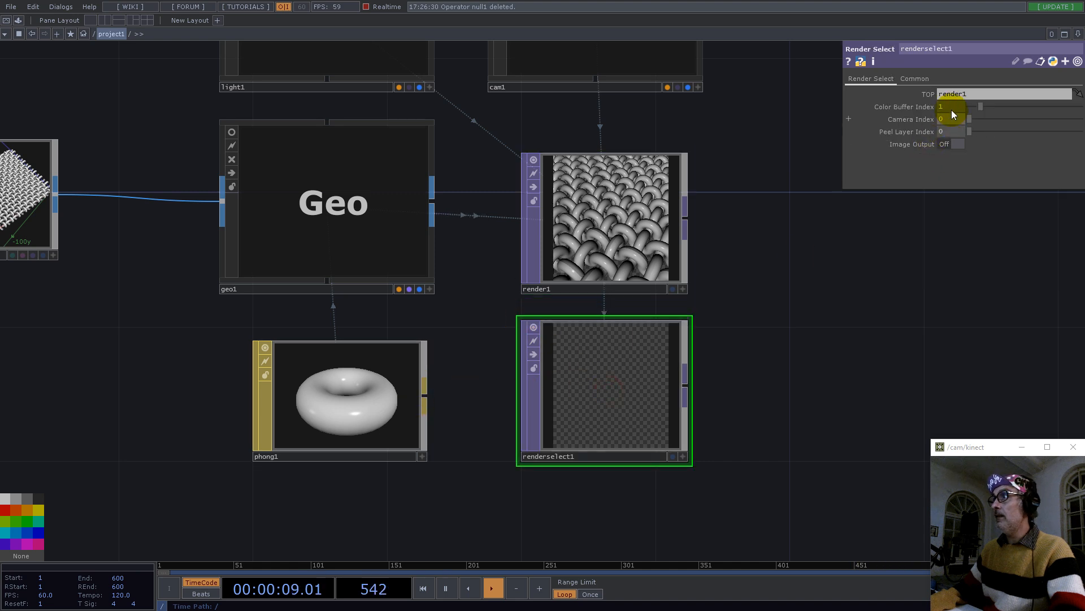
{"action": "type", "text": "2"}
{"action": "left_click", "coordinate": [875, 307]}
{"action": "left_click", "coordinate": [339, 405]}
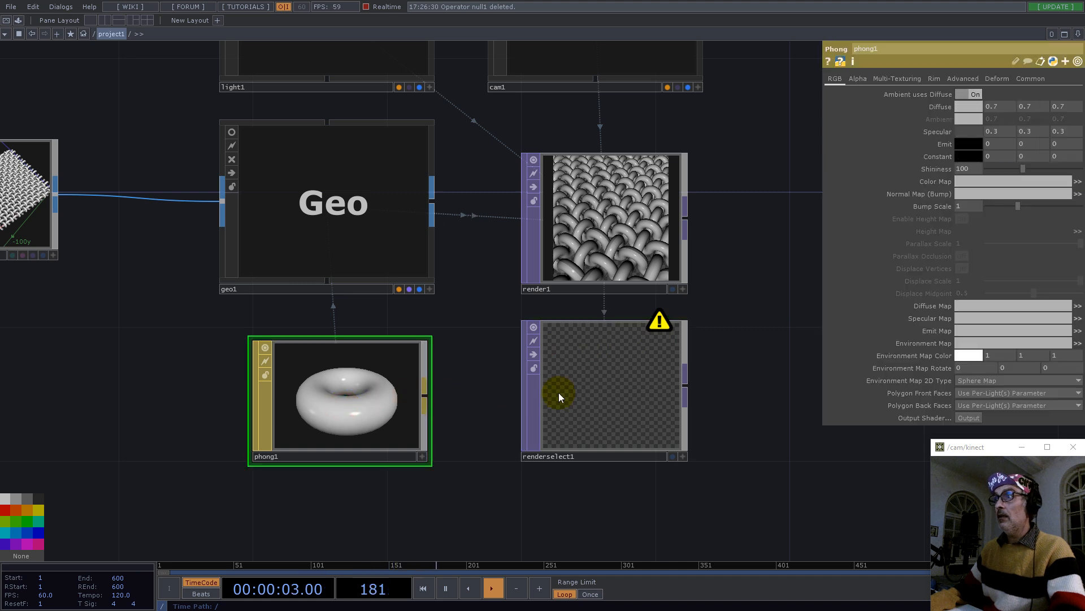
{"action": "middle_click", "coordinate": [578, 390]}
{"action": "left_click", "coordinate": [580, 395]}
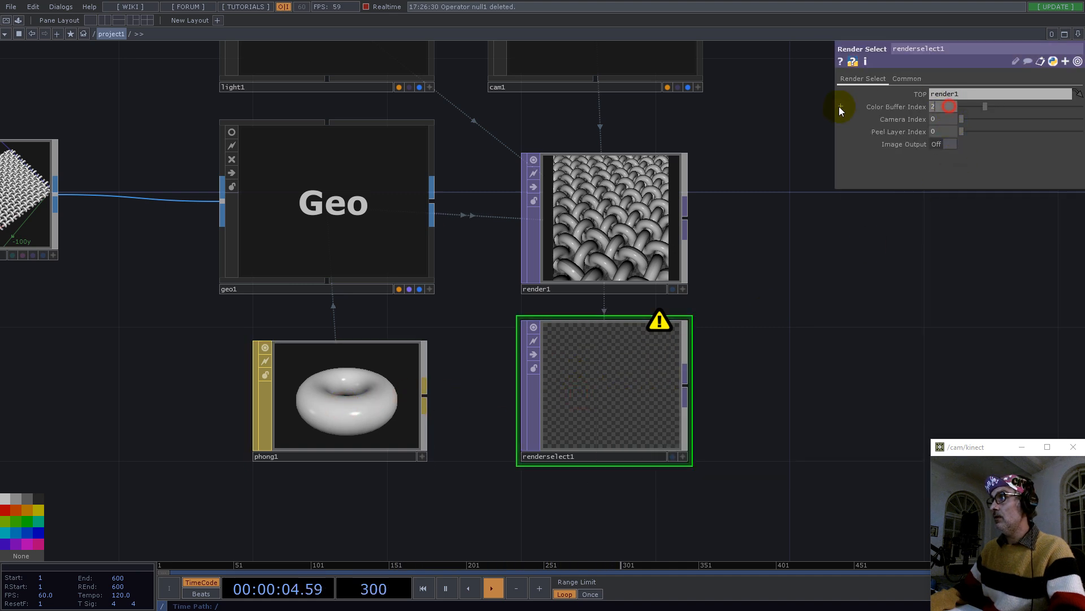
Set phong1's Color Buffer 1 RGB output to Camera Space Normal.
{"action": "left_click", "coordinate": [393, 399]}
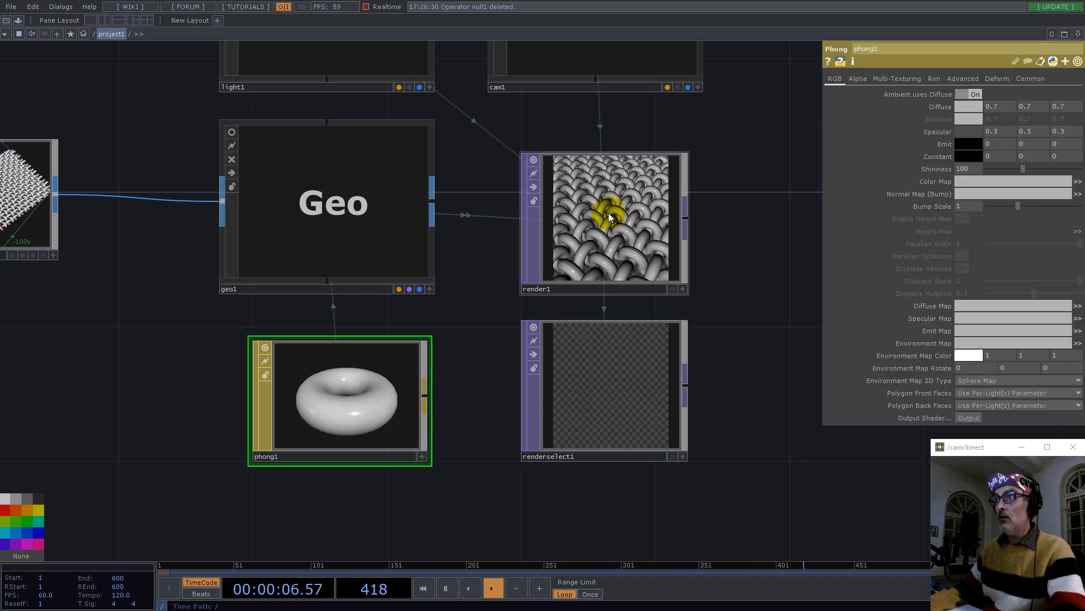
{"action": "left_click", "coordinate": [876, 216]}
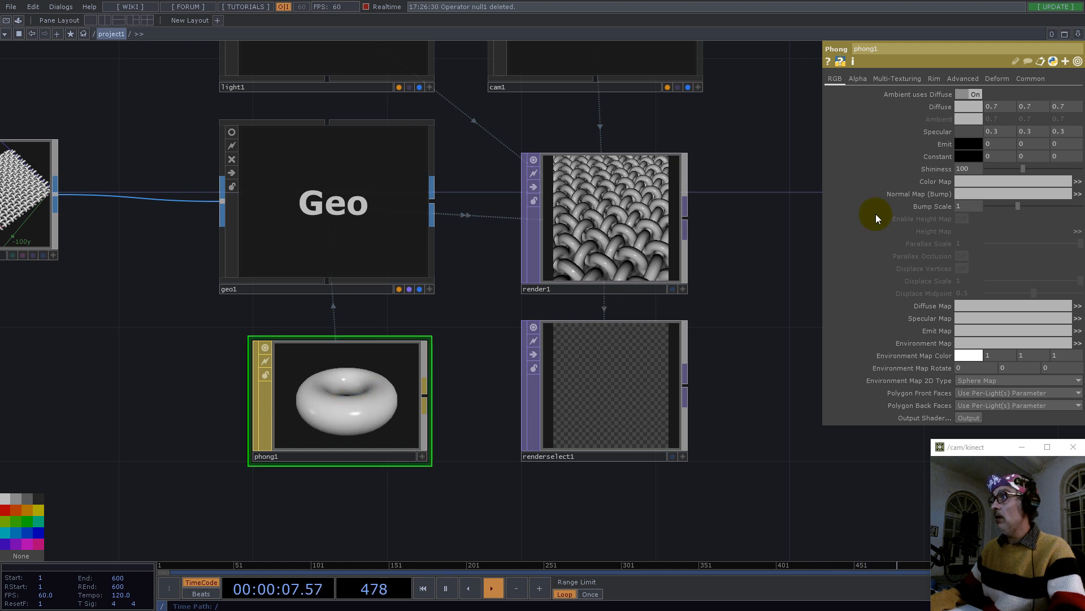
{"action": "left_click", "coordinate": [965, 79]}
{"action": "left_click", "coordinate": [980, 226]}
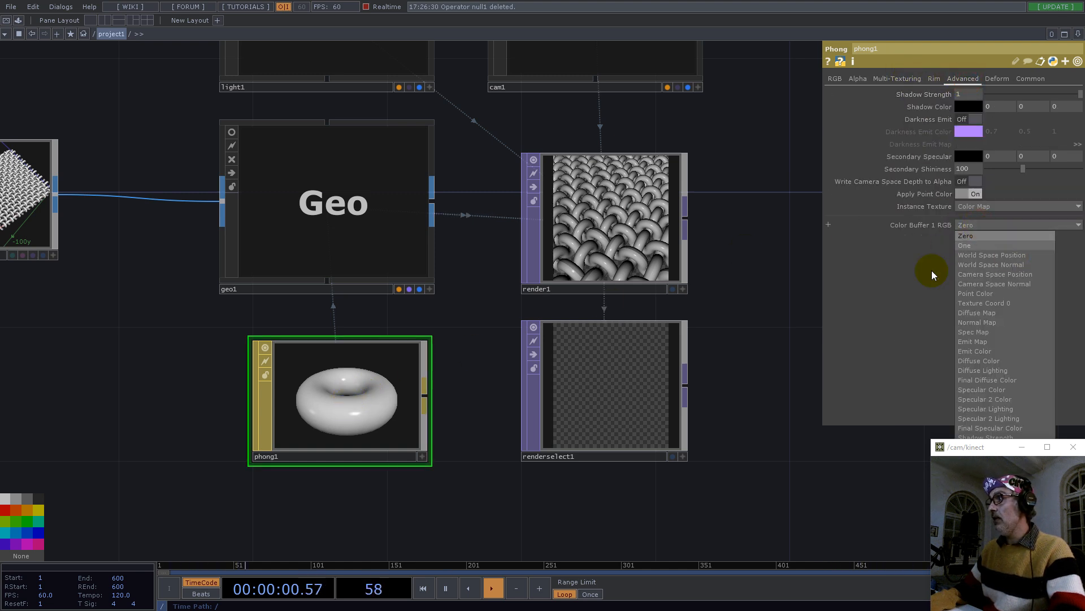
{"action": "left_click", "coordinate": [1010, 285]}
Examine the camera-space normal image in renderselect1 up close and compare it with render1.
{"action": "scroll", "coordinate": [601, 416], "scroll_direction": "up", "scroll_amount": 5}
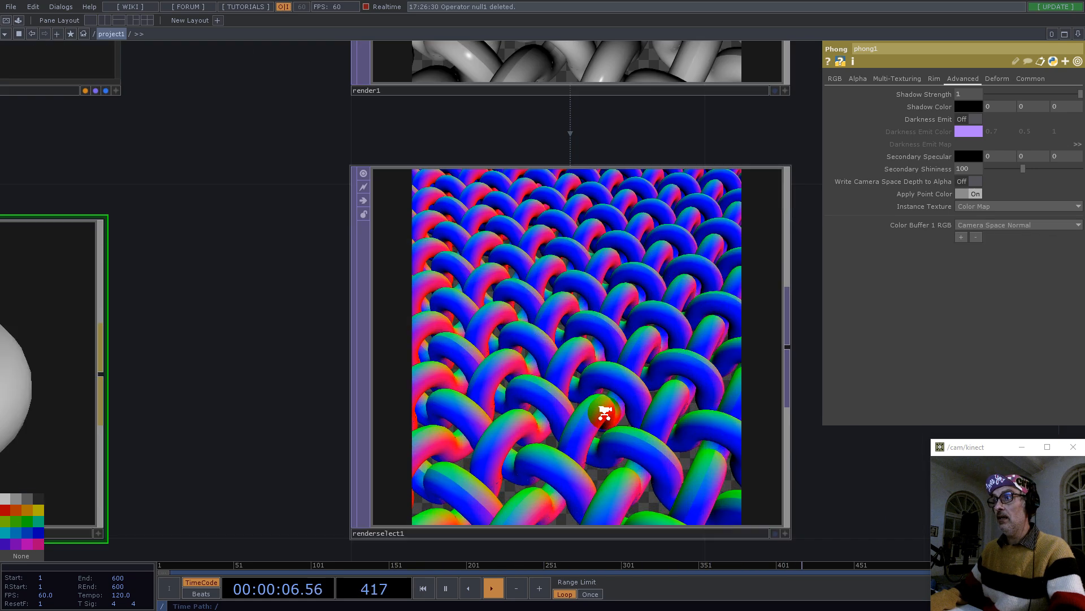
{"action": "scroll", "coordinate": [455, 315], "scroll_direction": "down", "scroll_amount": 4}
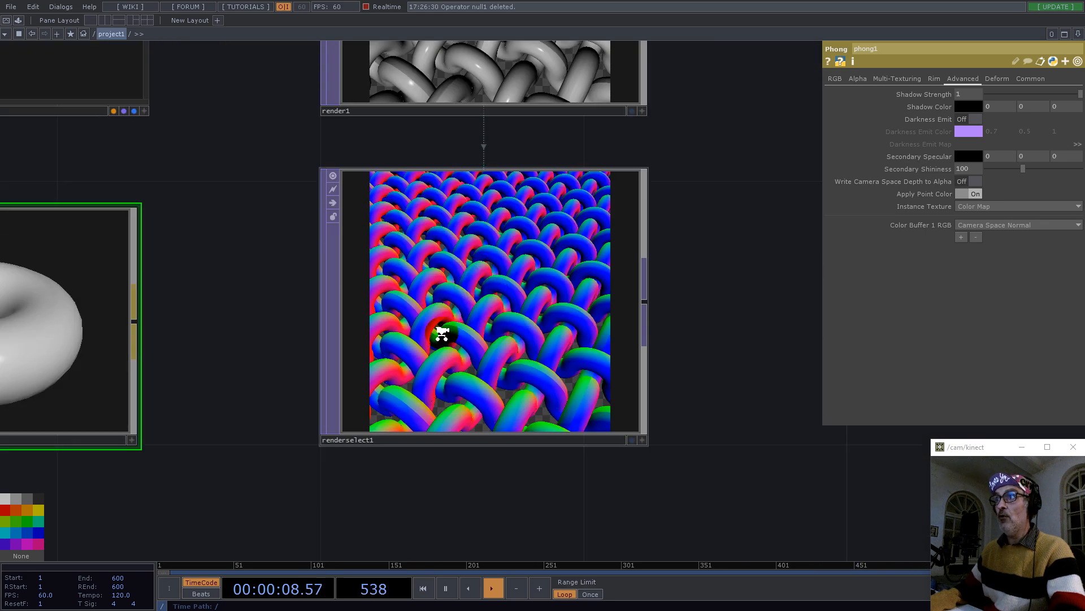
{"action": "scroll", "coordinate": [441, 334], "scroll_direction": "down", "scroll_amount": 5}
{"action": "scroll", "coordinate": [460, 194], "scroll_direction": "up", "scroll_amount": 5}
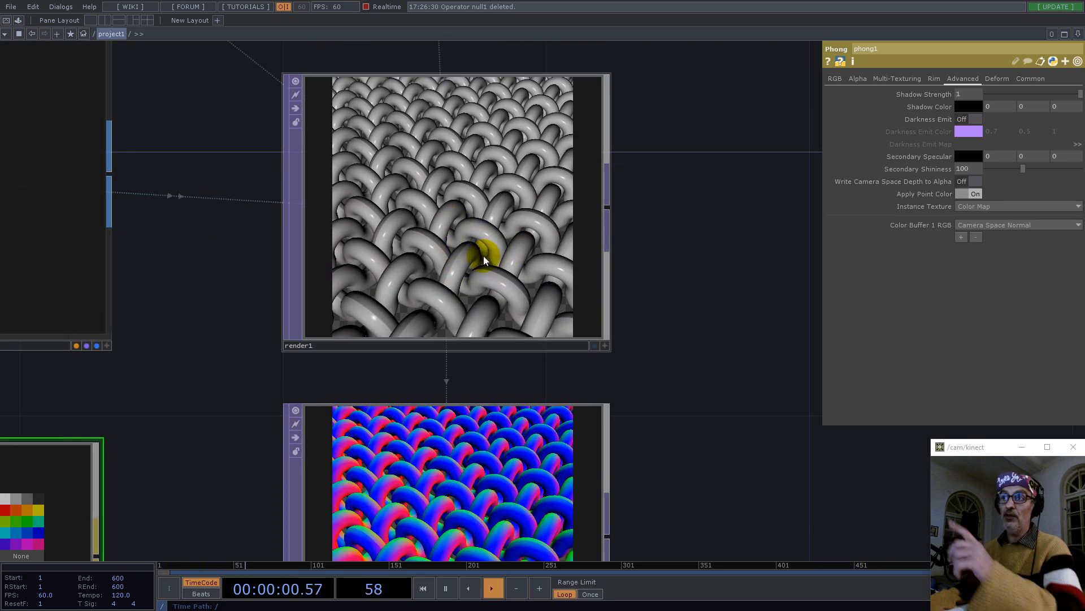
{"action": "scroll", "coordinate": [470, 302], "scroll_direction": "down", "scroll_amount": 2}
{"action": "scroll", "coordinate": [469, 307], "scroll_direction": "down", "scroll_amount": 1}
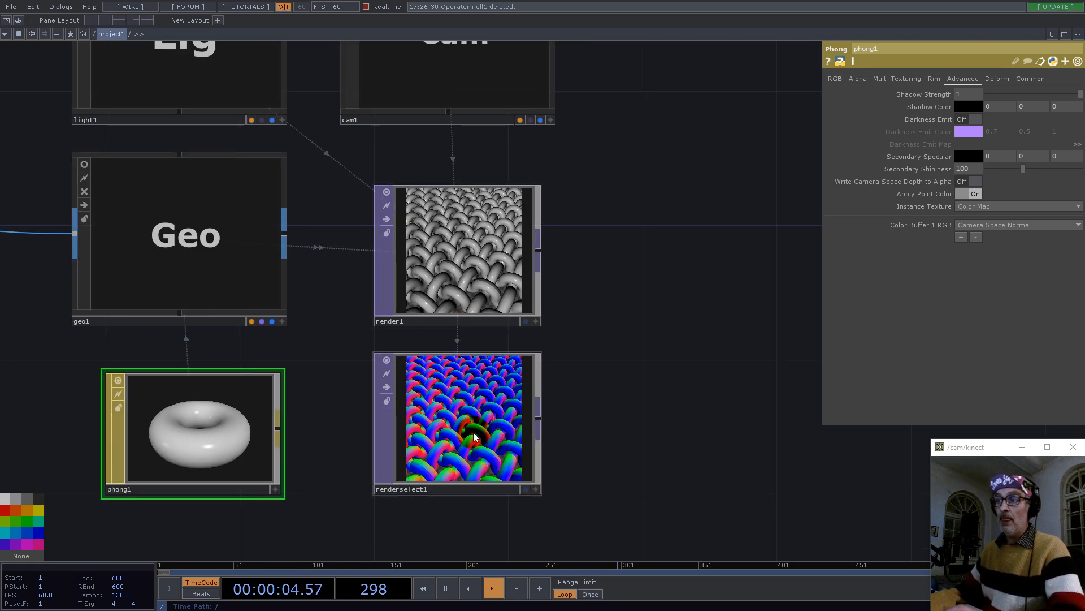
{"action": "scroll", "coordinate": [482, 436], "scroll_direction": "up", "scroll_amount": 3}
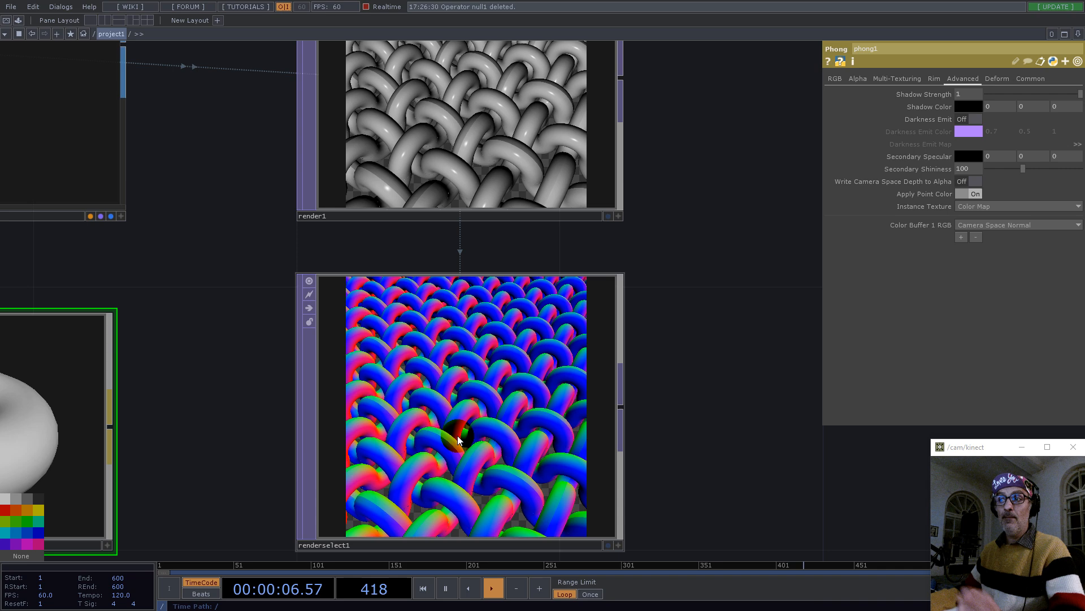
{"action": "scroll", "coordinate": [475, 343], "scroll_direction": "down", "scroll_amount": 1}
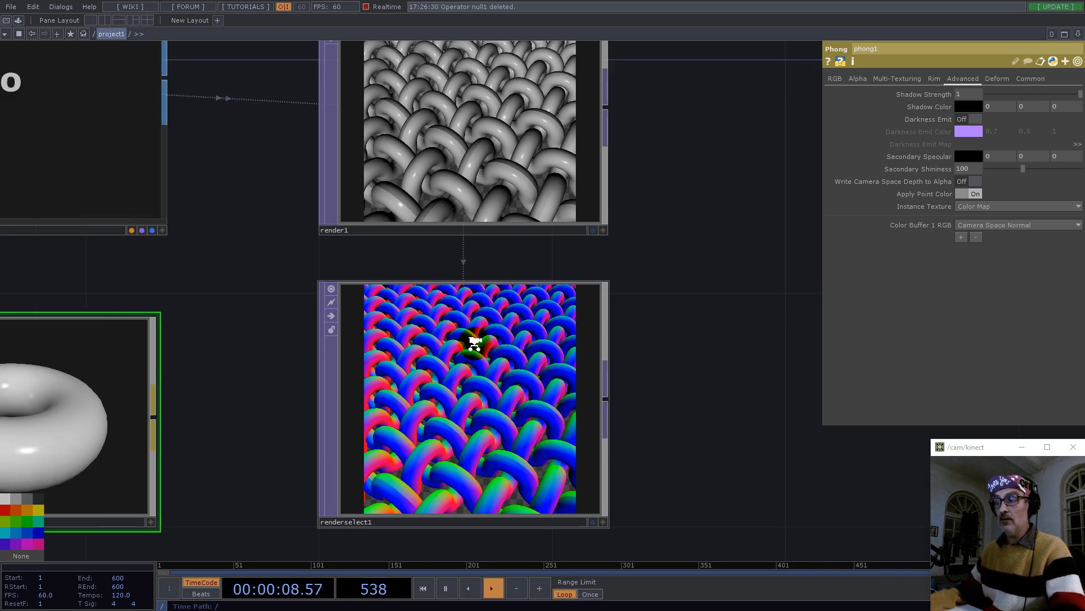
Add a Noise TOP beside renderselect1.
{"action": "key", "text": "Tab"}
{"action": "type", "text": "n"}
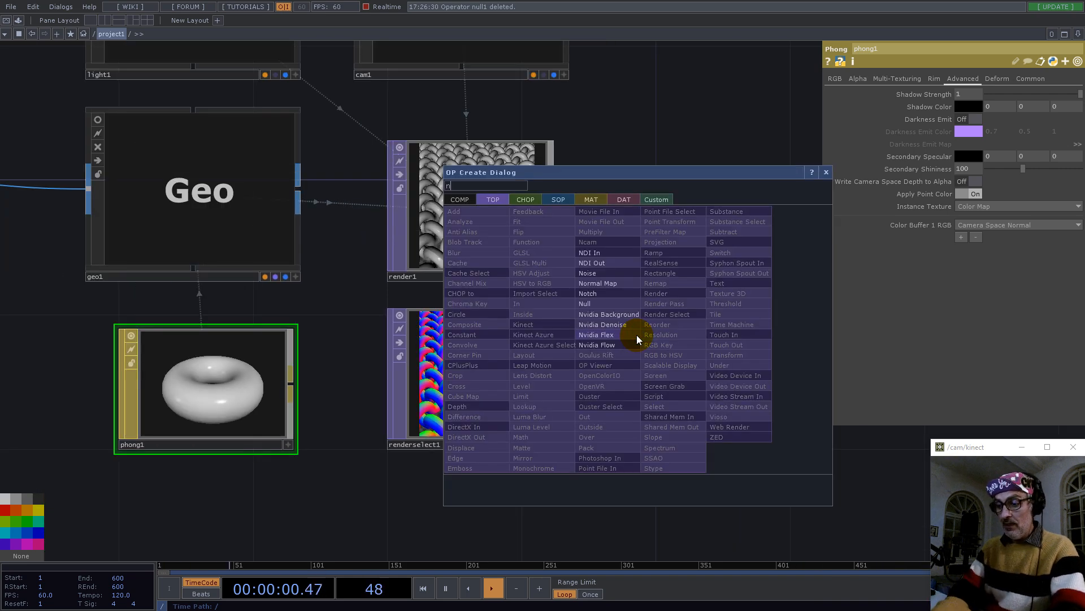
{"action": "left_click", "coordinate": [588, 274]}
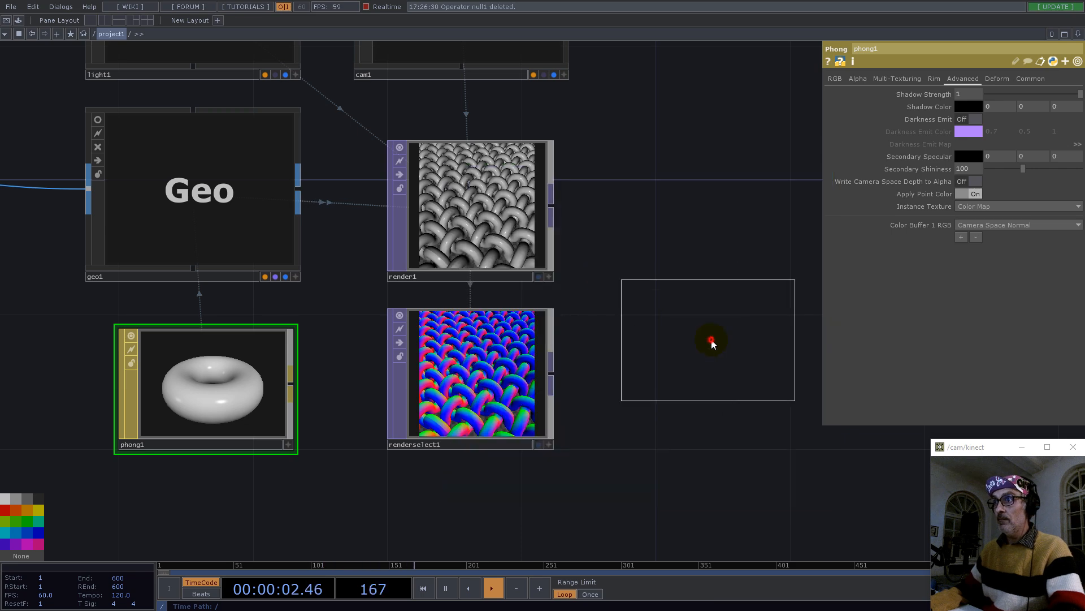
{"action": "left_click", "coordinate": [711, 342]}
Link noise1's resolution width and height to render1's resolution by reference, giving 1280 by 1380.
{"action": "scroll", "coordinate": [447, 345], "scroll_direction": "down", "scroll_amount": 3}
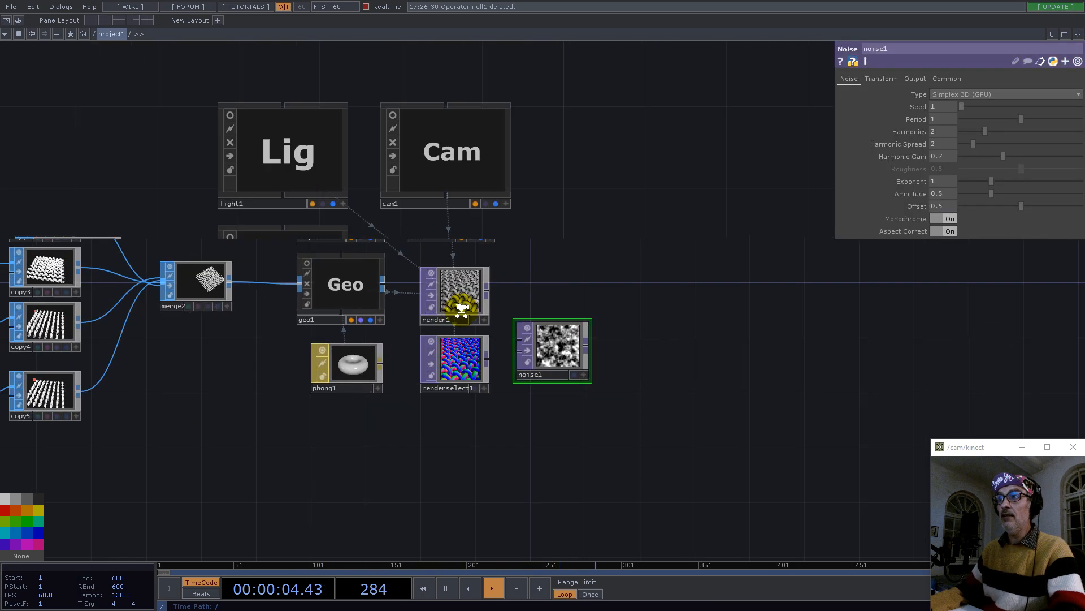
{"action": "left_click", "coordinate": [461, 308]}
{"action": "scroll", "coordinate": [461, 308], "scroll_direction": "up", "scroll_amount": 3}
{"action": "left_click", "coordinate": [995, 79]}
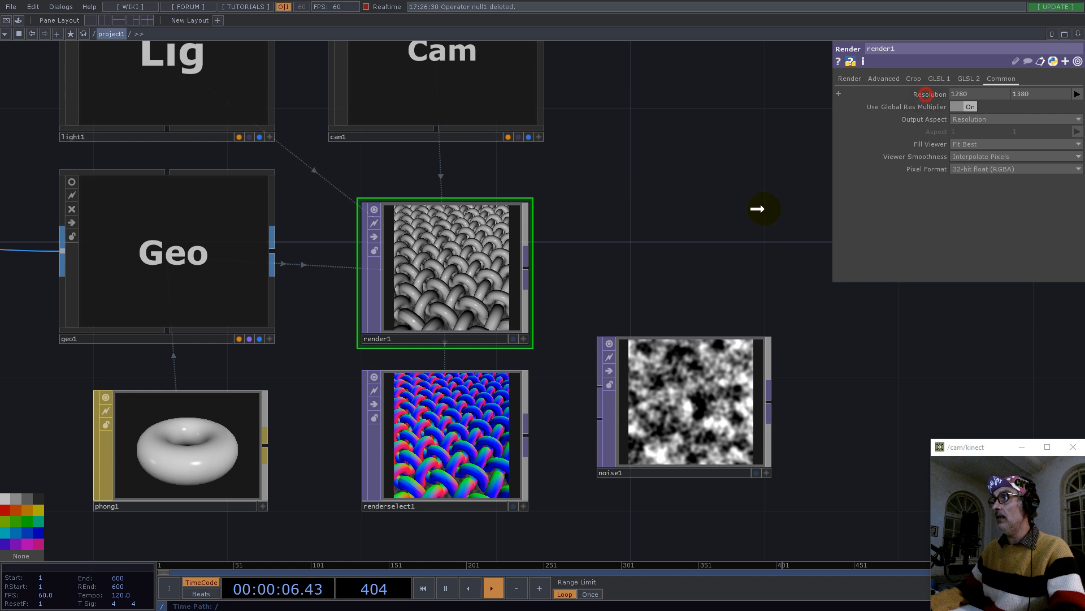
{"action": "left_click", "coordinate": [659, 436]}
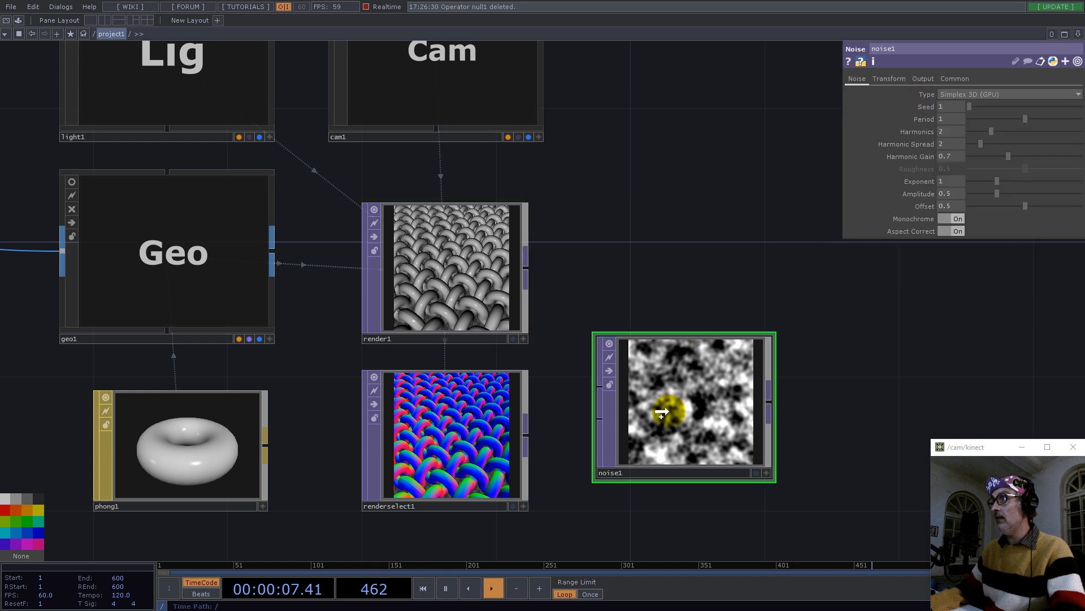
{"action": "left_click", "coordinate": [949, 79]}
{"action": "left_click_drag", "start_coordinate": [915, 108], "coordinate": [918, 107]}
{"action": "left_click", "coordinate": [930, 107]}
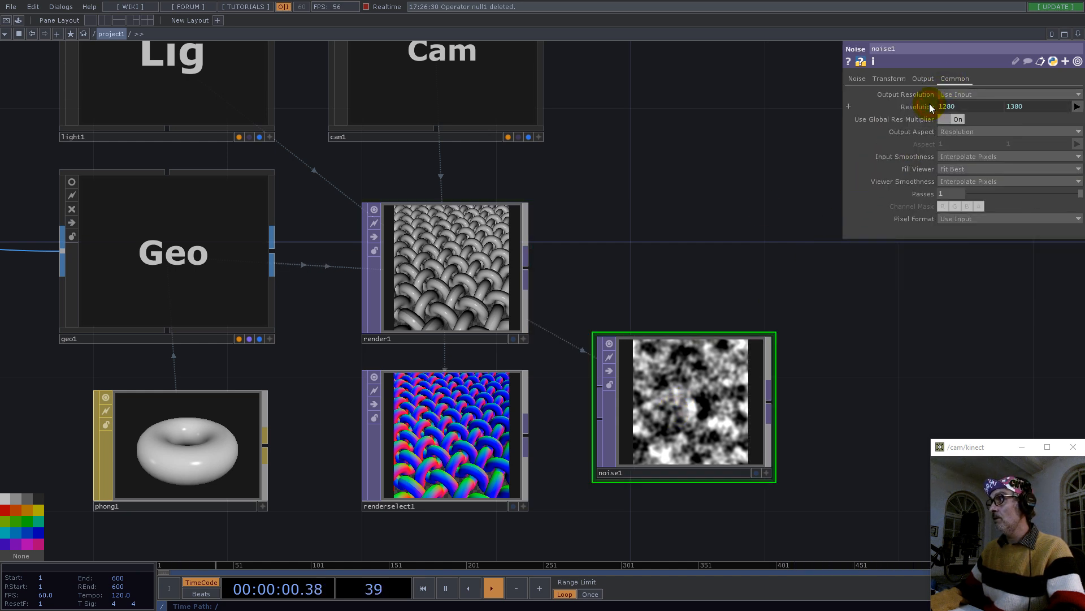
Wire renderselect1 into noise1's second input and set the noise transform scale to 0.2 on all three axes.
{"action": "left_click_drag", "start_coordinate": [533, 440], "coordinate": [596, 422]}
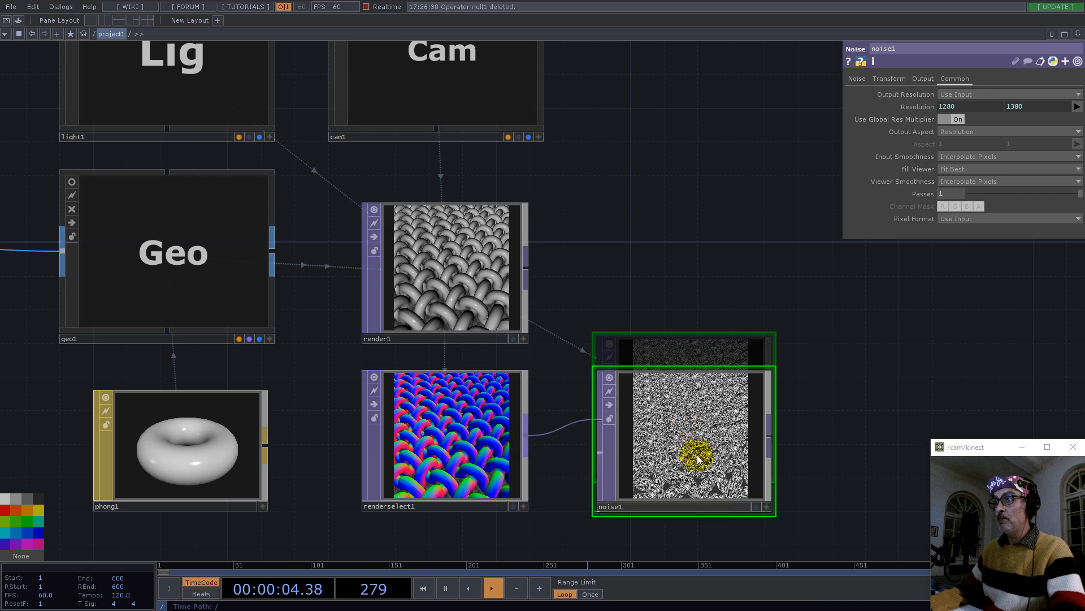
{"action": "scroll", "coordinate": [698, 453], "scroll_direction": "up", "scroll_amount": 4}
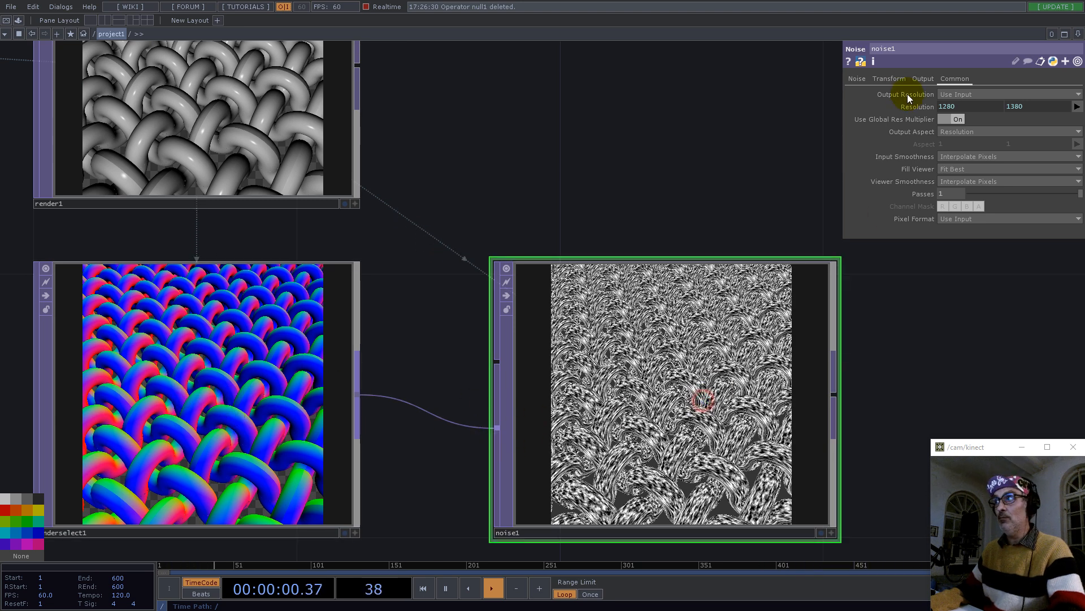
{"action": "left_click", "coordinate": [888, 79]}
{"action": "left_click_drag", "start_coordinate": [929, 147], "coordinate": [702, 130]}
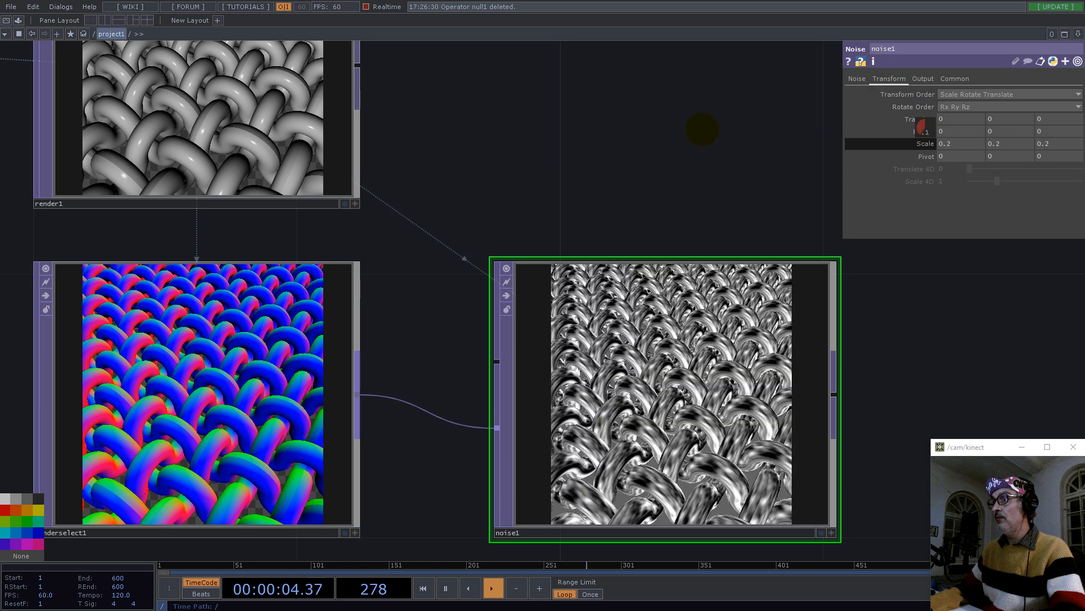
Set noise1's period to 2 and harmonic gain to 0.04, and inspect the smoothed noise up close.
{"action": "left_click", "coordinate": [857, 79]}
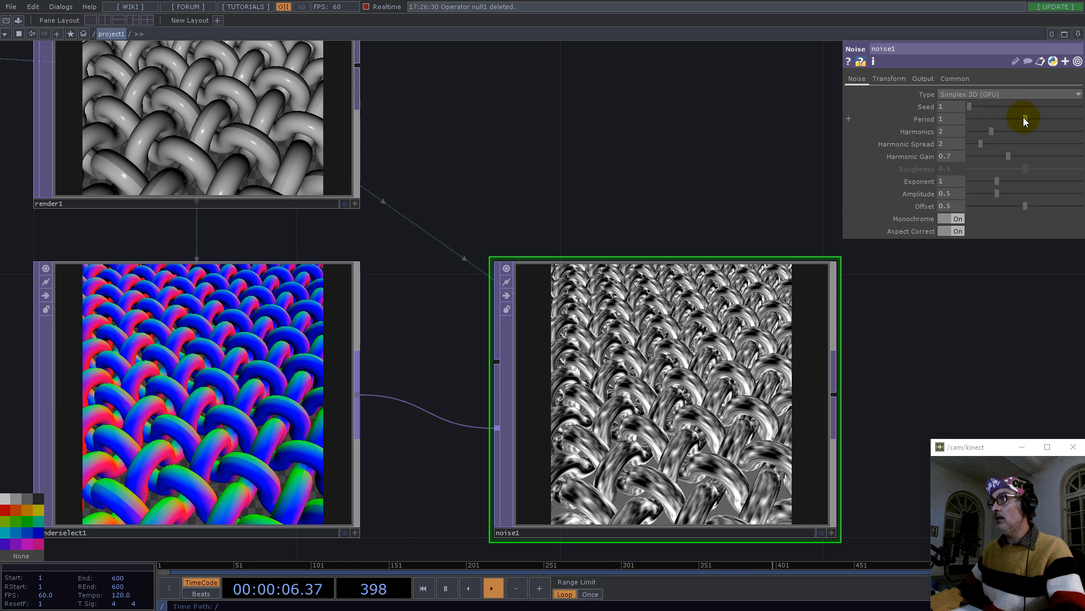
{"action": "left_click_drag", "start_coordinate": [1051, 119], "coordinate": [1080, 119]}
{"action": "left_click_drag", "start_coordinate": [1000, 163], "coordinate": [972, 155]}
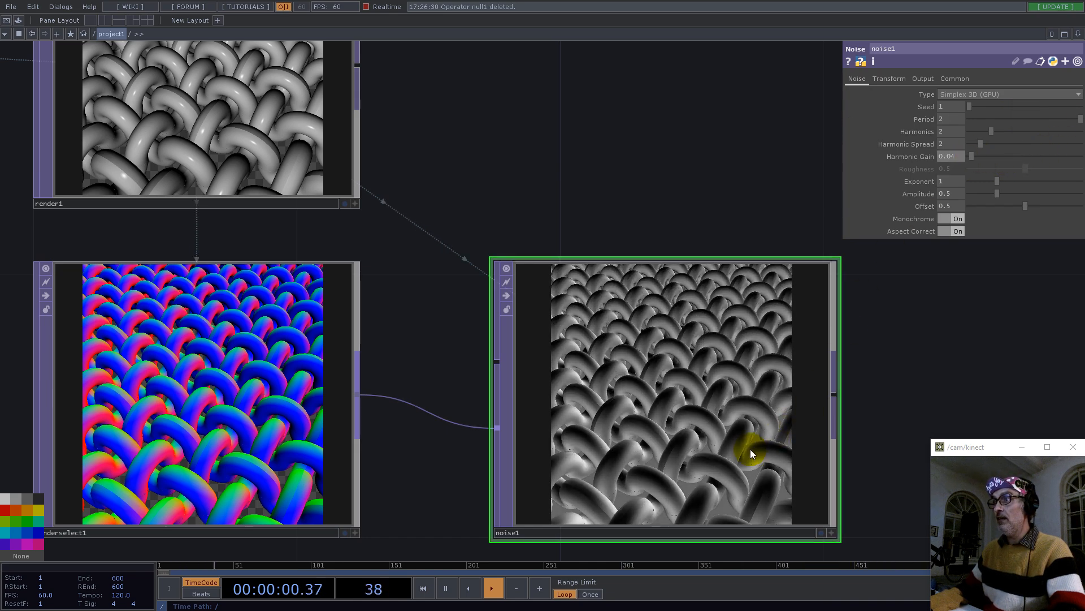
{"action": "scroll", "coordinate": [717, 465], "scroll_direction": "up", "scroll_amount": 5}
{"action": "scroll", "coordinate": [672, 310], "scroll_direction": "down", "scroll_amount": 3}
{"action": "scroll", "coordinate": [673, 305], "scroll_direction": "down", "scroll_amount": 4}
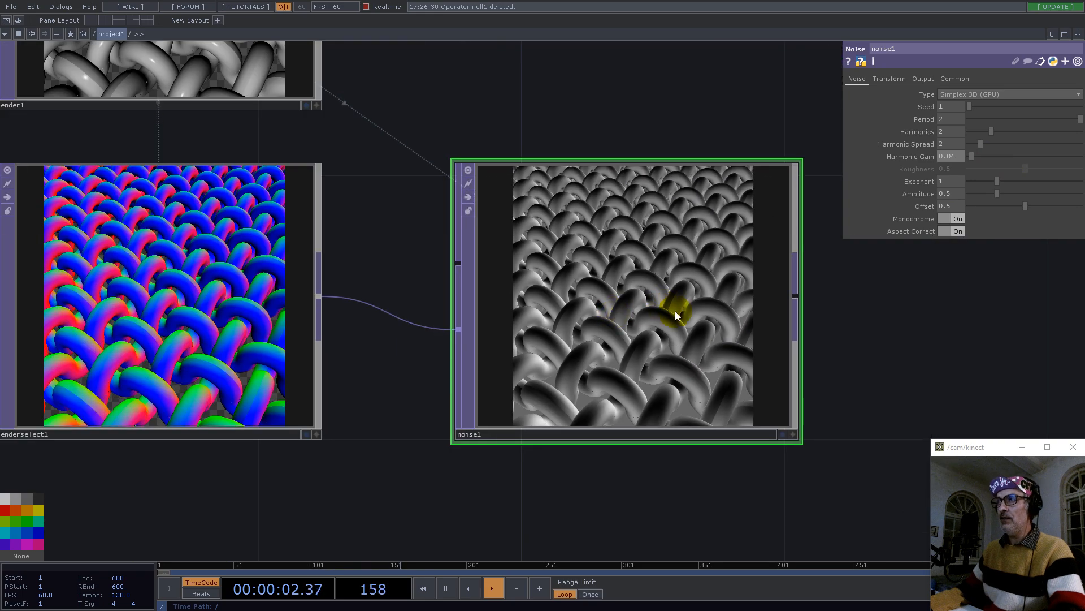
Set render1's anti-aliasing to 1x (Off) and inspect the noise edges up close.
{"action": "left_click", "coordinate": [455, 182]}
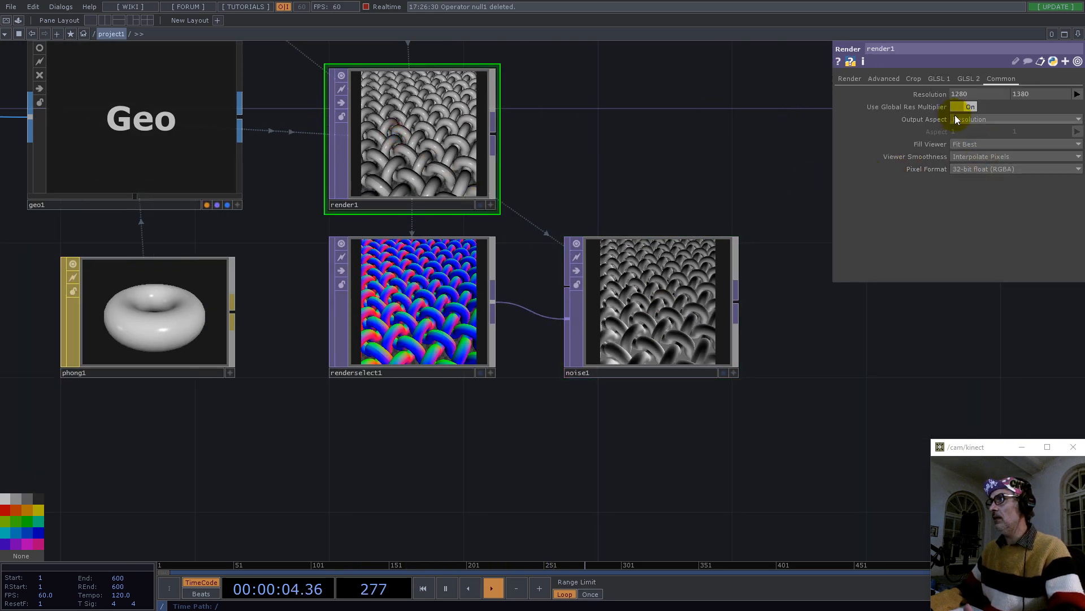
{"action": "left_click", "coordinate": [980, 157]}
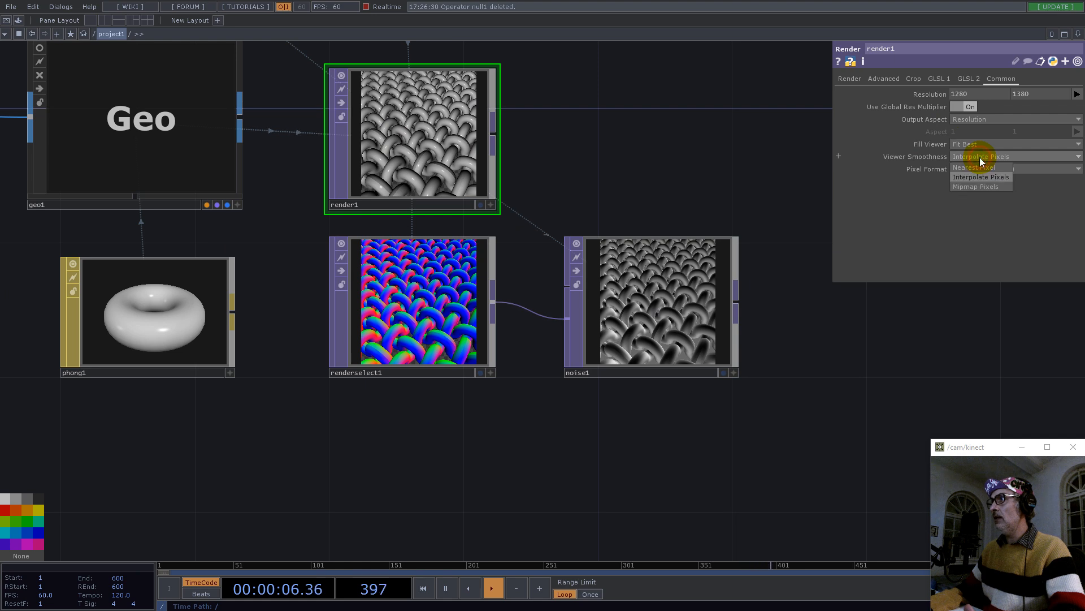
{"action": "left_click", "coordinate": [849, 78]}
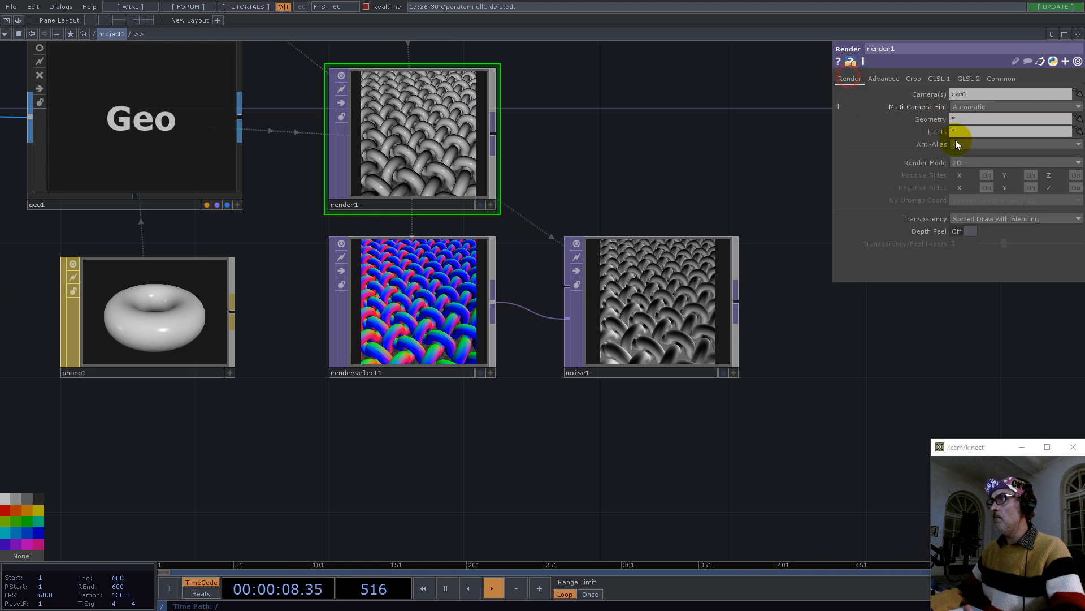
{"action": "left_click", "coordinate": [962, 142]}
{"action": "left_click", "coordinate": [969, 153]}
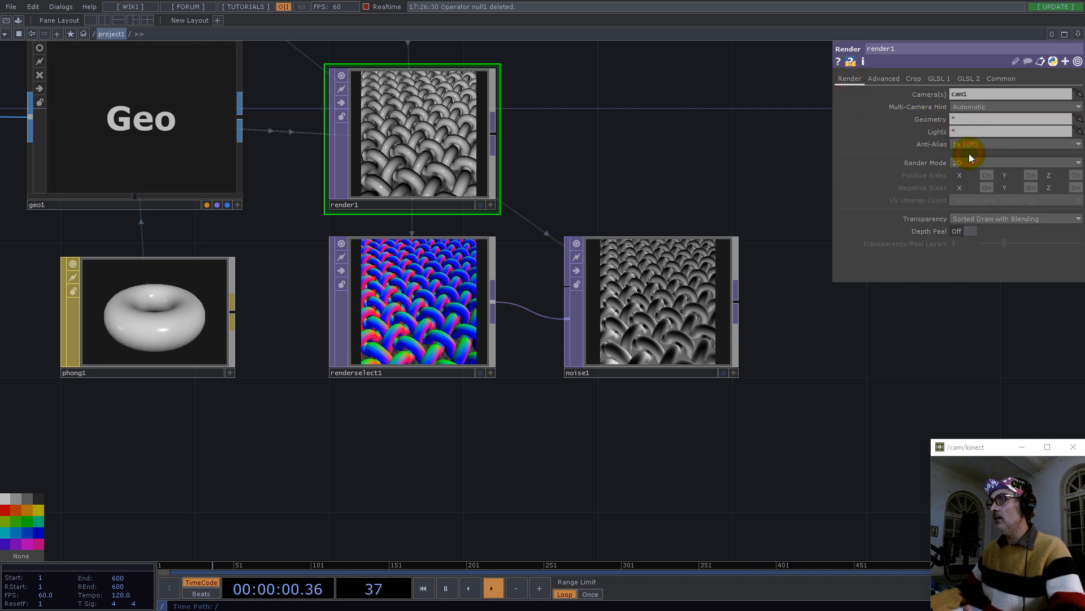
{"action": "scroll", "coordinate": [670, 290], "scroll_direction": "up", "scroll_amount": 10}
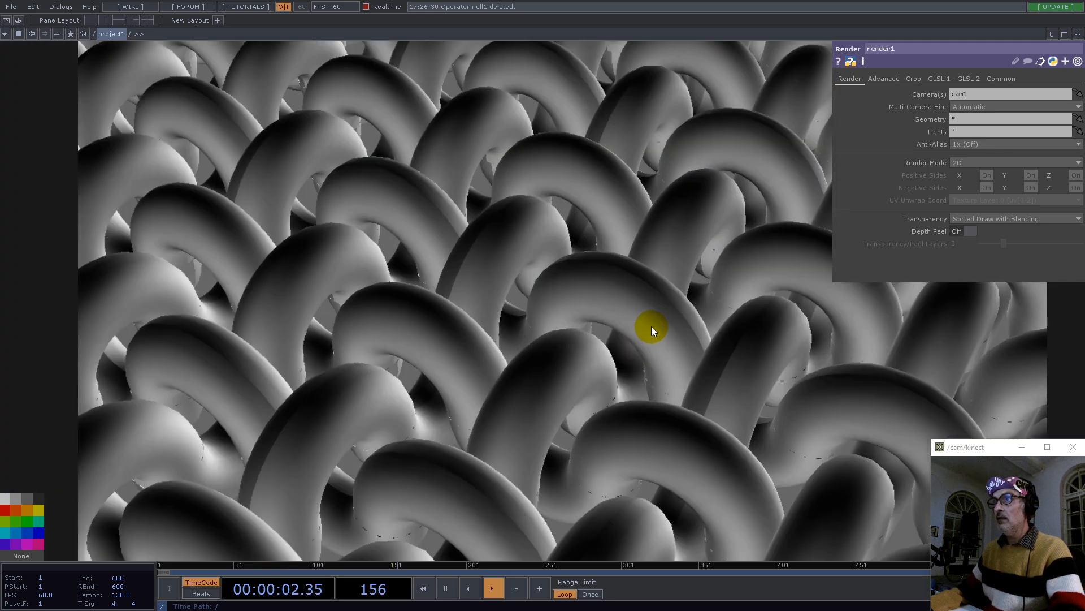
{"action": "scroll", "coordinate": [651, 327], "scroll_direction": "down", "scroll_amount": 10}
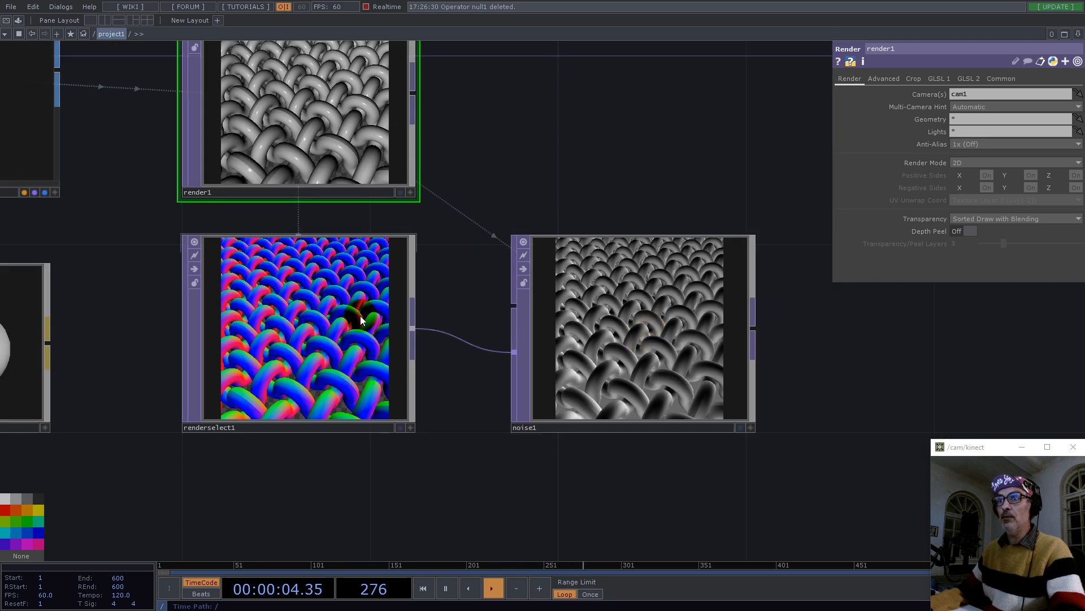
Set noise1's seed to 559 to vary the shading on the woven tubes.
{"action": "scroll", "coordinate": [551, 205], "scroll_direction": "down", "scroll_amount": 5}
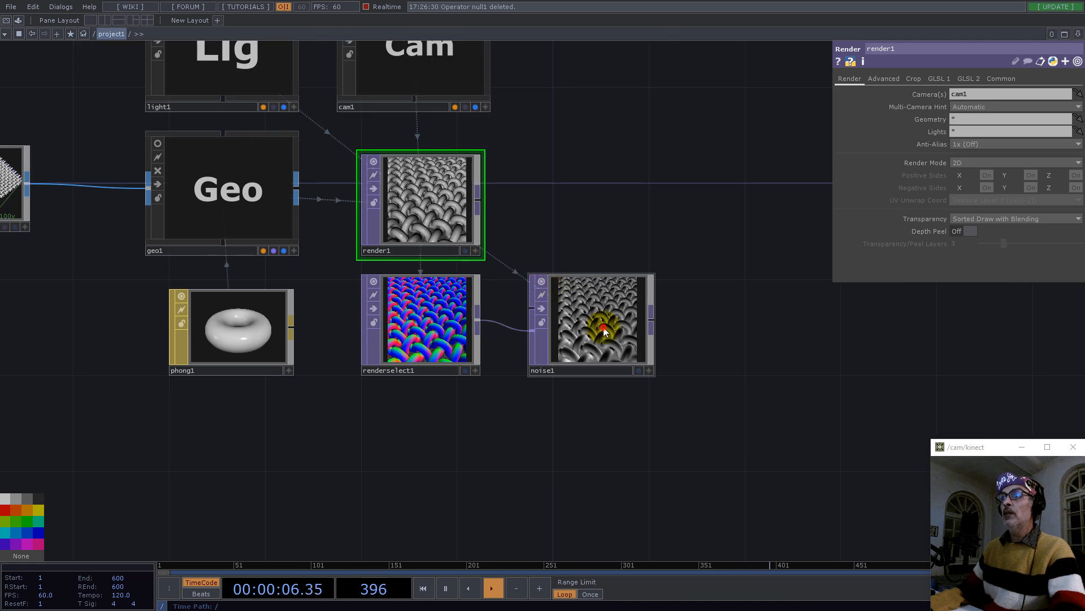
{"action": "left_click", "coordinate": [589, 327]}
{"action": "scroll", "coordinate": [562, 322], "scroll_direction": "up", "scroll_amount": 5}
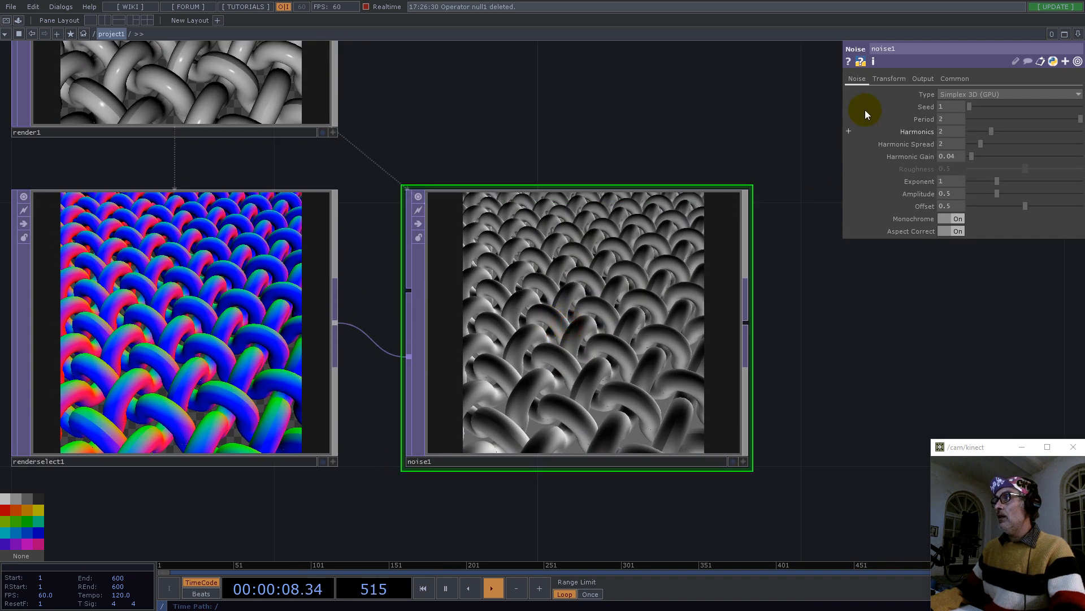
{"action": "left_click", "coordinate": [889, 82]}
{"action": "left_click", "coordinate": [858, 79]}
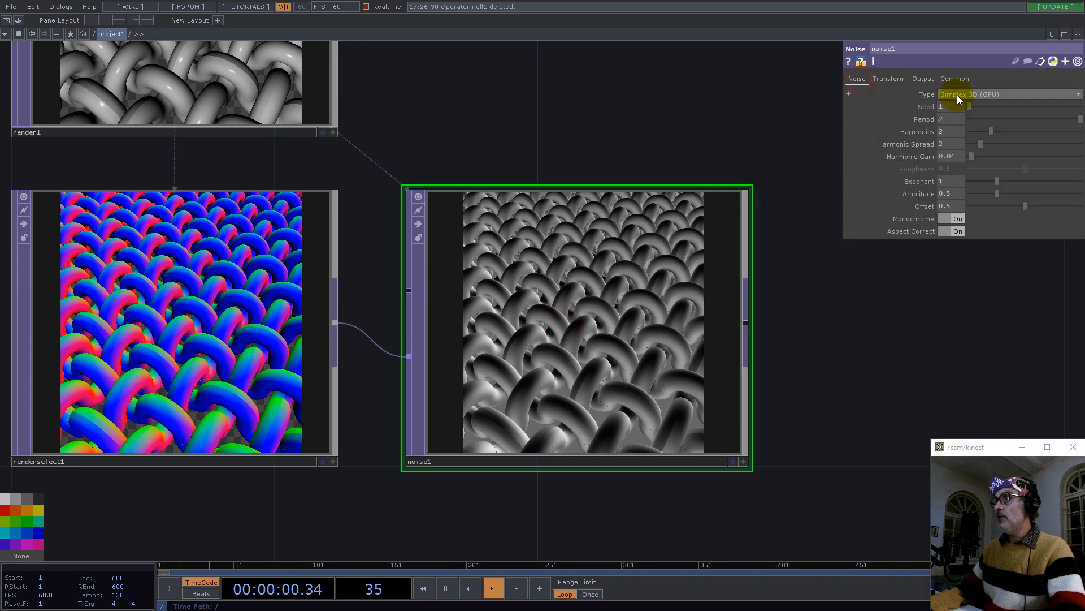
{"action": "left_click_drag", "start_coordinate": [969, 106], "coordinate": [976, 107]}
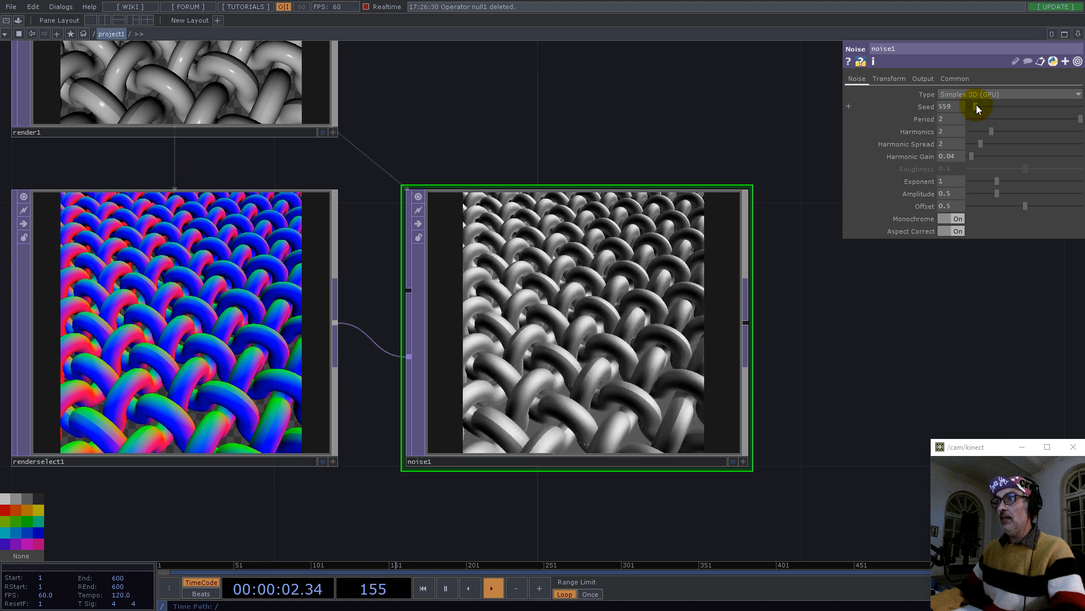
Move noise1 slightly away from renderselect1, add a Composite TOP after it, and wire render1 in as the composite's second input.
{"action": "scroll", "coordinate": [598, 435], "scroll_direction": "down", "scroll_amount": 4}
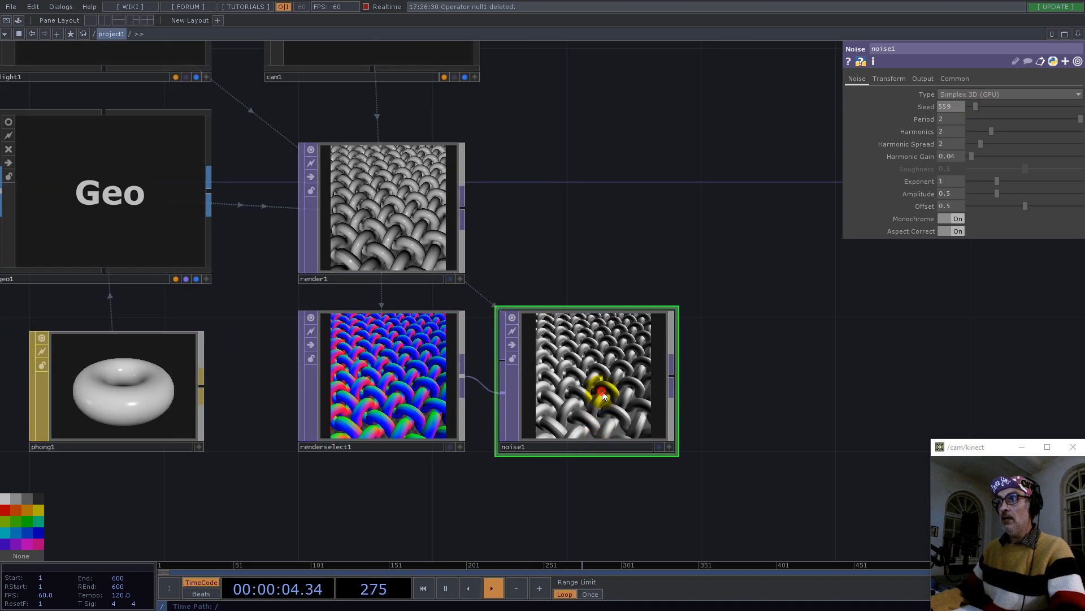
{"action": "left_click_drag", "start_coordinate": [605, 406], "coordinate": [638, 407]}
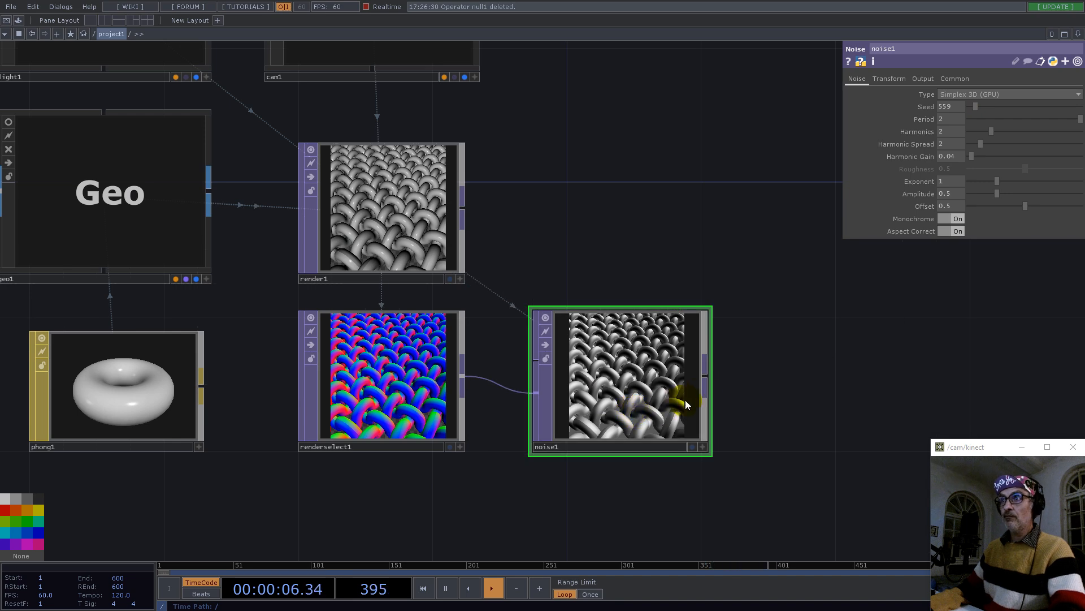
{"action": "right_click", "coordinate": [708, 374]}
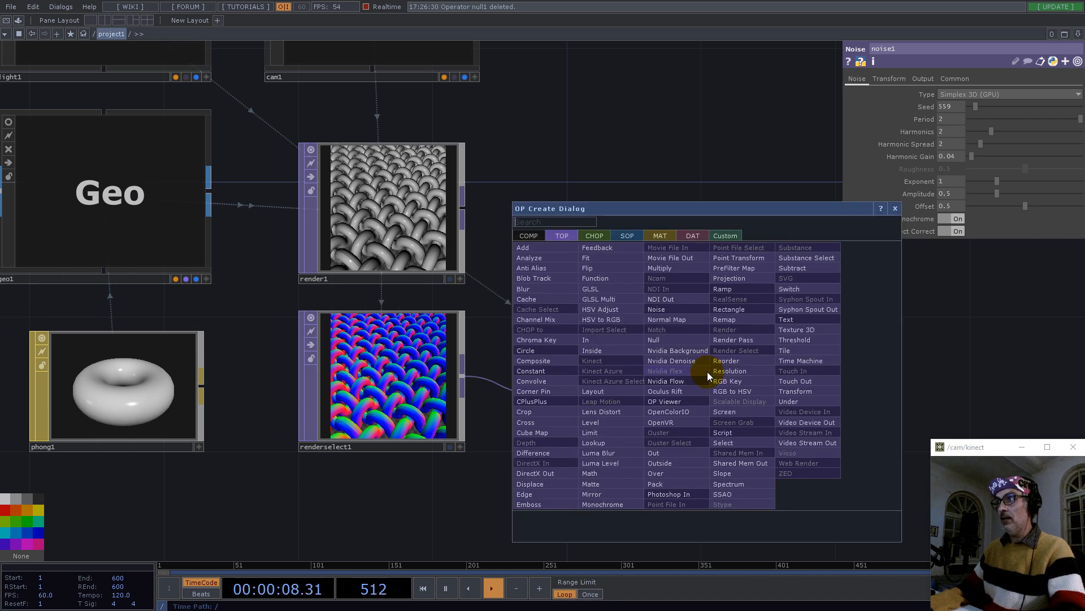
{"action": "type", "text": "co"}
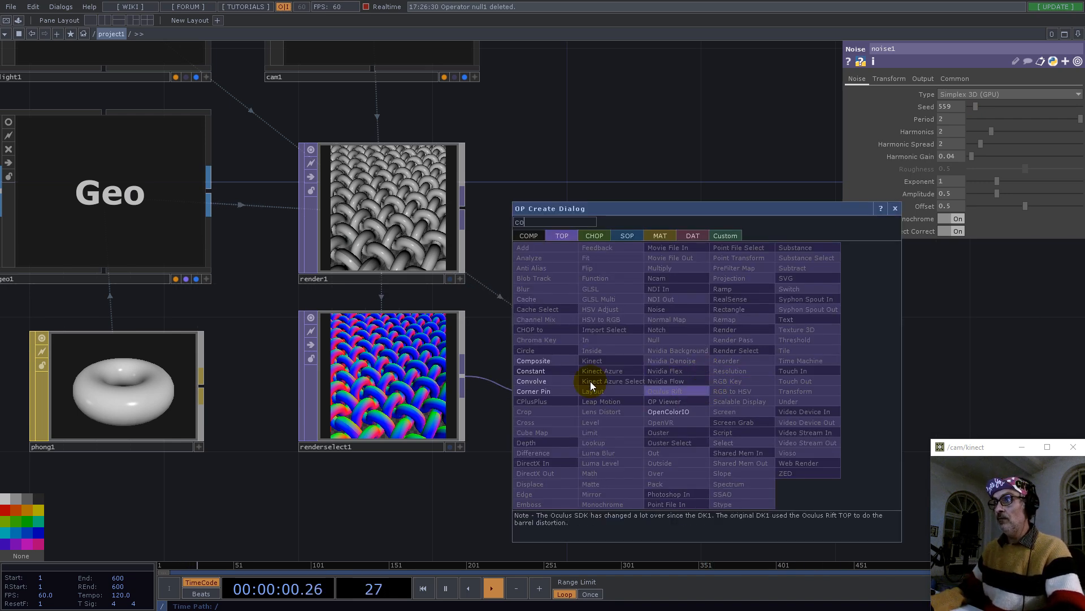
{"action": "left_click", "coordinate": [540, 367]}
{"action": "left_click", "coordinate": [804, 312]}
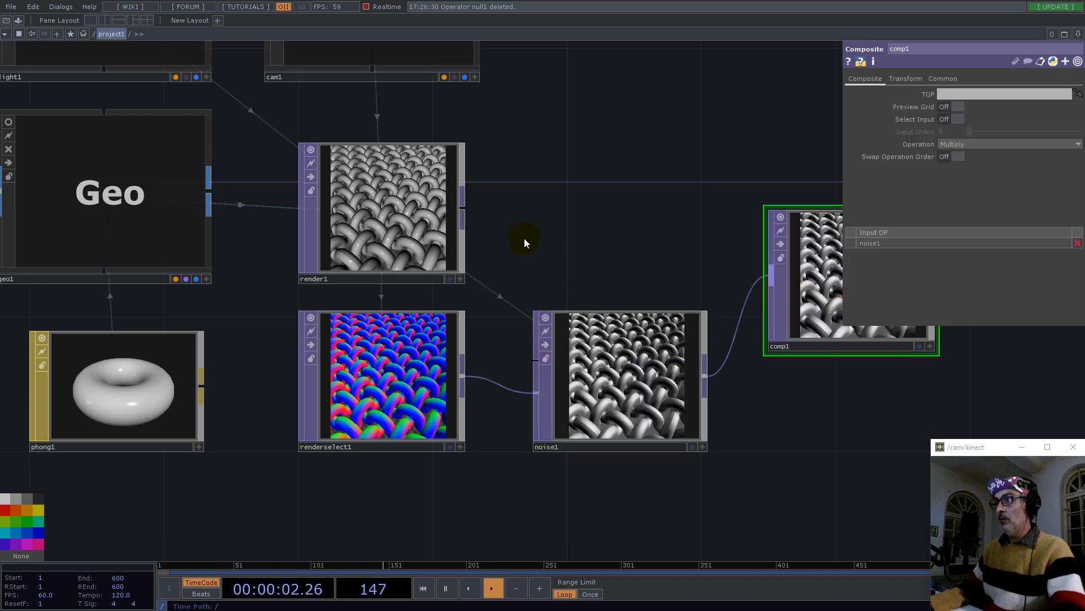
{"action": "left_click_drag", "start_coordinate": [466, 208], "coordinate": [757, 299]}
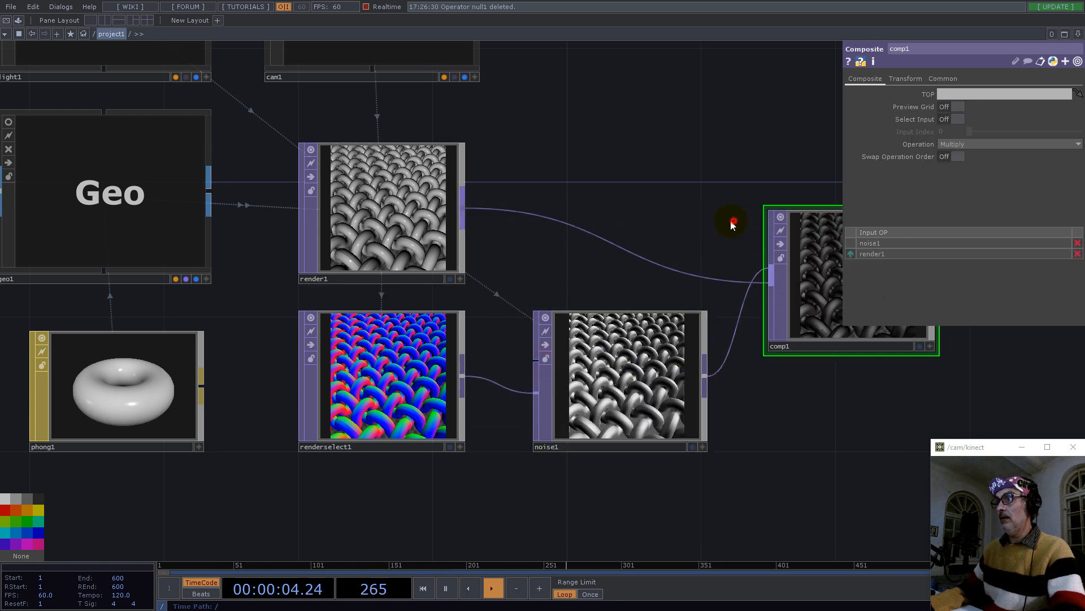
Inspect comp1's blended image up close and set its operation to Soft Light.
{"action": "left_click_drag", "start_coordinate": [732, 222], "coordinate": [547, 252]}
{"action": "scroll", "coordinate": [602, 299], "scroll_direction": "up", "scroll_amount": 5}
{"action": "scroll", "coordinate": [613, 364], "scroll_direction": "down", "scroll_amount": 5}
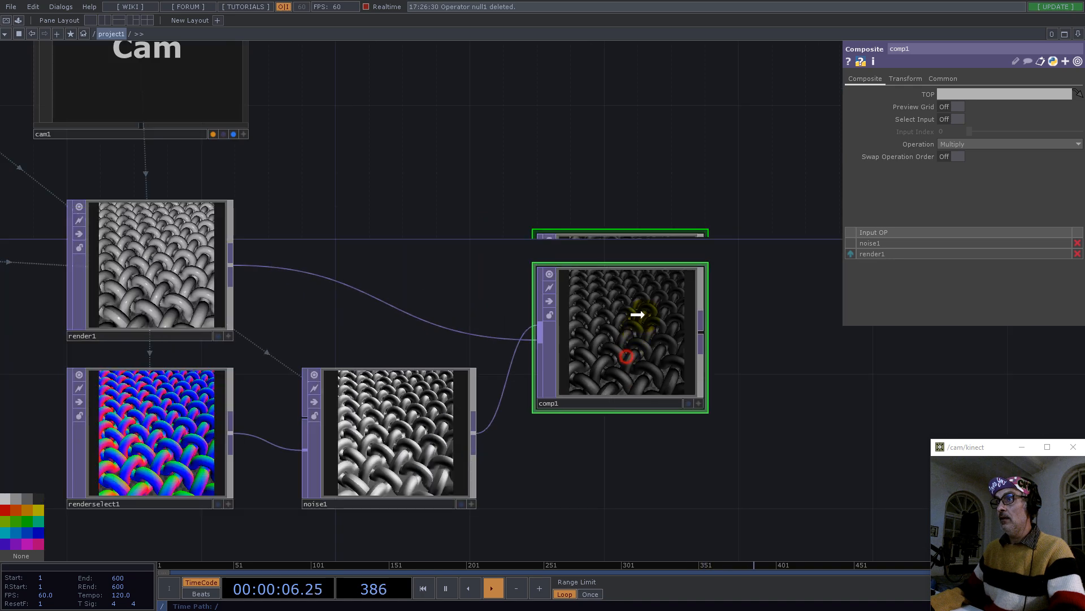
{"action": "left_click", "coordinate": [981, 143]}
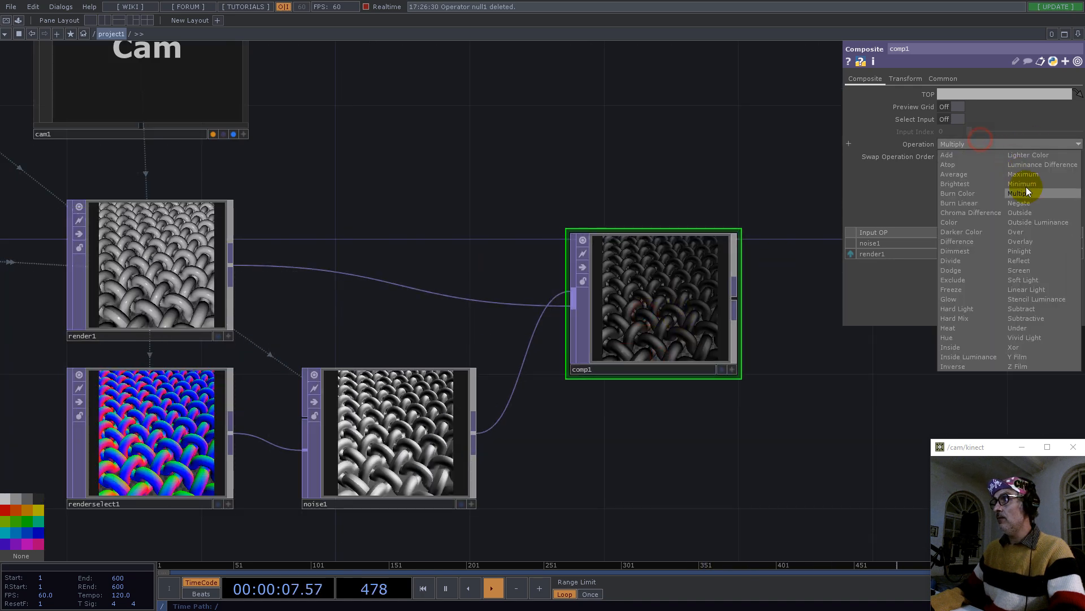
{"action": "left_click", "coordinate": [1036, 280]}
{"action": "left_click_drag", "start_coordinate": [775, 412], "coordinate": [671, 426]}
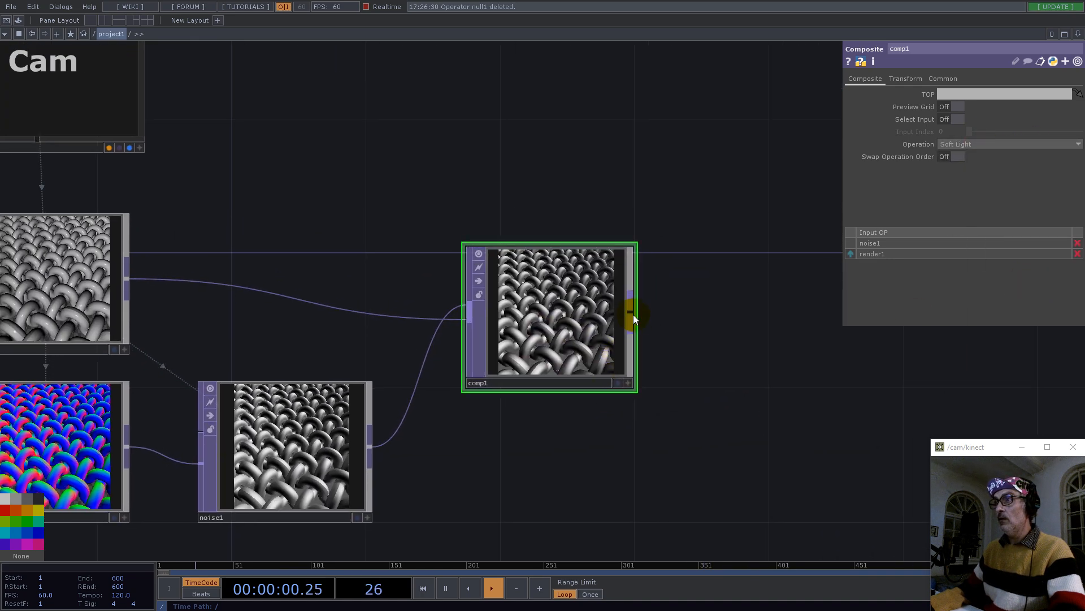
Add a Null TOP after comp1 and turn on its display flag.
{"action": "right_click", "coordinate": [633, 314]}
{"action": "left_click", "coordinate": [528, 113]}
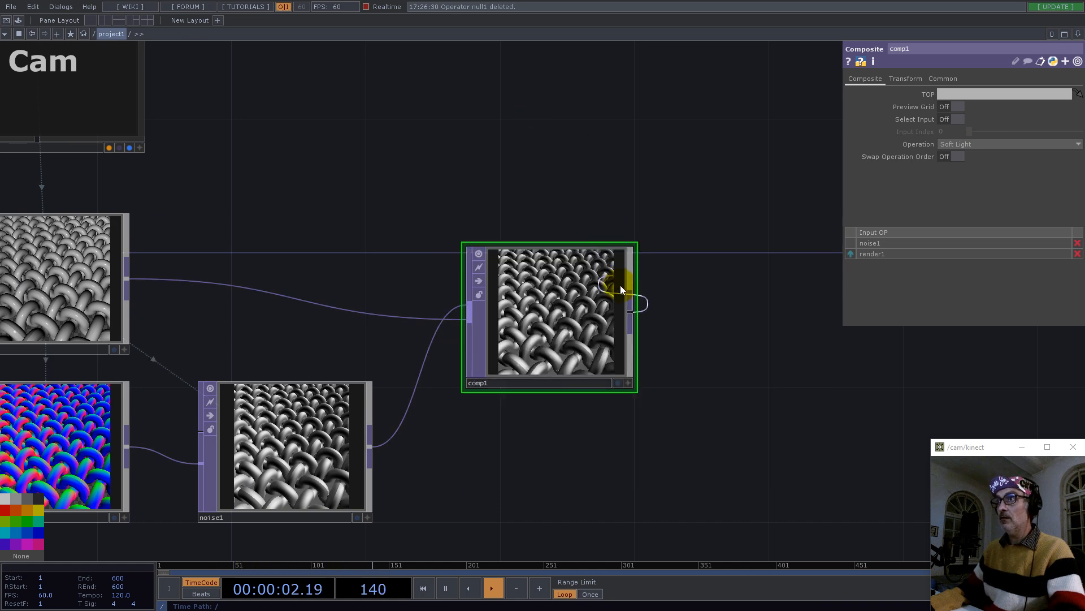
{"action": "right_click", "coordinate": [632, 311]}
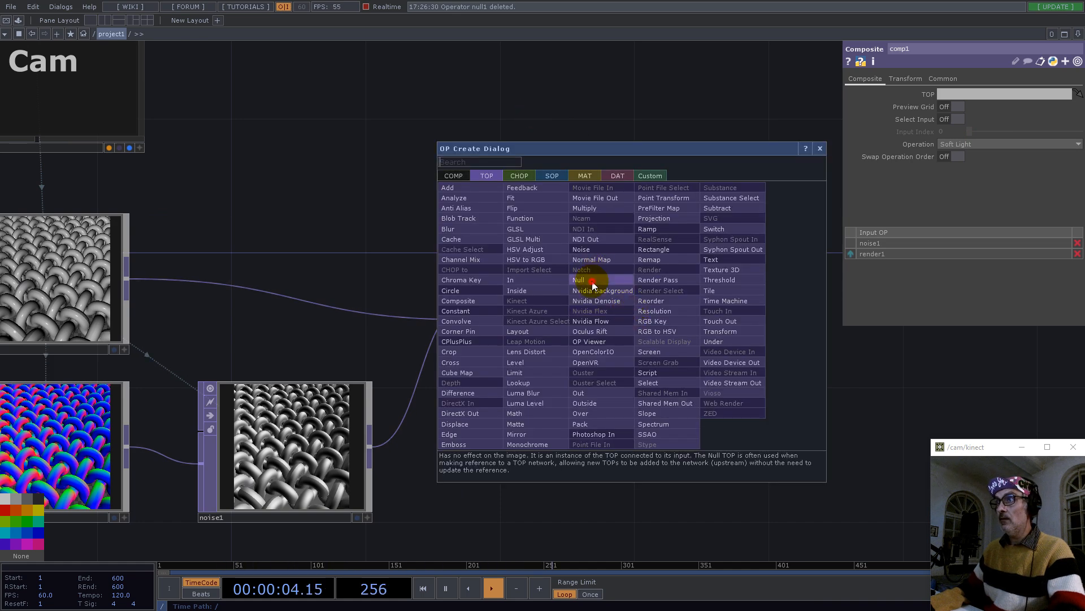
{"action": "left_click", "coordinate": [525, 282]}
{"action": "left_click", "coordinate": [799, 312]}
{"action": "left_click", "coordinate": [856, 387]}
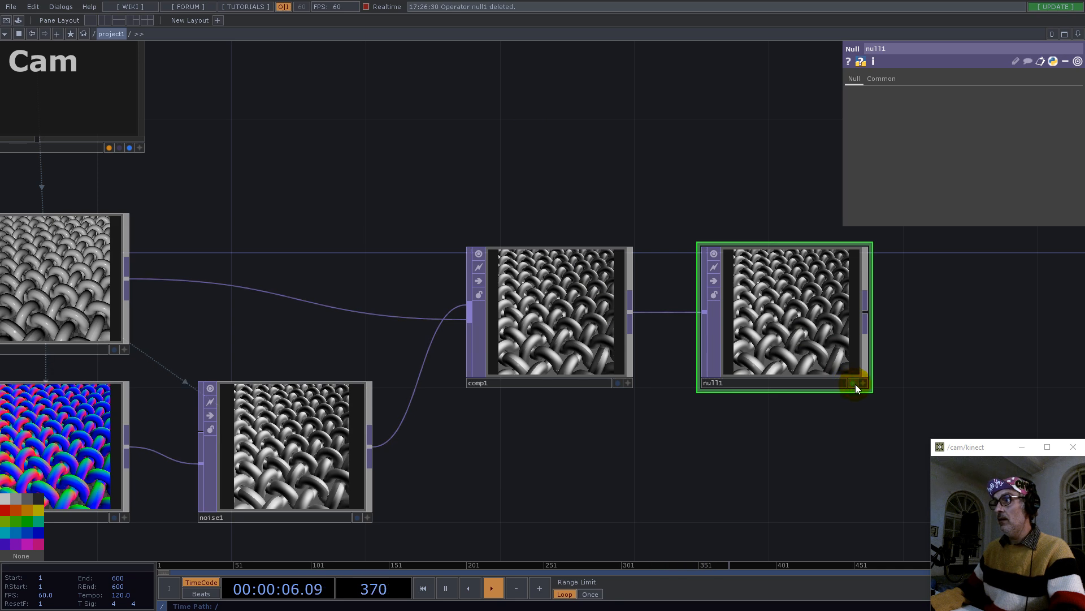
{"action": "right_click", "coordinate": [589, 170]}
{"action": "mouse_move", "coordinate": [617, 178]}
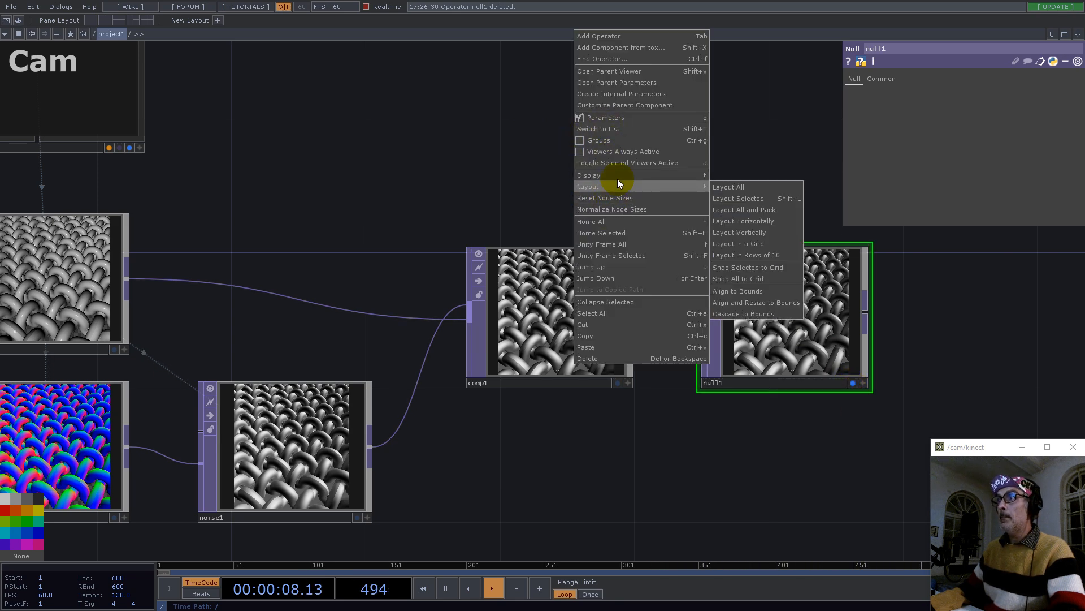
{"action": "left_click", "coordinate": [423, 98]}
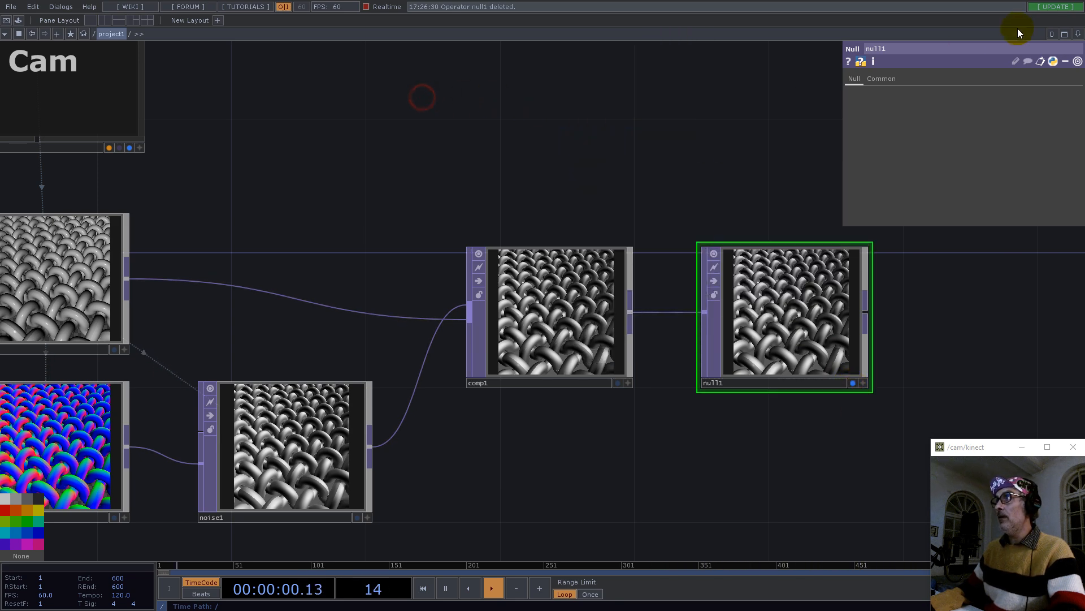
Split the workspace into side-by-side panes, show null1's output in a TOP viewer in the second one, and widen the network pane.
{"action": "left_click", "coordinate": [1077, 34]}
{"action": "left_click", "coordinate": [1019, 58]}
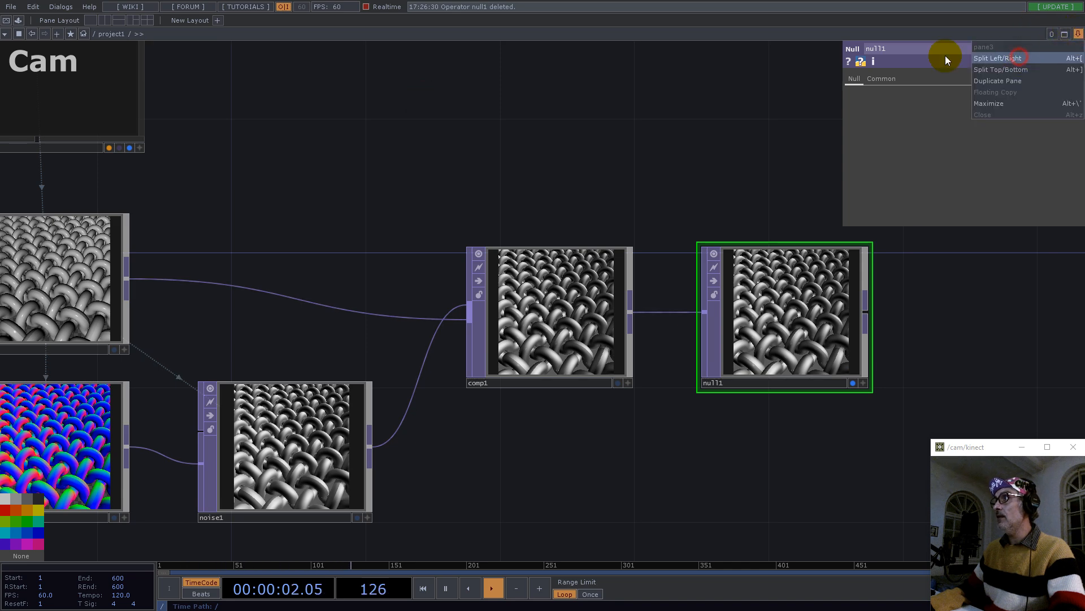
{"action": "left_click", "coordinate": [547, 33]}
{"action": "left_click", "coordinate": [562, 80]}
{"action": "key", "text": "h"}
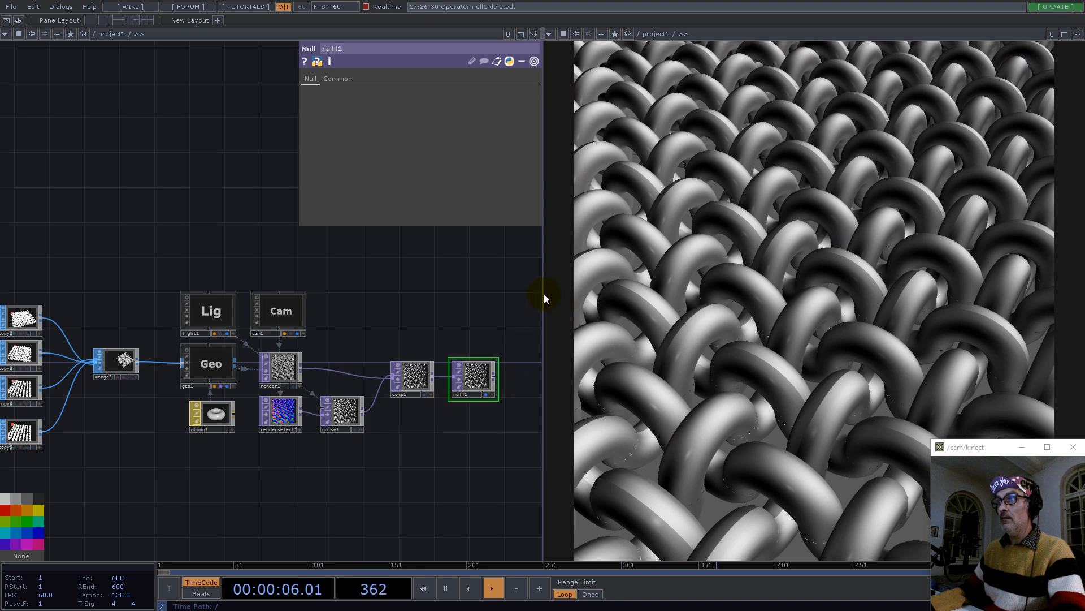
{"action": "left_click_drag", "start_coordinate": [542, 293], "coordinate": [607, 289]}
Examine the geometry chain from merge1 through sweep1 and skin1, and check attribcreate1's normals and tangents options.
{"action": "left_click_drag", "start_coordinate": [168, 258], "coordinate": [329, 228]}
{"action": "scroll", "coordinate": [307, 320], "scroll_direction": "up", "scroll_amount": 4}
{"action": "left_click_drag", "start_coordinate": [146, 213], "coordinate": [364, 274]}
{"action": "scroll", "coordinate": [483, 320], "scroll_direction": "down", "scroll_amount": 4}
{"action": "left_click_drag", "start_coordinate": [210, 298], "coordinate": [267, 322]}
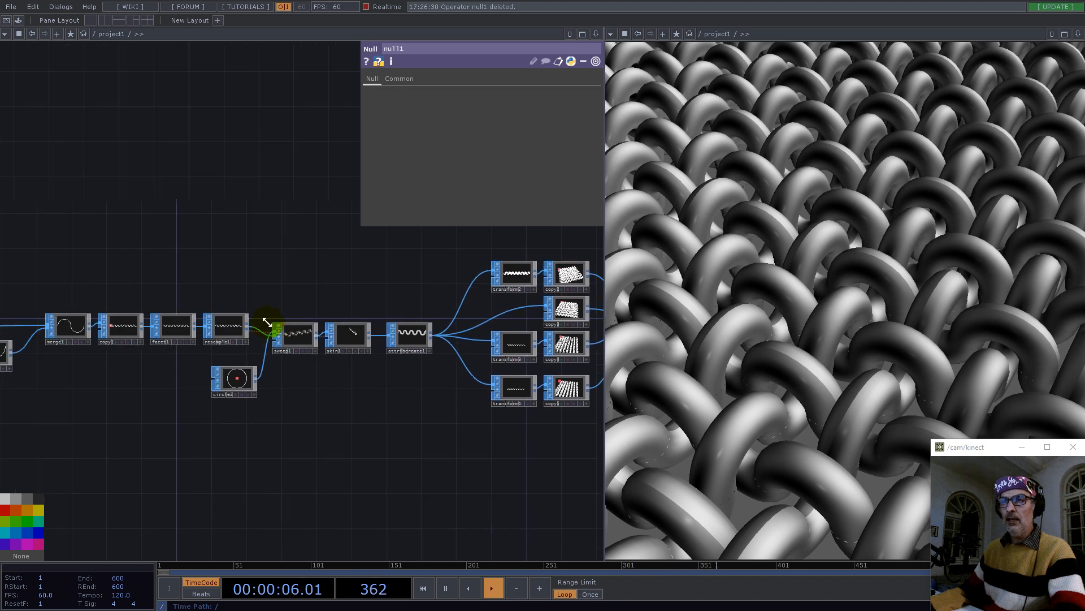
{"action": "scroll", "coordinate": [249, 329], "scroll_direction": "up", "scroll_amount": 4}
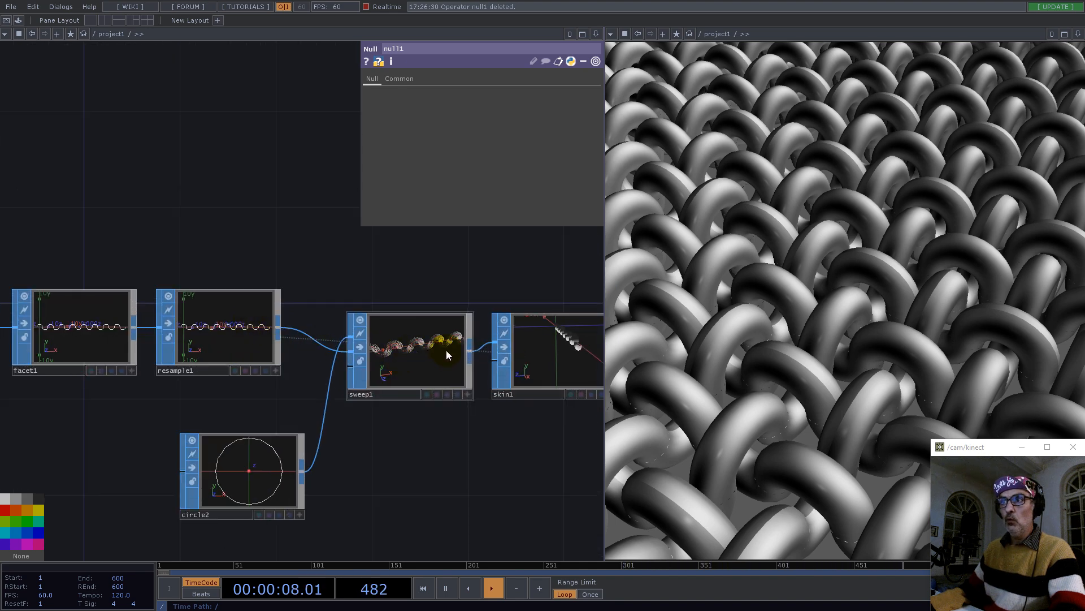
{"action": "scroll", "coordinate": [447, 355], "scroll_direction": "down", "scroll_amount": 4}
{"action": "scroll", "coordinate": [333, 358], "scroll_direction": "up", "scroll_amount": 3}
{"action": "scroll", "coordinate": [332, 358], "scroll_direction": "up", "scroll_amount": 1}
{"action": "left_click_drag", "start_coordinate": [438, 418], "coordinate": [109, 394]}
{"action": "scroll", "coordinate": [108, 394], "scroll_direction": "down", "scroll_amount": 4}
{"action": "scroll", "coordinate": [269, 390], "scroll_direction": "up", "scroll_amount": 5}
{"action": "left_click", "coordinate": [504, 283]}
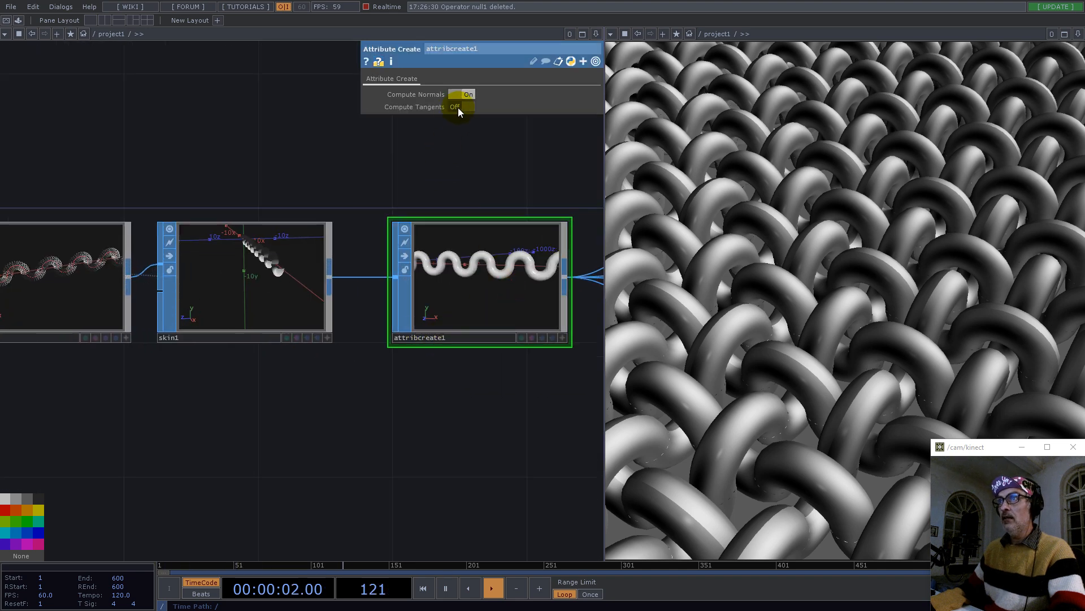
{"action": "left_click", "coordinate": [470, 106]}
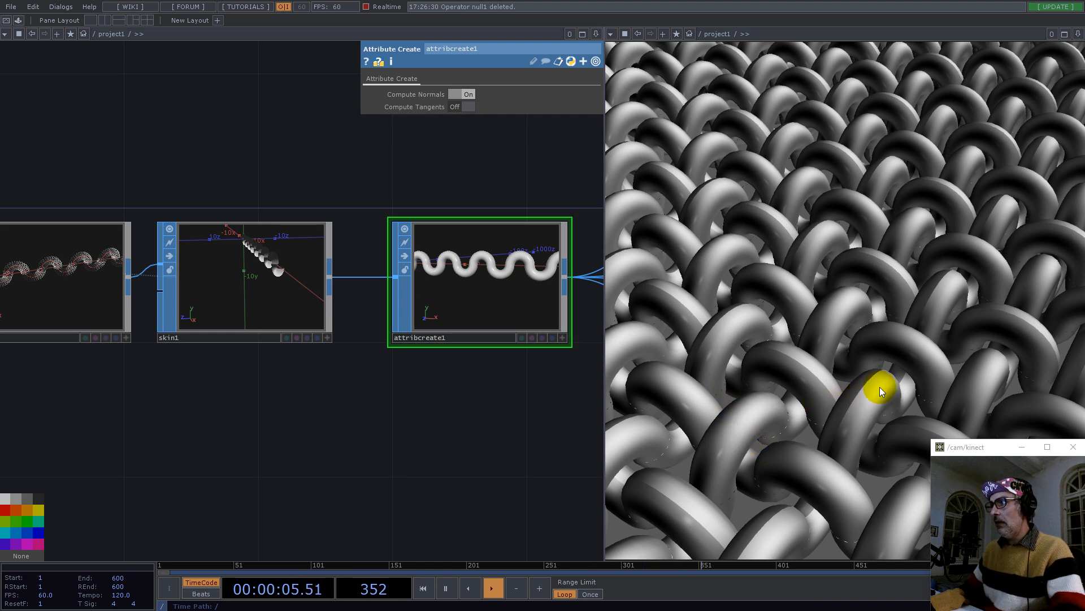
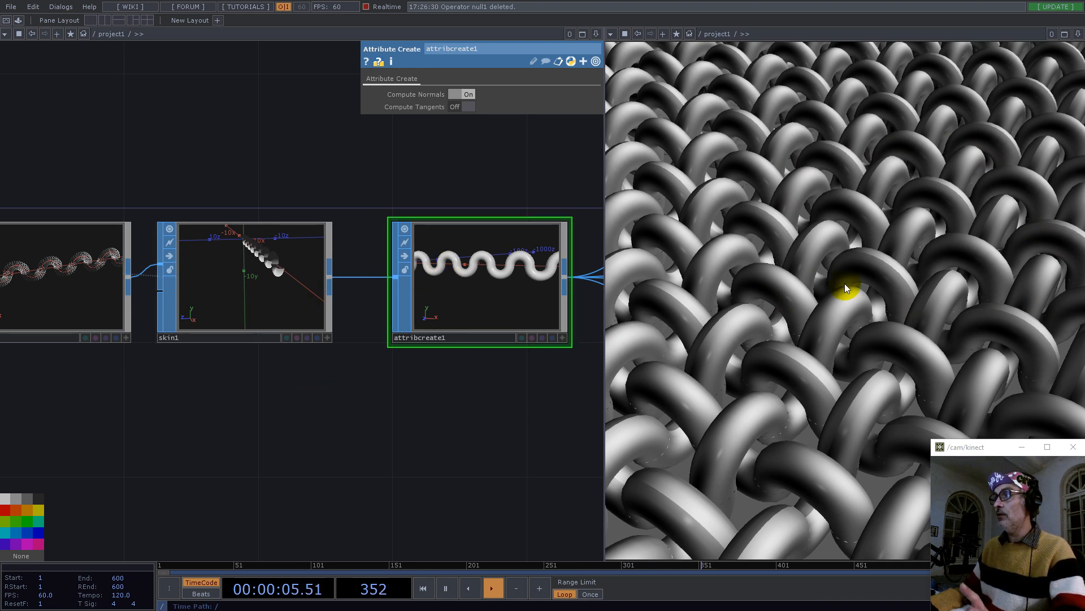
Align circle2 beneath resample1 and line up sweep1 and skin1 in the same row as resample1.
{"action": "left_click_drag", "start_coordinate": [308, 419], "coordinate": [491, 432]}
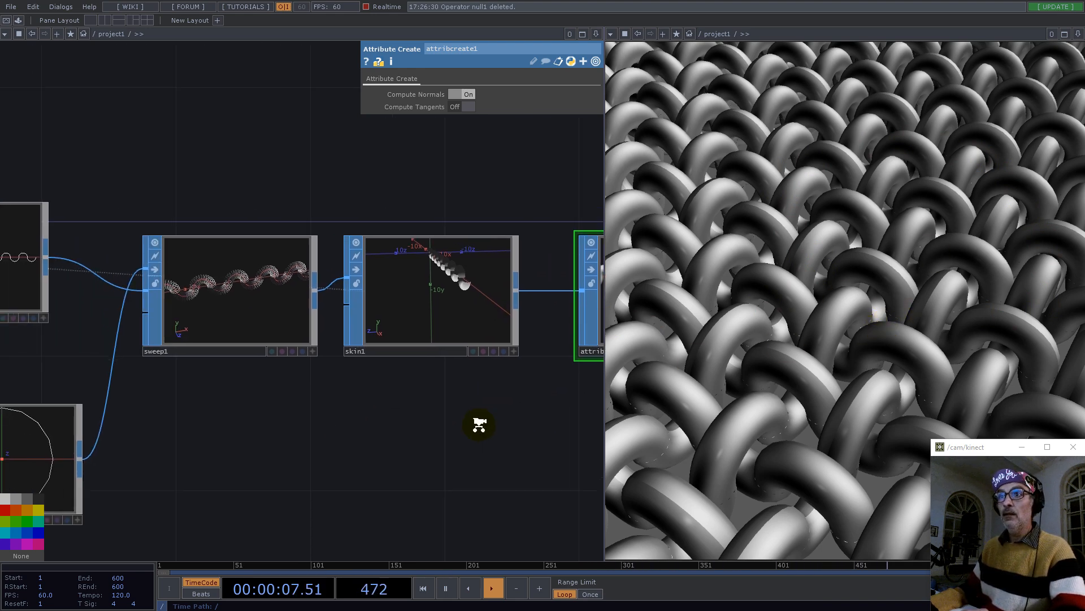
{"action": "scroll", "coordinate": [480, 424], "scroll_direction": "down", "scroll_amount": 4}
{"action": "scroll", "coordinate": [200, 365], "scroll_direction": "up", "scroll_amount": 7}
{"action": "scroll", "coordinate": [266, 371], "scroll_direction": "down", "scroll_amount": 9}
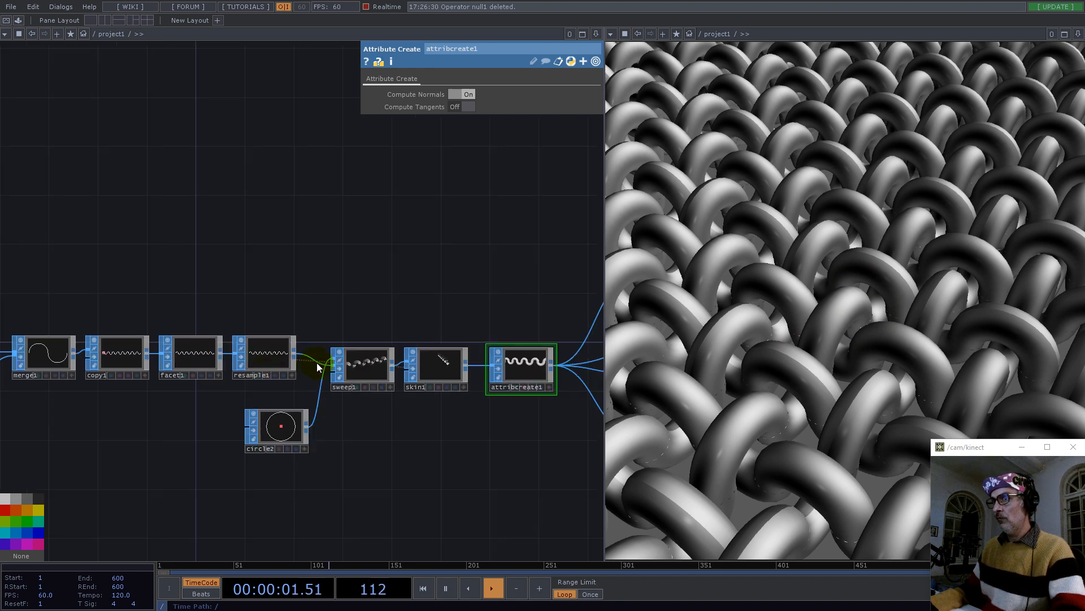
{"action": "scroll", "coordinate": [339, 367], "scroll_direction": "up", "scroll_amount": 8}
{"action": "scroll", "coordinate": [441, 365], "scroll_direction": "down", "scroll_amount": 6}
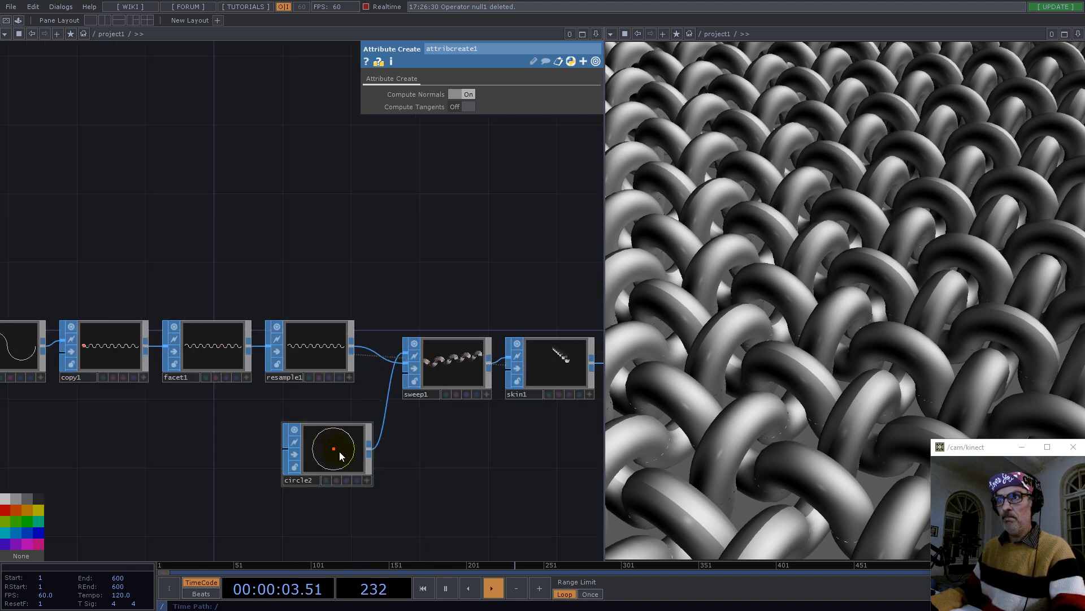
{"action": "left_click_drag", "start_coordinate": [341, 455], "coordinate": [324, 456]}
{"action": "left_click_drag", "start_coordinate": [520, 270], "coordinate": [231, 250]}
{"action": "scroll", "coordinate": [253, 349], "scroll_direction": "up", "scroll_amount": 5}
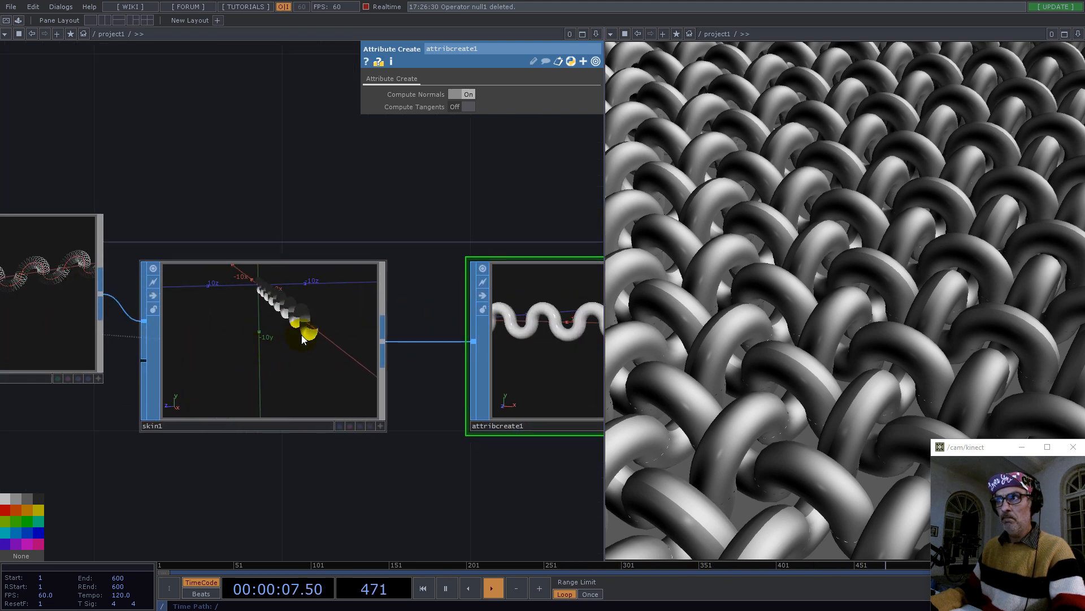
{"action": "scroll", "coordinate": [307, 330], "scroll_direction": "down", "scroll_amount": 5}
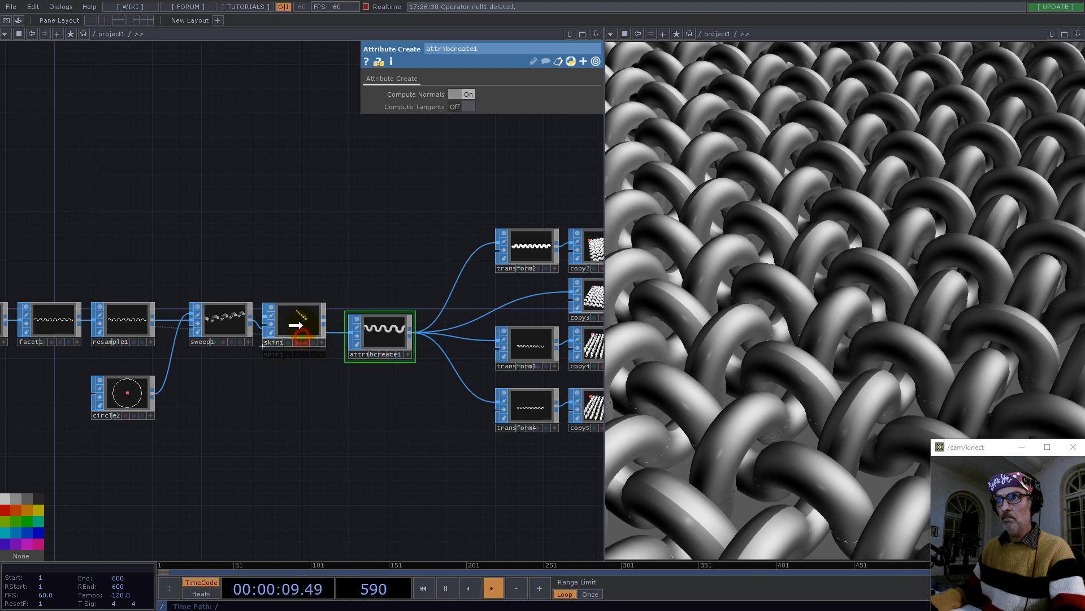
{"action": "left_click_drag", "start_coordinate": [339, 219], "coordinate": [130, 201]}
Review the transform, copy and render nodes downstream, and examine skin1's parameters.
{"action": "scroll", "coordinate": [130, 201], "scroll_direction": "down", "scroll_amount": 3}
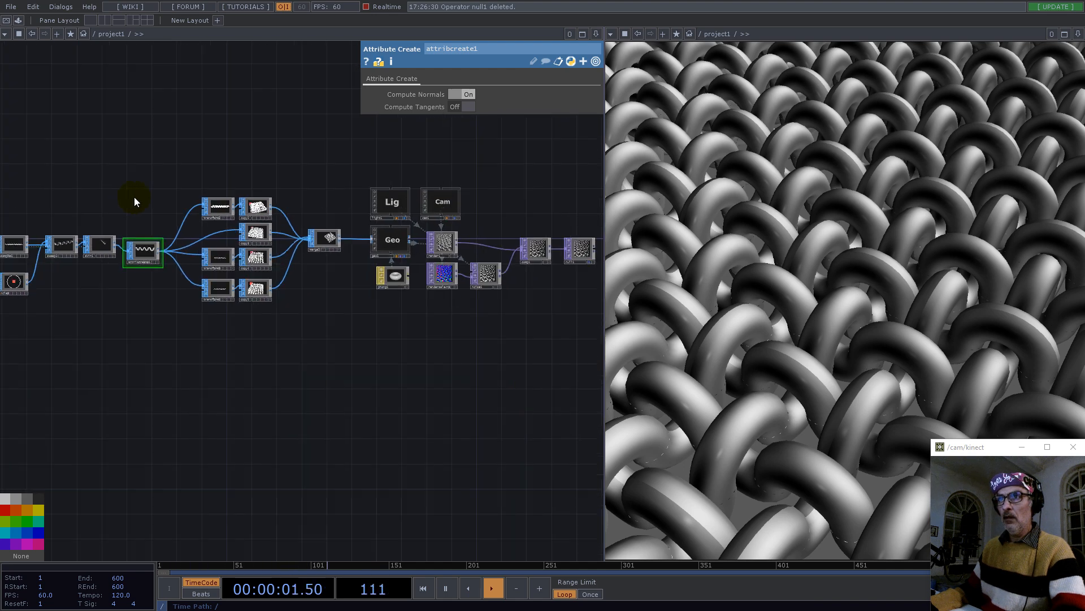
{"action": "scroll", "coordinate": [232, 252], "scroll_direction": "down", "scroll_amount": 3}
{"action": "left_click_drag", "start_coordinate": [469, 328], "coordinate": [206, 175]}
{"action": "scroll", "coordinate": [197, 237], "scroll_direction": "up", "scroll_amount": 3}
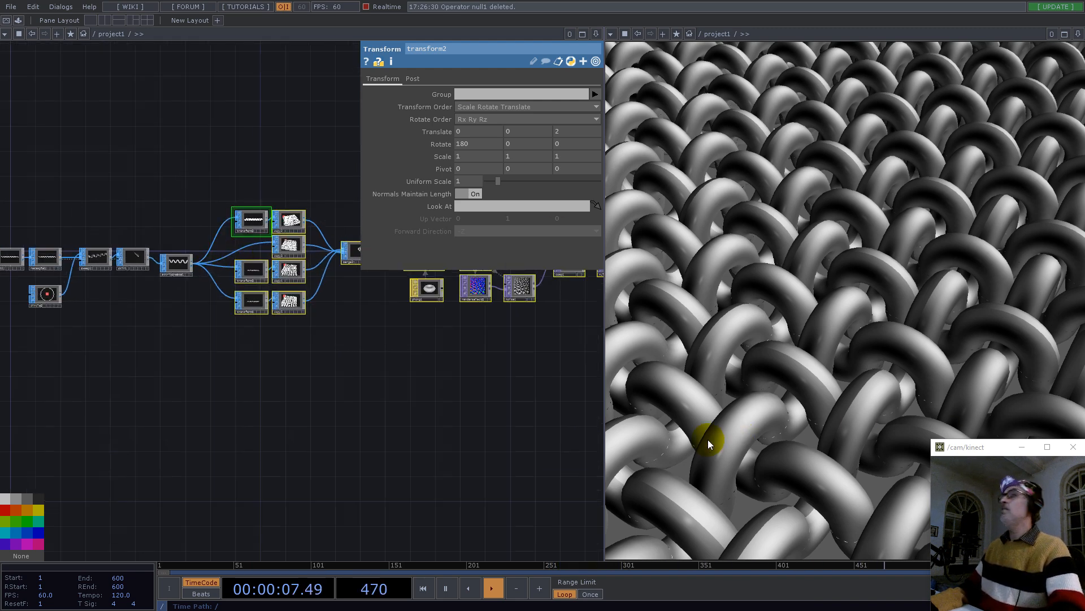
{"action": "left_click_drag", "start_coordinate": [189, 392], "coordinate": [365, 475]}
{"action": "scroll", "coordinate": [198, 376], "scroll_direction": "up", "scroll_amount": 5}
{"action": "left_click", "coordinate": [215, 305]}
{"action": "left_click_drag", "start_coordinate": [463, 392], "coordinate": [259, 438]}
{"action": "left_click", "coordinate": [368, 363]}
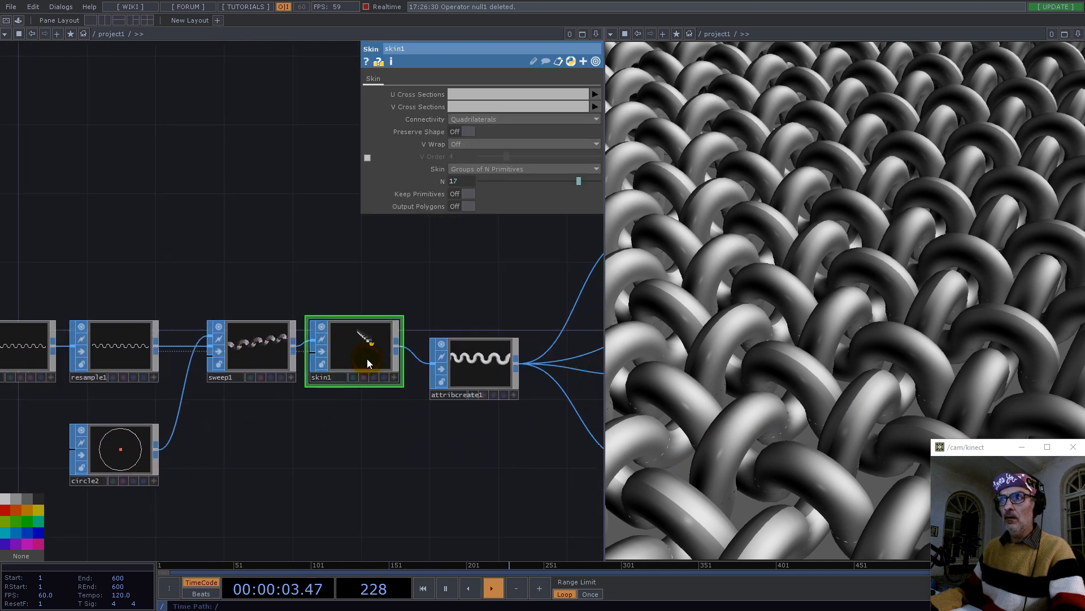
Select attribcreate1 with all the nodes after it and move them away from skin1 to free space between them.
{"action": "scroll", "coordinate": [236, 388], "scroll_direction": "down", "scroll_amount": 4}
{"action": "scroll", "coordinate": [308, 416], "scroll_direction": "down", "scroll_amount": 3}
{"action": "left_click_drag", "start_coordinate": [565, 477], "coordinate": [285, 331]}
{"action": "scroll", "coordinate": [295, 392], "scroll_direction": "up", "scroll_amount": 6}
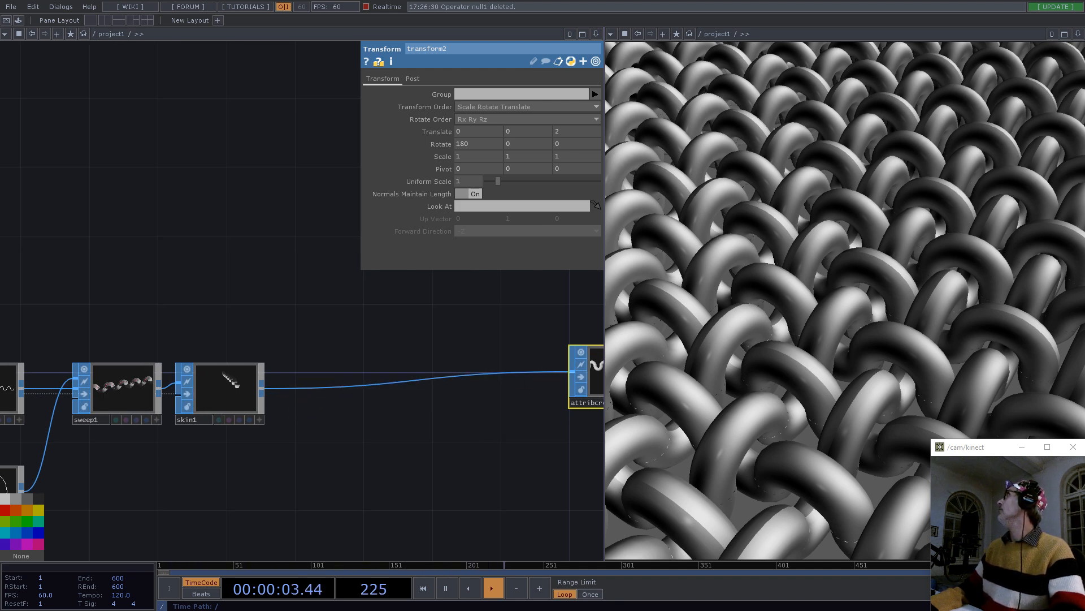
{"action": "left_click_drag", "start_coordinate": [323, 449], "coordinate": [425, 424]}
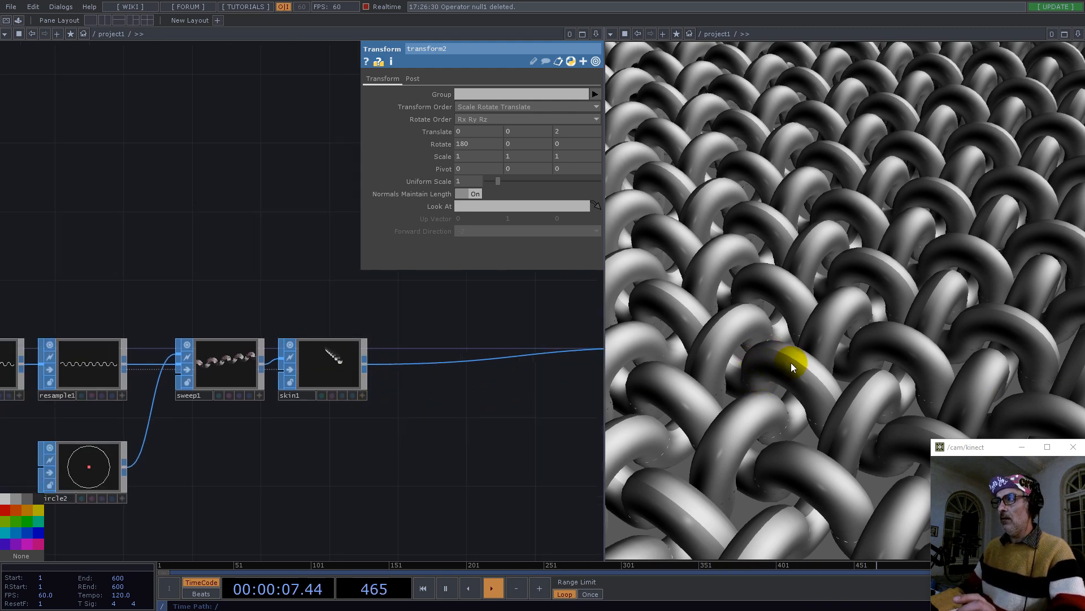
Insert a Facet SOP on the connection between skin1 and attribcreate1.
{"action": "scroll", "coordinate": [342, 350], "scroll_direction": "up", "scroll_amount": 6}
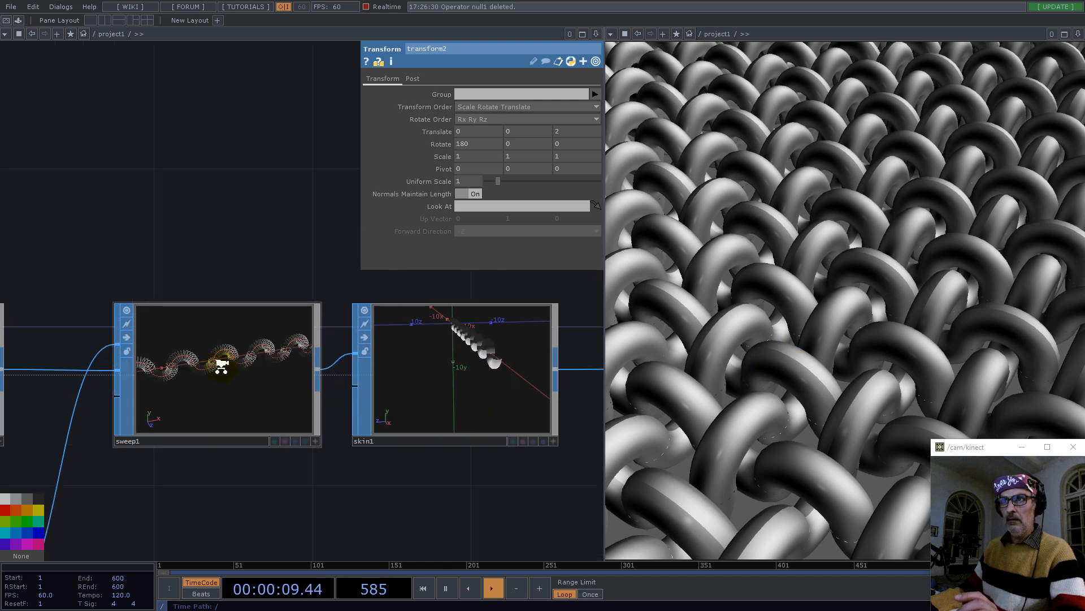
{"action": "scroll", "coordinate": [224, 363], "scroll_direction": "down", "scroll_amount": 5}
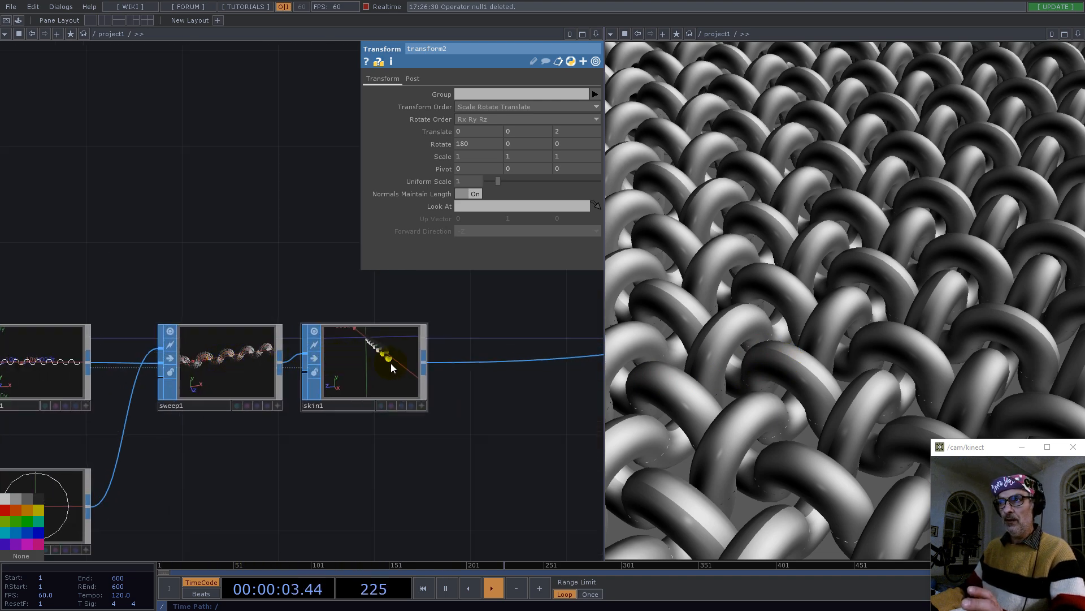
{"action": "right_click", "coordinate": [454, 365]}
{"action": "left_click", "coordinate": [474, 348]}
{"action": "type", "text": "face"}
{"action": "left_click", "coordinate": [358, 295]}
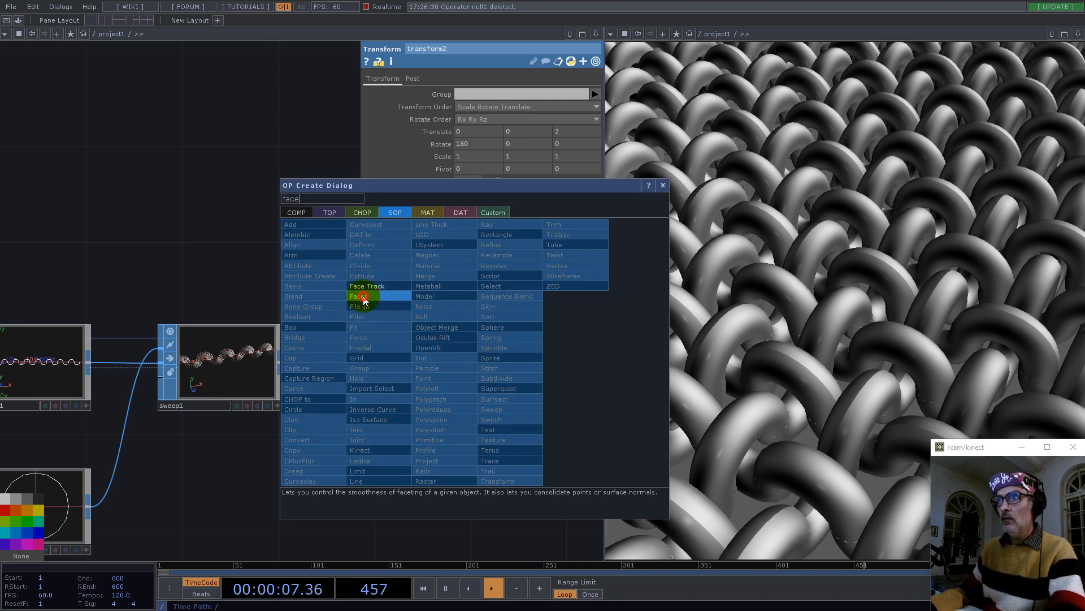
{"action": "left_click", "coordinate": [534, 367]}
Set facet2 to Consolidate Points Slow and place it closer to skin1 with its viewer turned off.
{"action": "left_click", "coordinate": [513, 143]}
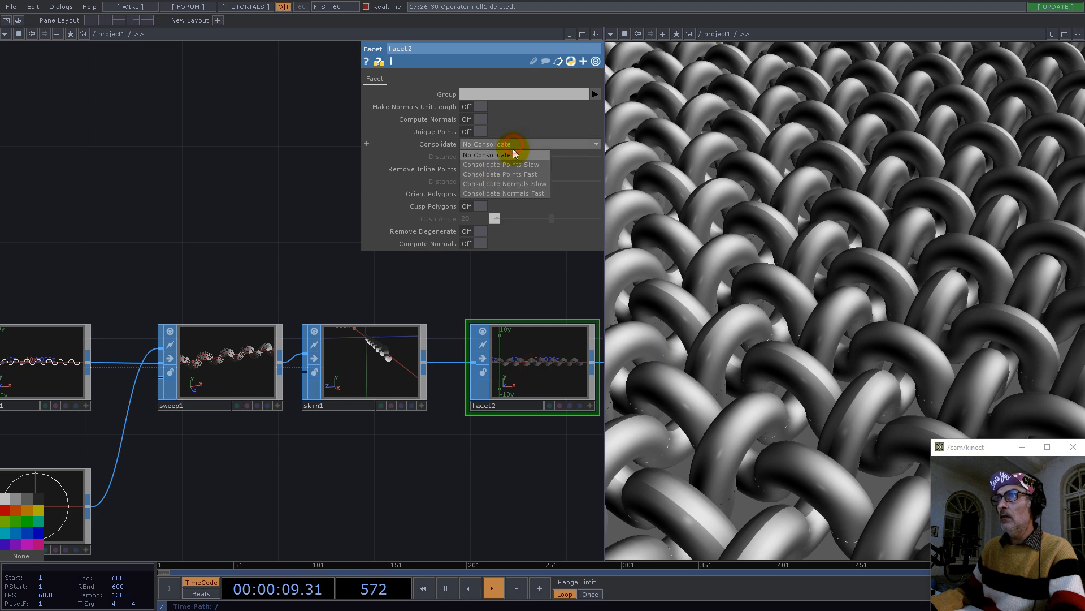
{"action": "left_click", "coordinate": [518, 164]}
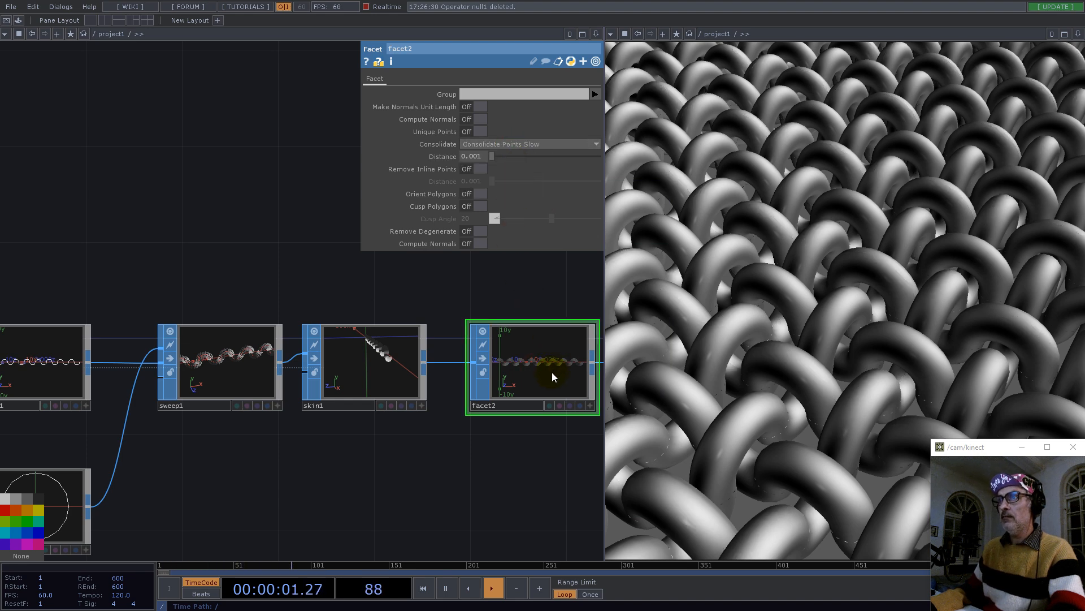
{"action": "left_click_drag", "start_coordinate": [552, 372], "coordinate": [528, 372]}
{"action": "left_click", "coordinate": [459, 331]}
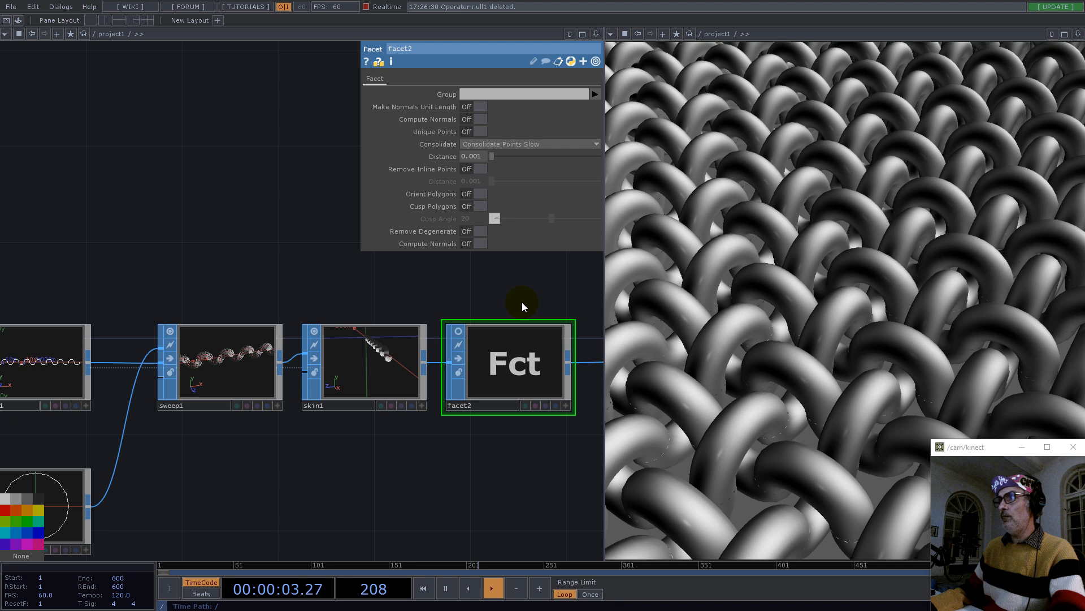
{"action": "left_click_drag", "start_coordinate": [523, 298], "coordinate": [327, 289]}
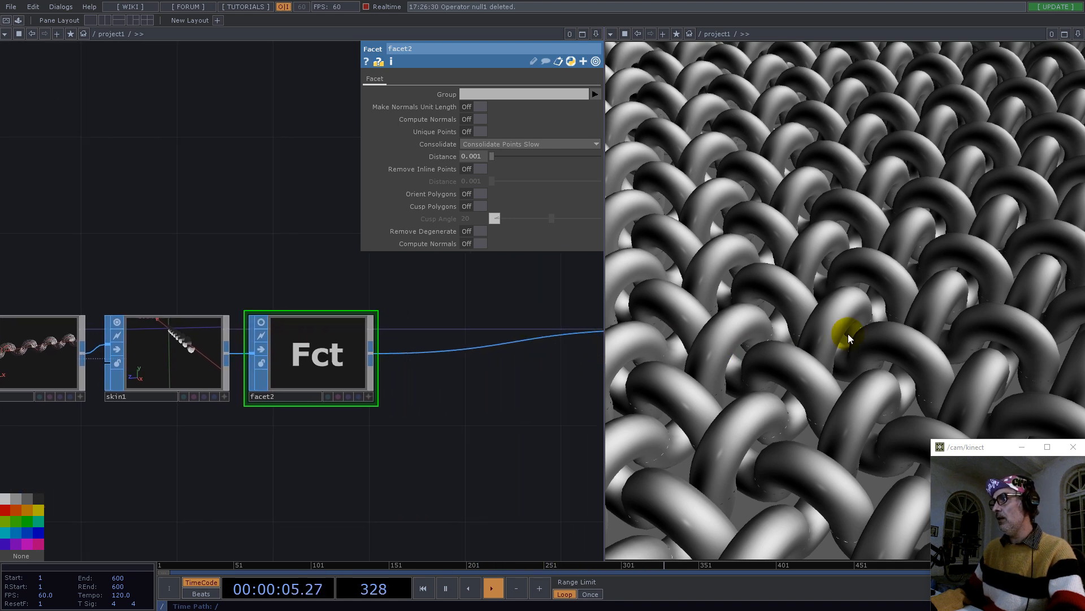
Set render1's anti-aliasing to 8x (High).
{"action": "scroll", "coordinate": [333, 396], "scroll_direction": "down", "scroll_amount": 2}
{"action": "left_click_drag", "start_coordinate": [367, 463], "coordinate": [147, 424]}
{"action": "left_click_drag", "start_coordinate": [458, 444], "coordinate": [117, 444]}
{"action": "scroll", "coordinate": [308, 339], "scroll_direction": "up", "scroll_amount": 3}
{"action": "left_click", "coordinate": [334, 305]}
{"action": "left_click", "coordinate": [486, 143]}
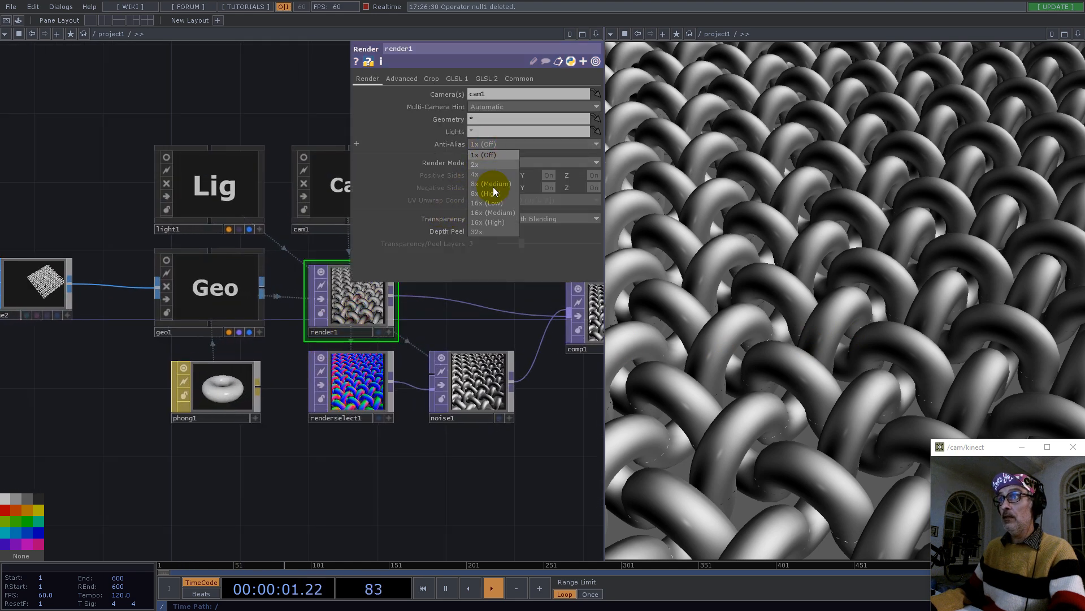
{"action": "left_click", "coordinate": [493, 193]}
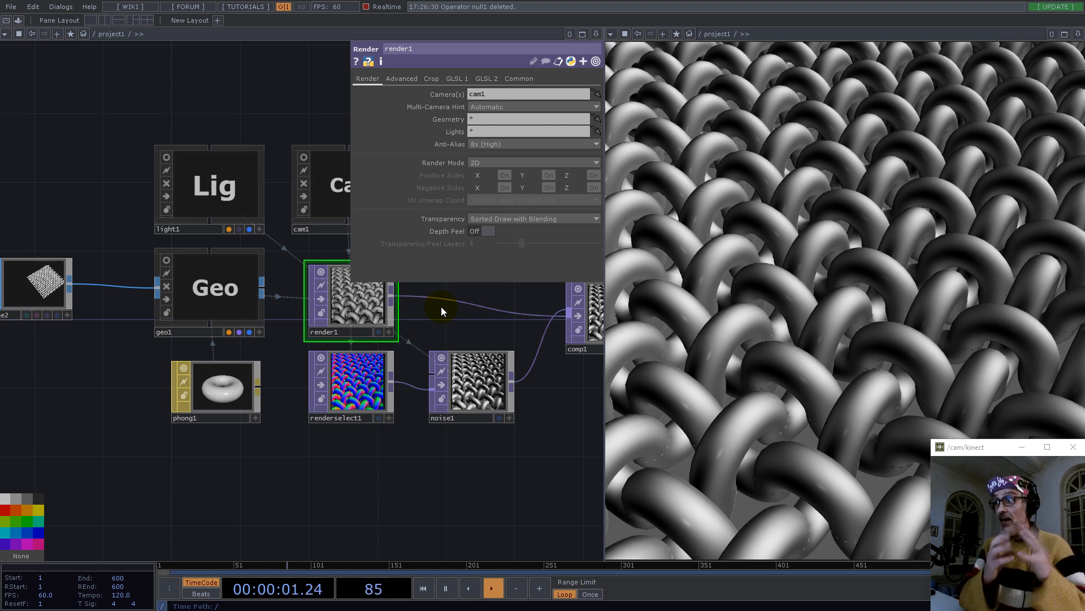
Select circle1, transform1 and merge1 and move them away from copy1 to open a gap in the chain.
{"action": "scroll", "coordinate": [480, 367], "scroll_direction": "down", "scroll_amount": 8}
{"action": "scroll", "coordinate": [116, 362], "scroll_direction": "up", "scroll_amount": 5}
{"action": "scroll", "coordinate": [103, 424], "scroll_direction": "up", "scroll_amount": 5}
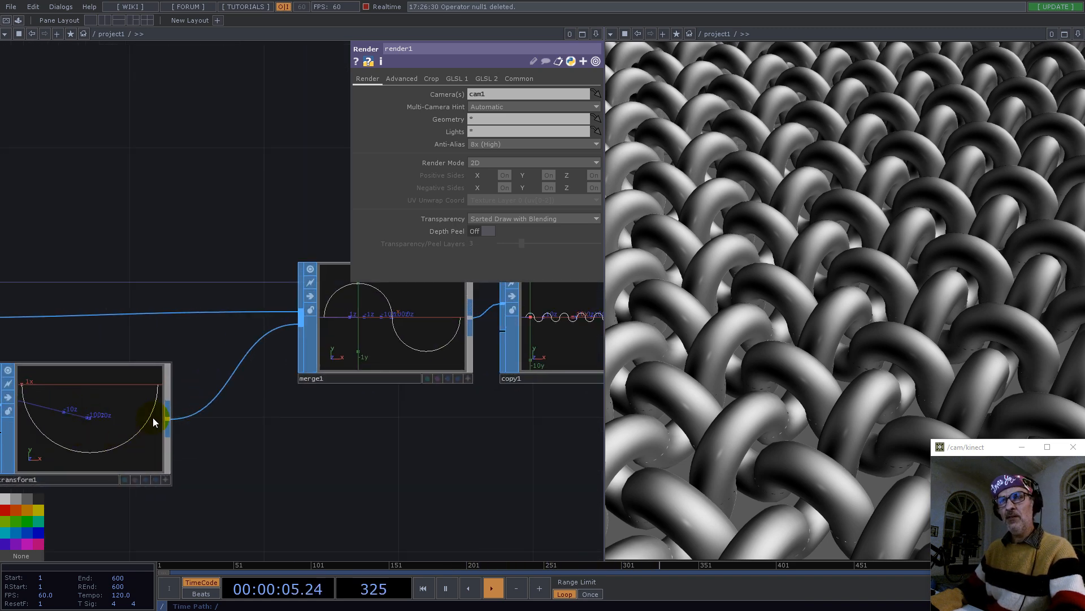
{"action": "scroll", "coordinate": [358, 308], "scroll_direction": "up", "scroll_amount": 2}
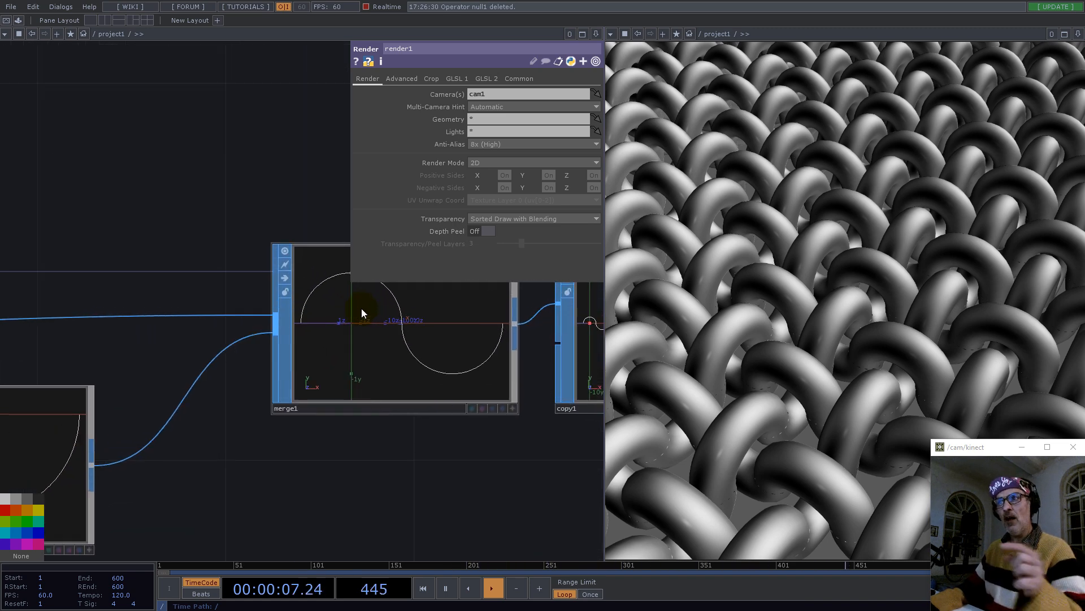
{"action": "scroll", "coordinate": [361, 312], "scroll_direction": "down", "scroll_amount": 4}
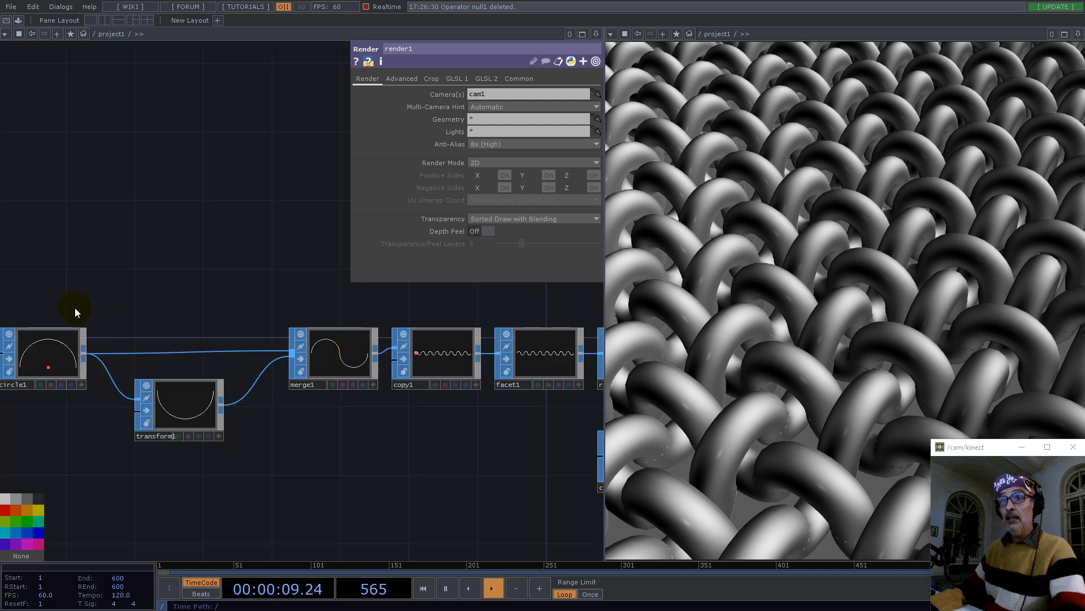
{"action": "right_click_drag", "start_coordinate": [317, 430], "coordinate": [330, 427]}
{"action": "mouse_move", "coordinate": [344, 368]}
{"action": "left_mouse_down"}
{"action": "mouse_move", "coordinate": [141, 371]}
{"action": "mouse_move", "coordinate": [155, 368]}
{"action": "left_mouse_up"}
Insert a Transform SOP between merge1 and copy1.
{"action": "right_click", "coordinate": [209, 356]}
{"action": "left_click", "coordinate": [235, 344]}
{"action": "type", "text": "tr"}
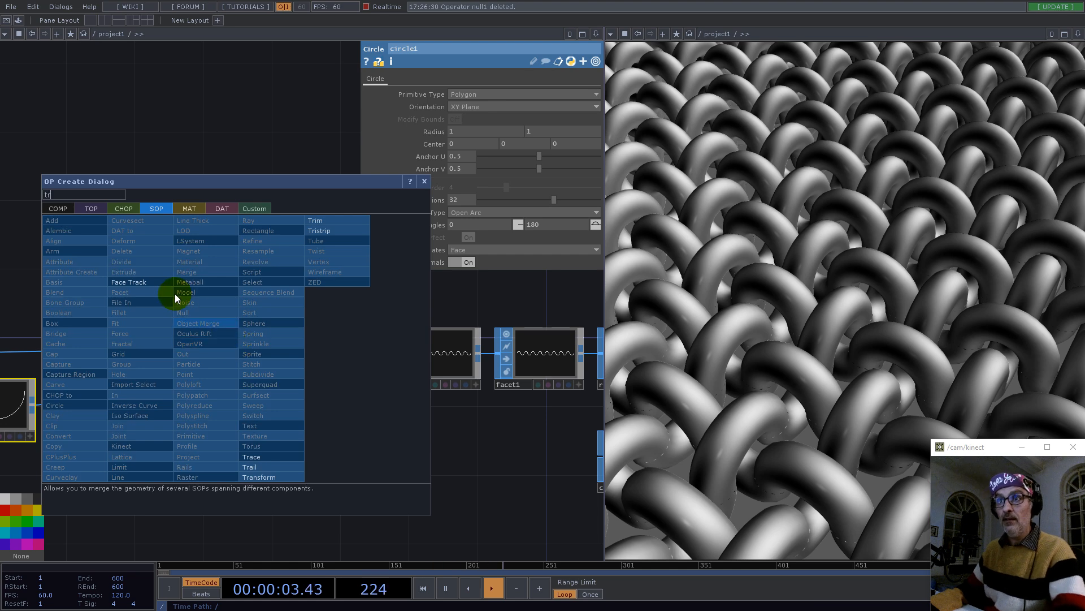
{"action": "left_click", "coordinate": [259, 477]}
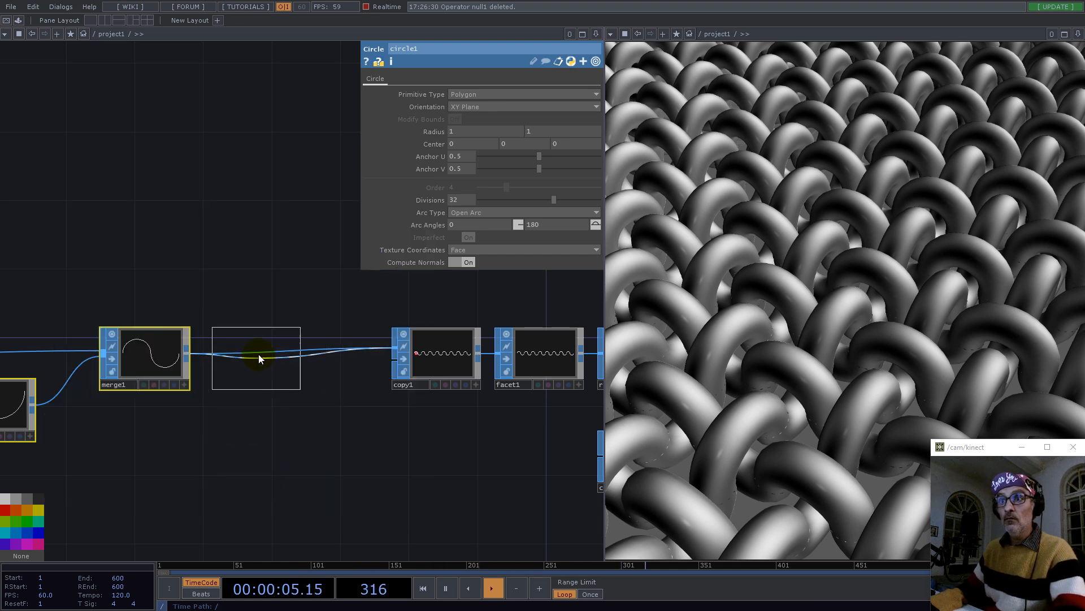
{"action": "left_click", "coordinate": [257, 360]}
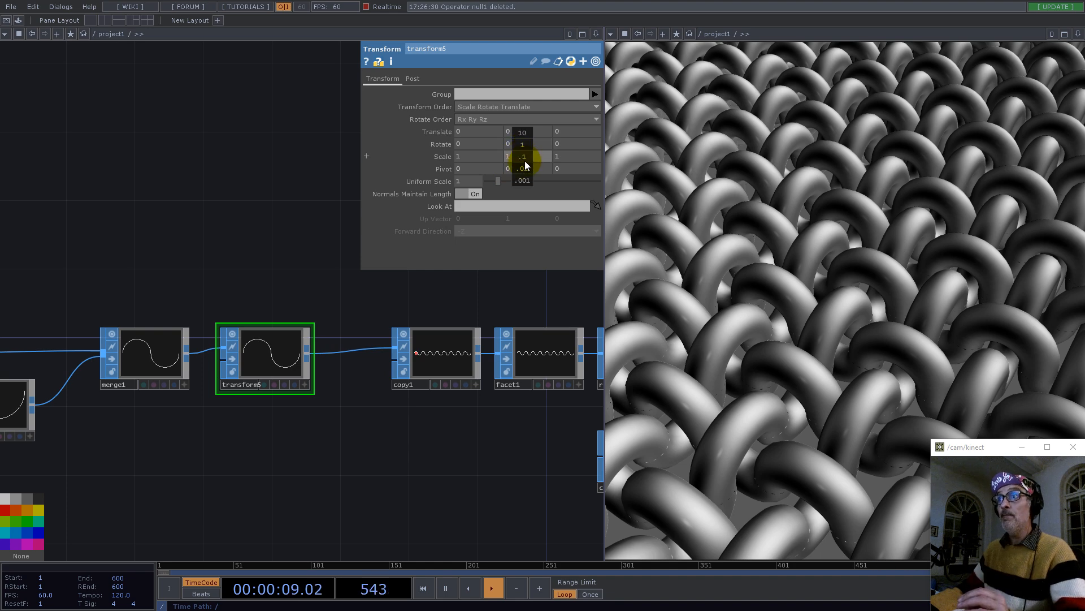
Try a Y scale of 0.5 on the transform after merge1, undo it and delete that transform.
{"action": "middle_click_drag", "start_coordinate": [526, 166], "coordinate": [477, 183]}
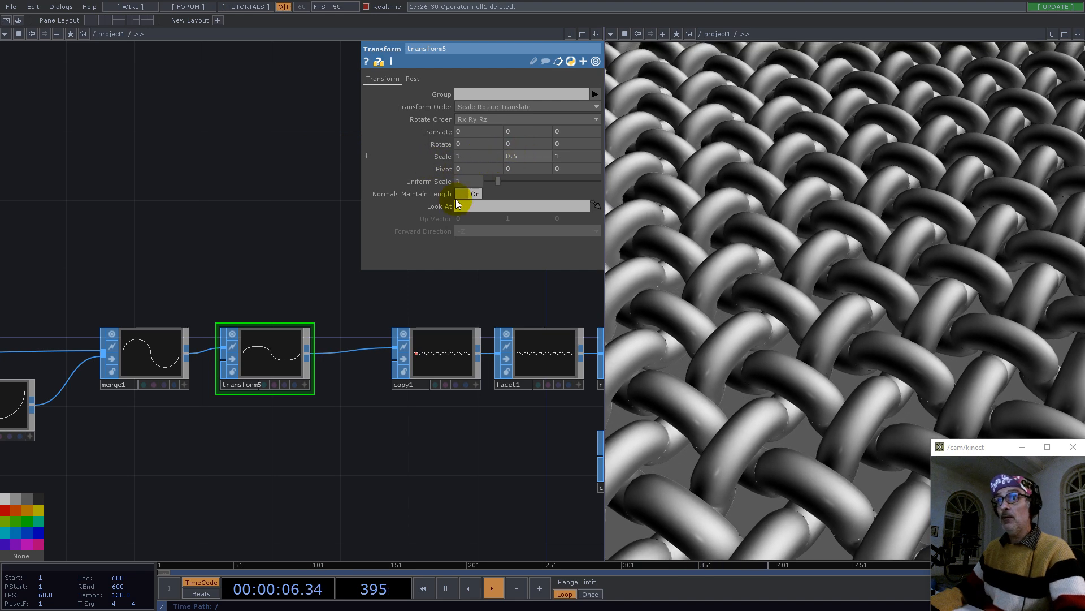
{"action": "key", "text": "ctrl+z"}
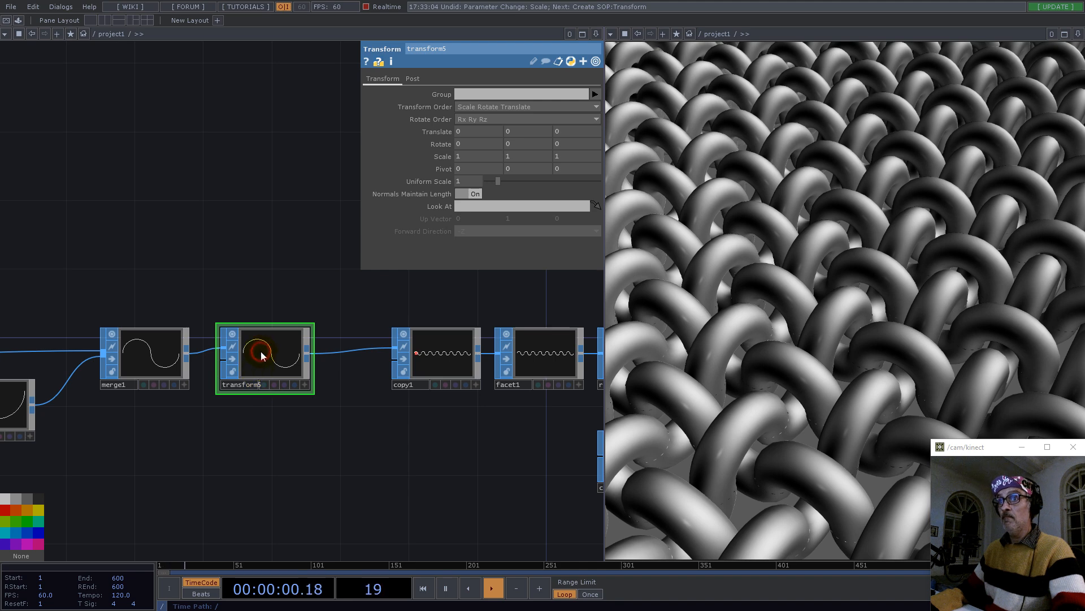
{"action": "key", "text": "Delete"}
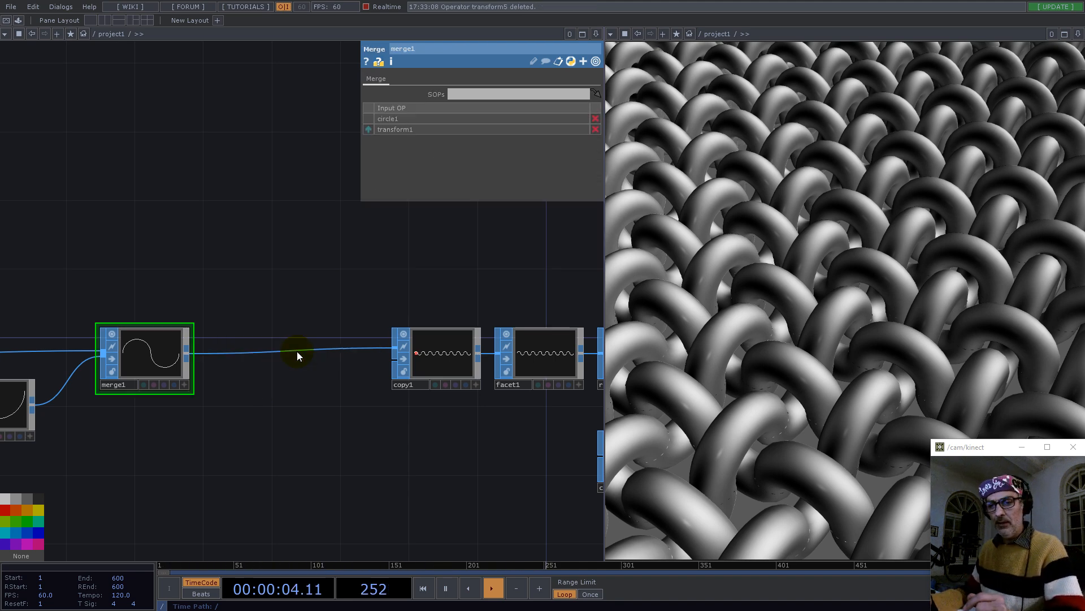
Add a Pattern CHOP in the empty area below transform1 and merge1.
{"action": "left_click_drag", "start_coordinate": [206, 419], "coordinate": [385, 331]}
{"action": "scroll", "coordinate": [432, 337], "scroll_direction": "down", "scroll_amount": 3}
{"action": "scroll", "coordinate": [432, 336], "scroll_direction": "down", "scroll_amount": 2}
{"action": "scroll", "coordinate": [285, 409], "scroll_direction": "up", "scroll_amount": 2}
{"action": "left_click_drag", "start_coordinate": [356, 381], "coordinate": [273, 394]}
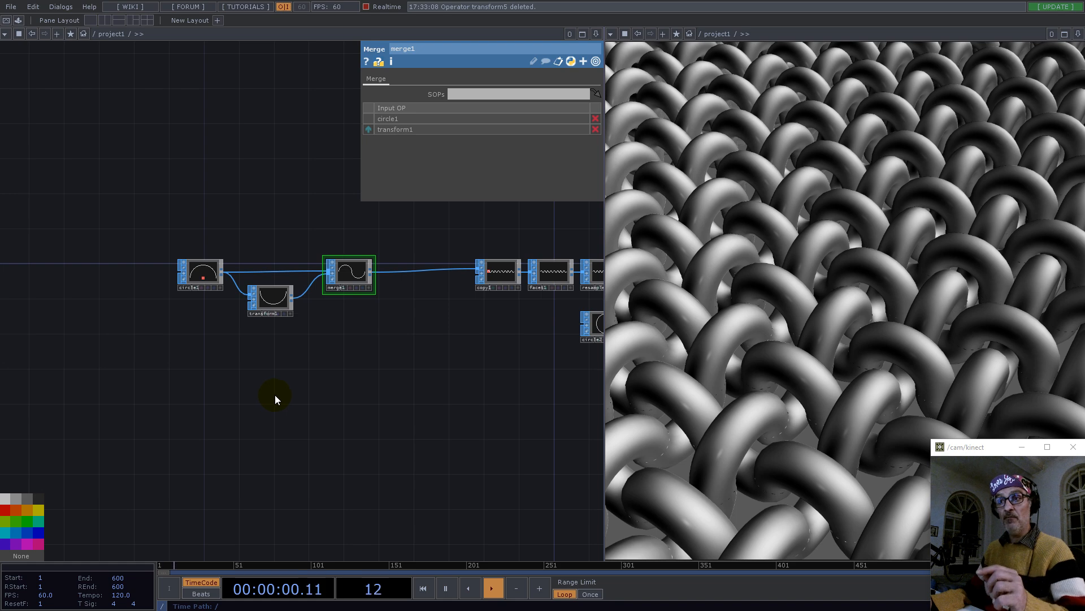
{"action": "key", "text": "Tab"}
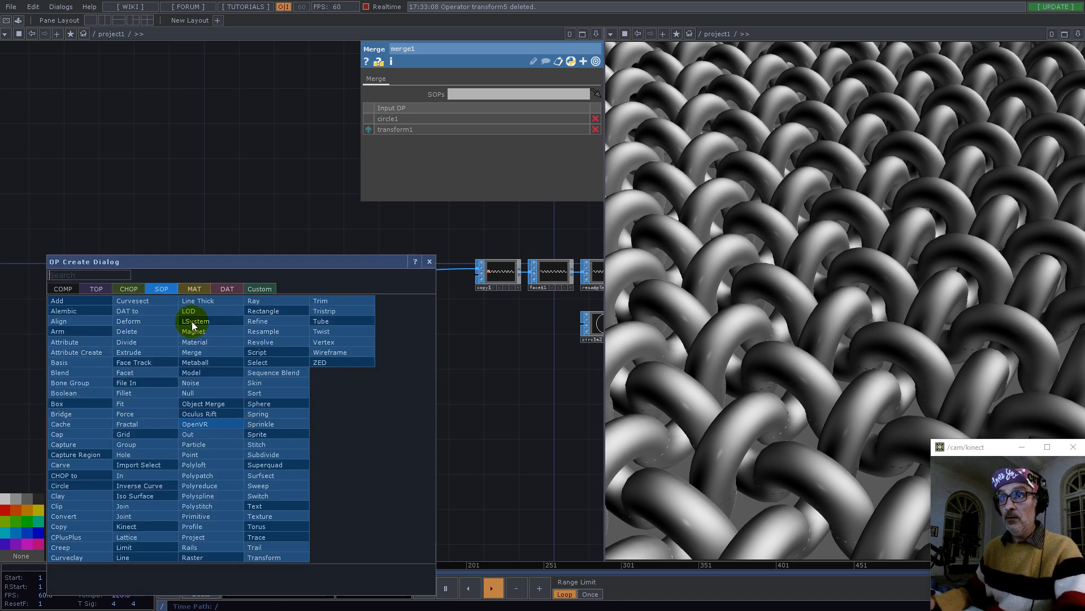
{"action": "left_click", "coordinate": [129, 287]}
{"action": "type", "text": "pa"}
{"action": "left_click", "coordinate": [347, 300]}
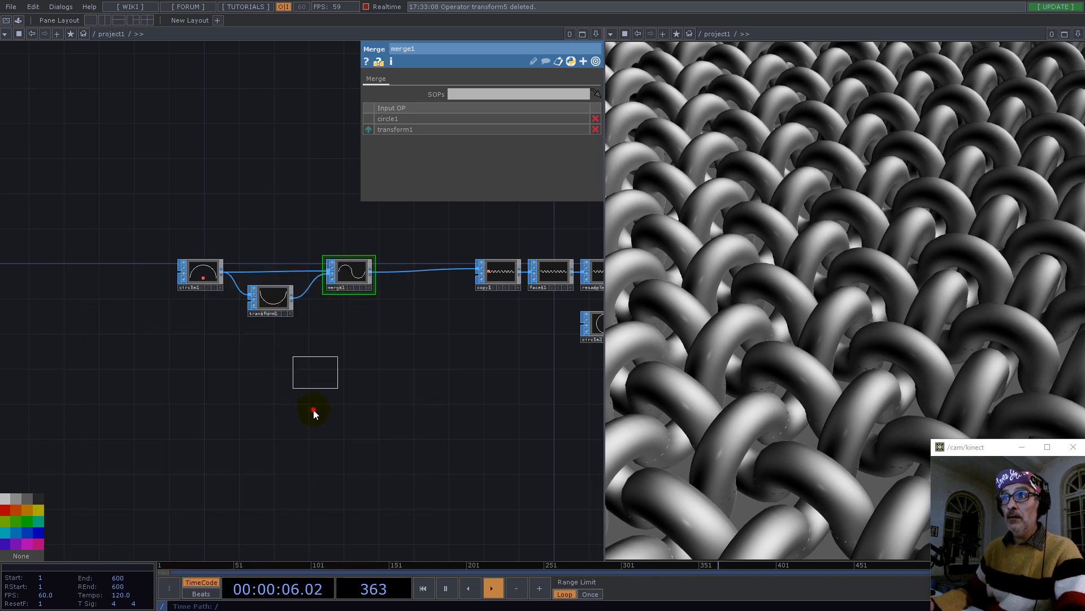
{"action": "left_click", "coordinate": [316, 402]}
Check circle1's geometry info and divisions, and set pattern1's length to 64.
{"action": "scroll", "coordinate": [317, 396], "scroll_direction": "up", "scroll_amount": 5}
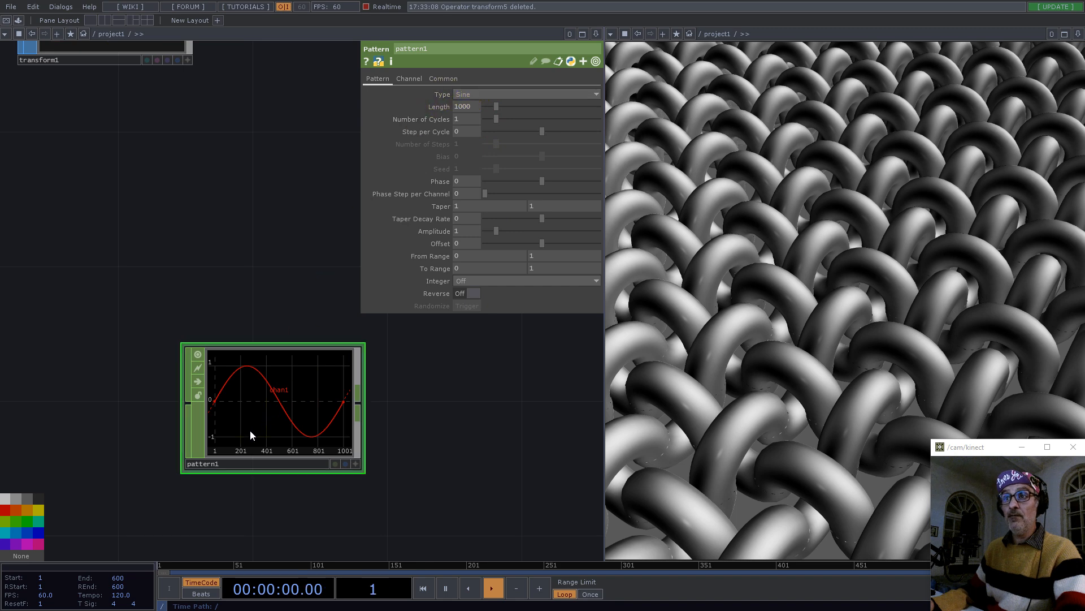
{"action": "scroll", "coordinate": [425, 452], "scroll_direction": "down", "scroll_amount": 5}
{"action": "left_click_drag", "start_coordinate": [390, 447], "coordinate": [343, 459]}
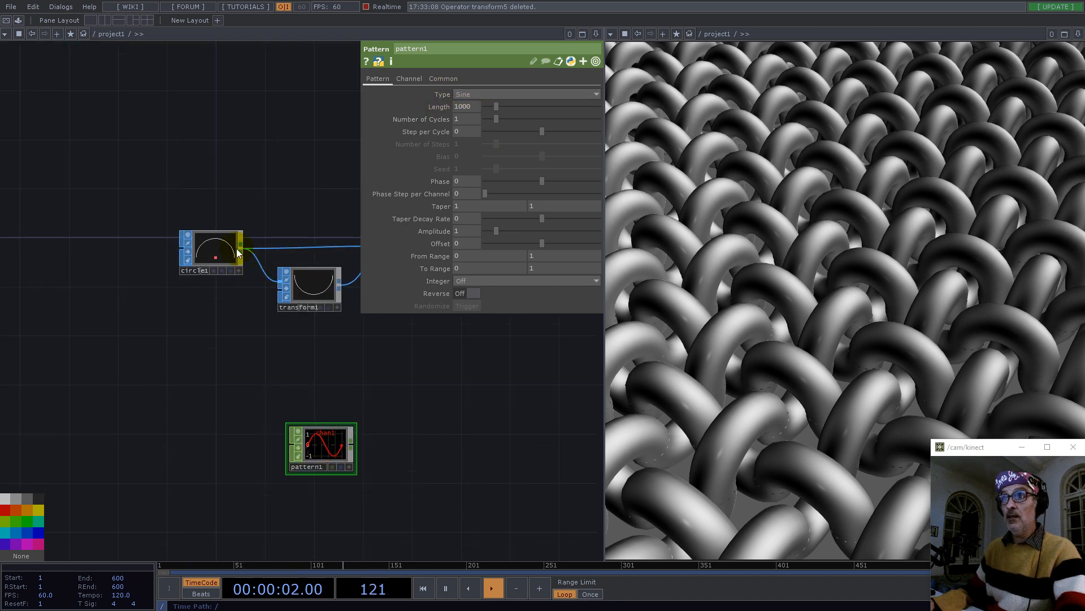
{"action": "middle_click", "coordinate": [218, 249]}
{"action": "left_click", "coordinate": [214, 250]}
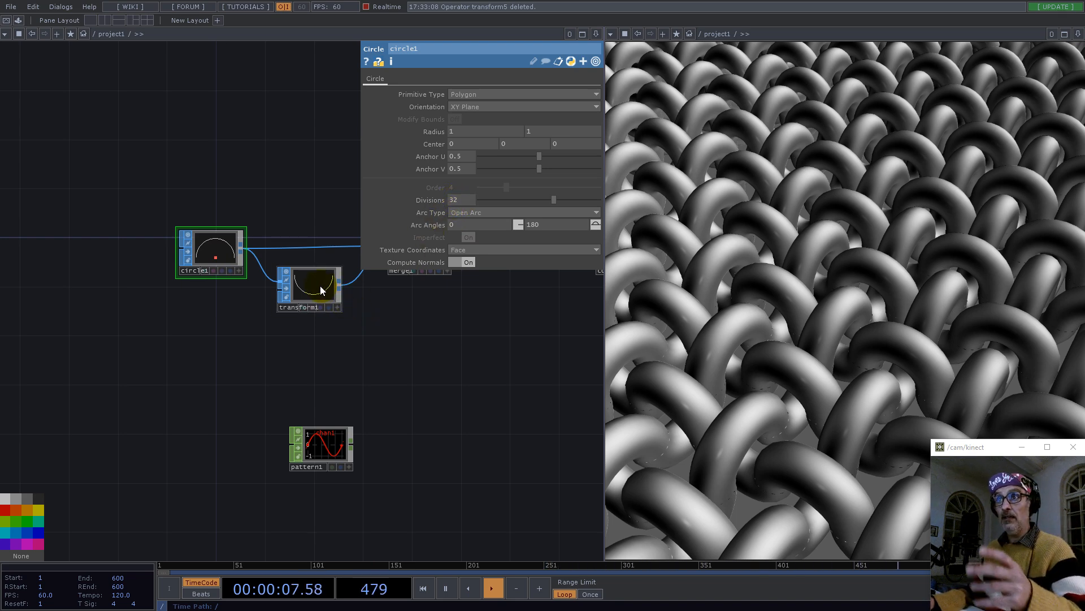
{"action": "left_click", "coordinate": [321, 447]}
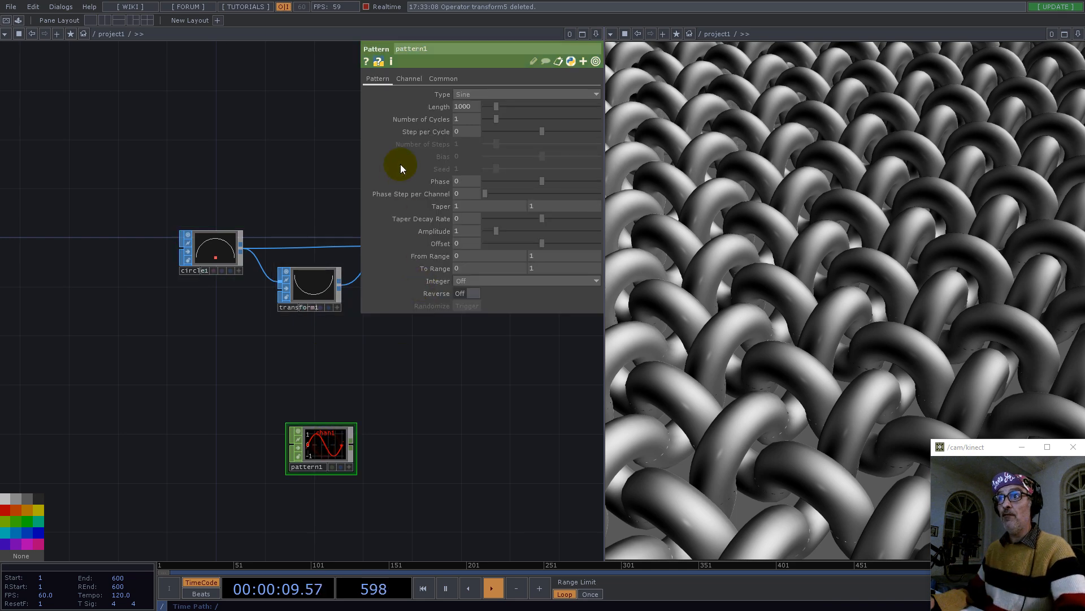
{"action": "type", "text": "64"}
{"action": "key", "text": "Return"}
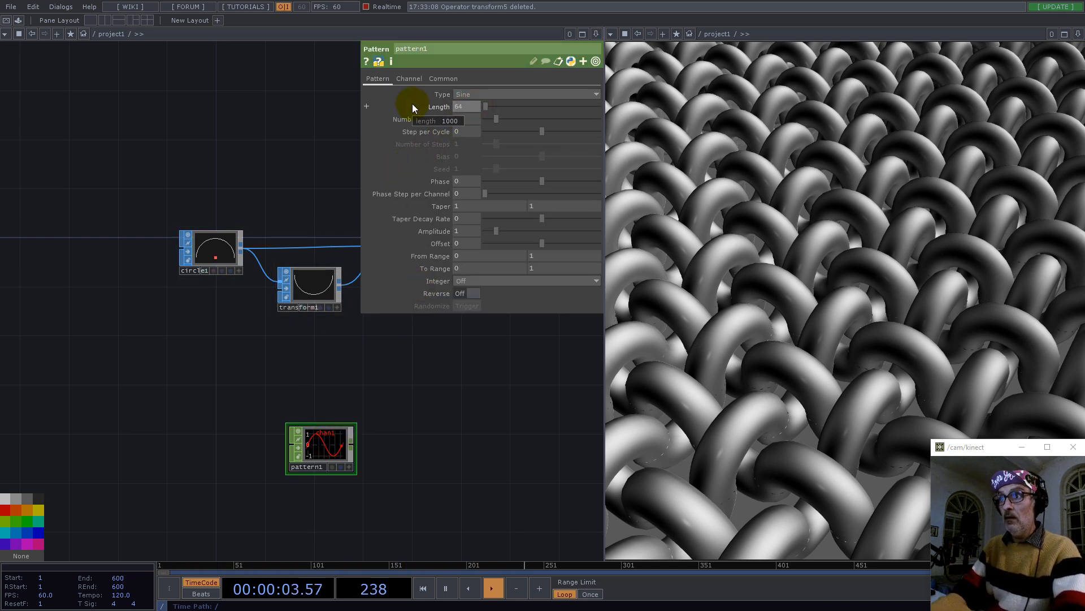
Place a Null TOP beside pattern1.
{"action": "scroll", "coordinate": [335, 461], "scroll_direction": "up", "scroll_amount": 5}
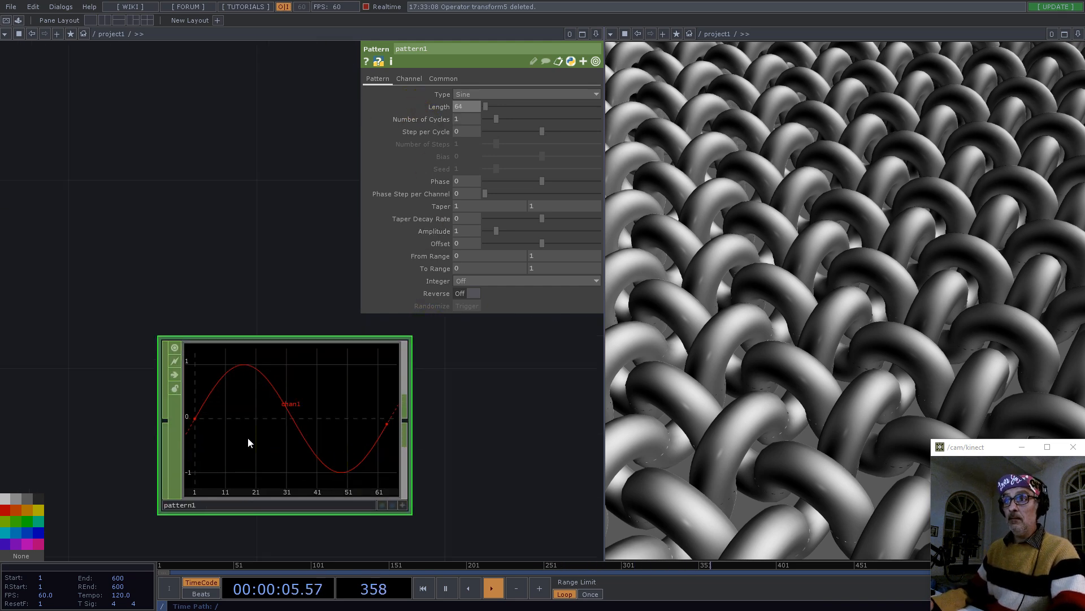
{"action": "scroll", "coordinate": [249, 443], "scroll_direction": "down", "scroll_amount": 3}
{"action": "right_click", "coordinate": [328, 433]}
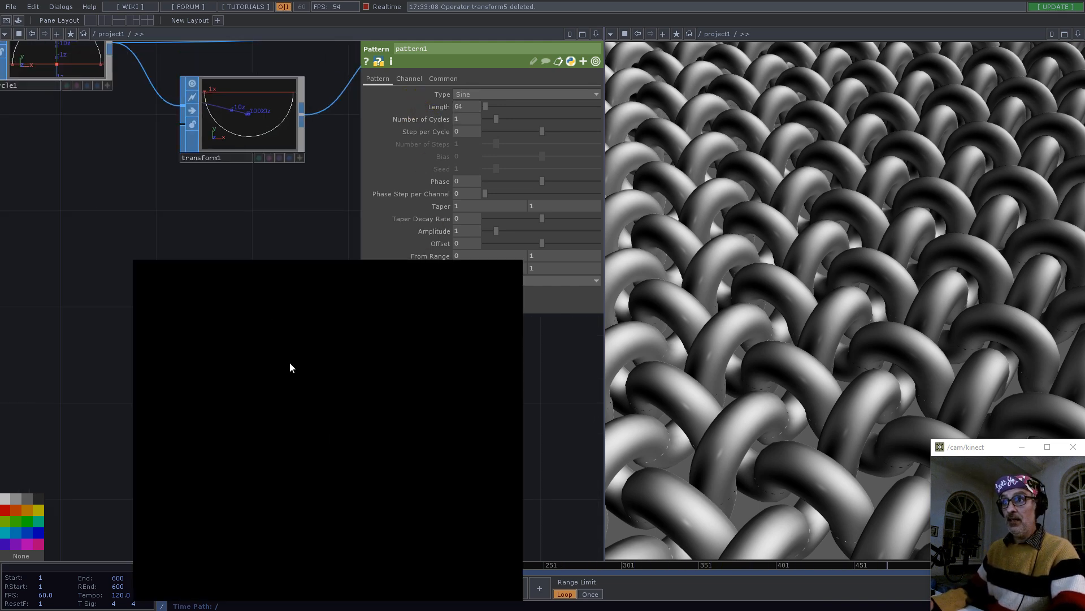
{"action": "left_click", "coordinate": [243, 225]}
{"action": "left_click", "coordinate": [371, 376]}
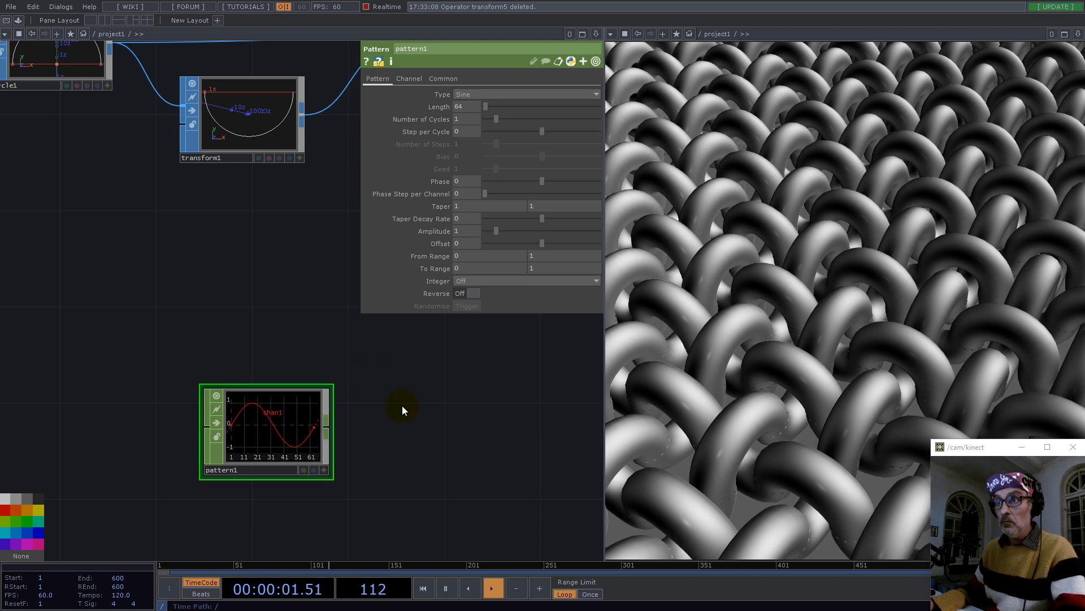
{"action": "key", "text": "Tab"}
{"action": "left_click", "coordinate": [254, 269]}
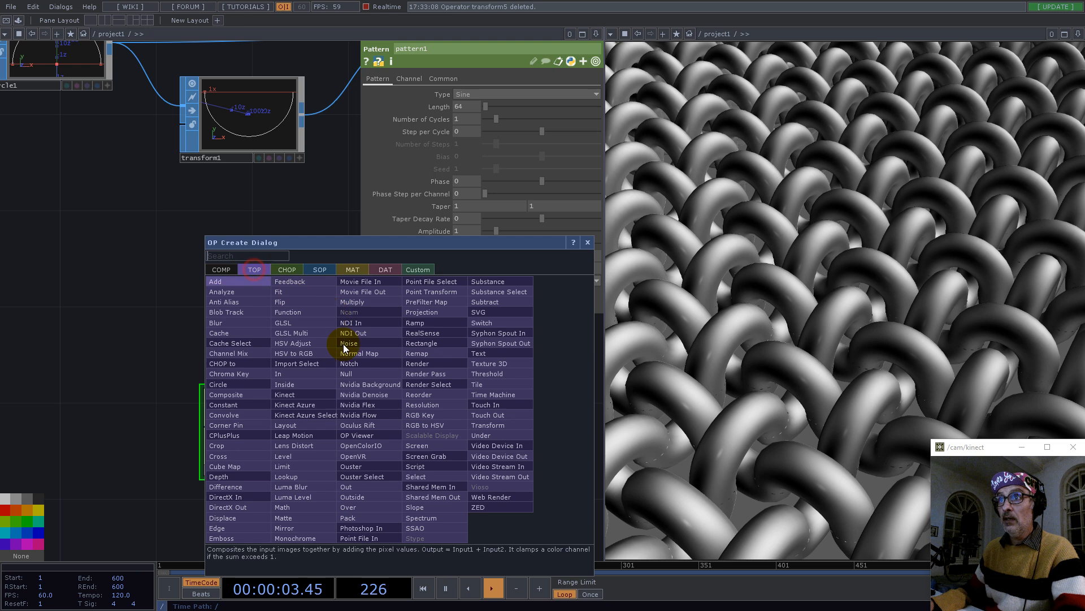
{"action": "left_click", "coordinate": [347, 374]}
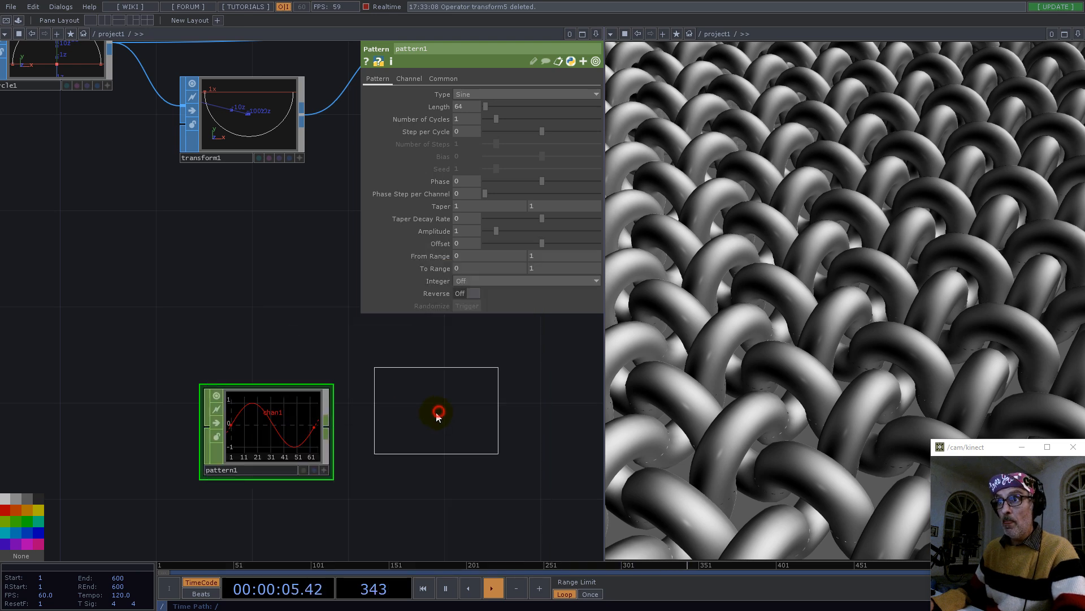
{"action": "left_click", "coordinate": [436, 402]}
Add a Null CHOP near pattern1 and connect pattern1's output to it.
{"action": "left_click", "coordinate": [330, 433]}
{"action": "left_click", "coordinate": [266, 249]}
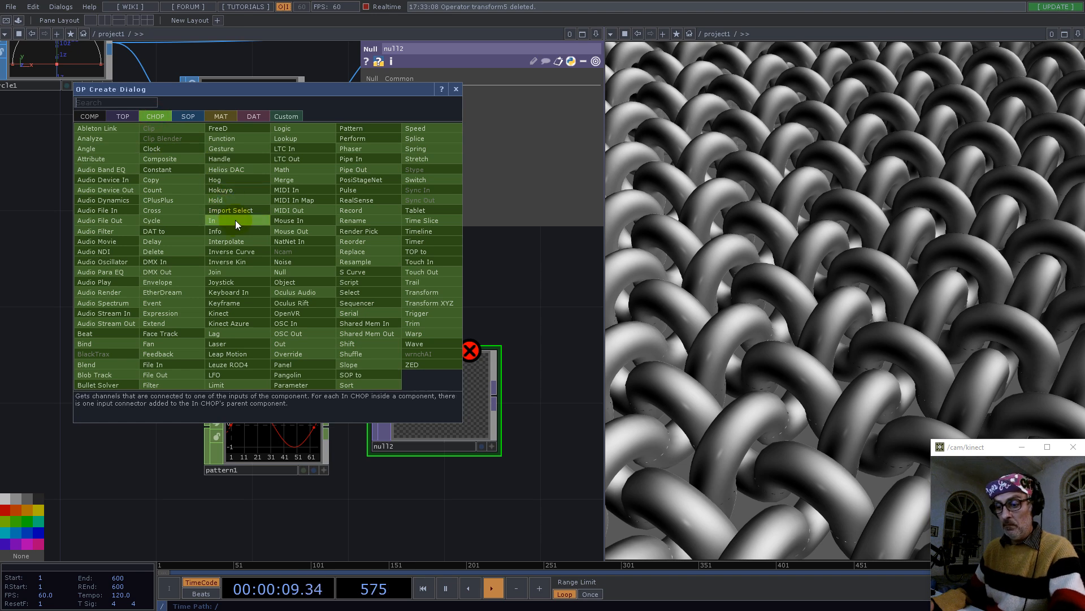
{"action": "left_click", "coordinate": [284, 262]}
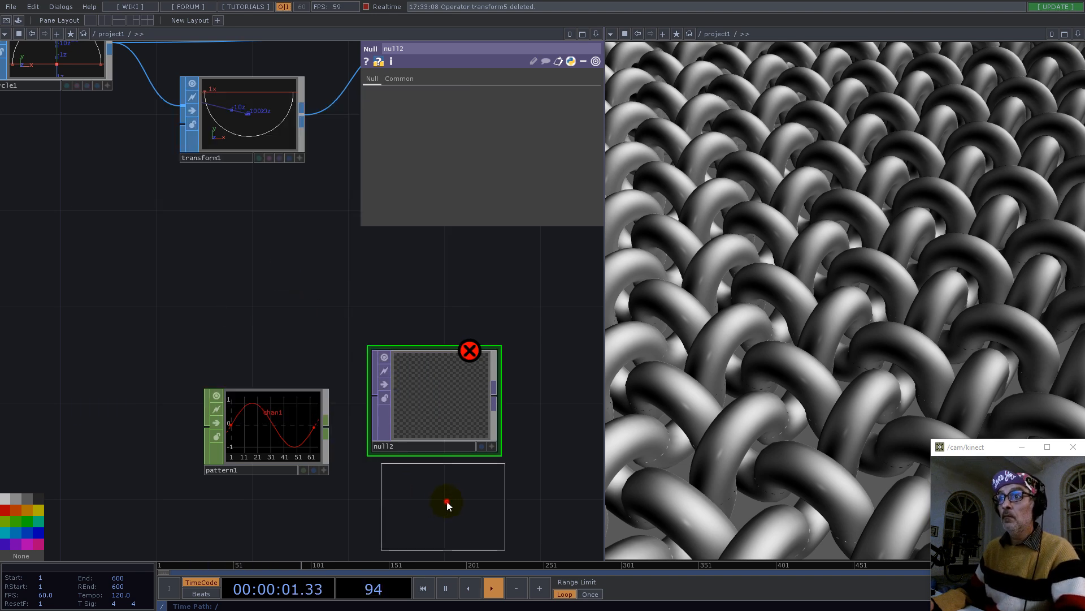
{"action": "left_click", "coordinate": [446, 505]}
{"action": "left_click", "coordinate": [328, 429]}
{"action": "left_click", "coordinate": [375, 498]}
Delete the unconnected Null TOP and move the Null CHOP into line with pattern1.
{"action": "left_click", "coordinate": [430, 418]}
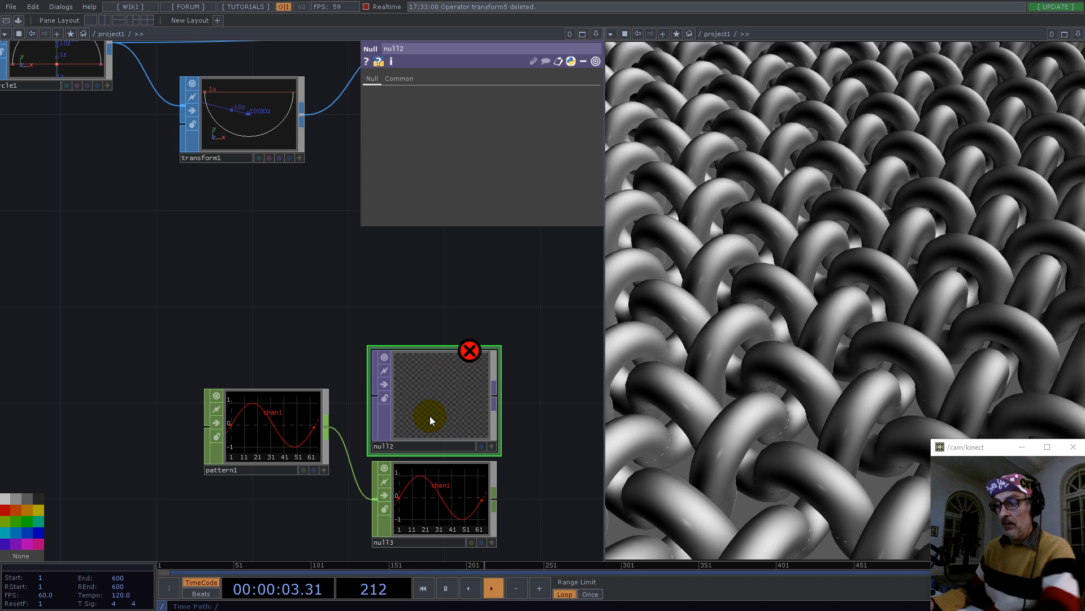
{"action": "key", "text": "Delete"}
{"action": "left_click_drag", "start_coordinate": [439, 512], "coordinate": [439, 441]}
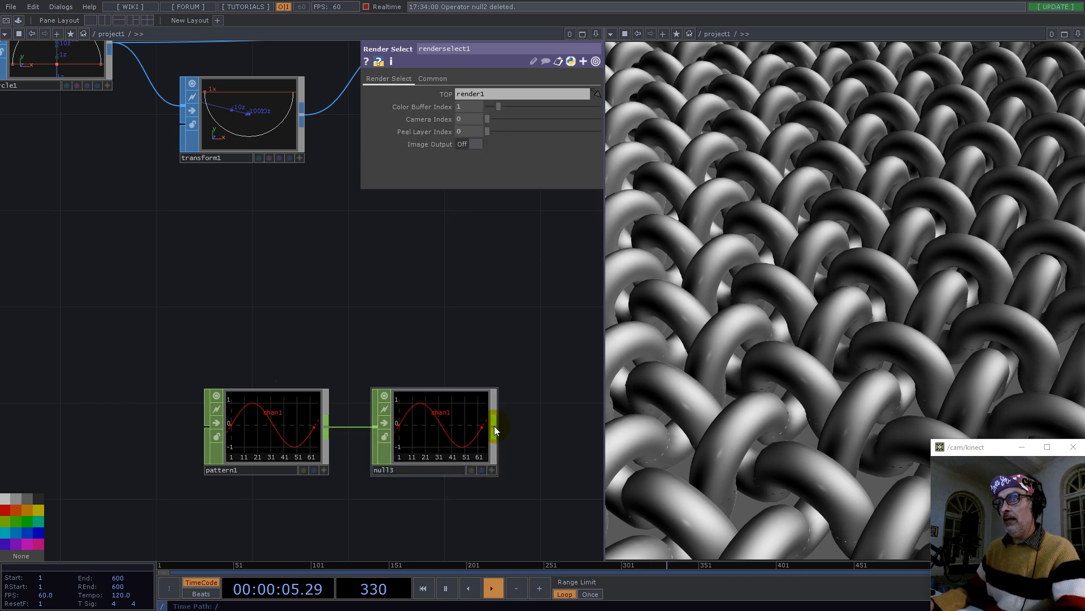
Add a CHOP to SOP from null3's output and place it directly above null3.
{"action": "right_click", "coordinate": [494, 425]}
{"action": "left_click", "coordinate": [407, 234]}
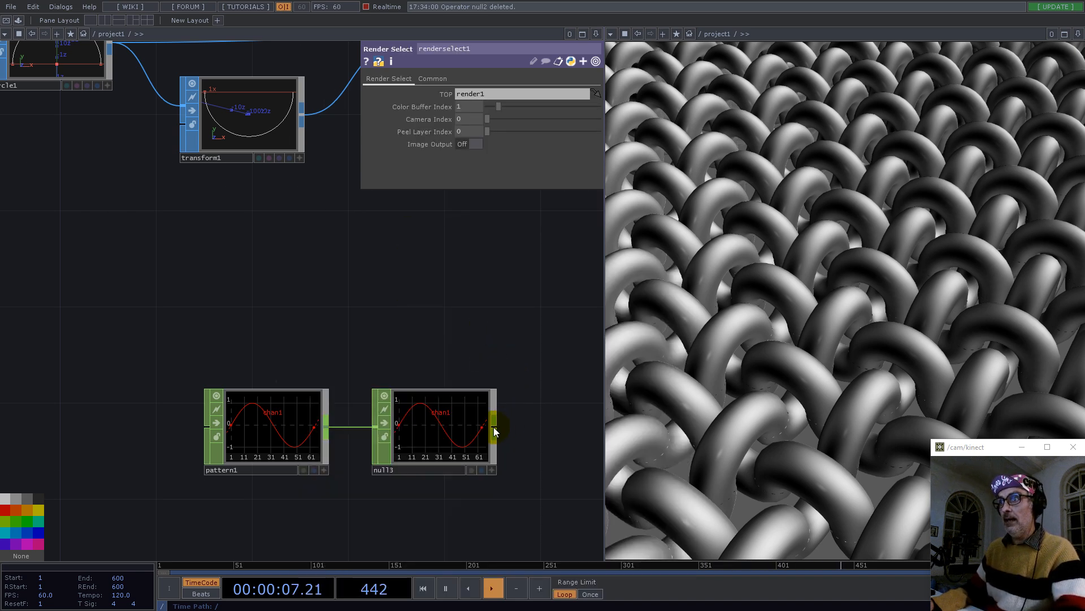
{"action": "right_click", "coordinate": [493, 428]}
{"action": "left_click", "coordinate": [414, 290]}
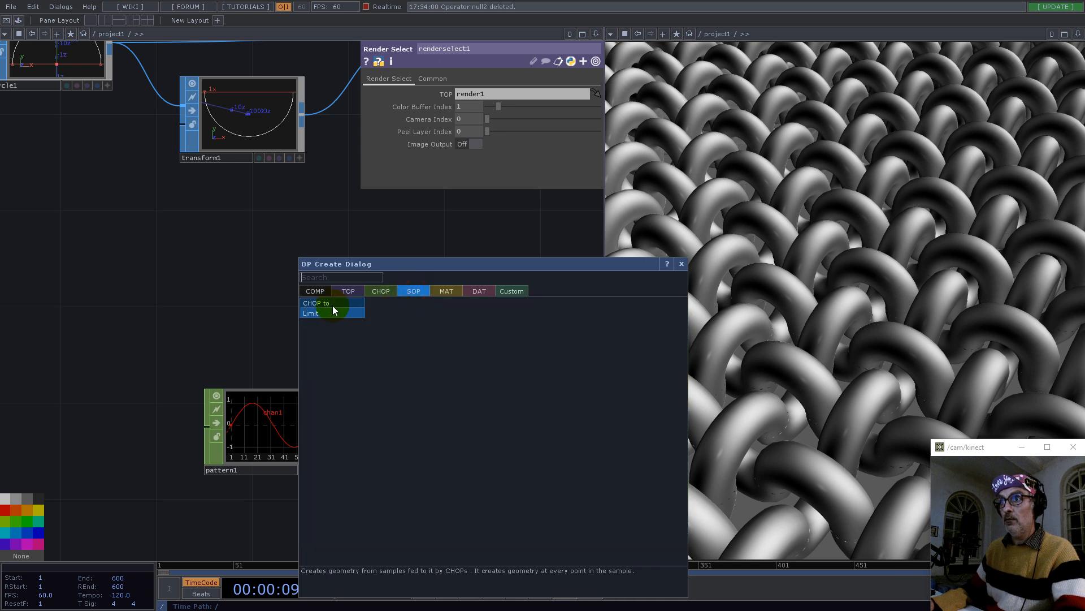
{"action": "left_click", "coordinate": [319, 305]}
{"action": "left_click", "coordinate": [446, 317]}
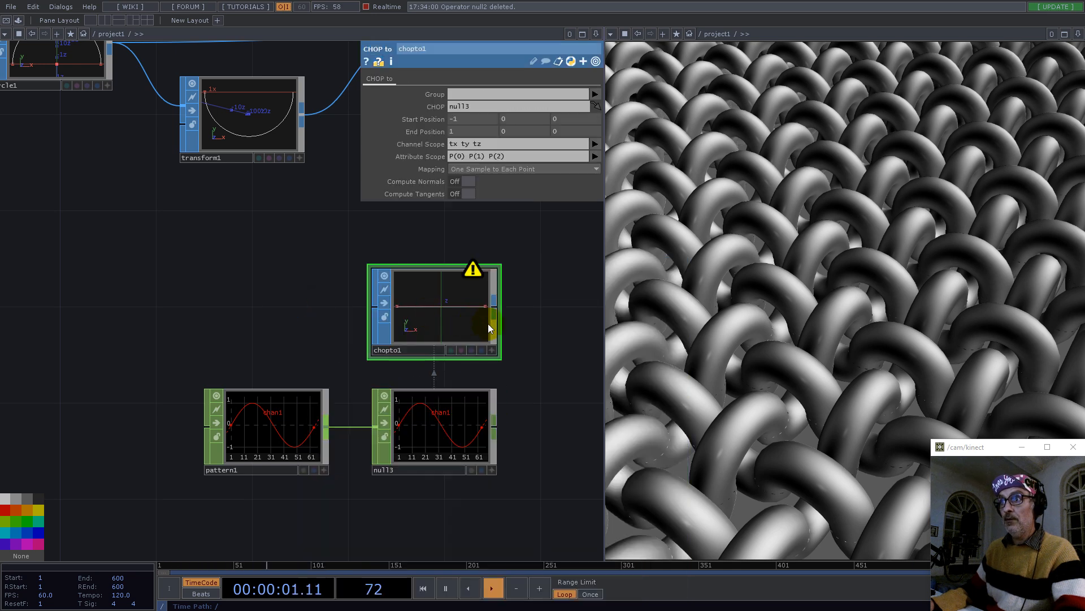
Set chopto1's channel scope to chan1 and its attribute scope to P(1) only.
{"action": "scroll", "coordinate": [402, 254], "scroll_direction": "up", "scroll_amount": 4}
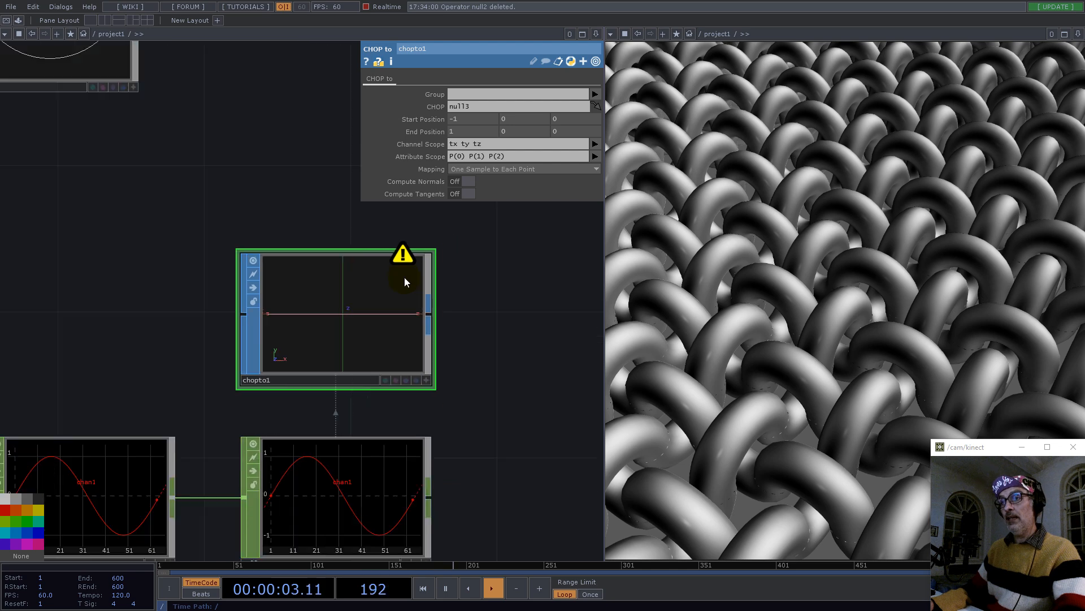
{"action": "scroll", "coordinate": [405, 281], "scroll_direction": "down", "scroll_amount": 1}
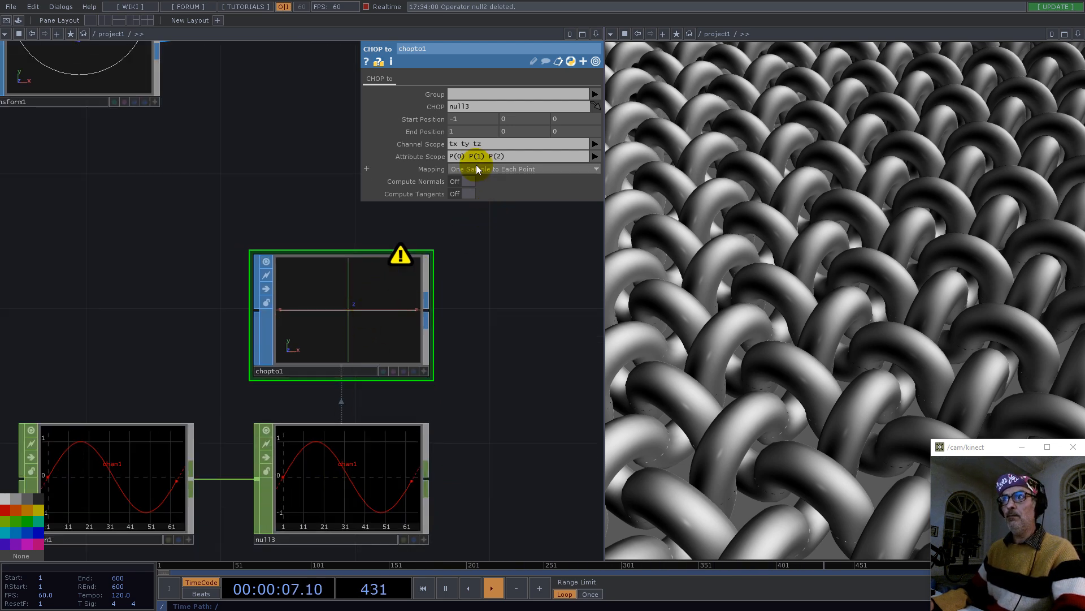
{"action": "left_click", "coordinate": [478, 146]}
{"action": "type", "text": "CHAN1"}
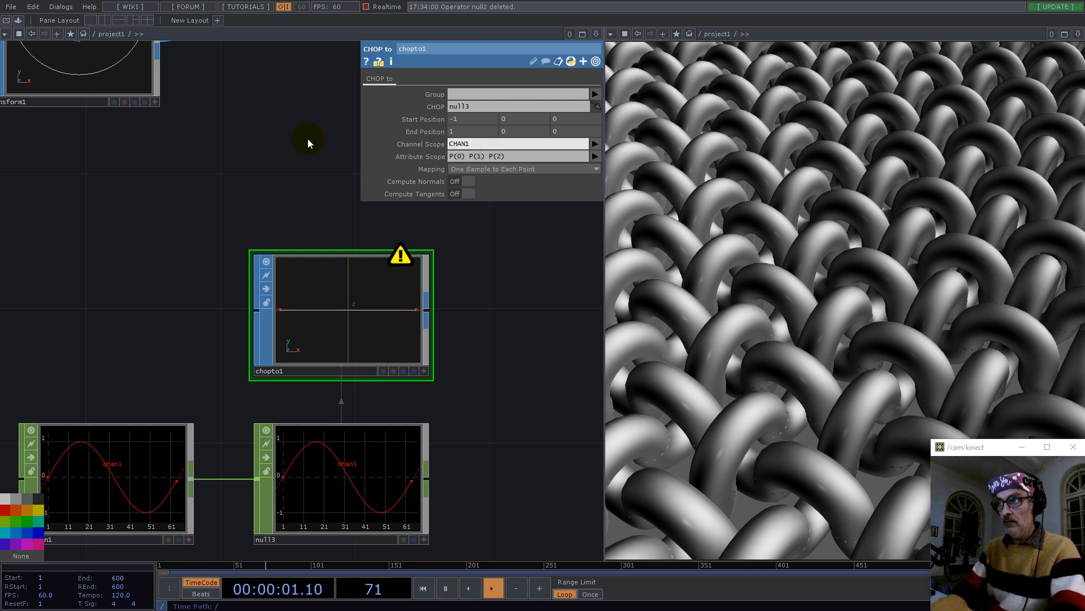
{"action": "left_click_drag", "start_coordinate": [473, 143], "coordinate": [431, 143]}
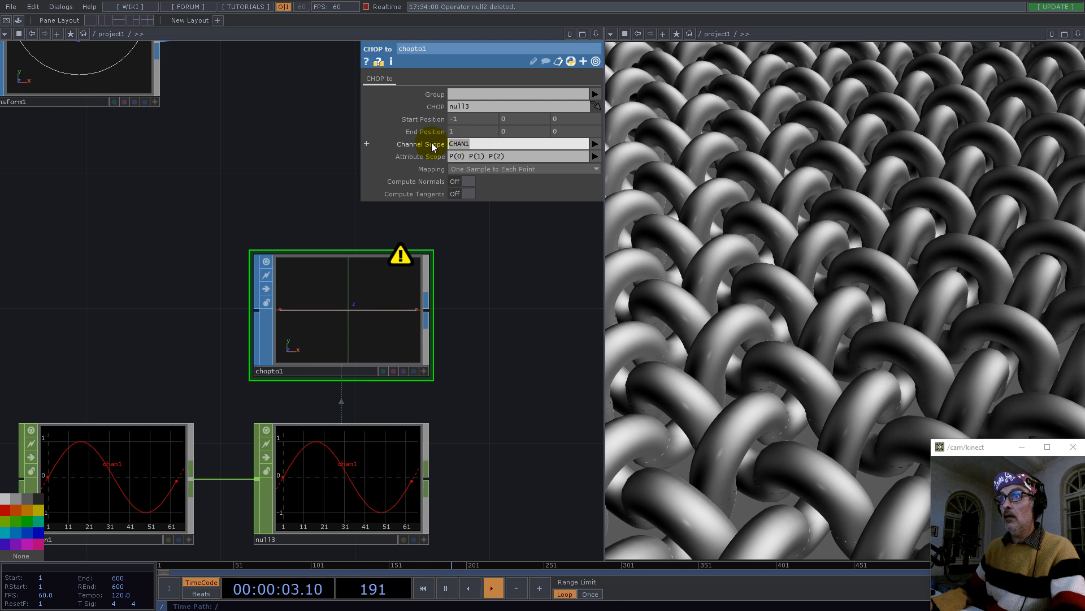
{"action": "type", "text": "chan1"}
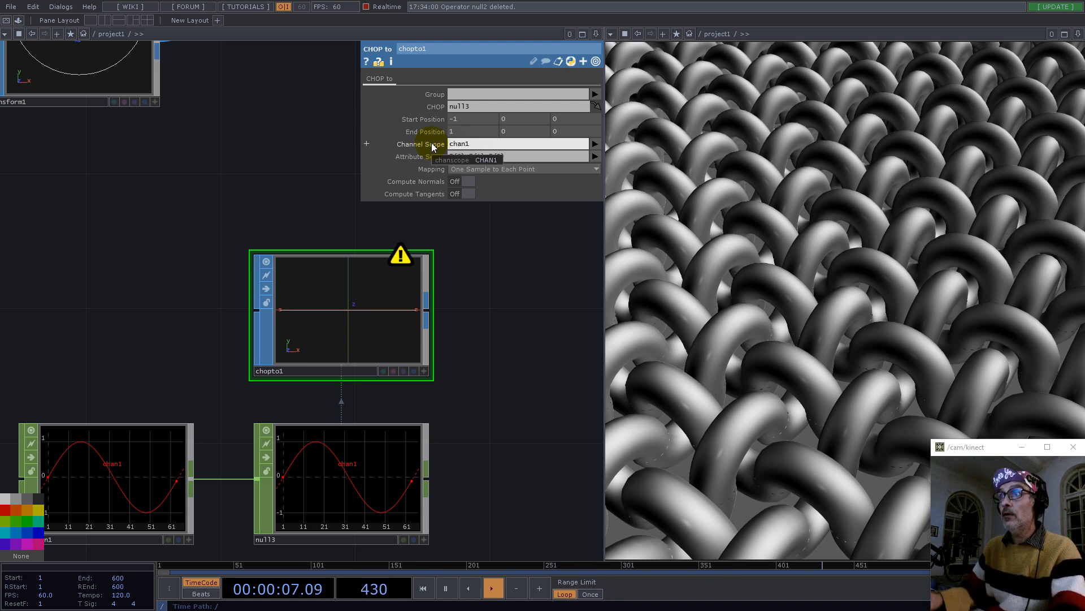
{"action": "left_click_drag", "start_coordinate": [470, 157], "coordinate": [403, 163]}
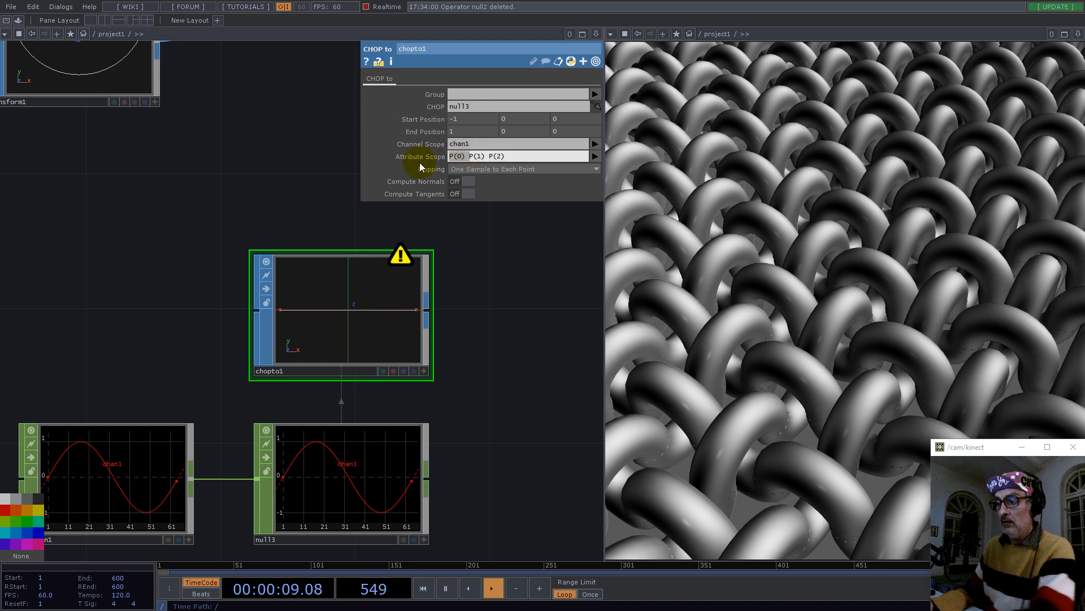
{"action": "left_click_drag", "start_coordinate": [467, 158], "coordinate": [463, 159]}
{"action": "key", "text": "BackSpace"}
{"action": "left_click", "coordinate": [283, 173]}
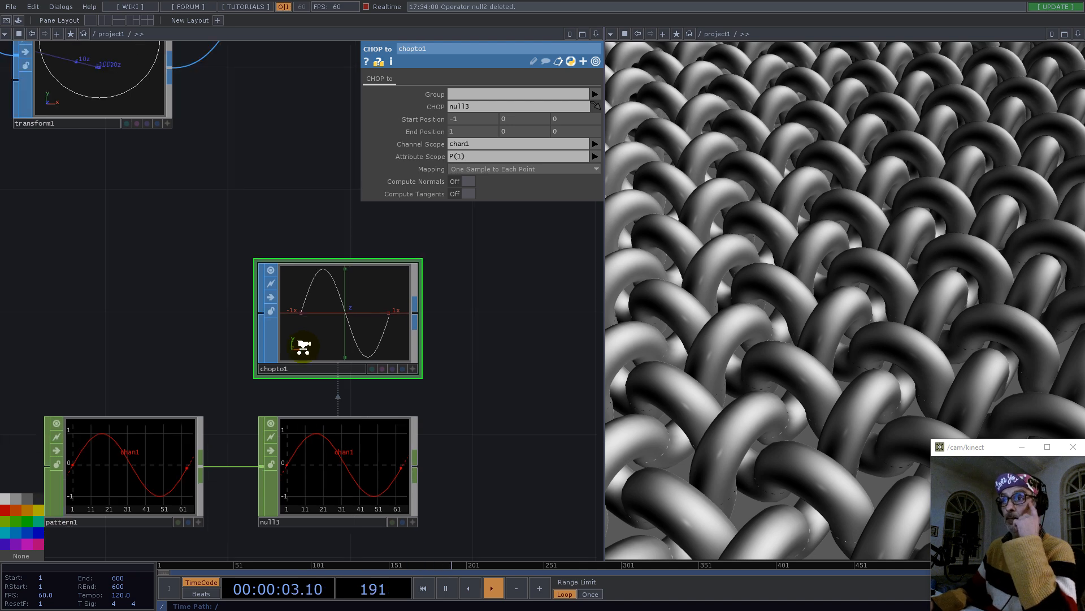
Append a Transform SOP to chopto1's output and set its X scale to 2.
{"action": "scroll", "coordinate": [302, 345], "scroll_direction": "down", "scroll_amount": 3}
{"action": "left_click_drag", "start_coordinate": [171, 439], "coordinate": [123, 439]}
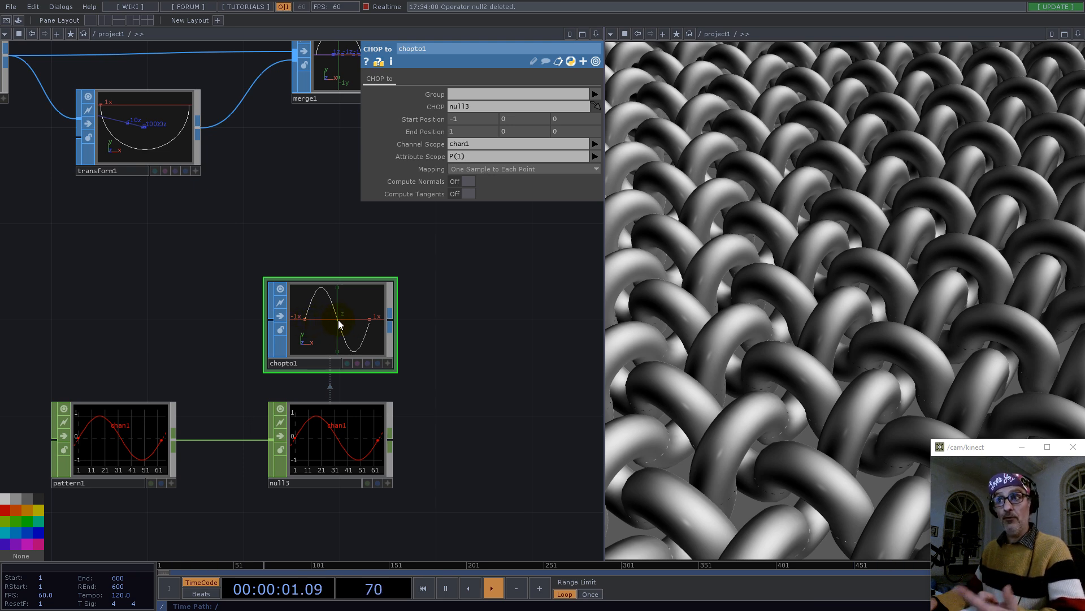
{"action": "scroll", "coordinate": [281, 413], "scroll_direction": "down", "scroll_amount": 4}
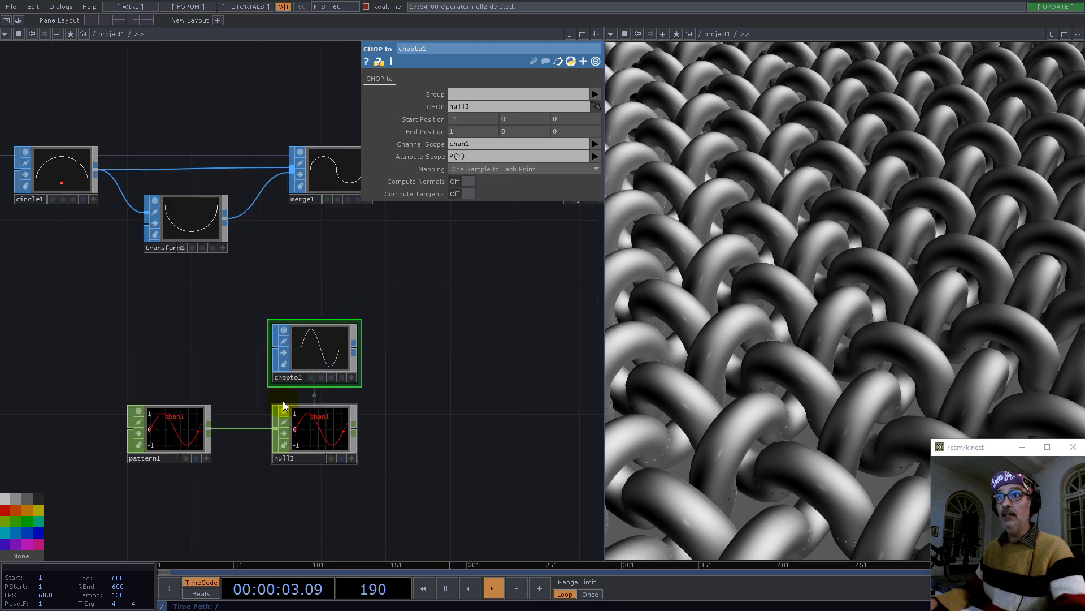
{"action": "scroll", "coordinate": [335, 223], "scroll_direction": "up", "scroll_amount": 9}
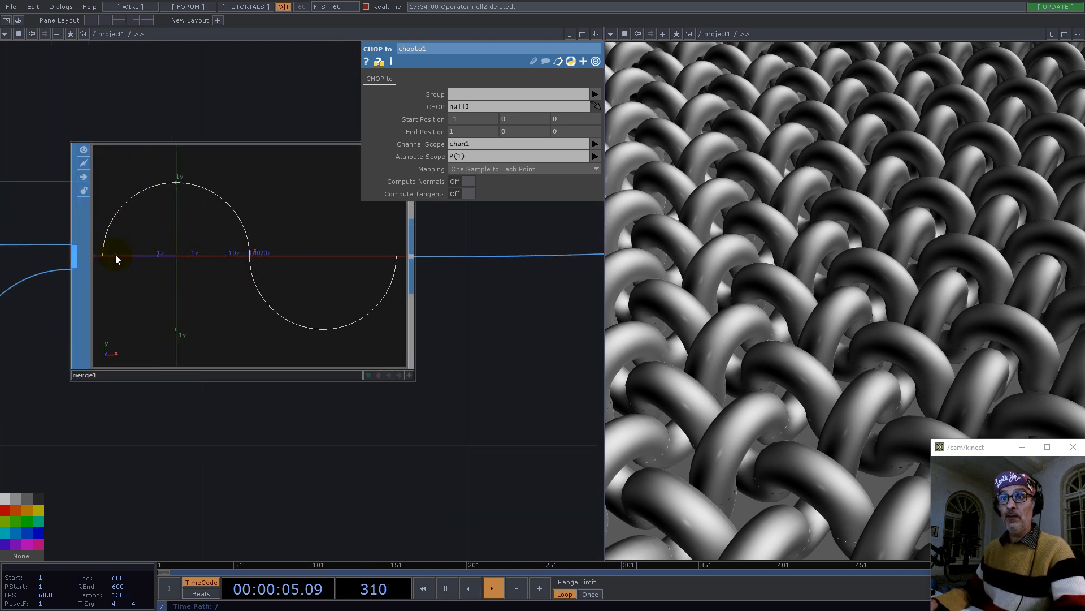
{"action": "scroll", "coordinate": [259, 283], "scroll_direction": "down", "scroll_amount": 6}
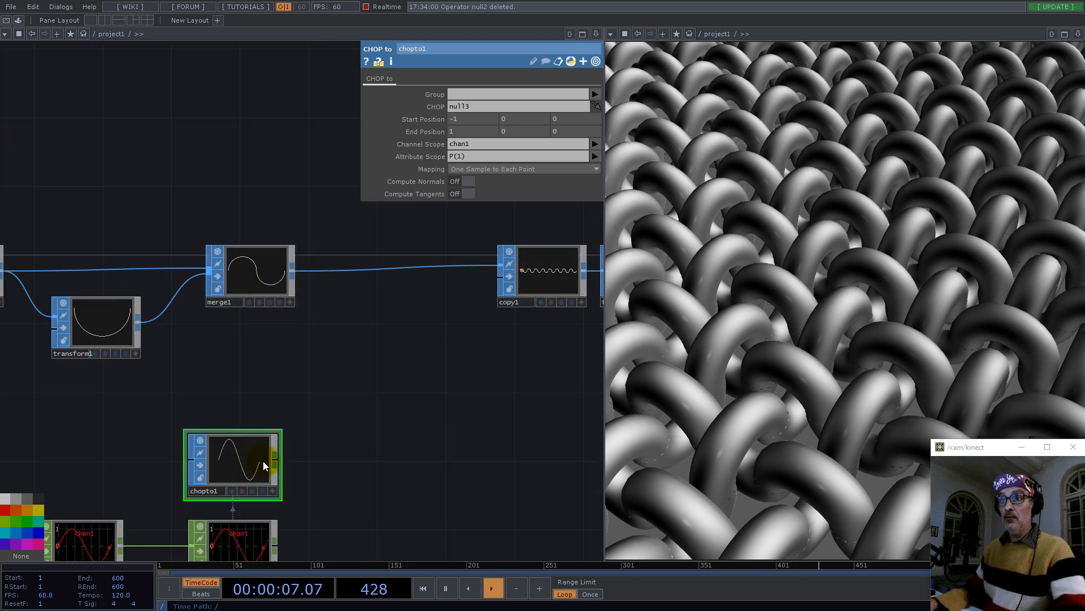
{"action": "right_click", "coordinate": [279, 462]}
{"action": "type", "text": "tr"}
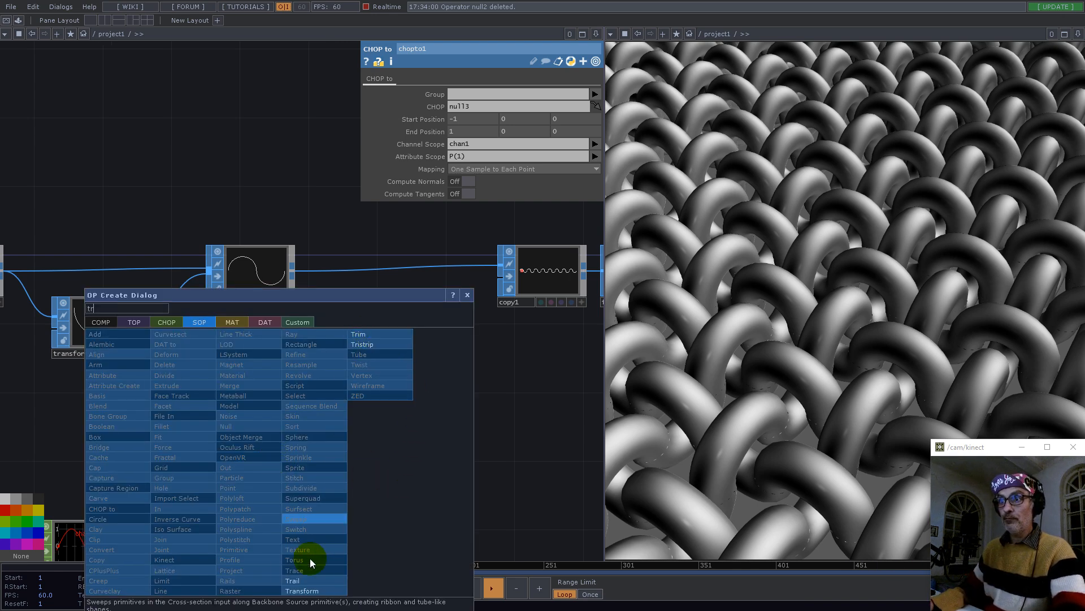
{"action": "left_click", "coordinate": [317, 592]}
{"action": "left_click", "coordinate": [341, 464]}
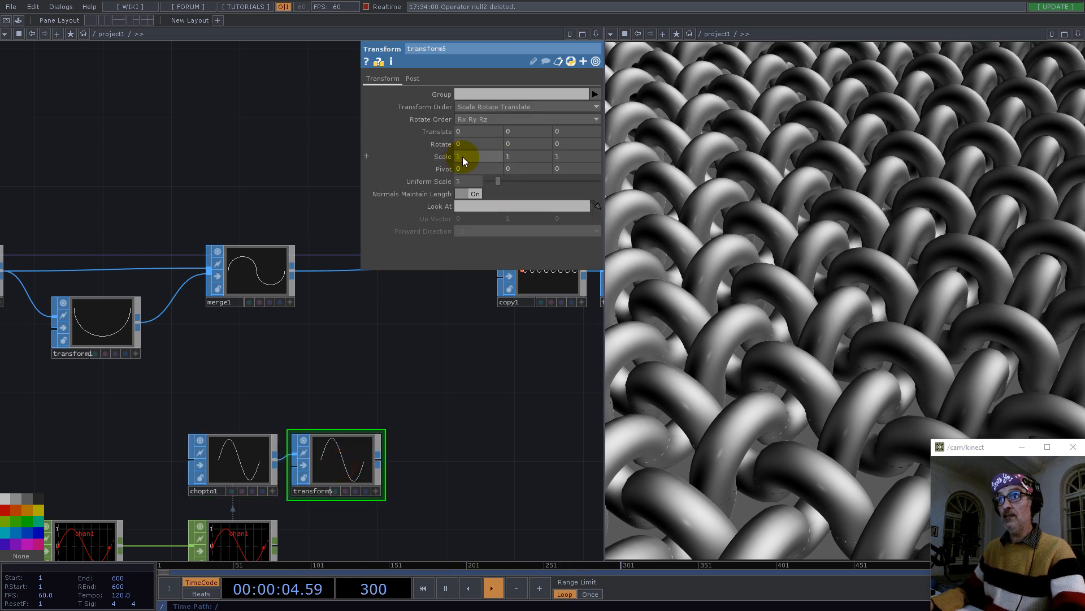
{"action": "type", "text": "2"}
{"action": "left_click", "coordinate": [473, 414]}
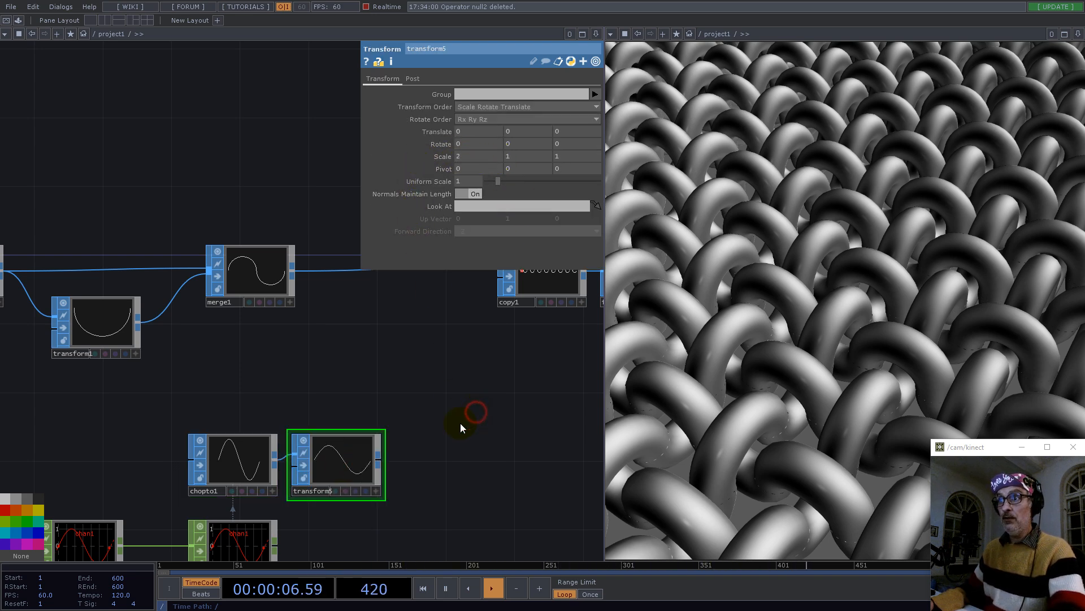
Connect the new Transform SOP's output to copy1's first input in place of merge1.
{"action": "scroll", "coordinate": [332, 467], "scroll_direction": "up", "scroll_amount": 8}
{"action": "scroll", "coordinate": [330, 433], "scroll_direction": "down", "scroll_amount": 10}
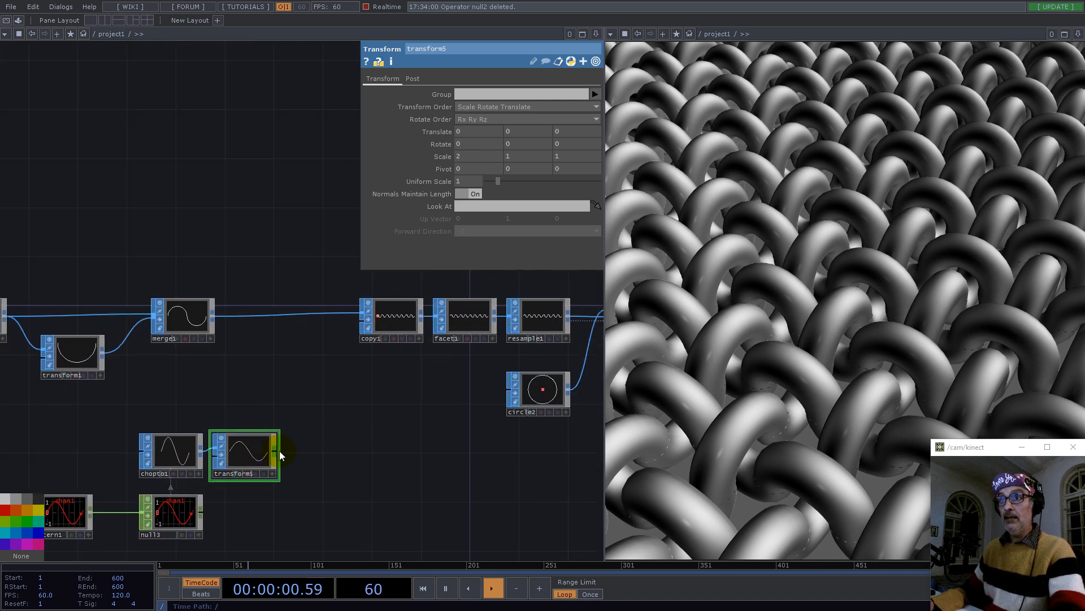
{"action": "left_click_drag", "start_coordinate": [282, 450], "coordinate": [280, 300]}
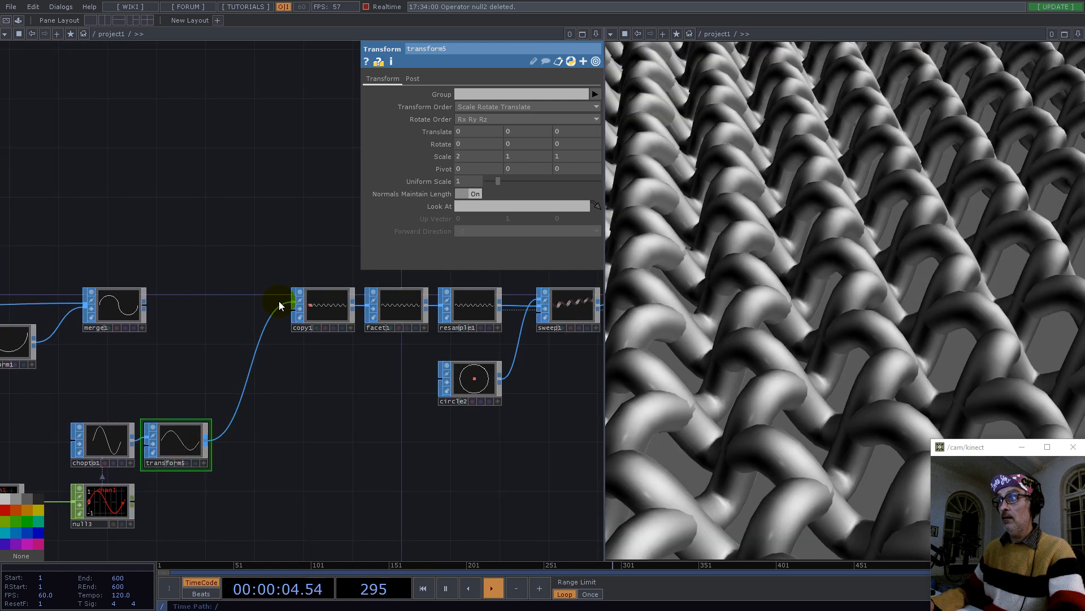
Move the circle1, transform1 and merge1 group up out of the way, and shift the pattern1 sine chain up and left.
{"action": "left_click_drag", "start_coordinate": [257, 468], "coordinate": [438, 369]}
{"action": "right_click_drag", "start_coordinate": [426, 458], "coordinate": [160, 339]}
{"action": "left_click_drag", "start_coordinate": [368, 347], "coordinate": [271, 335]}
{"action": "left_click_drag", "start_coordinate": [114, 107], "coordinate": [189, 207]}
{"action": "right_click_drag", "start_coordinate": [117, 218], "coordinate": [356, 352]}
{"action": "left_click_drag", "start_coordinate": [370, 313], "coordinate": [223, 154]}
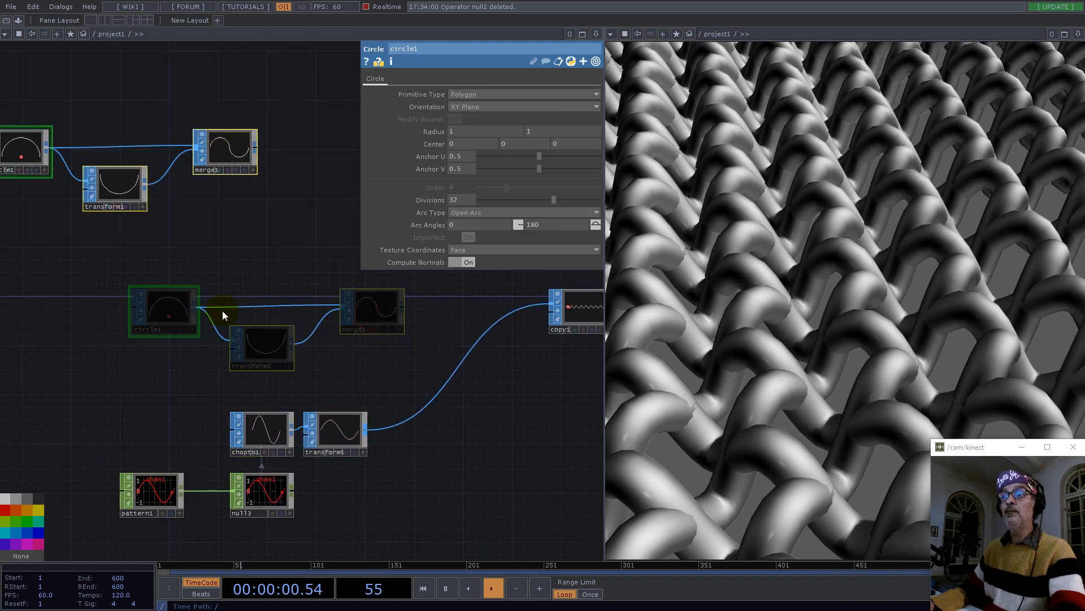
{"action": "right_click_drag", "start_coordinate": [136, 385], "coordinate": [380, 512]}
{"action": "left_click_drag", "start_coordinate": [344, 441], "coordinate": [281, 342]}
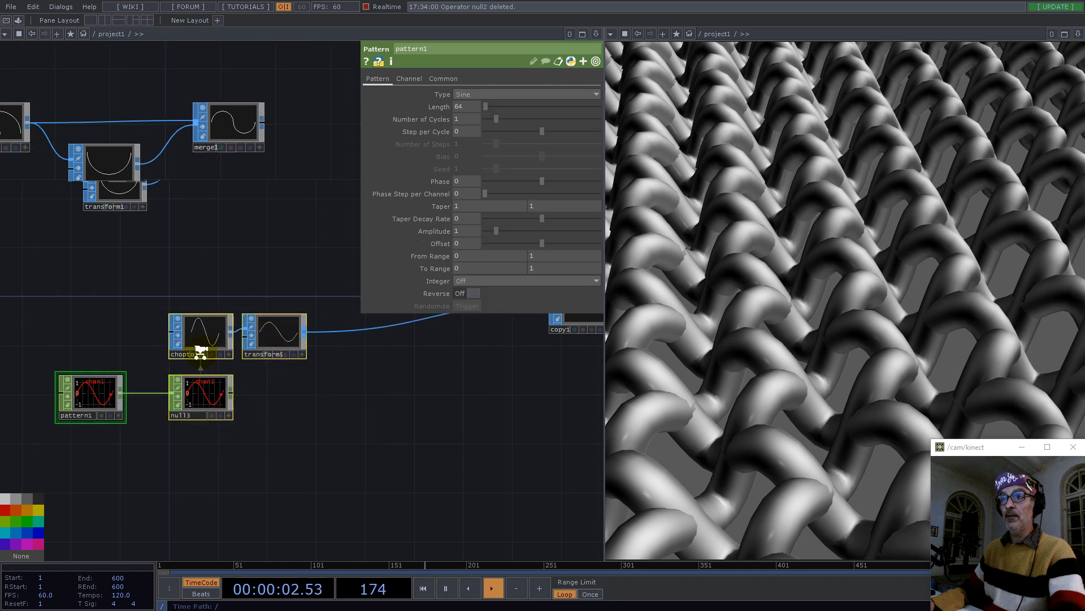
Examine the sine curves in chopto1 and transform5 against the X axis, checking where each curve starts and ends.
{"action": "scroll", "coordinate": [196, 346], "scroll_direction": "up", "scroll_amount": 7}
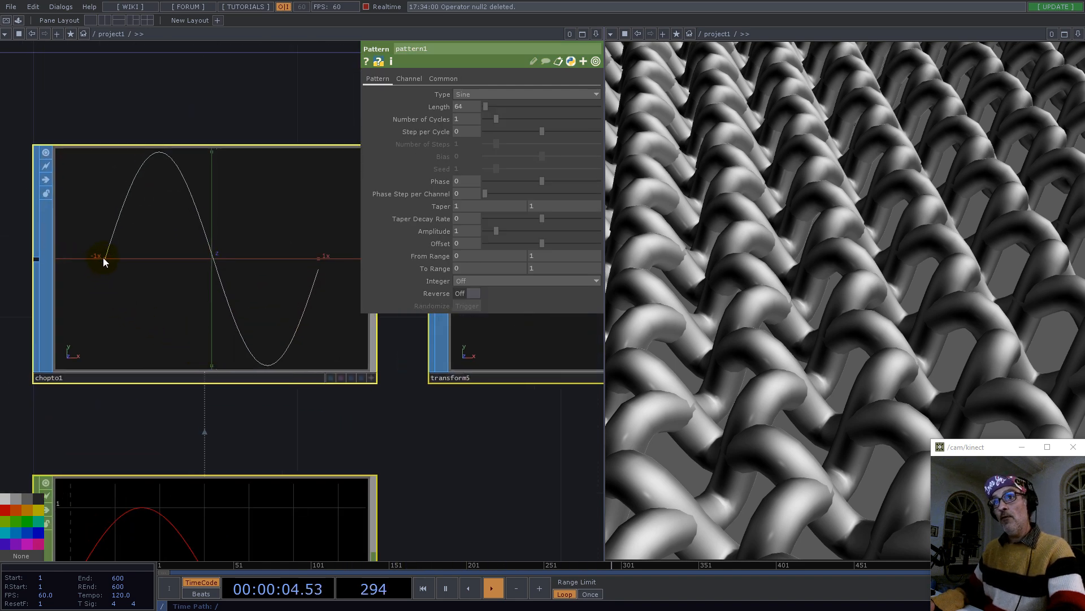
{"action": "scroll", "coordinate": [216, 297], "scroll_direction": "down", "scroll_amount": 2}
{"action": "scroll", "coordinate": [216, 298], "scroll_direction": "down", "scroll_amount": 4}
{"action": "left_click_drag", "start_coordinate": [448, 402], "coordinate": [308, 472]}
{"action": "scroll", "coordinate": [302, 356], "scroll_direction": "up", "scroll_amount": 3}
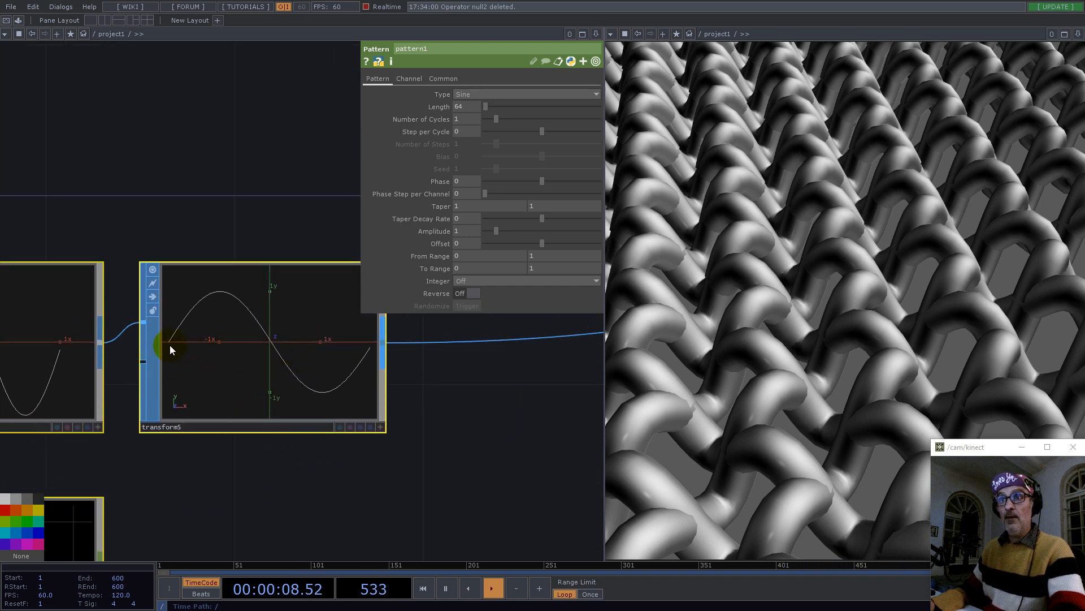
{"action": "scroll", "coordinate": [238, 357], "scroll_direction": "up", "scroll_amount": 2}
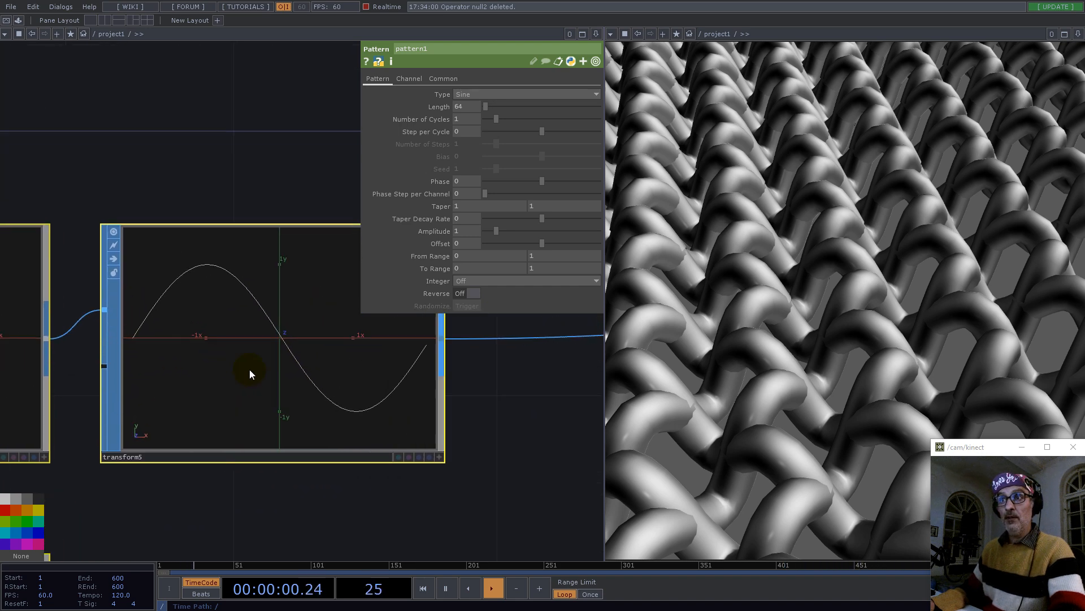
{"action": "left_click", "coordinate": [439, 456]}
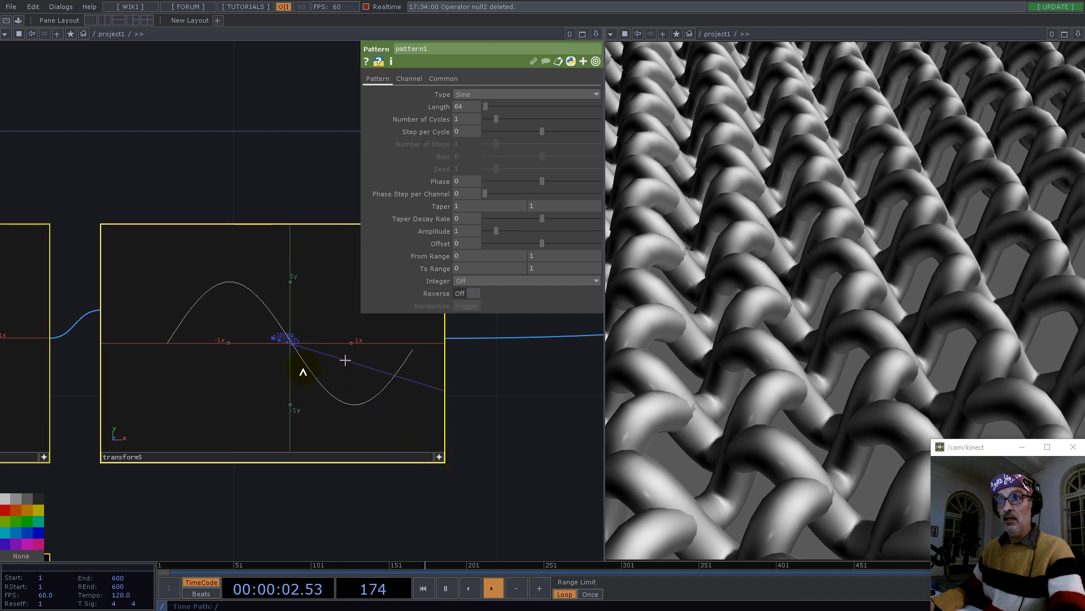
{"action": "left_click_drag", "start_coordinate": [258, 356], "coordinate": [224, 352]}
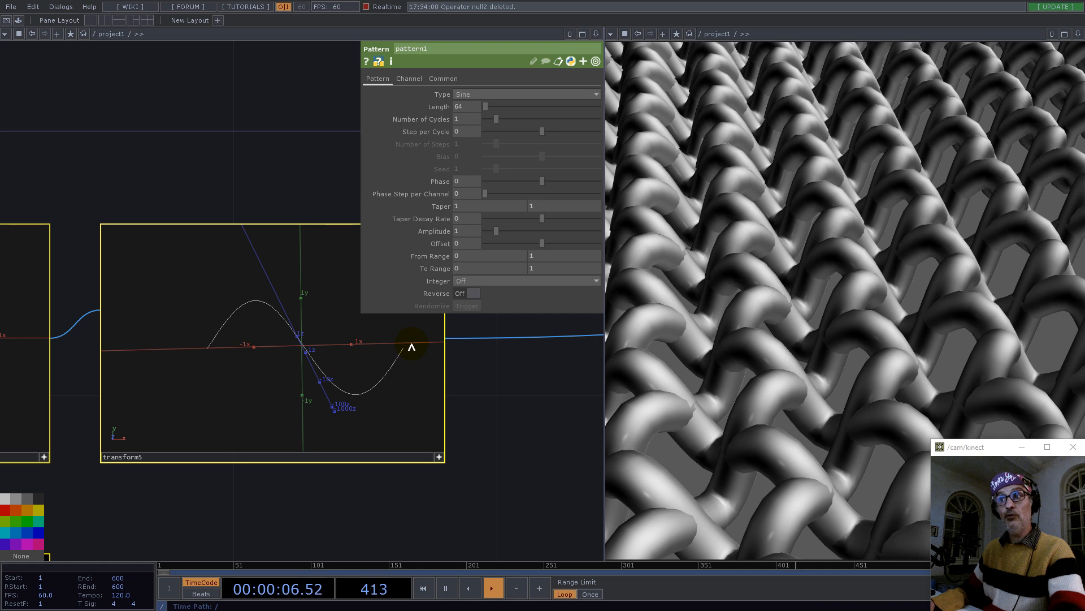
{"action": "left_click_drag", "start_coordinate": [525, 399], "coordinate": [485, 415]}
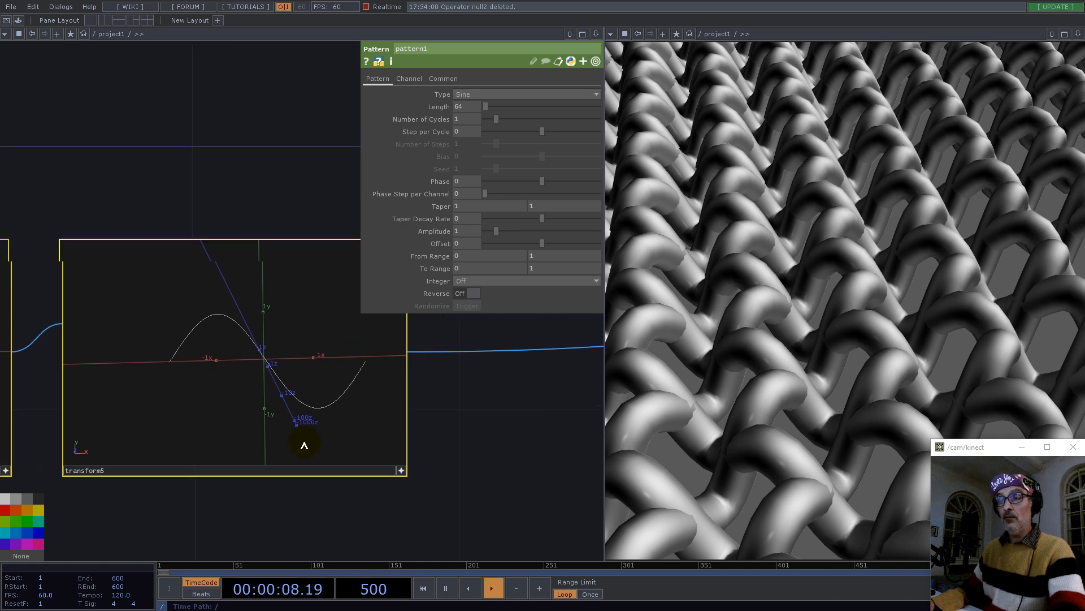
Set transform5's X translation to 1 and leave its interactive viewer.
{"action": "left_click", "coordinate": [268, 471]}
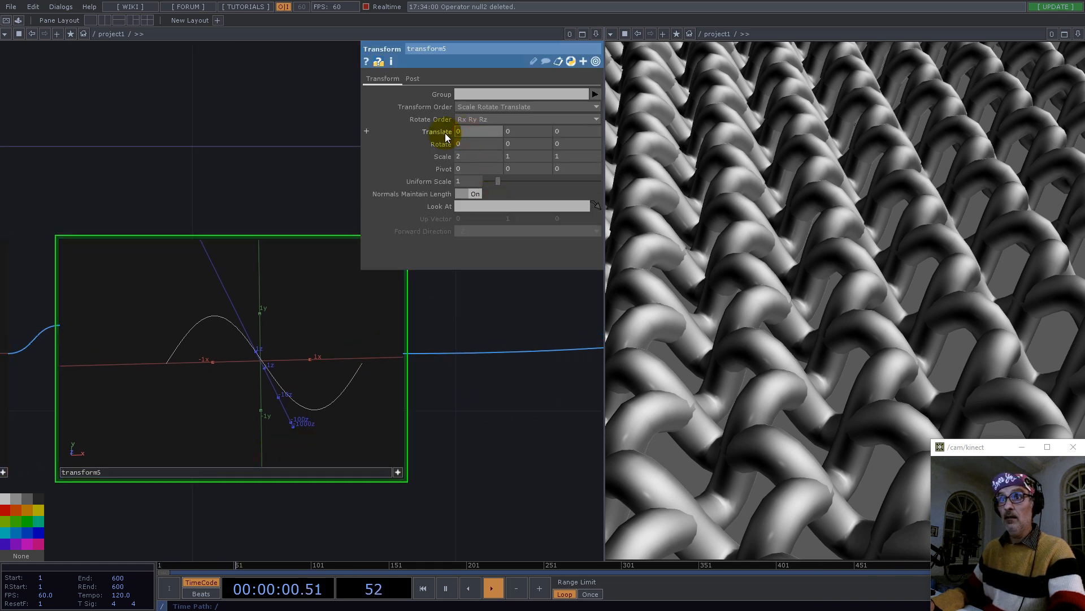
{"action": "type", "text": "1"}
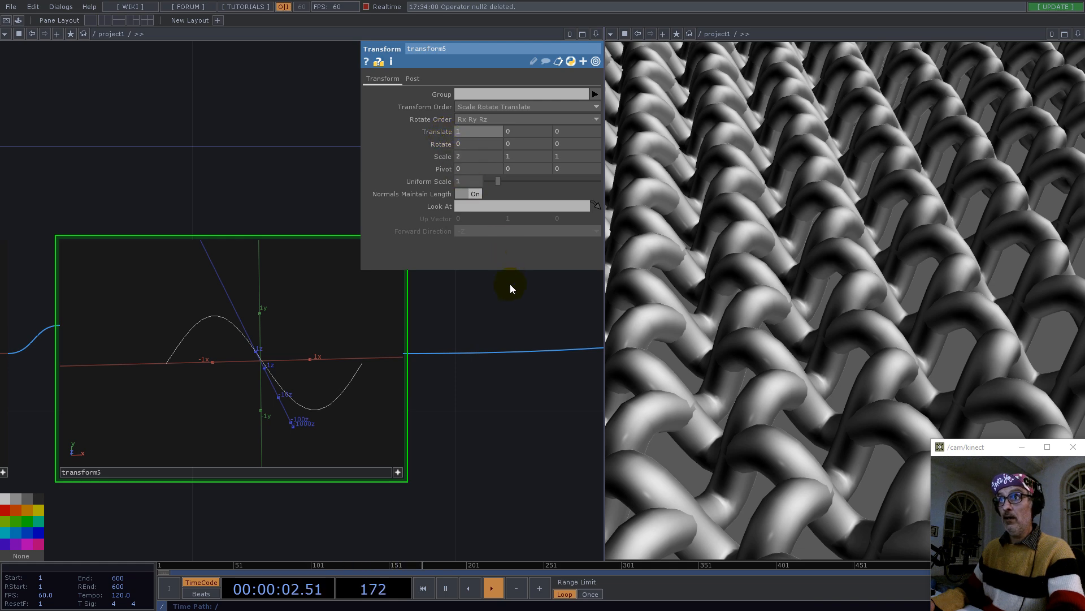
{"action": "left_click", "coordinate": [511, 301]}
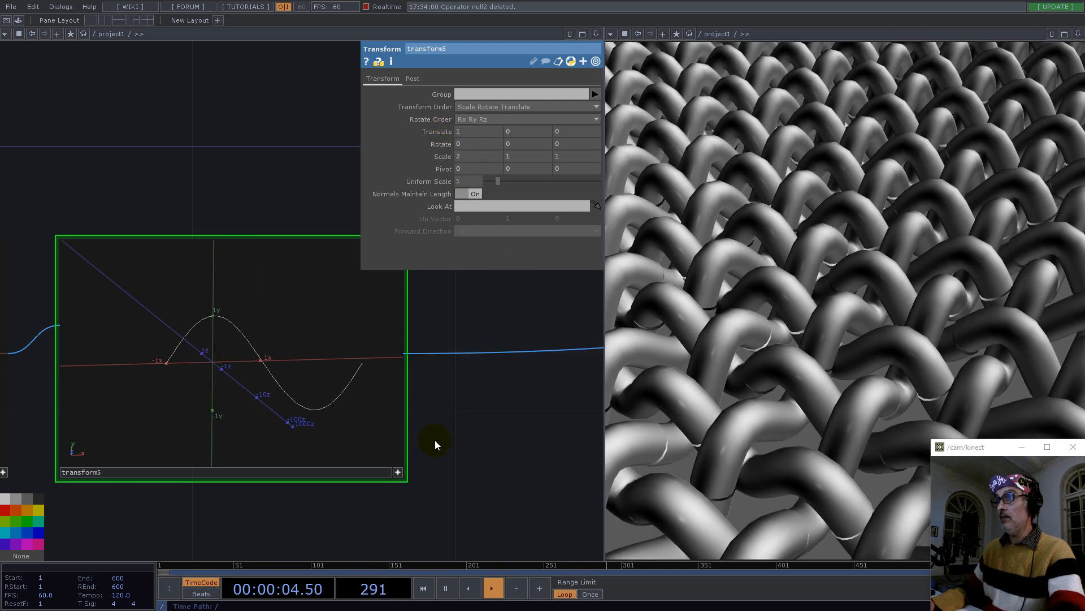
{"action": "left_click", "coordinate": [398, 472]}
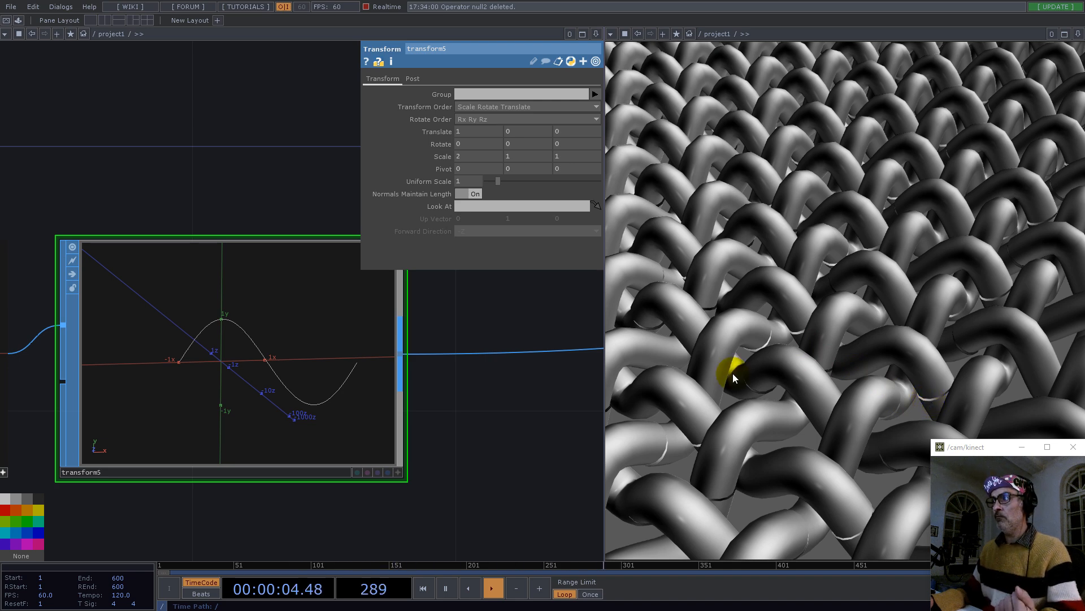
Make transform5's viewer interactive and turn on point display for all geometry in its display options.
{"action": "scroll", "coordinate": [351, 380], "scroll_direction": "down", "scroll_amount": 3}
{"action": "scroll", "coordinate": [347, 377], "scroll_direction": "up", "scroll_amount": 5}
{"action": "scroll", "coordinate": [436, 322], "scroll_direction": "up", "scroll_amount": 4}
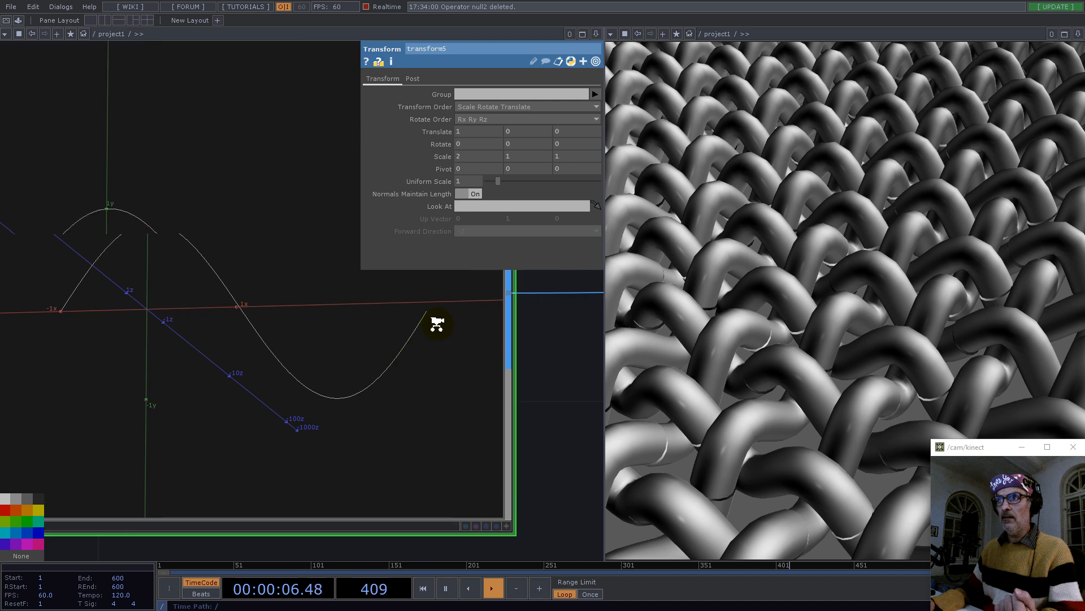
{"action": "scroll", "coordinate": [434, 322], "scroll_direction": "down", "scroll_amount": 3}
{"action": "left_click", "coordinate": [504, 527]}
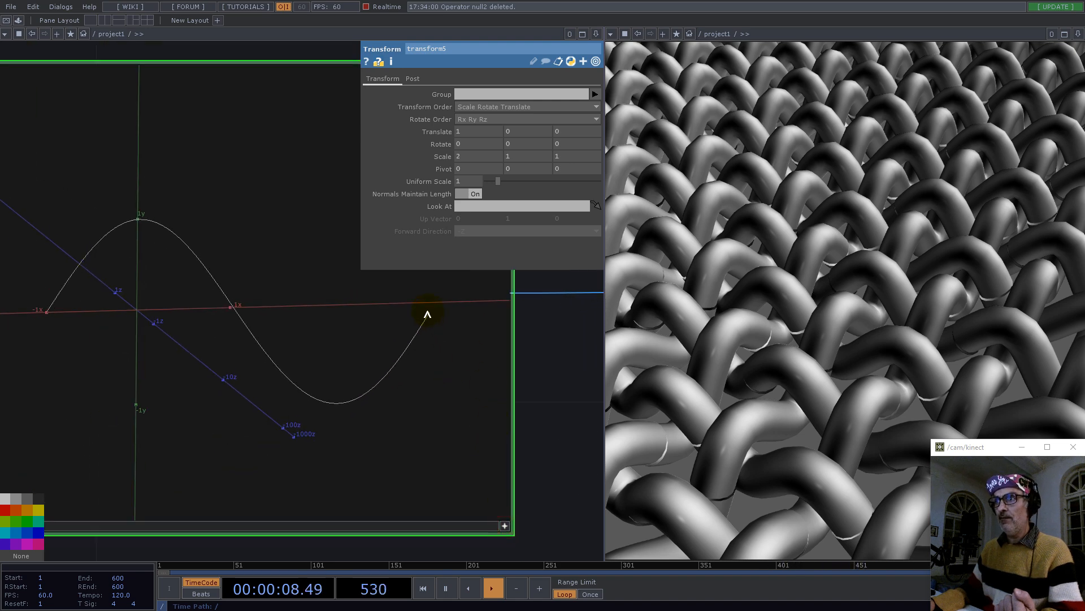
{"action": "right_click", "coordinate": [381, 340]}
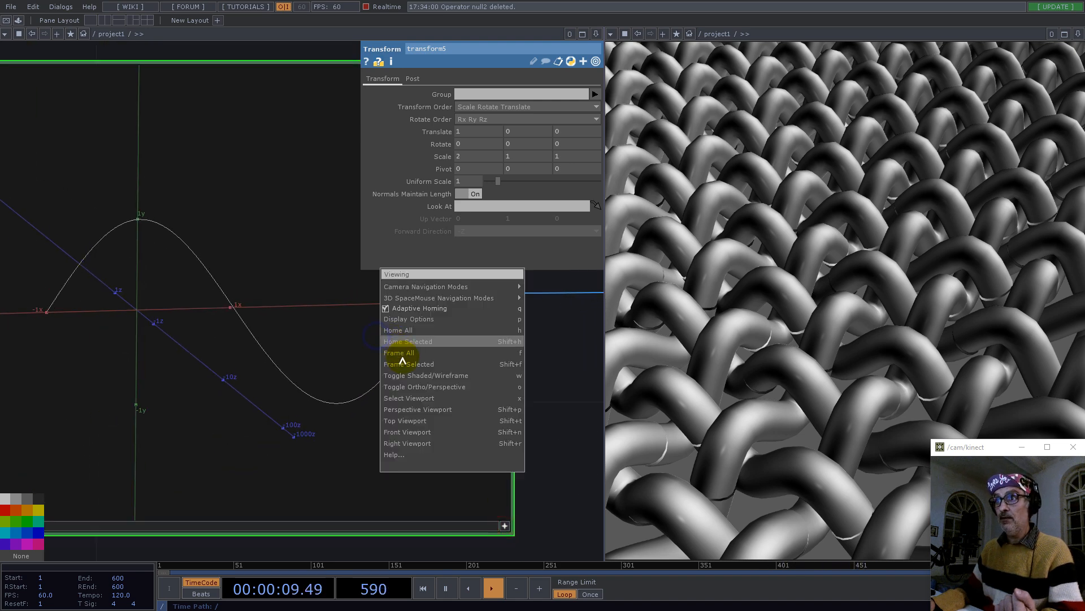
{"action": "left_click", "coordinate": [408, 318]}
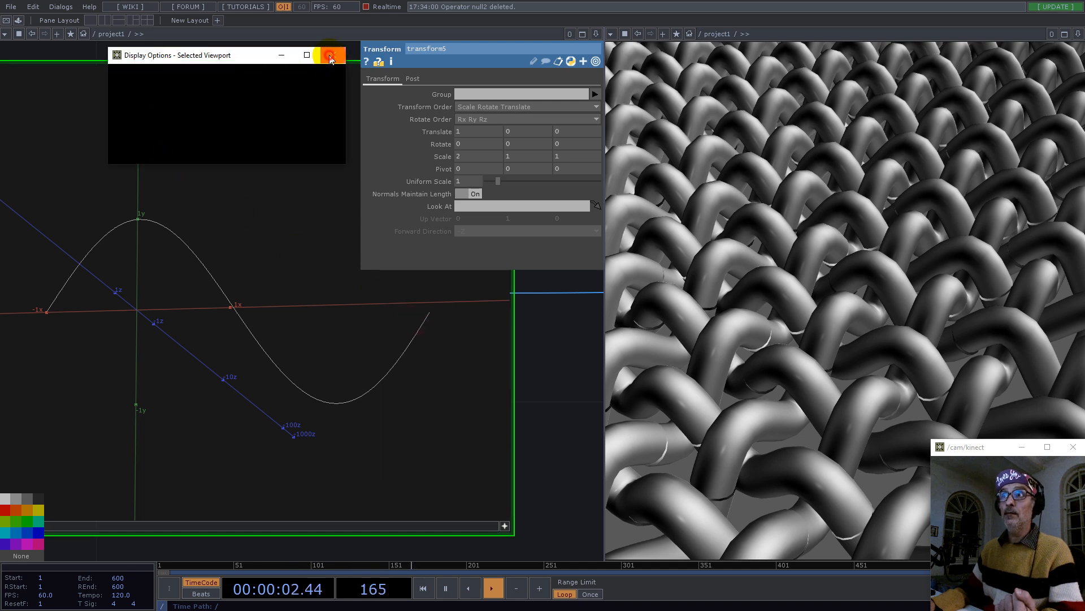
{"action": "left_click", "coordinate": [332, 54]}
{"action": "right_click", "coordinate": [401, 362]}
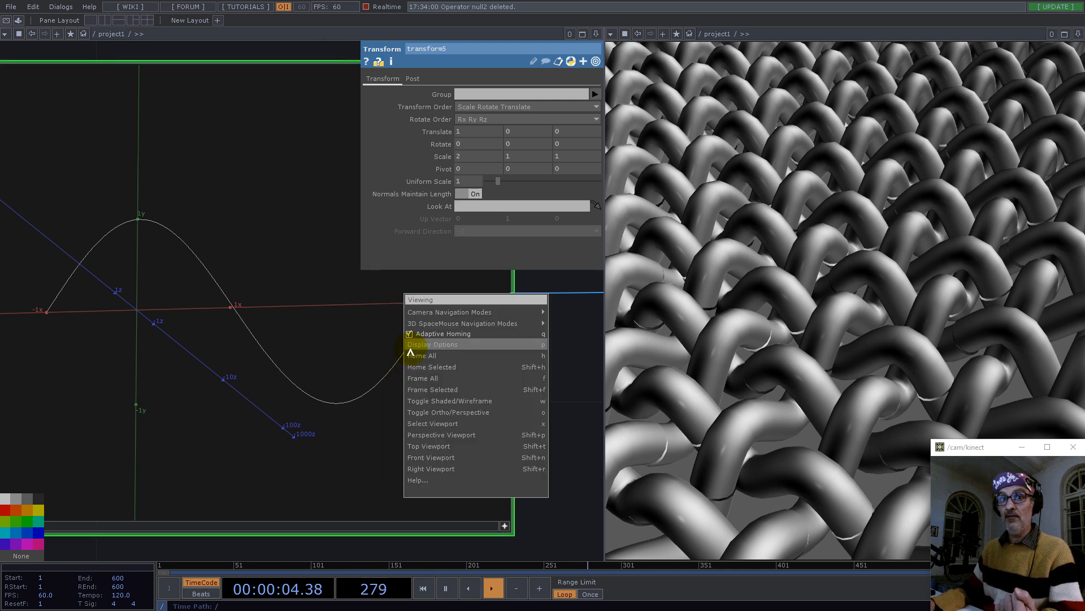
{"action": "left_click", "coordinate": [447, 346]}
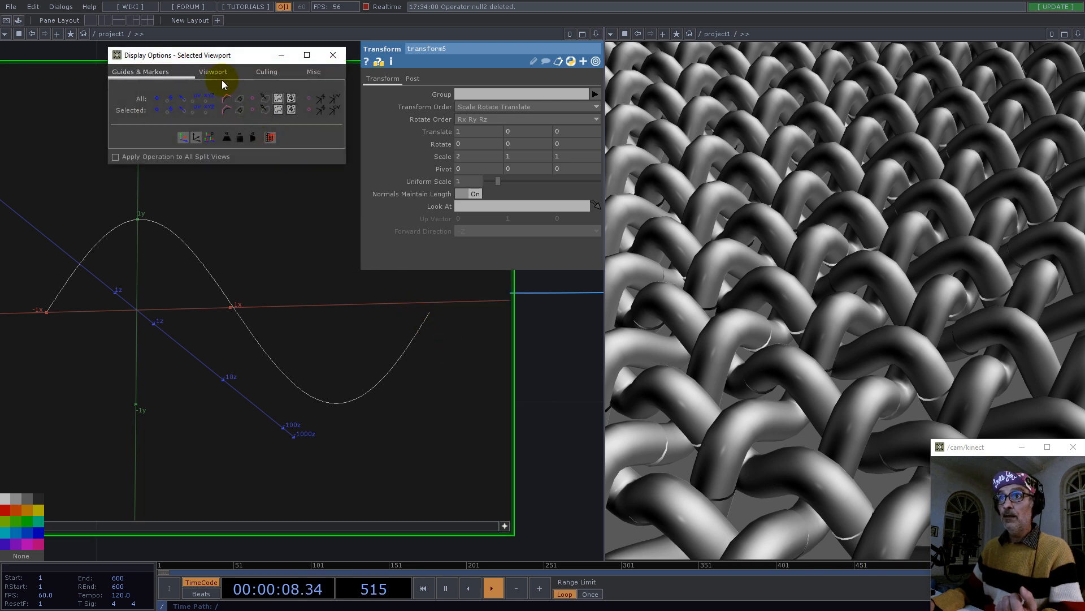
{"action": "left_click", "coordinate": [158, 100]}
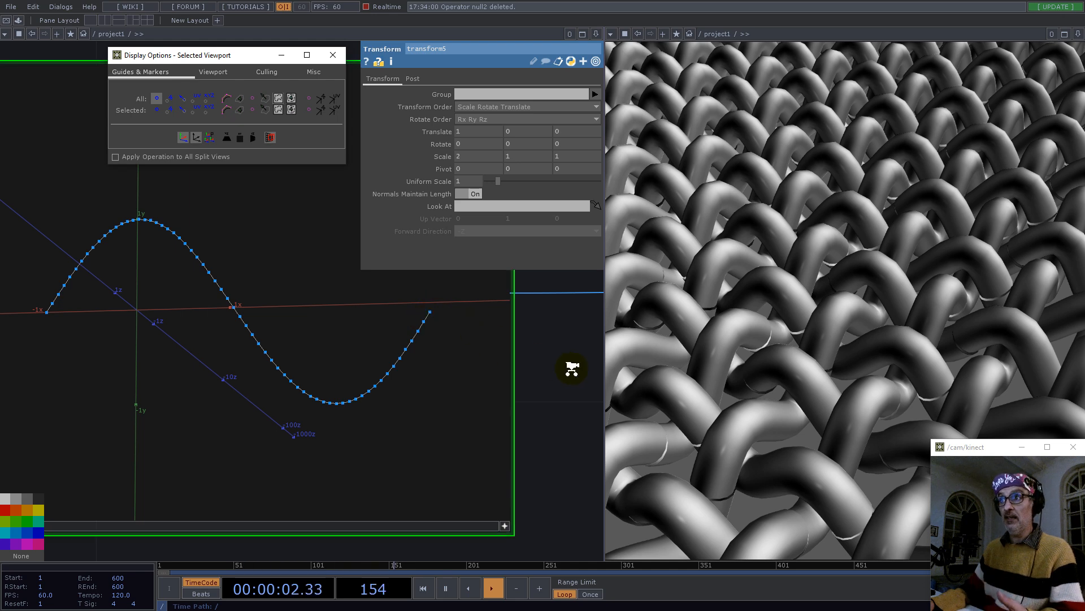
Examine the end of the sine wave in pattern1 to see where its last sample falls relative to the zero line.
{"action": "scroll", "coordinate": [562, 388], "scroll_direction": "down", "scroll_amount": 8}
{"action": "left_click_drag", "start_coordinate": [510, 483], "coordinate": [527, 395]}
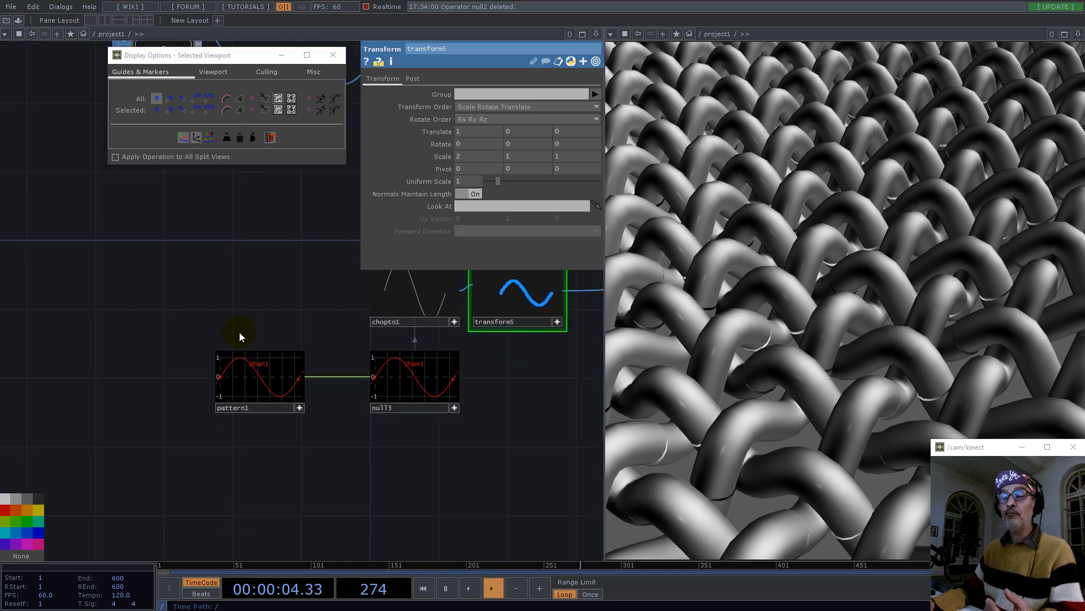
{"action": "scroll", "coordinate": [249, 339], "scroll_direction": "up", "scroll_amount": 5}
{"action": "left_click_drag", "start_coordinate": [254, 349], "coordinate": [161, 221]}
{"action": "scroll", "coordinate": [315, 366], "scroll_direction": "up", "scroll_amount": 3}
{"action": "left_click_drag", "start_coordinate": [381, 361], "coordinate": [442, 390]}
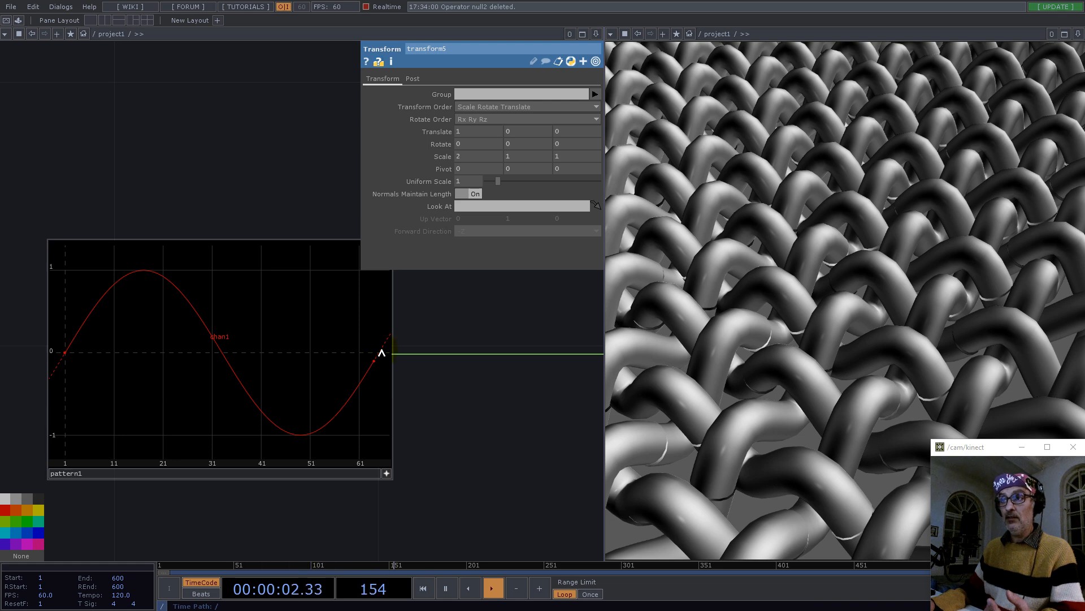
{"action": "scroll", "coordinate": [381, 353], "scroll_direction": "up", "scroll_amount": 5}
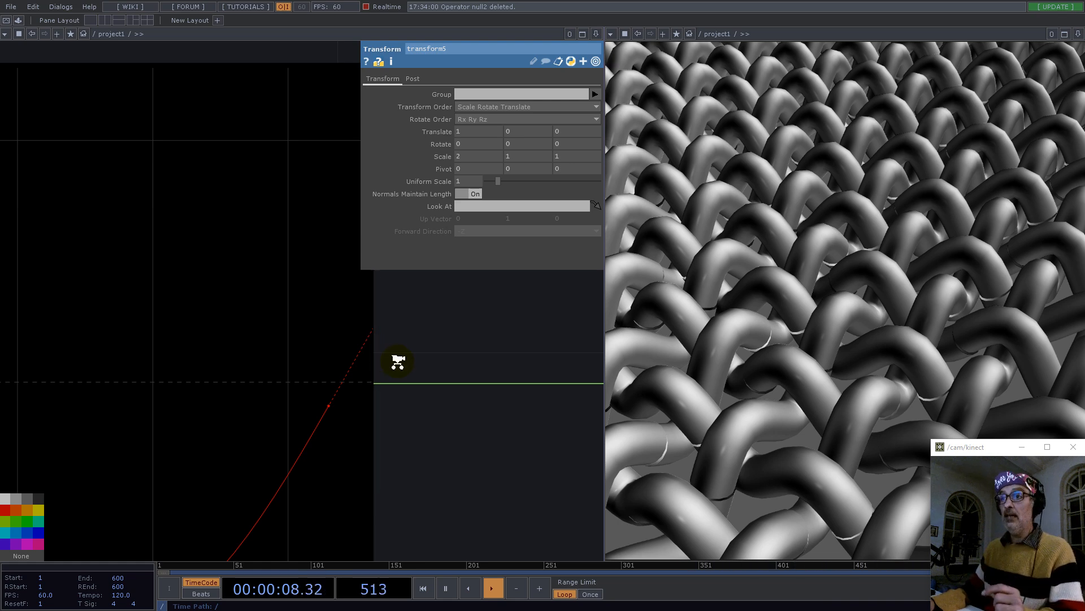
{"action": "scroll", "coordinate": [397, 364], "scroll_direction": "down", "scroll_amount": 3}
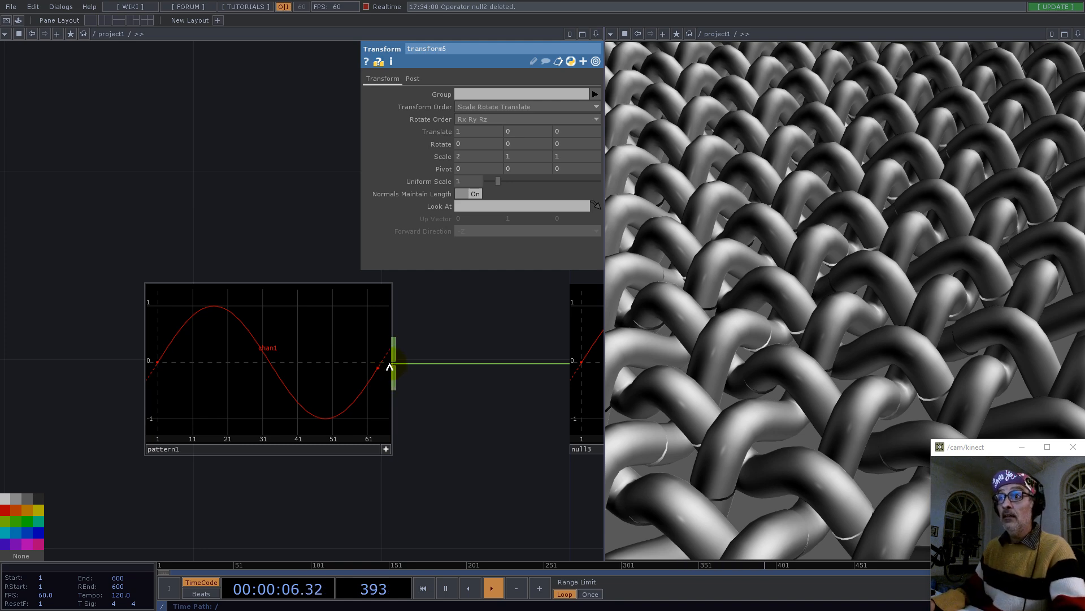
Move pattern1 away from null3 to make room and insert a Trim CHOP on the wire between them.
{"action": "left_click_drag", "start_coordinate": [352, 389], "coordinate": [204, 386]}
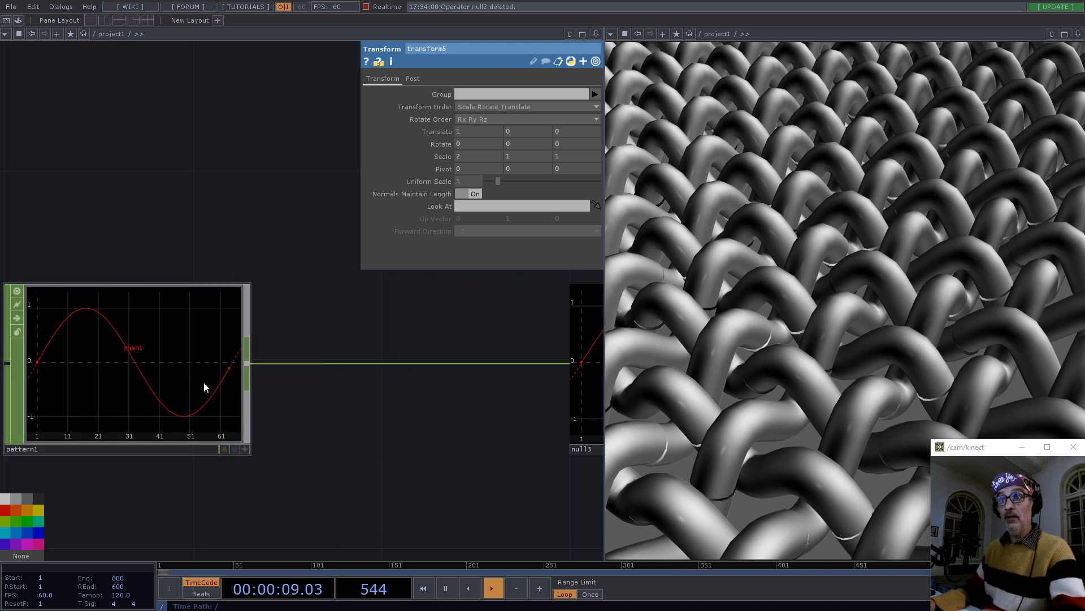
{"action": "right_click", "coordinate": [282, 363]}
{"action": "left_click", "coordinate": [289, 348]}
{"action": "type", "text": "tr"}
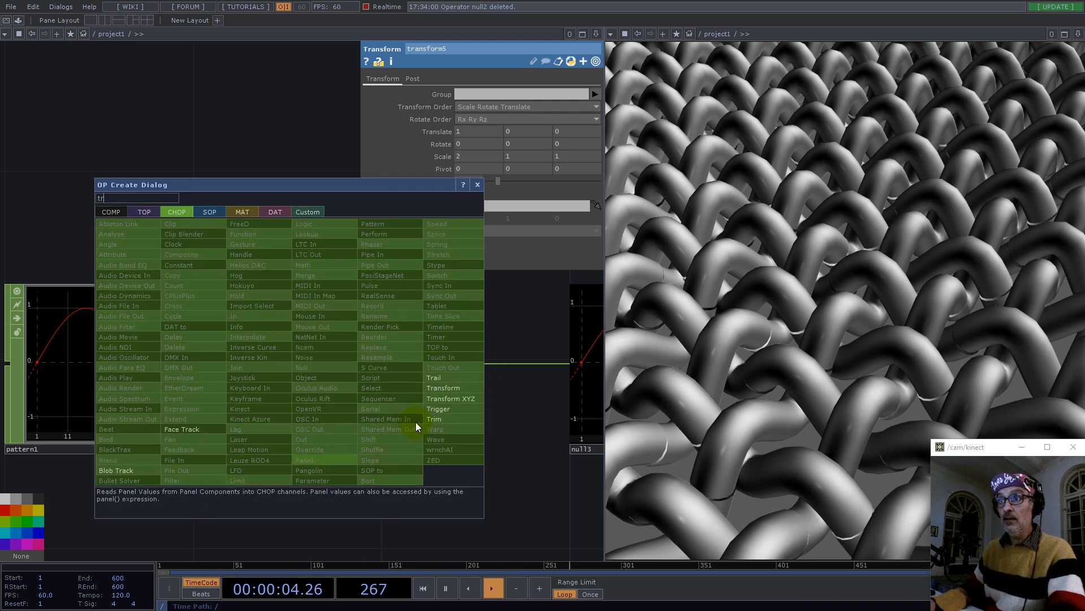
{"action": "left_click", "coordinate": [440, 419]}
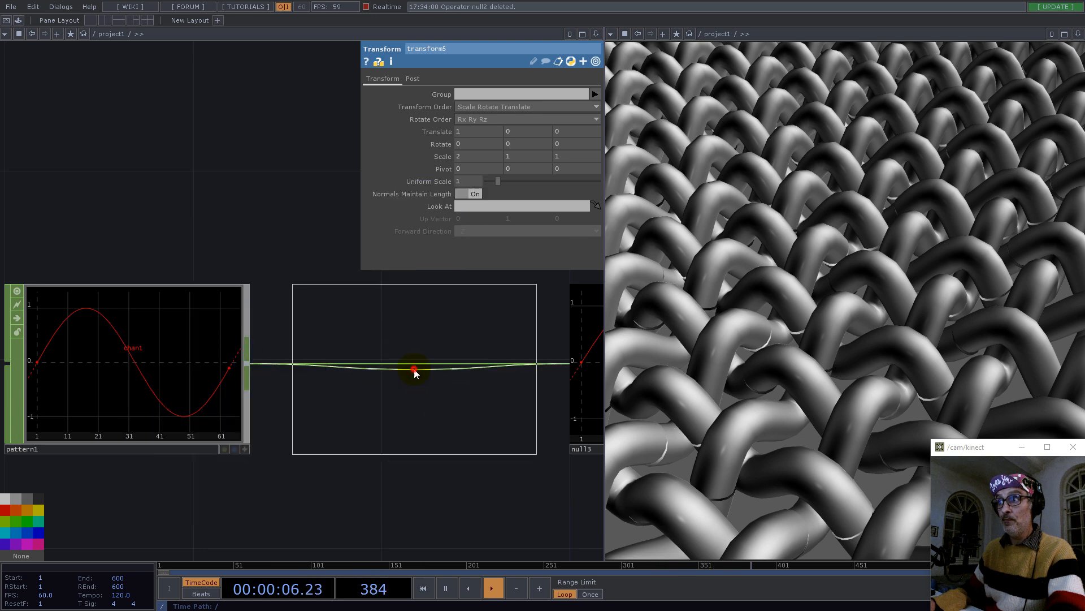
{"action": "left_click", "coordinate": [414, 369]}
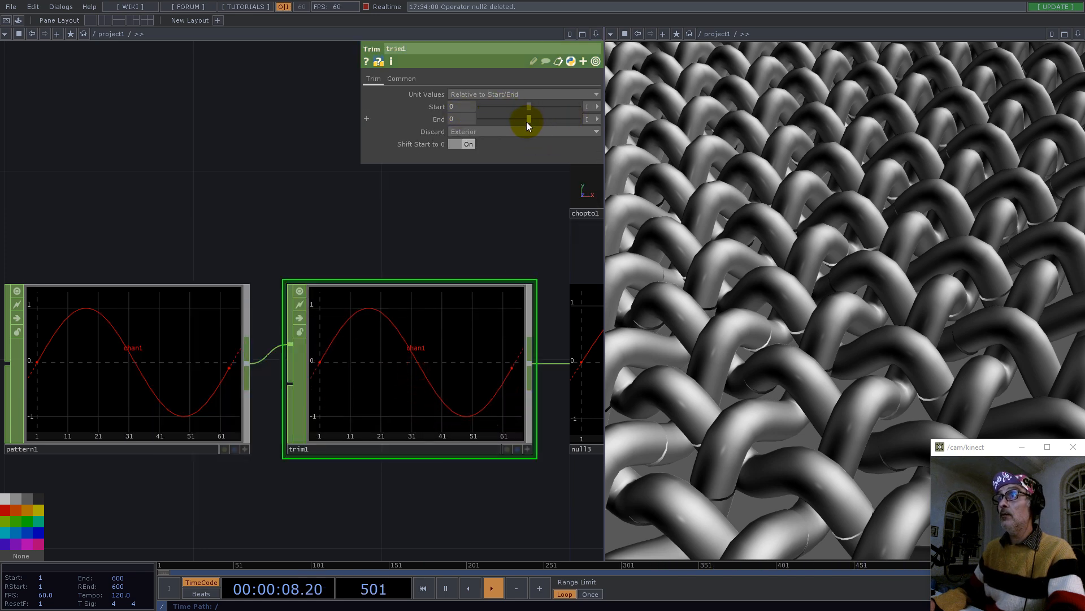
Set trim1's End value to 1, keeping the units relative to start/end.
{"action": "left_click", "coordinate": [465, 120]}
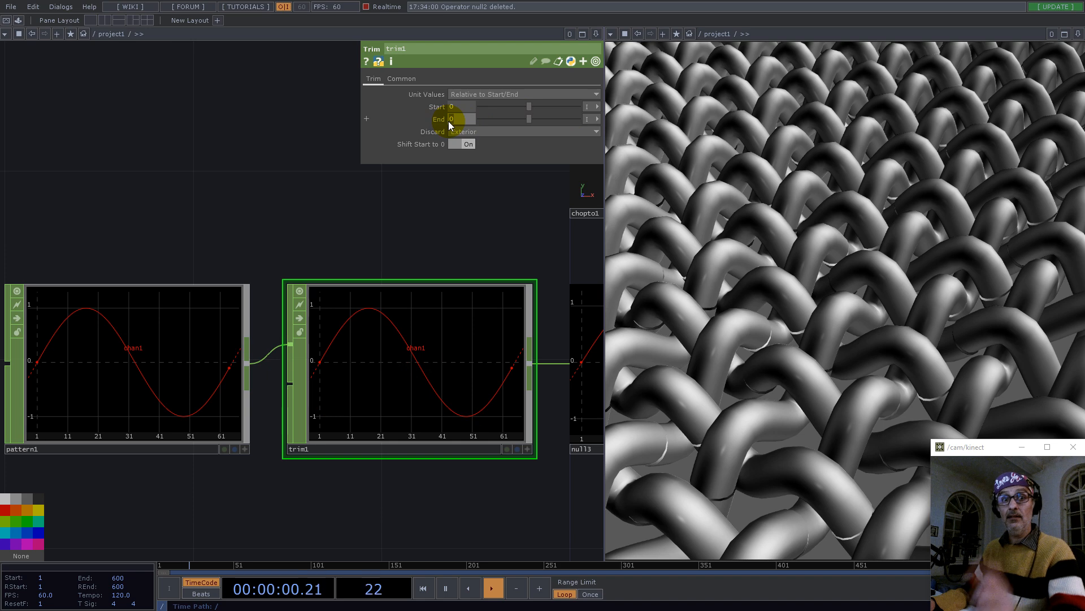
{"action": "type", "text": "1"}
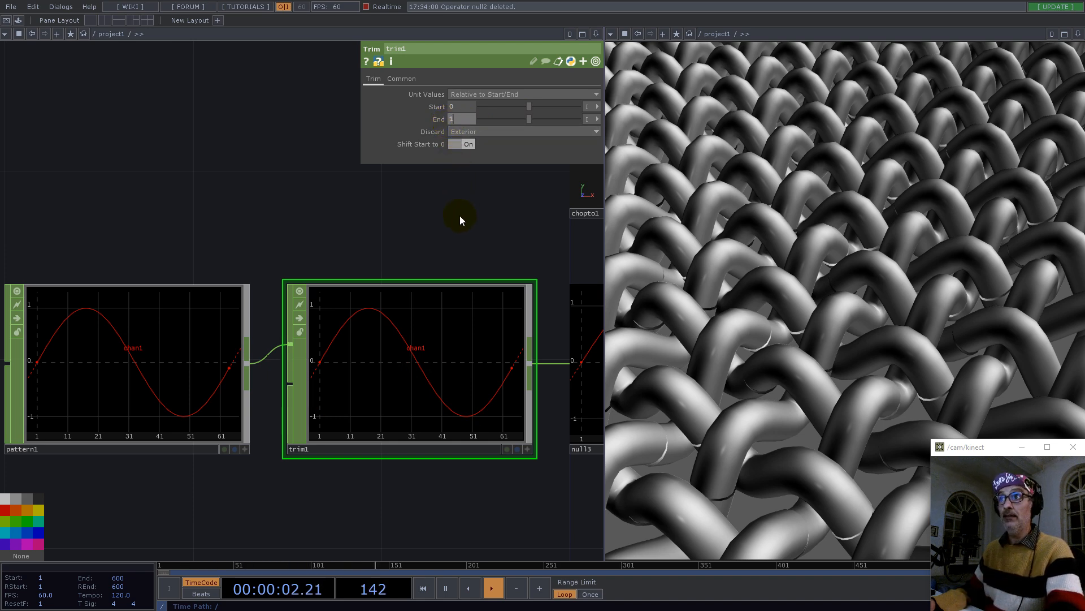
{"action": "key", "text": "Return"}
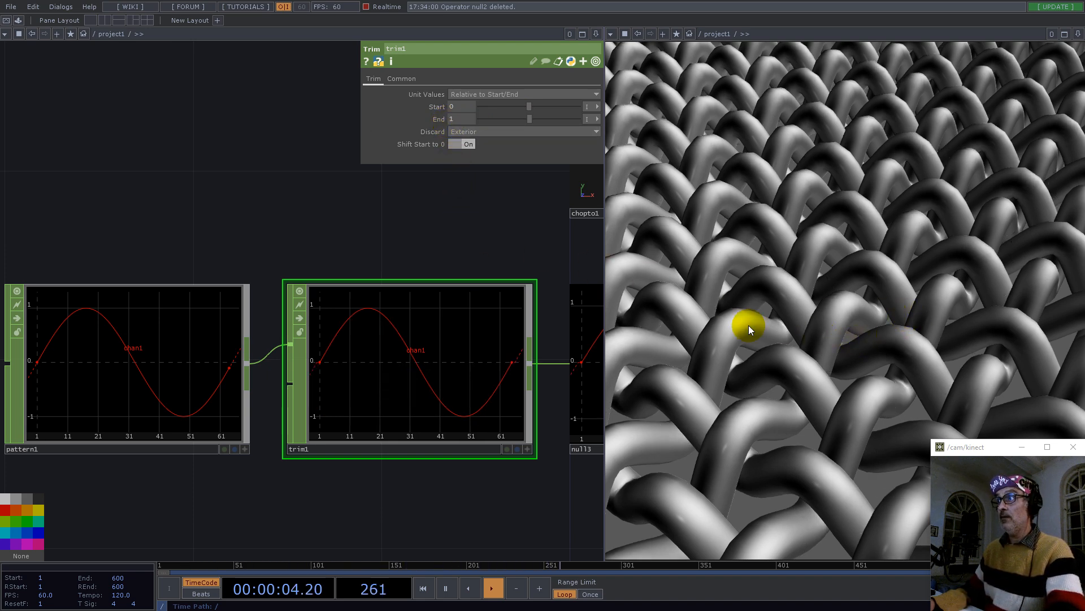
Set the Amplitude of the pattern1 sine wave to 0.35.
{"action": "scroll", "coordinate": [371, 339], "scroll_direction": "down", "scroll_amount": 3}
{"action": "left_click", "coordinate": [268, 359]}
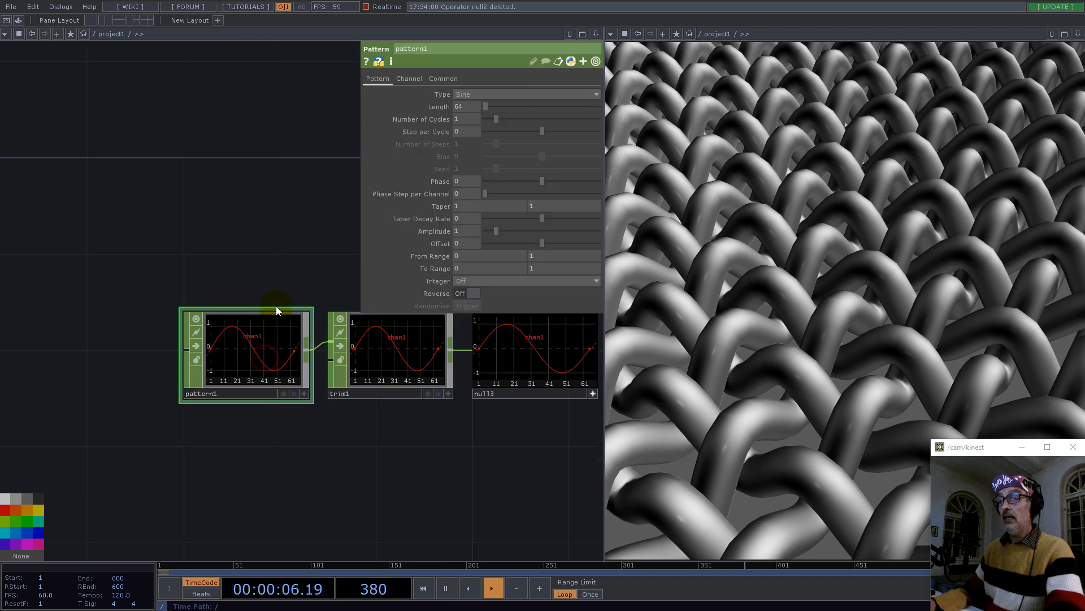
{"action": "left_click_drag", "start_coordinate": [277, 260], "coordinate": [239, 271]}
{"action": "key", "text": "p"}
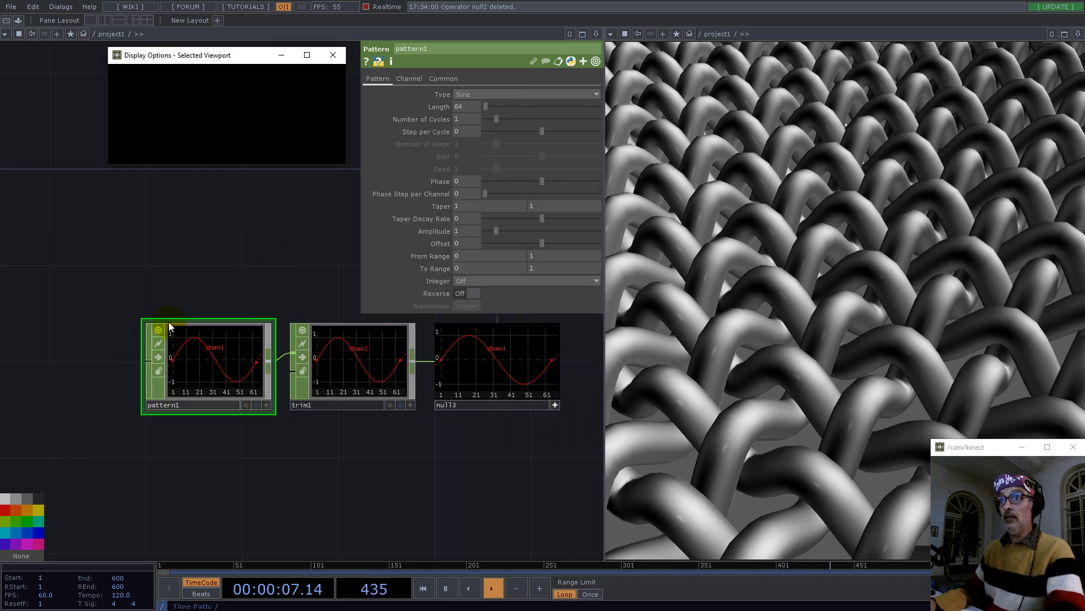
{"action": "left_click", "coordinate": [333, 55]}
{"action": "left_click_drag", "start_coordinate": [236, 264], "coordinate": [146, 346]}
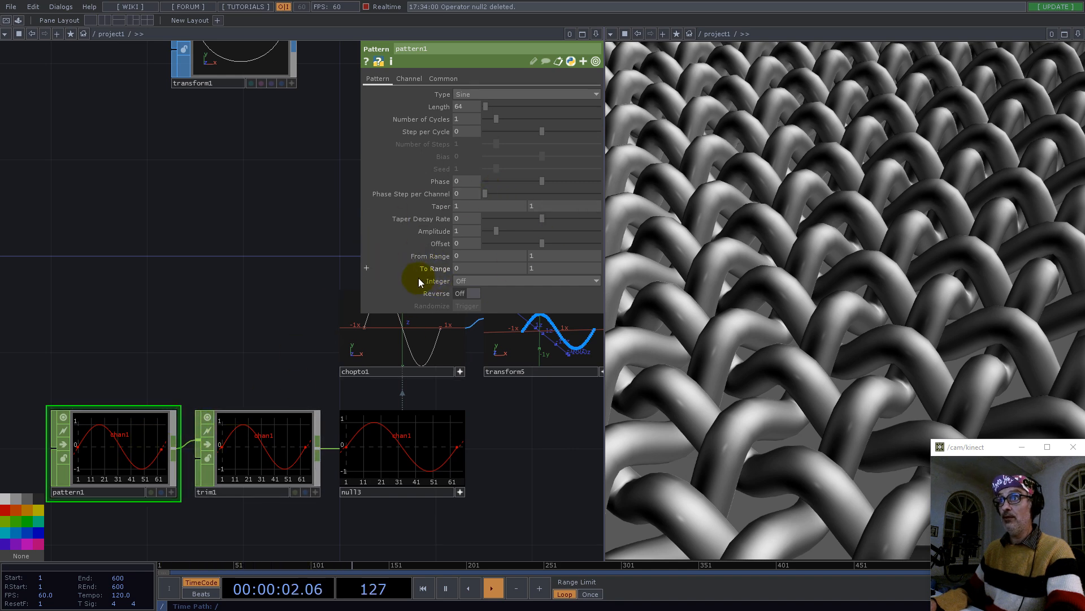
{"action": "left_click_drag", "start_coordinate": [496, 230], "coordinate": [491, 232]}
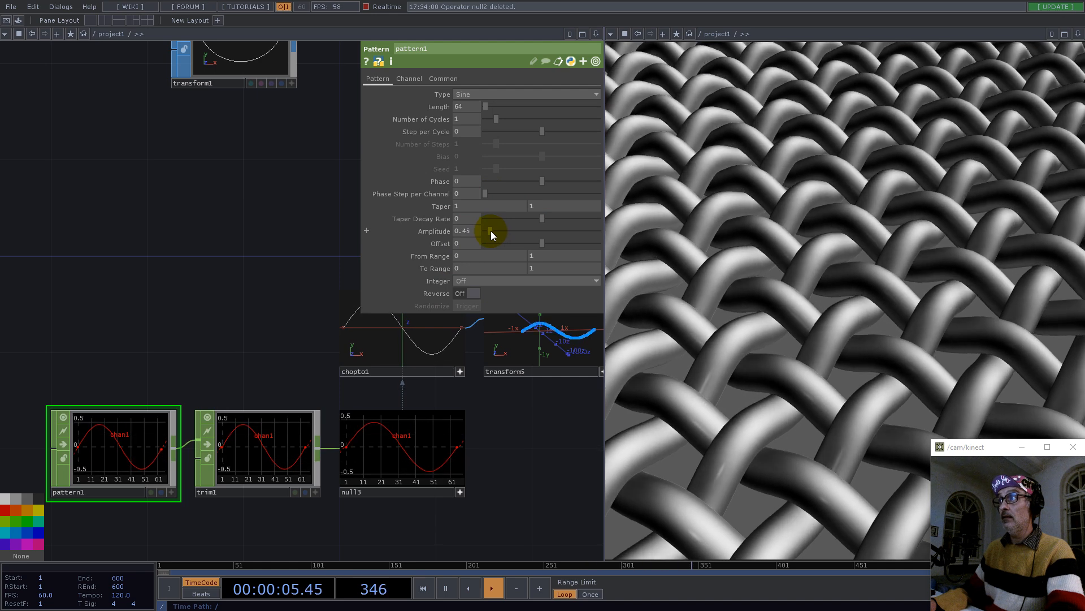
{"action": "left_click_drag", "start_coordinate": [490, 230], "coordinate": [489, 230]}
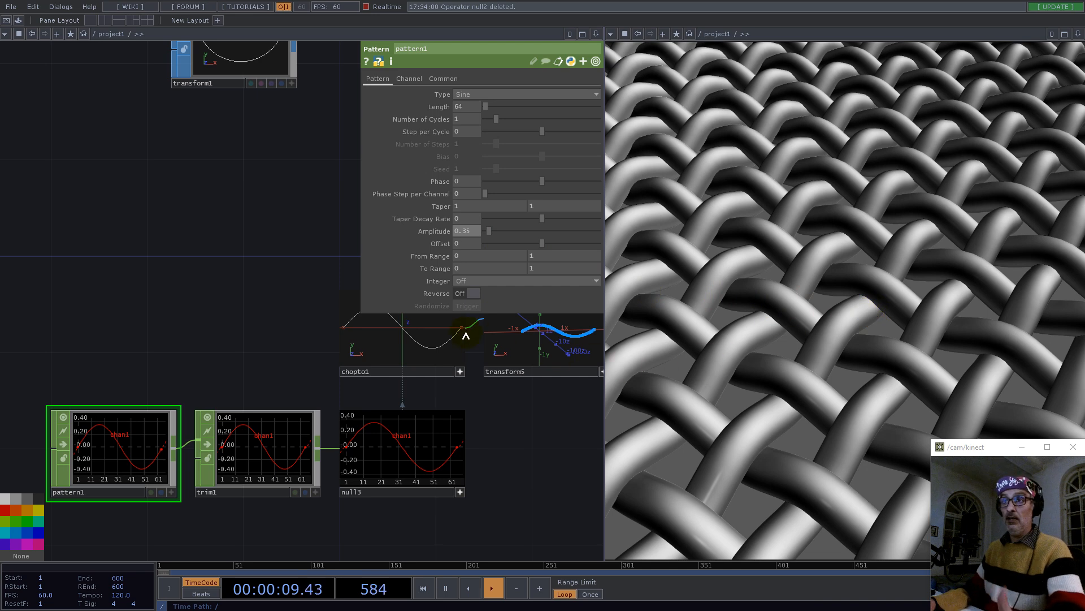
Set both Radius values of circle2, the sweep cross-section, to 0.7.
{"action": "scroll", "coordinate": [206, 407], "scroll_direction": "down", "scroll_amount": 4}
{"action": "left_click_drag", "start_coordinate": [311, 272], "coordinate": [211, 294]}
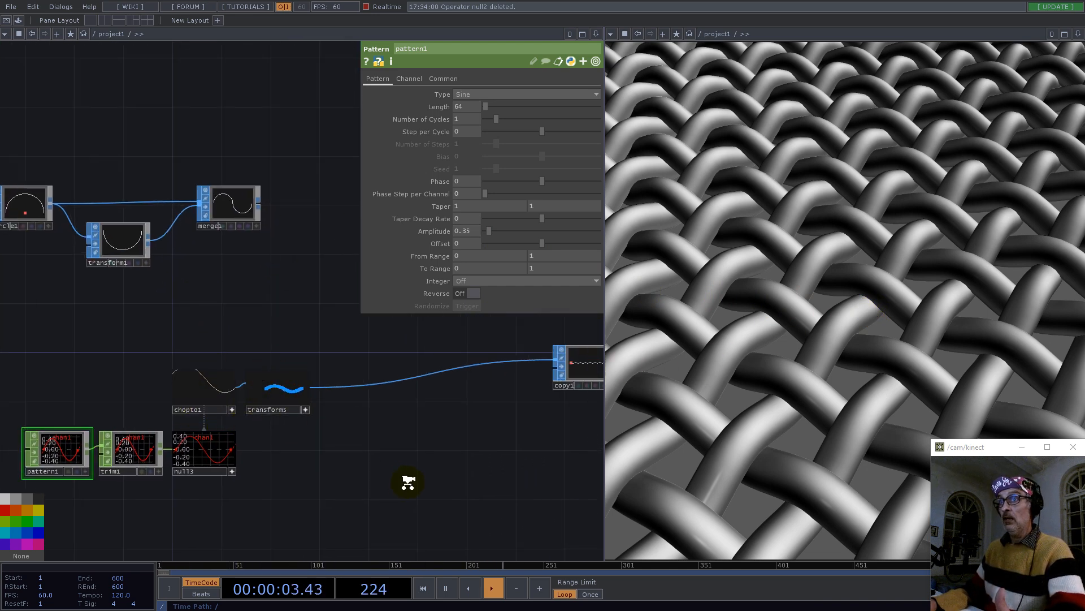
{"action": "scroll", "coordinate": [430, 482], "scroll_direction": "down", "scroll_amount": 5}
{"action": "left_click_drag", "start_coordinate": [460, 480], "coordinate": [356, 456]}
{"action": "scroll", "coordinate": [350, 441], "scroll_direction": "up", "scroll_amount": 6}
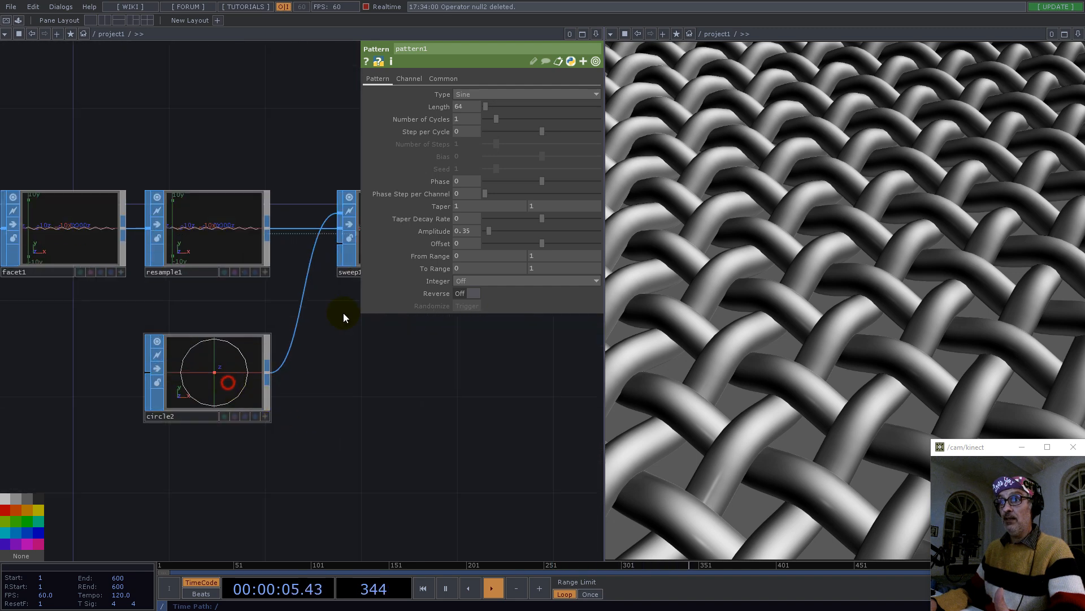
{"action": "left_click", "coordinate": [227, 367]}
{"action": "middle_click_drag", "start_coordinate": [435, 135], "coordinate": [475, 134]}
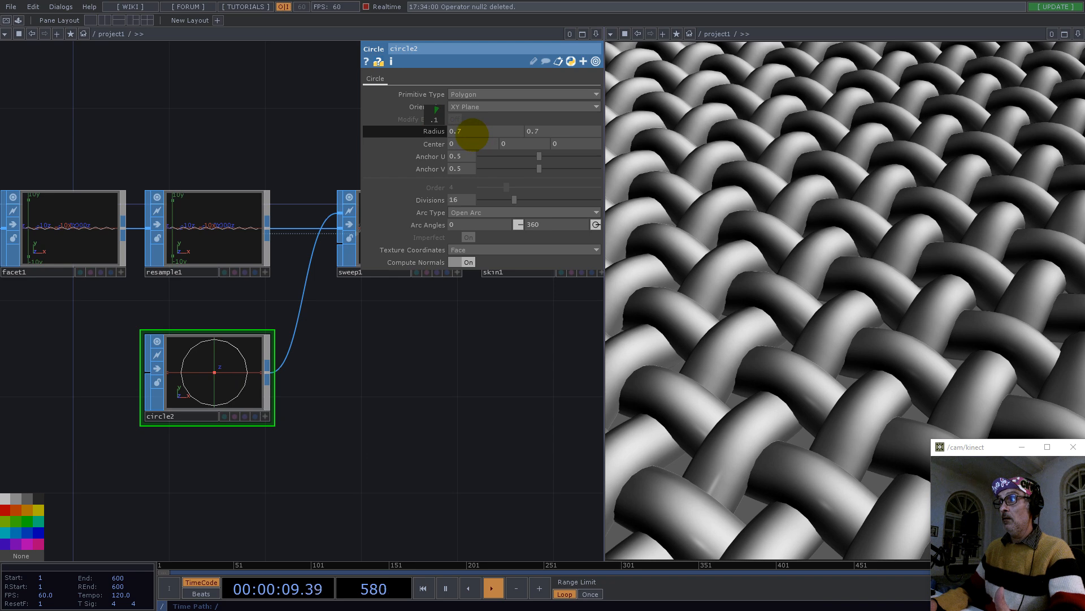
Increase the Amplitude of the pattern1 sine wave slightly to suit the thicker strands.
{"action": "left_click_drag", "start_coordinate": [62, 350], "coordinate": [500, 342]}
{"action": "middle_click_drag", "start_coordinate": [421, 386], "coordinate": [367, 395]}
{"action": "left_click_drag", "start_coordinate": [208, 451], "coordinate": [431, 434]}
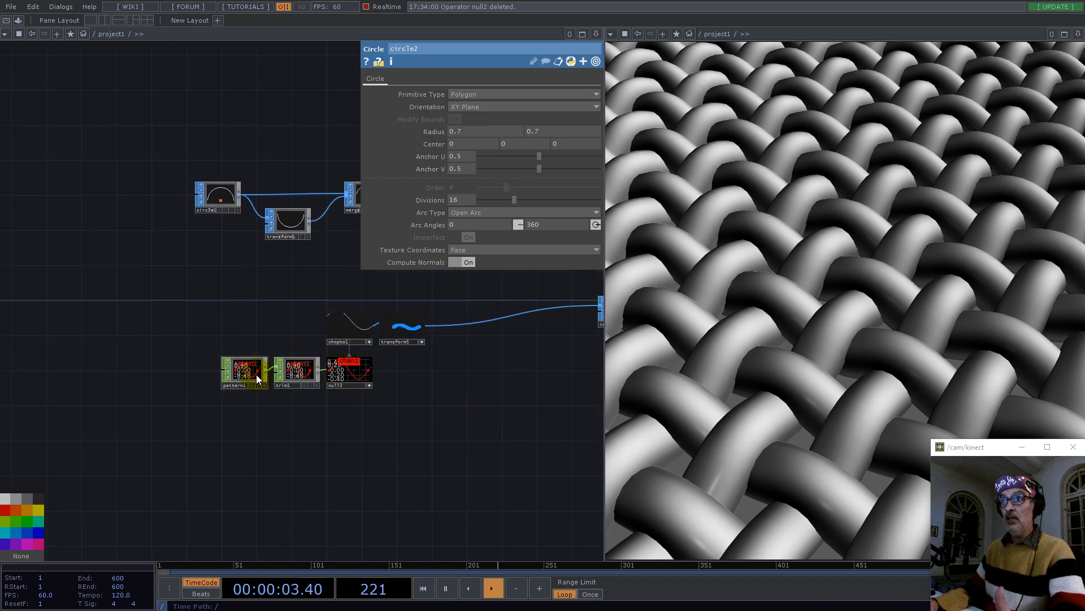
{"action": "left_click", "coordinate": [256, 374]}
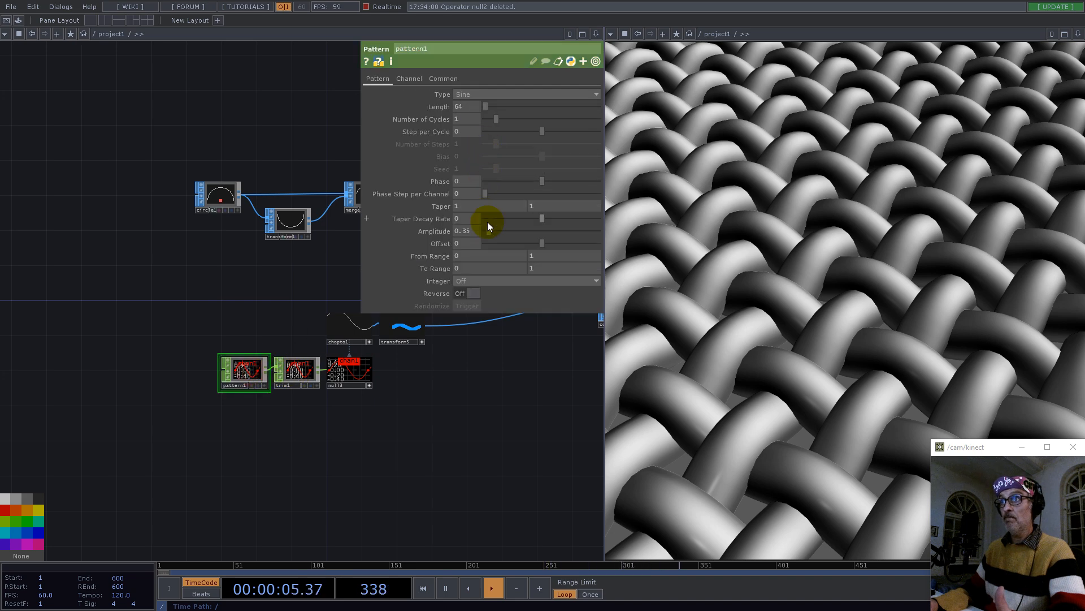
{"action": "left_click_drag", "start_coordinate": [488, 222], "coordinate": [172, 438]}
Set circle2's Divisions to 32 for a smoother strand cross-section.
{"action": "left_click_drag", "start_coordinate": [467, 430], "coordinate": [353, 423]}
{"action": "left_click", "coordinate": [421, 390]}
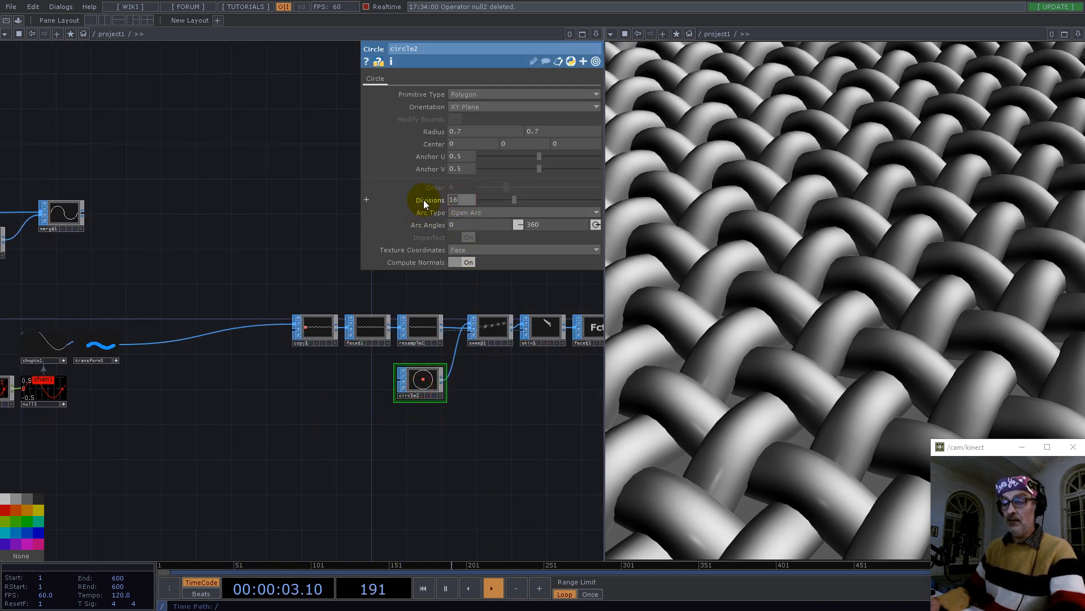
{"action": "type", "text": "32"}
{"action": "key", "text": "Return"}
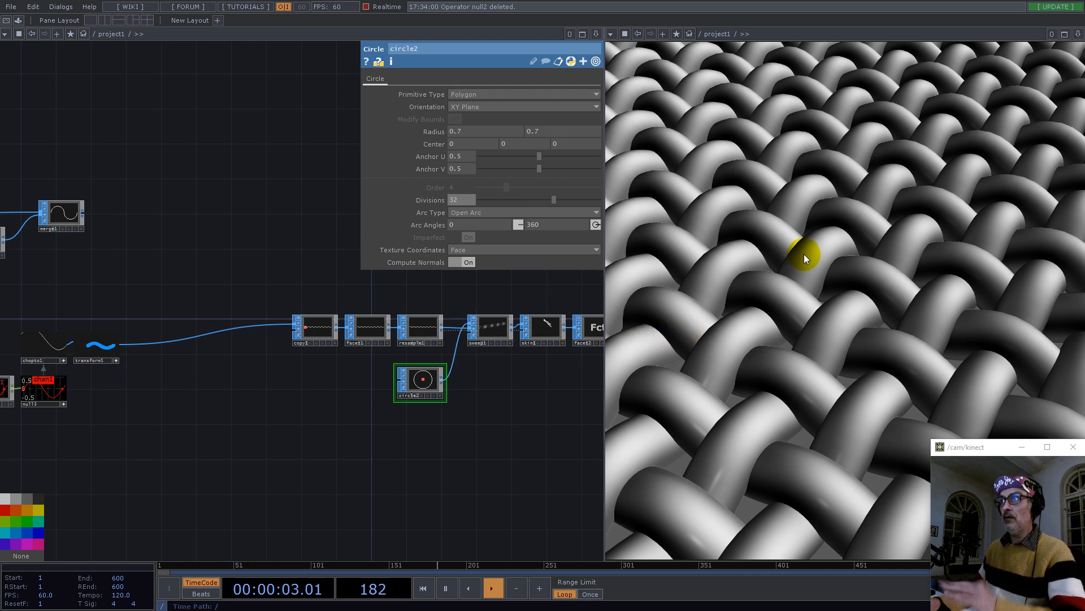
{"action": "middle_click_drag", "start_coordinate": [429, 438], "coordinate": [418, 467]}
{"action": "left_click_drag", "start_coordinate": [419, 472], "coordinate": [233, 443]}
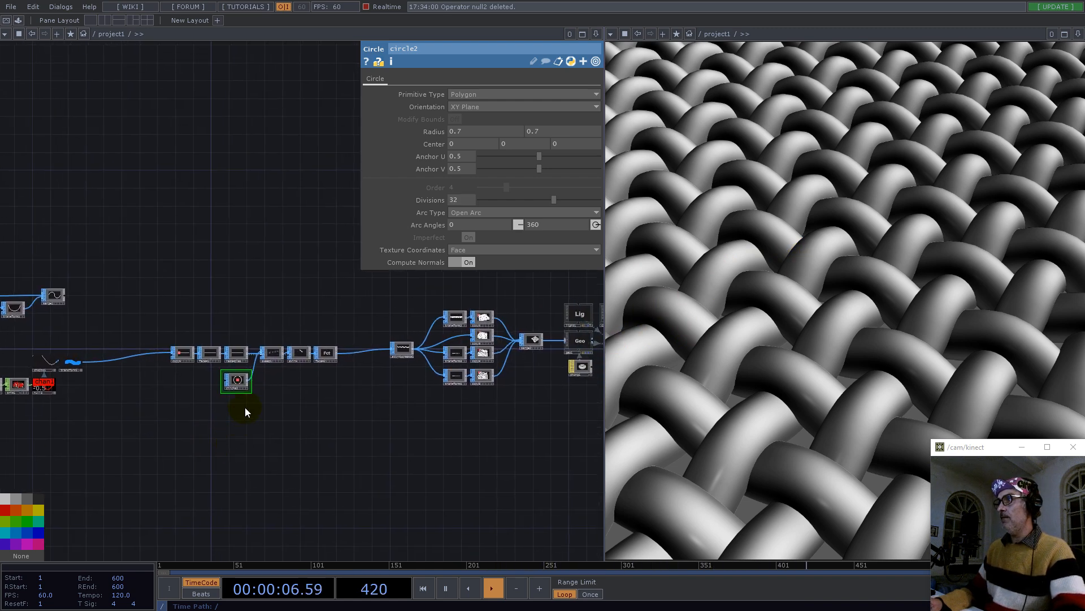
{"action": "scroll", "coordinate": [322, 419], "scroll_direction": "down", "scroll_amount": 5}
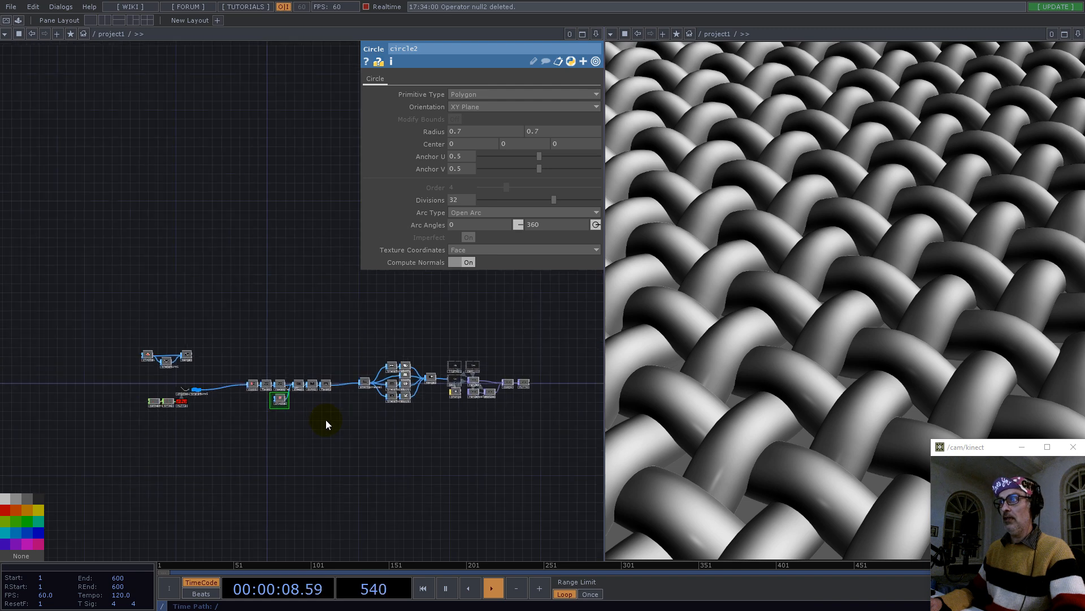